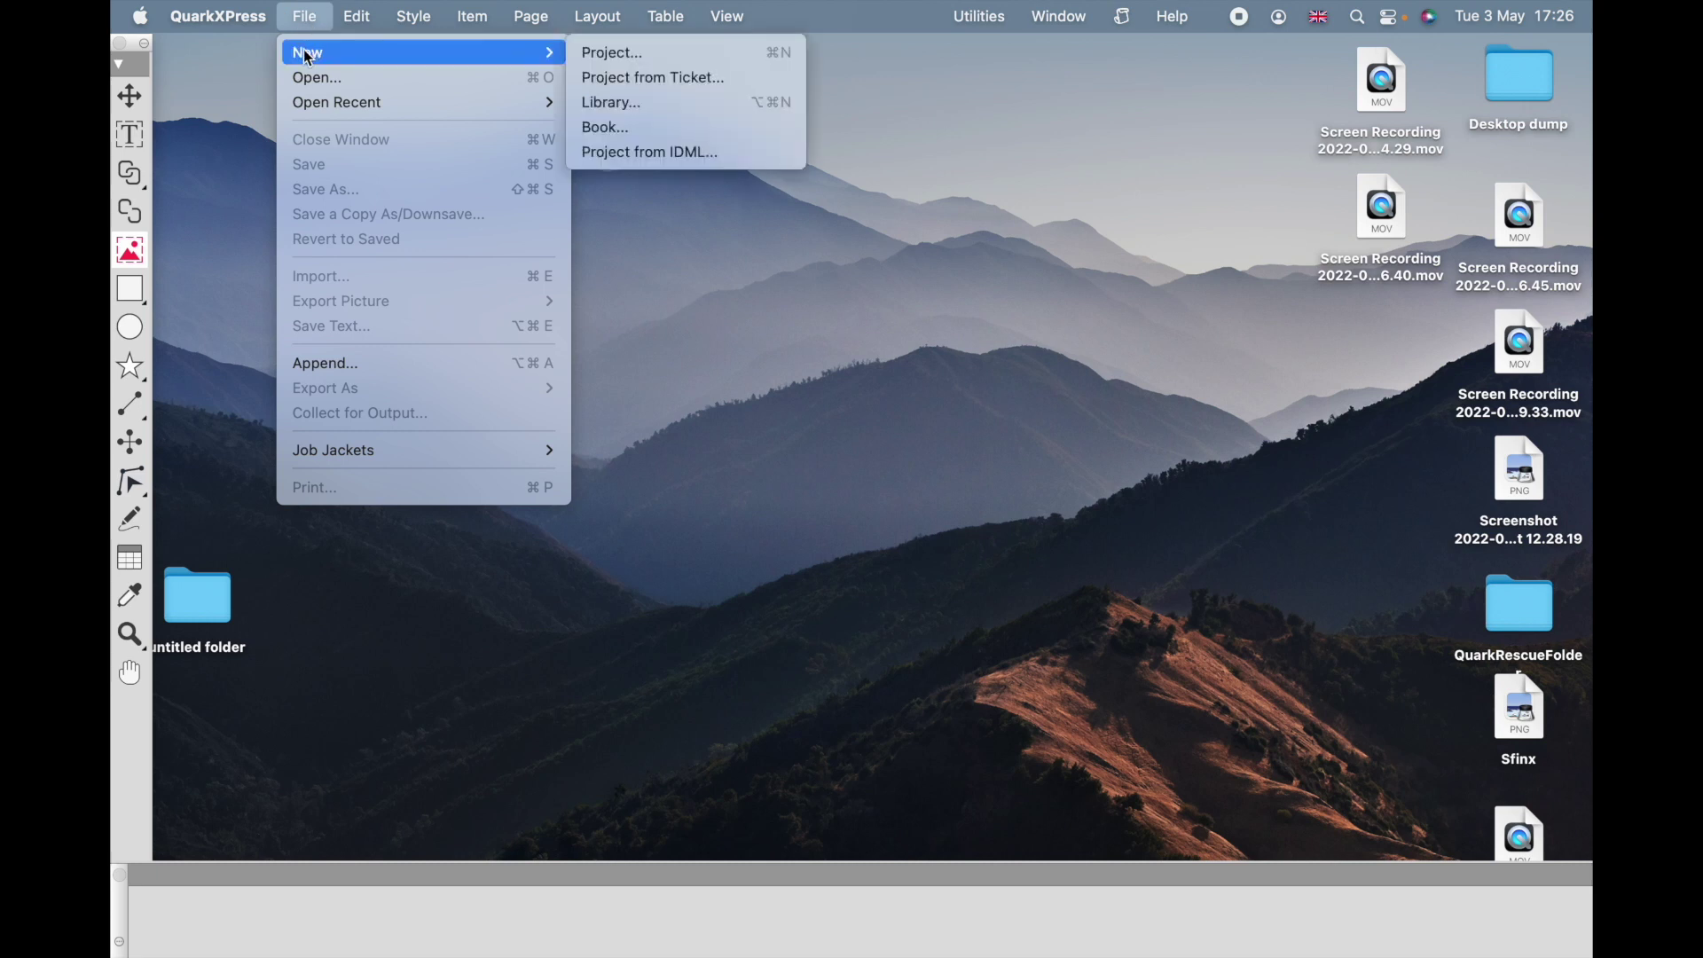
- Start a new project with a Digital layout of the Flex type and name the layout "WoS Website"
left_click(607, 55)
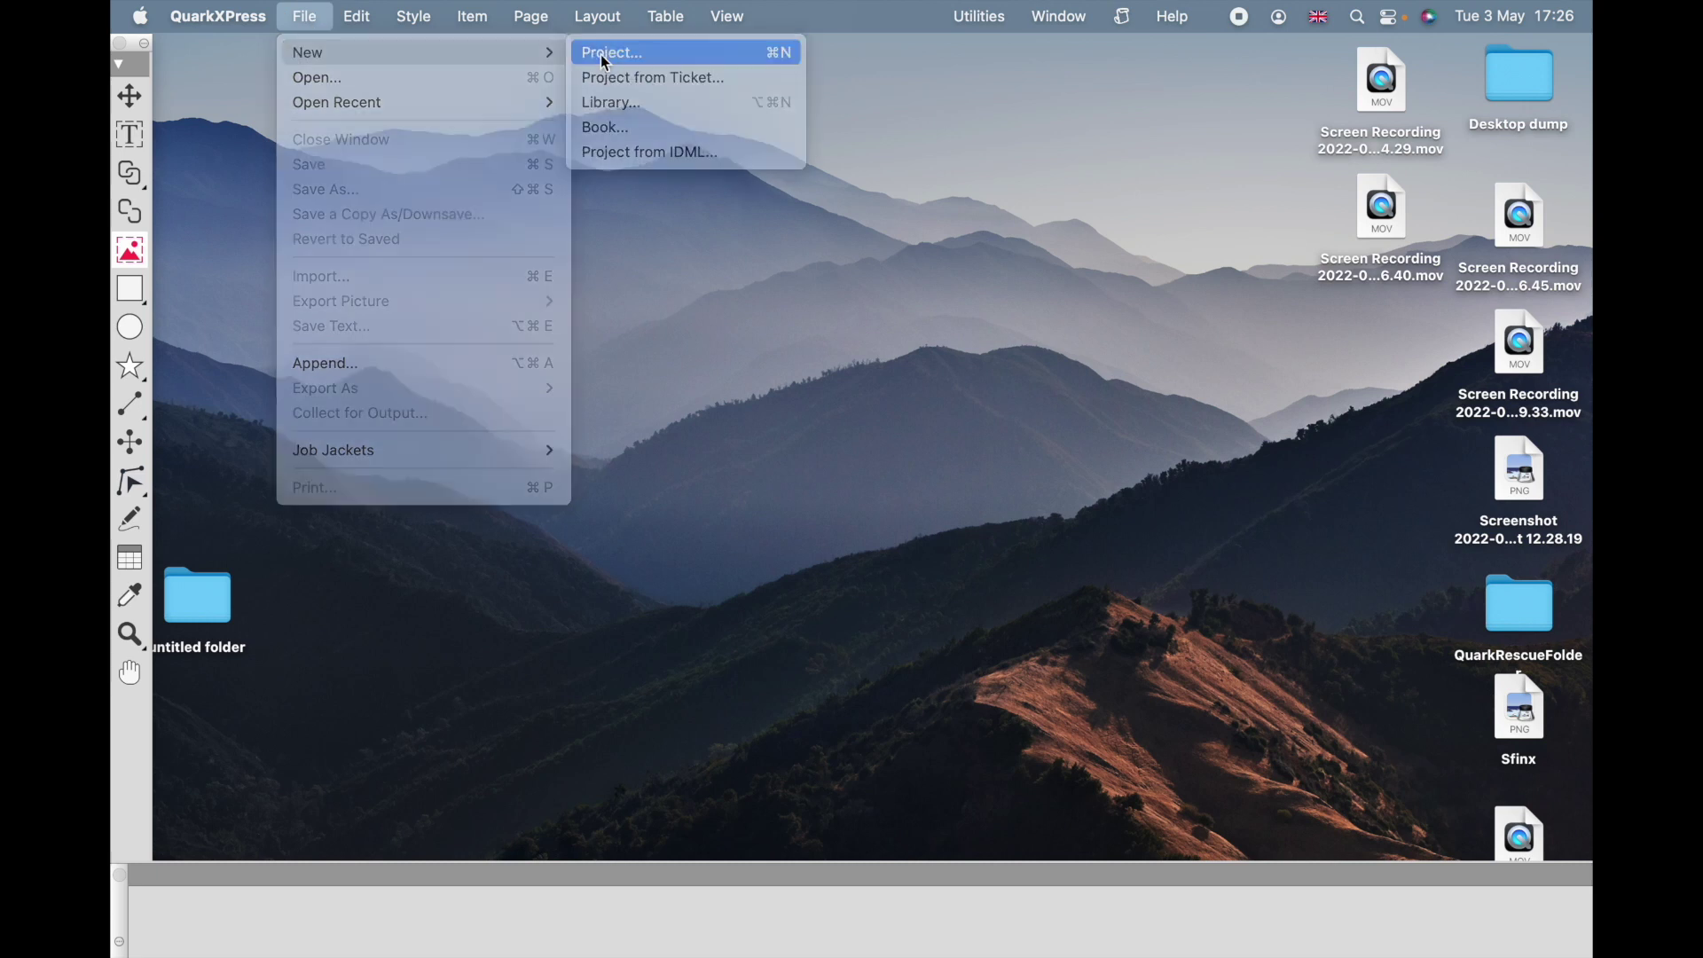
left_click(851, 201)
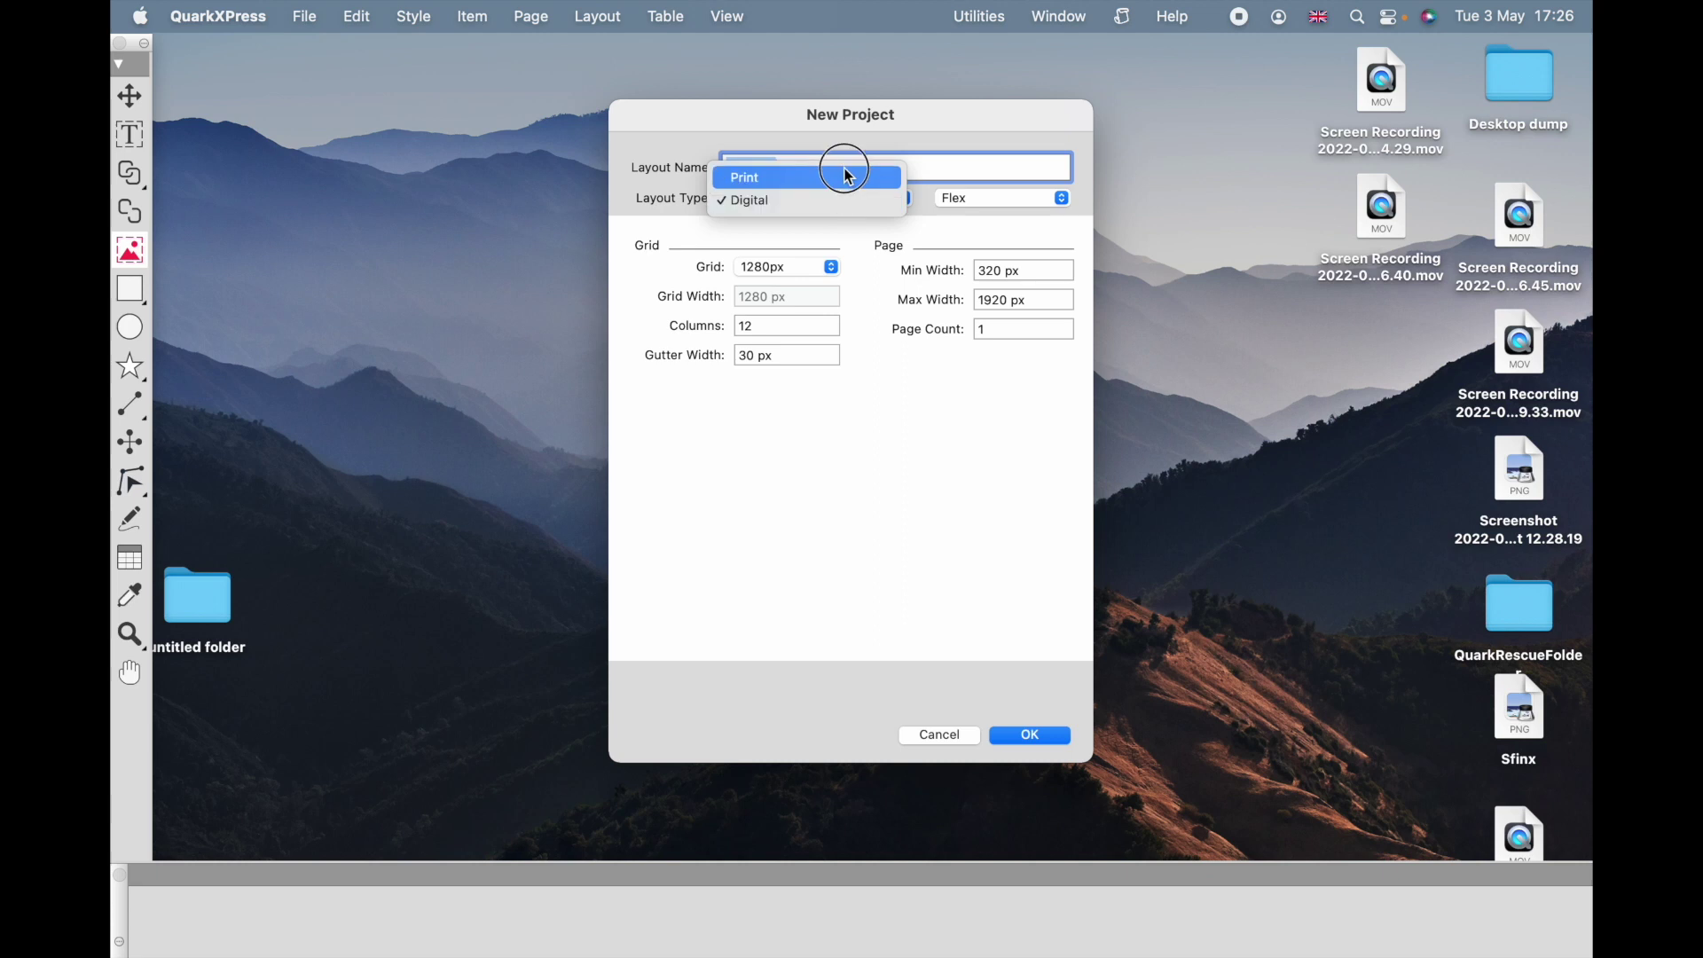
left_click(843, 197)
left_click(973, 204)
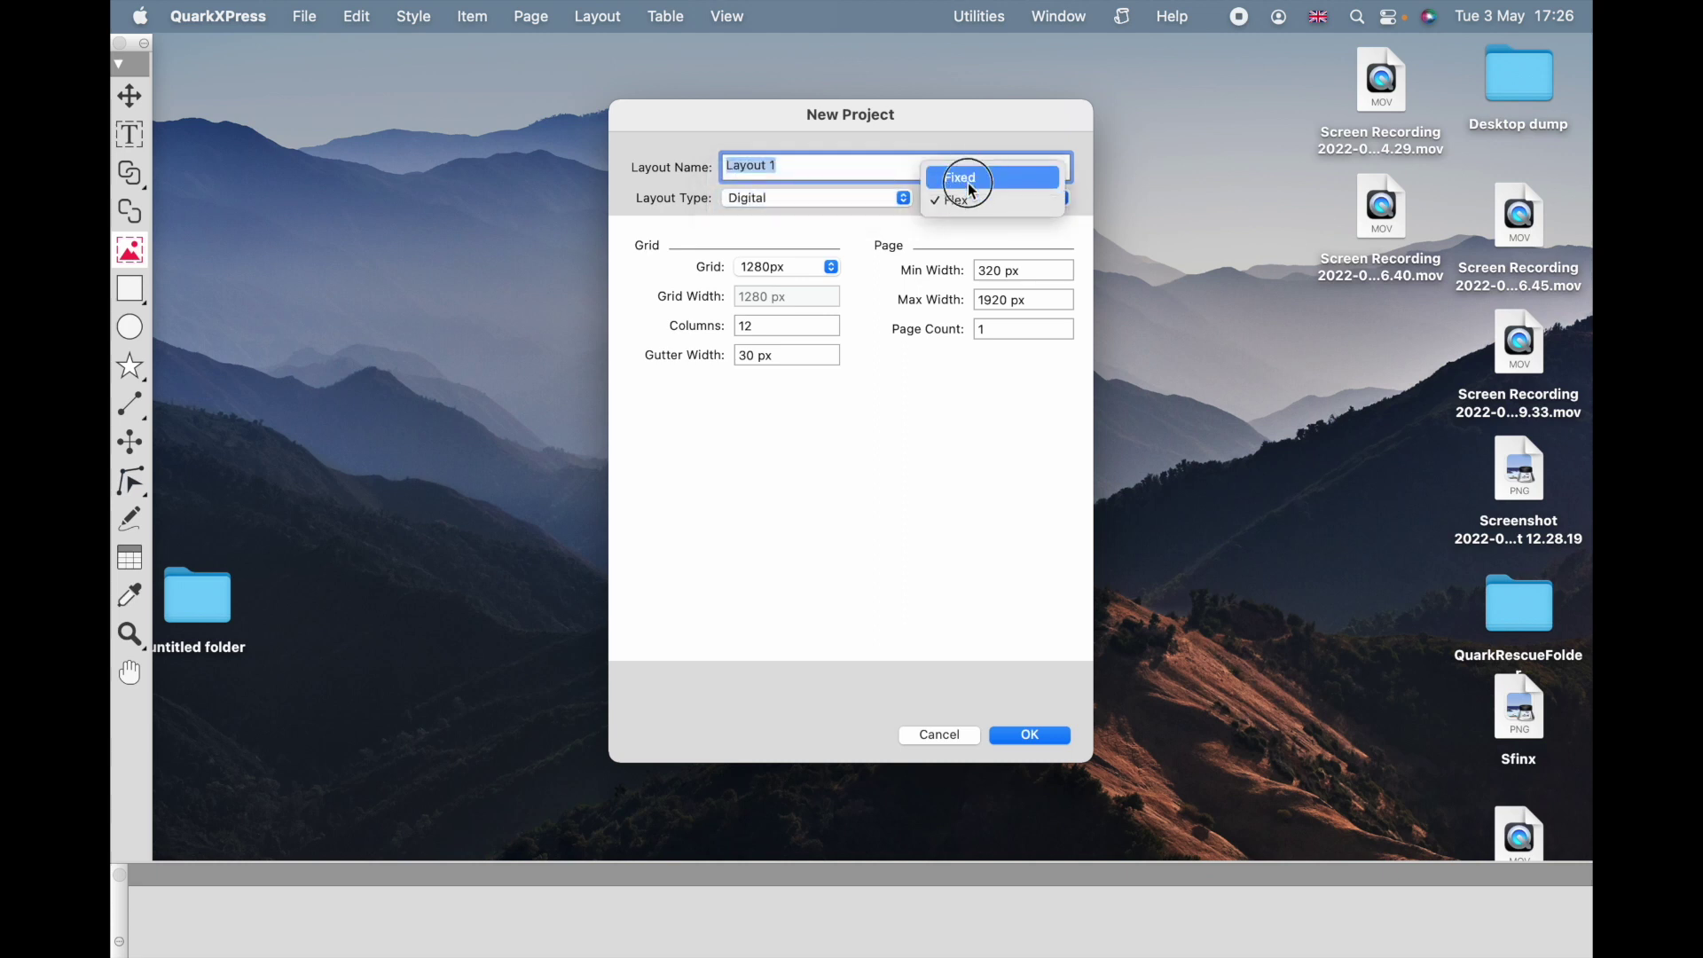
left_click(969, 198)
left_click(817, 171)
left_click_drag(817, 170, 606, 184)
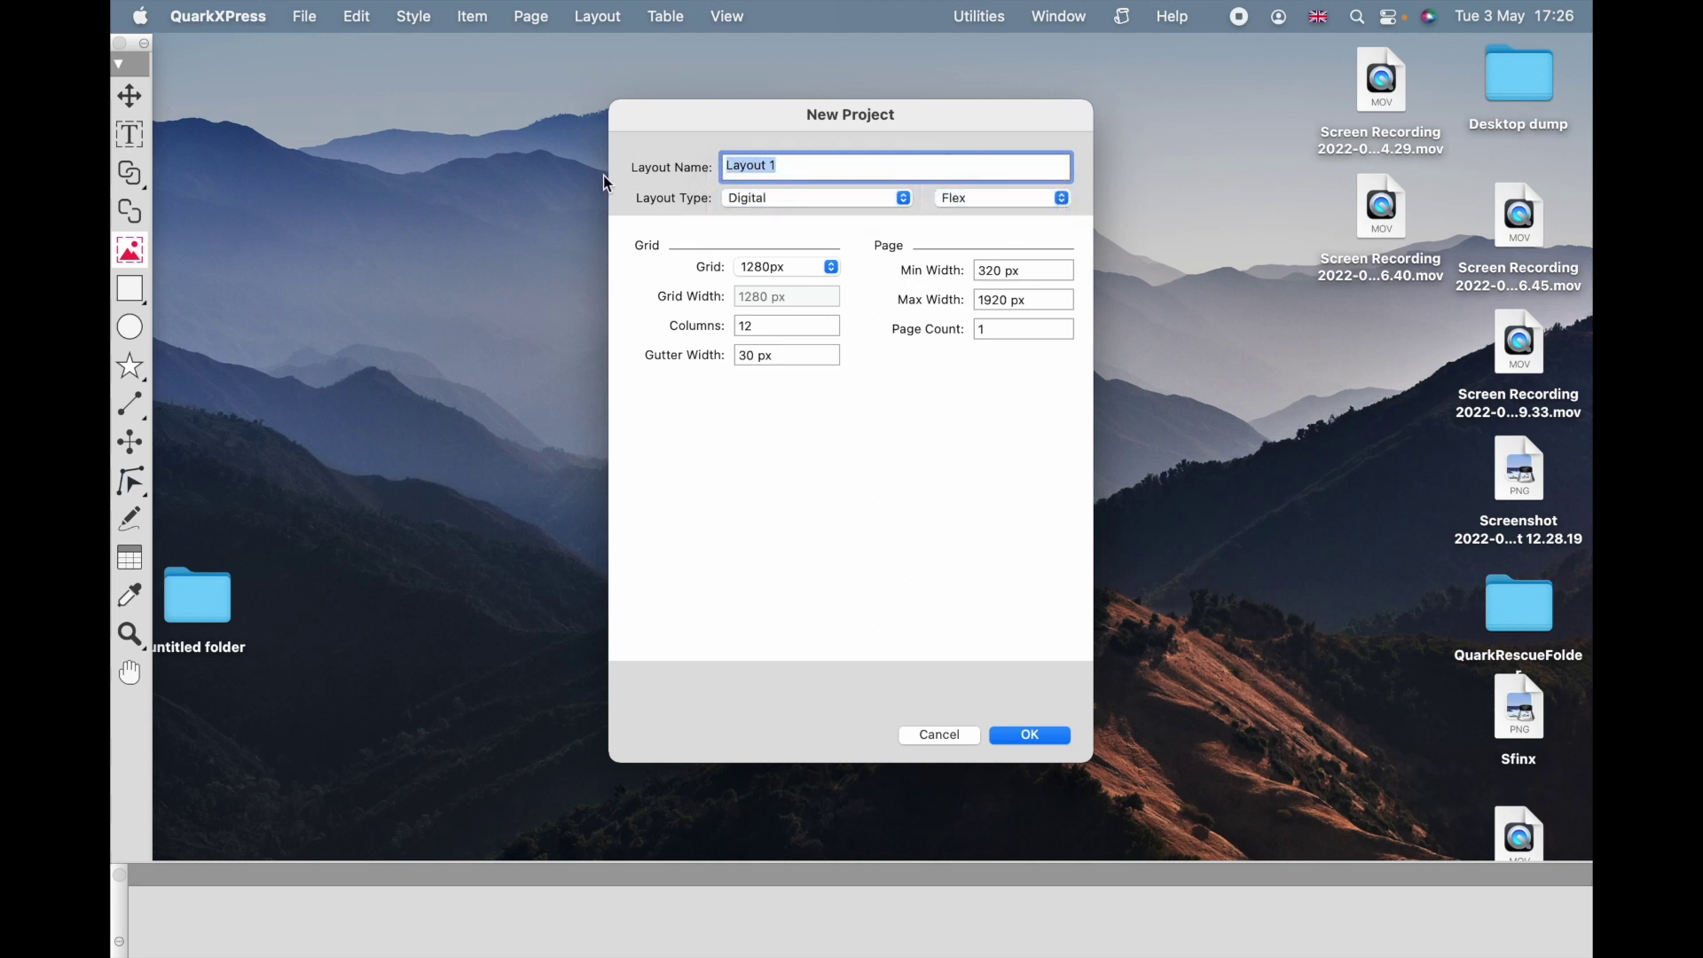
type("WoS Website")
- Create the project with a 1280px grid and a maximum page width of 1920 px
left_click(781, 267)
left_click(776, 267)
left_click_drag(1038, 301, 967, 310)
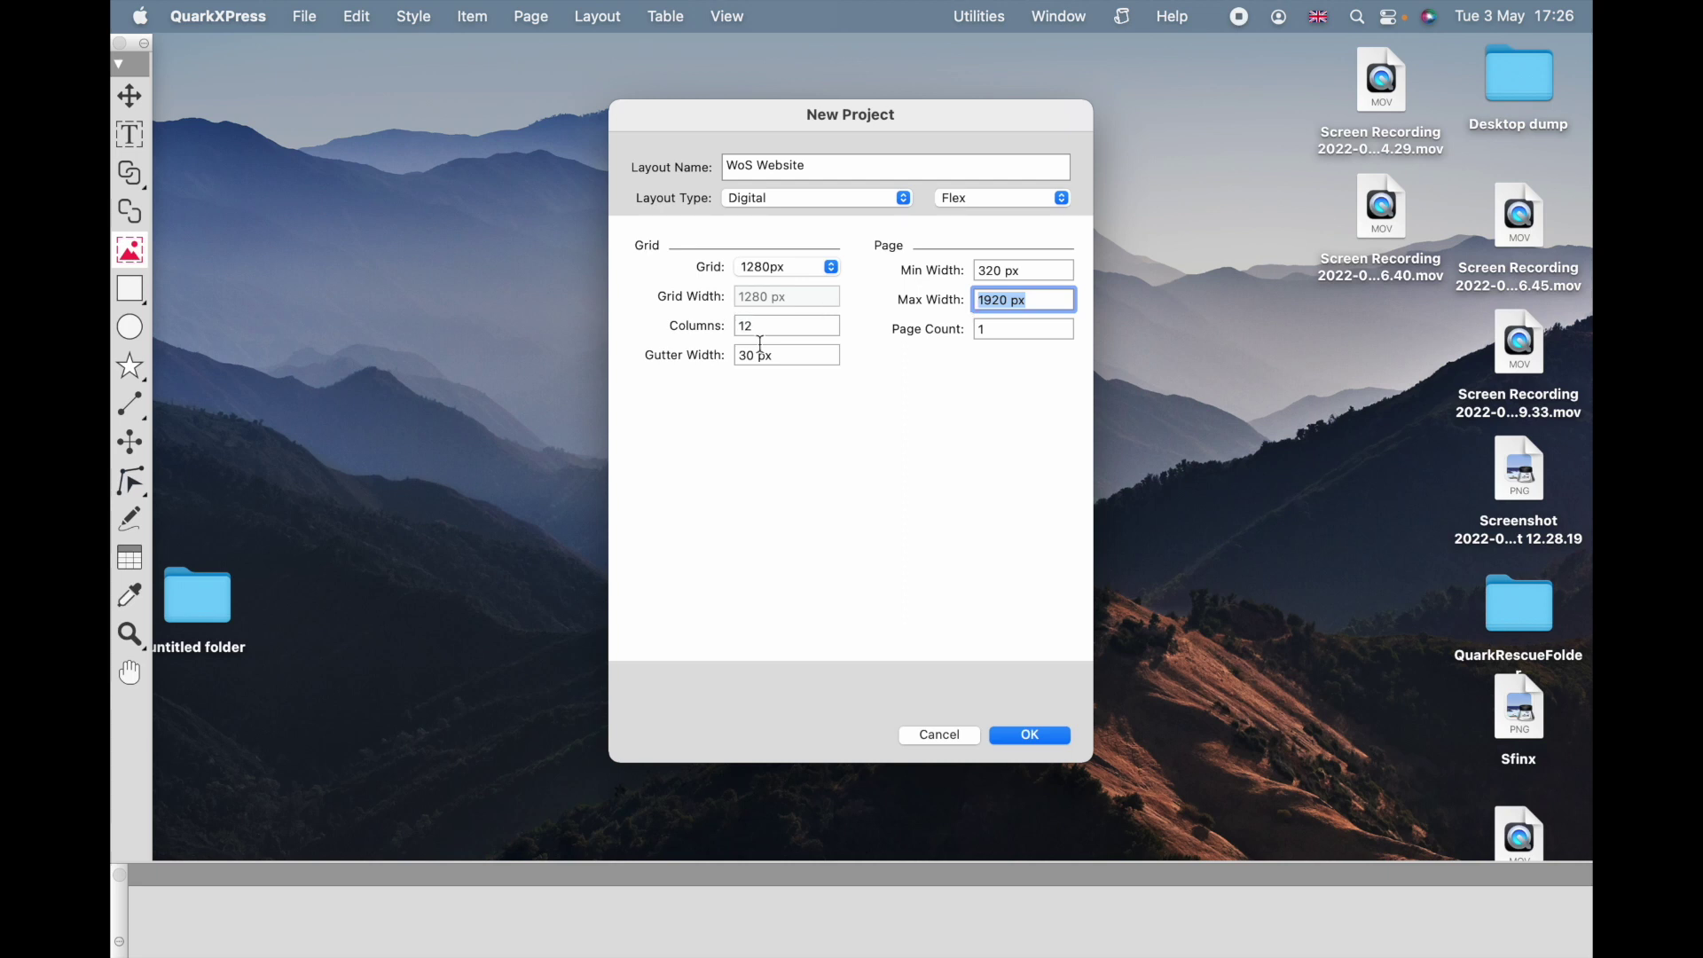
left_click(1031, 734)
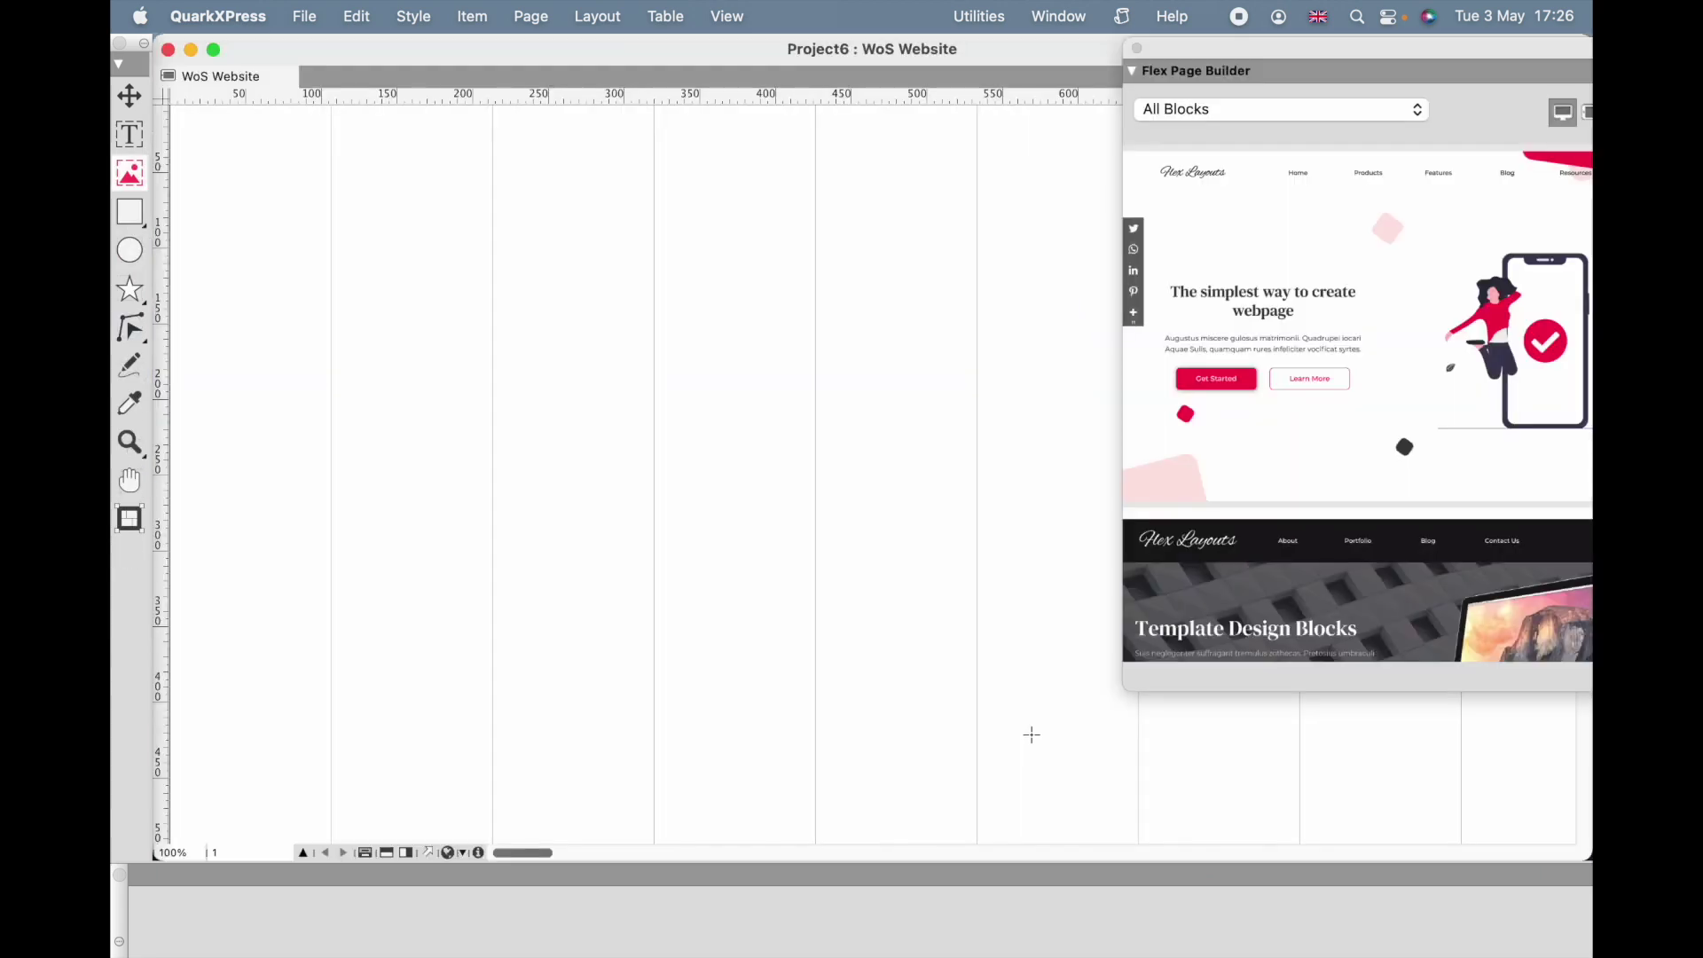
- Replace the Flex Page Builder palette with the Flex Layout Blocks and Flex Object Browser palettes
left_click_drag(1284, 52, 1116, 63)
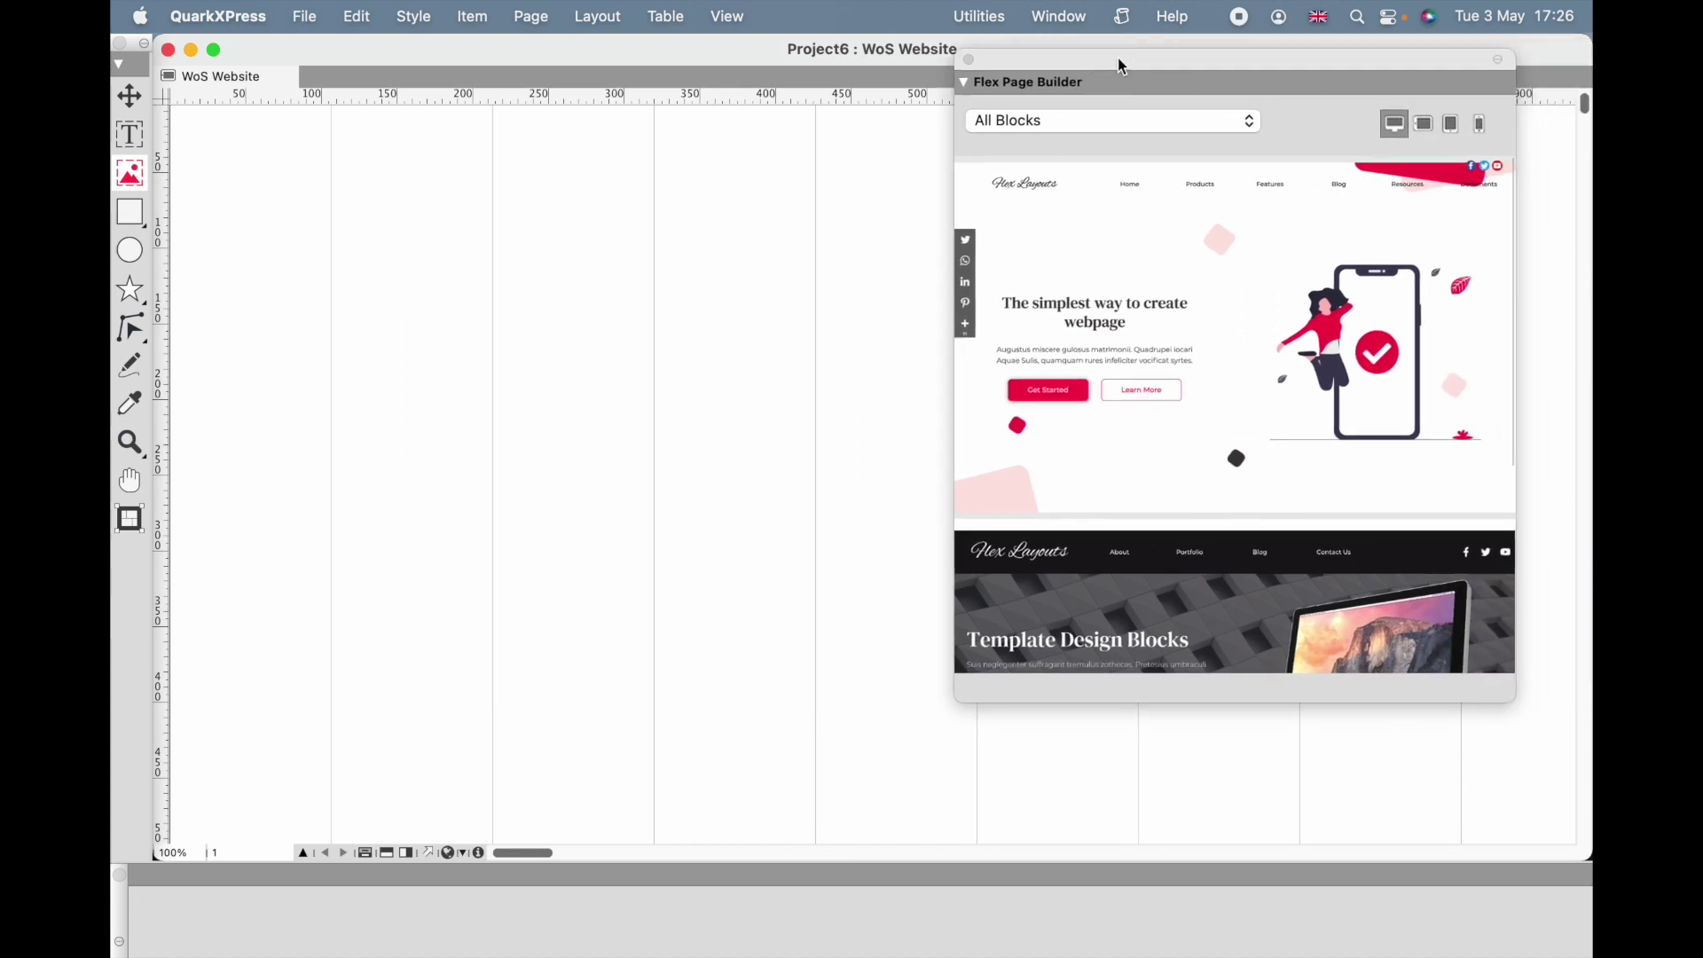
left_click(969, 58)
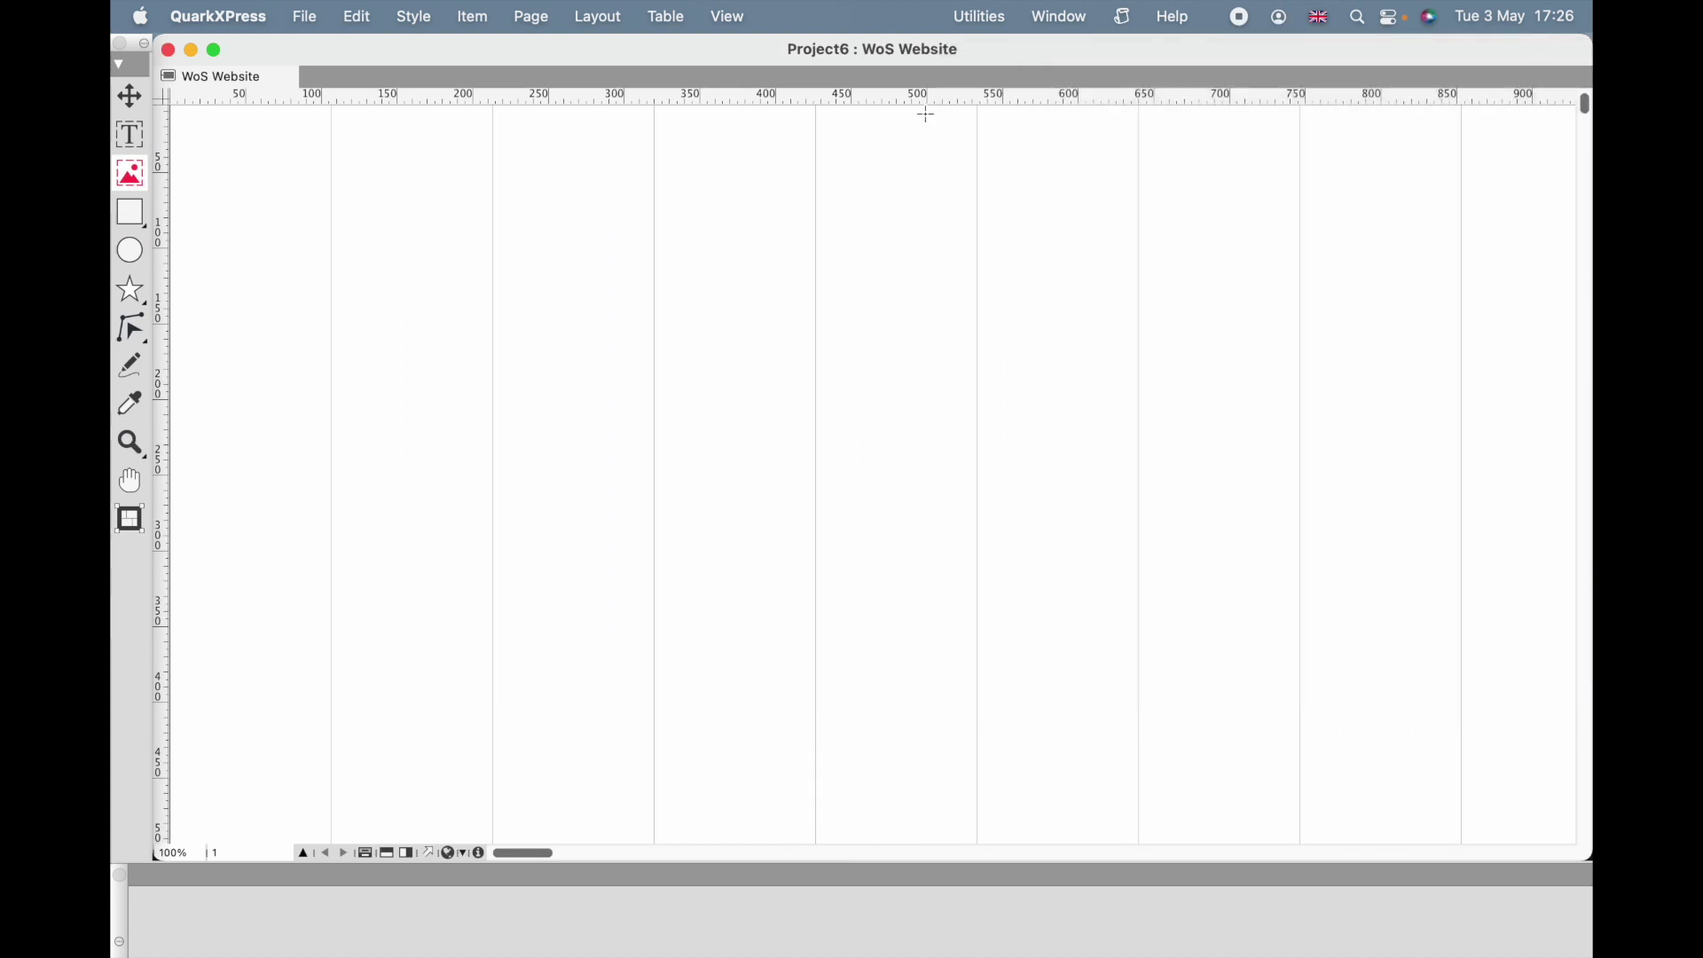
left_click(1070, 17)
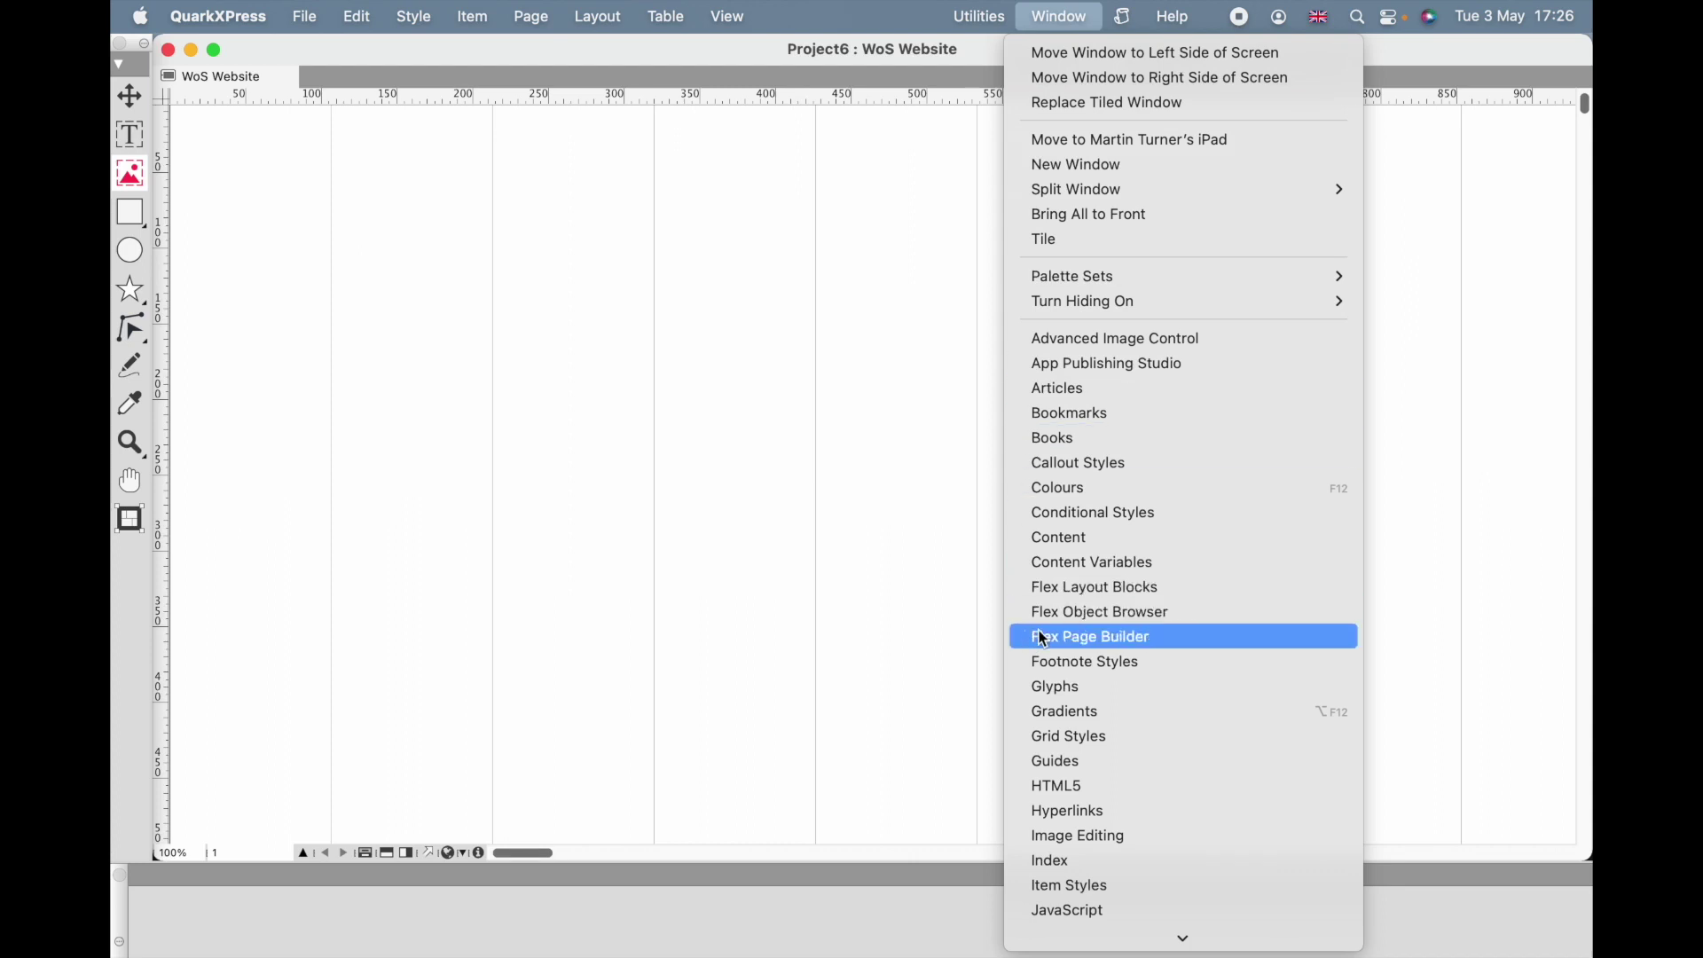
left_click(1049, 593)
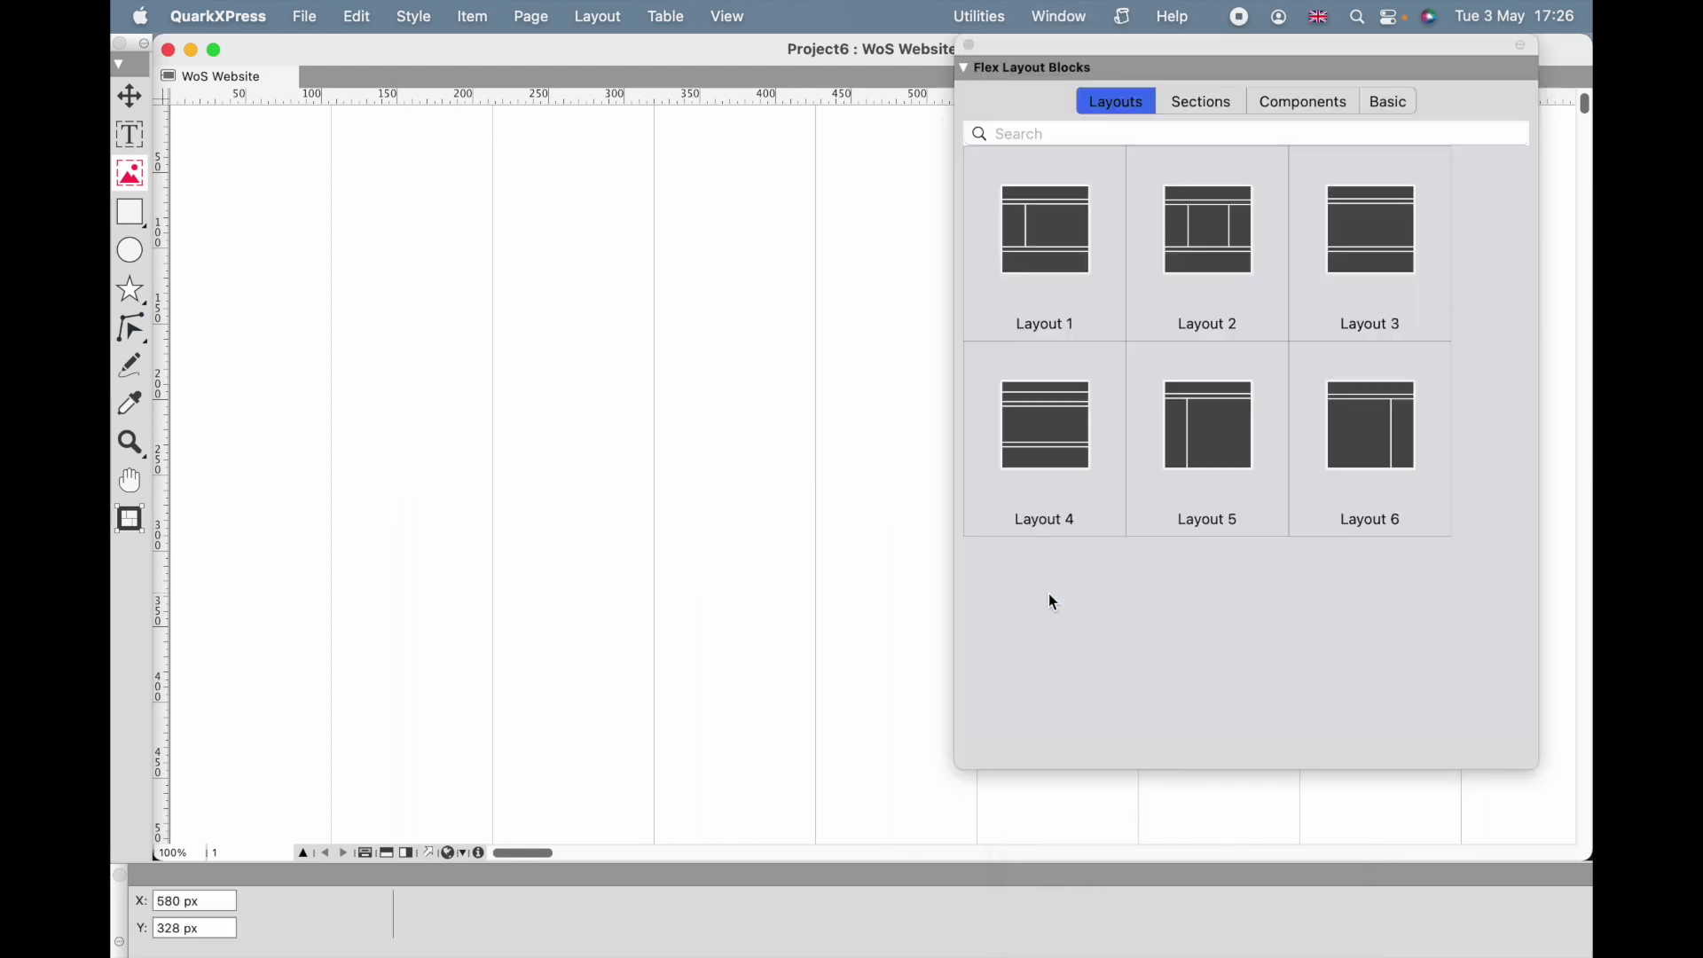
left_click(1079, 19)
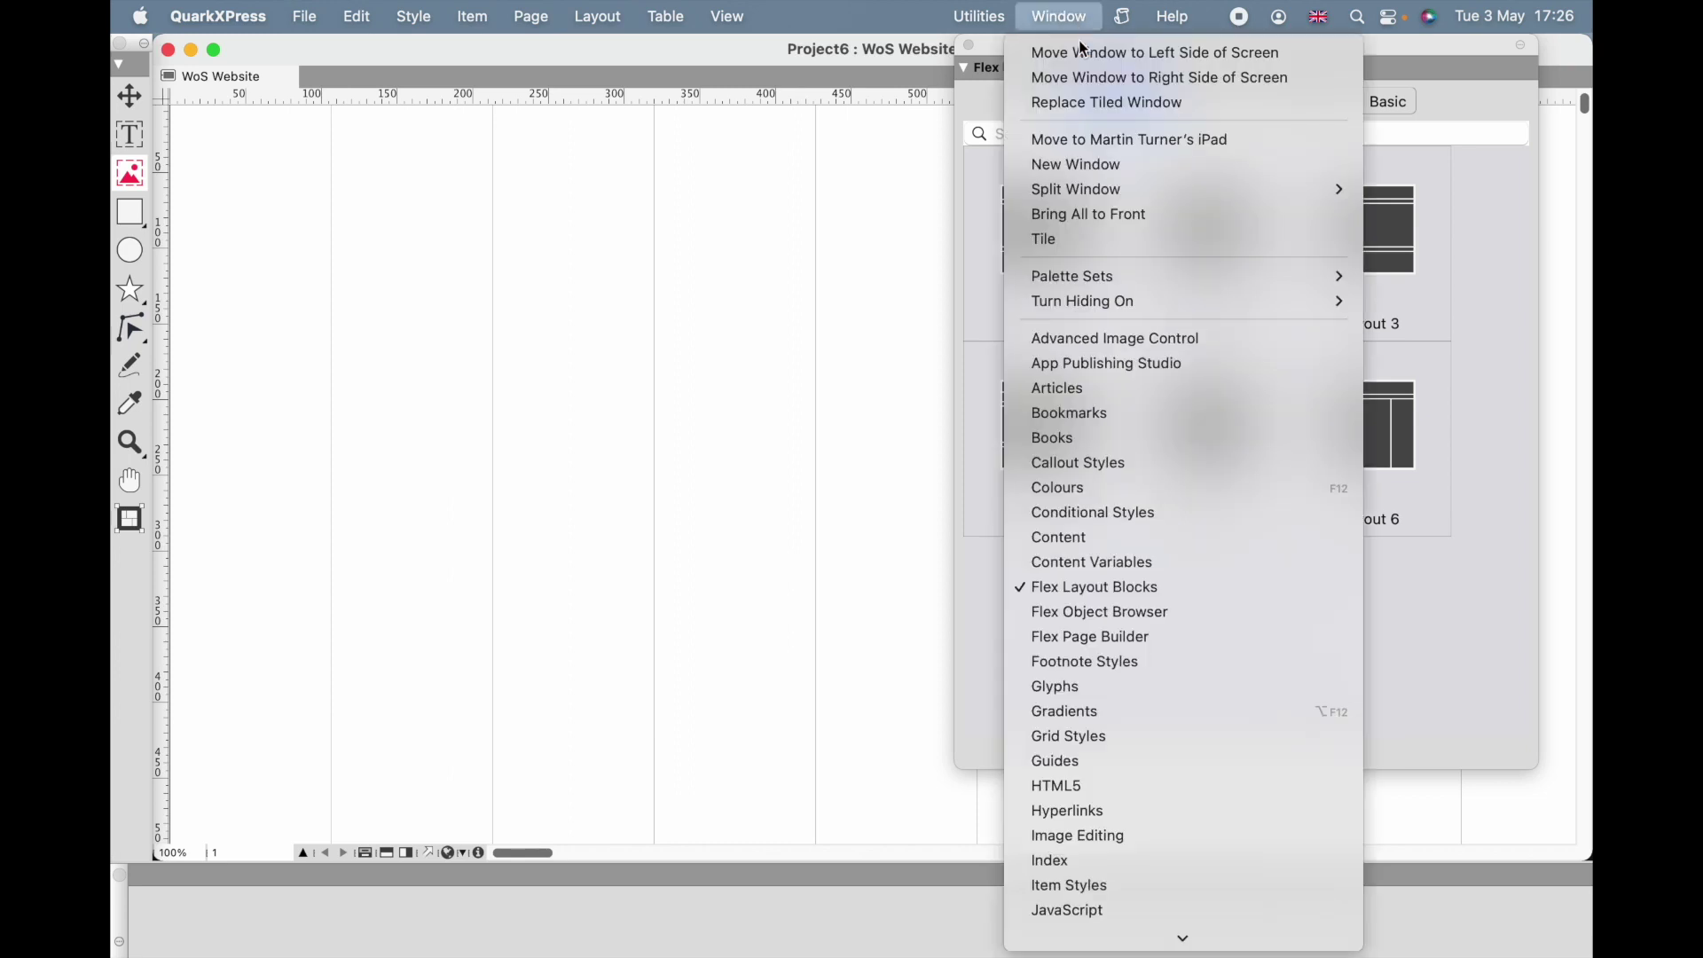
left_click(1075, 625)
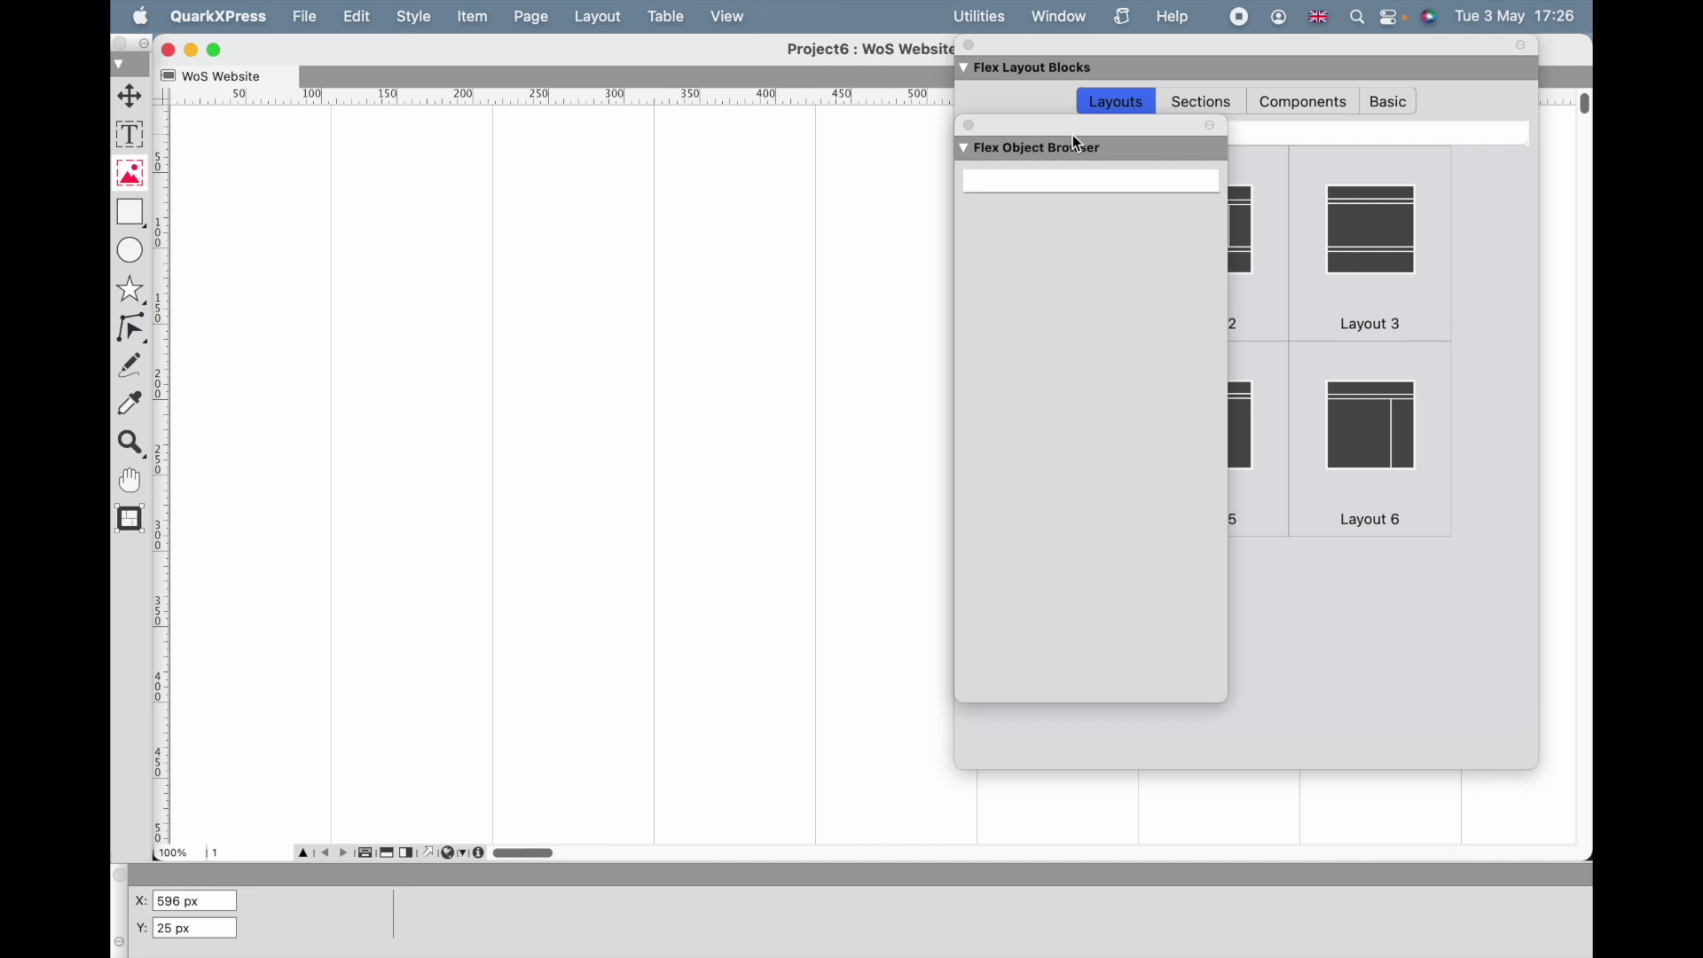
left_click_drag(1076, 127, 1292, 200)
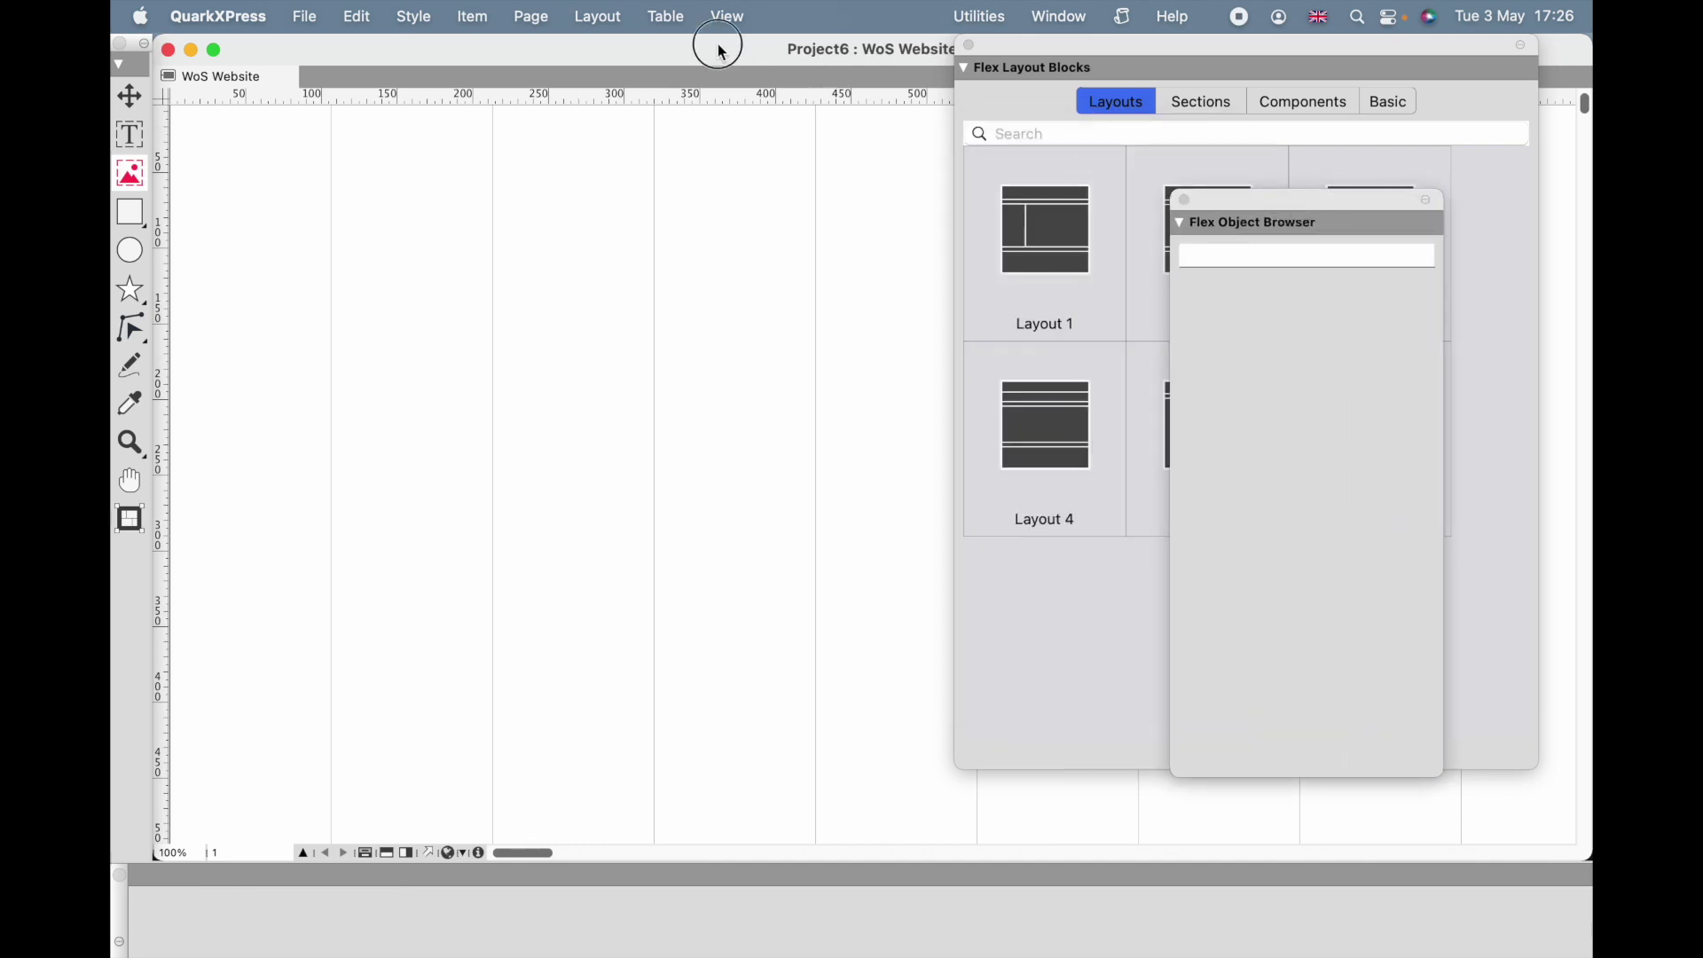
- Draw a Flex container about 411 × 538 px on the page, then delete it
key("super+0")
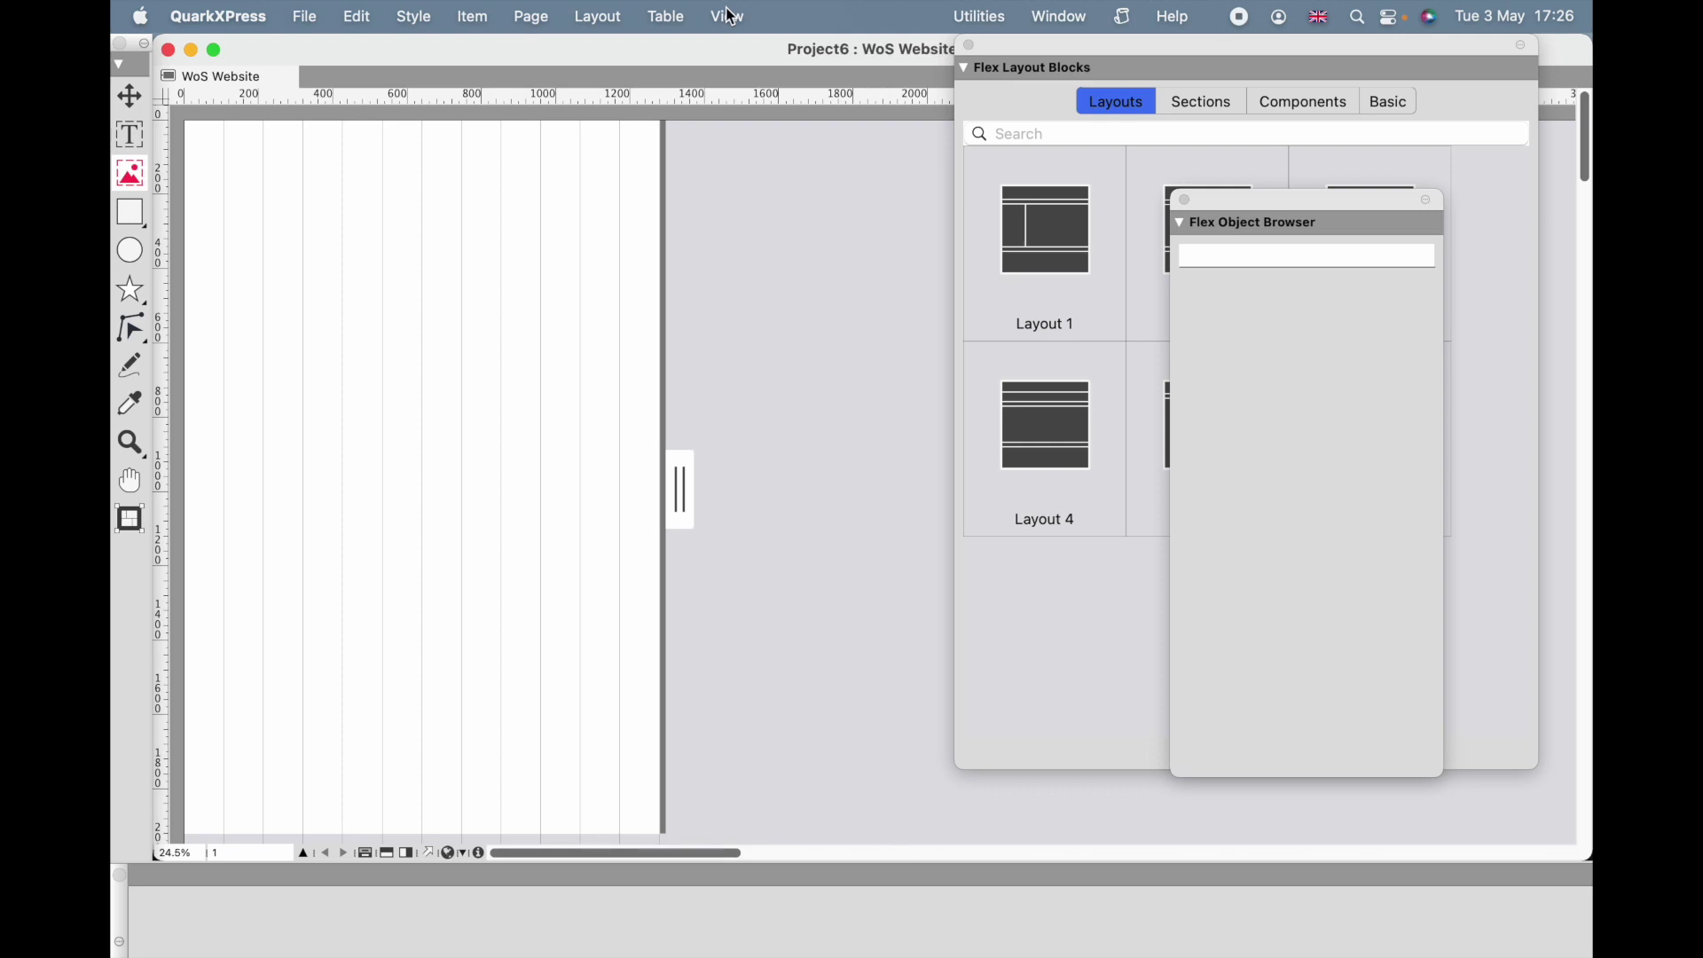
left_click(130, 519)
left_click_drag(294, 267, 448, 468)
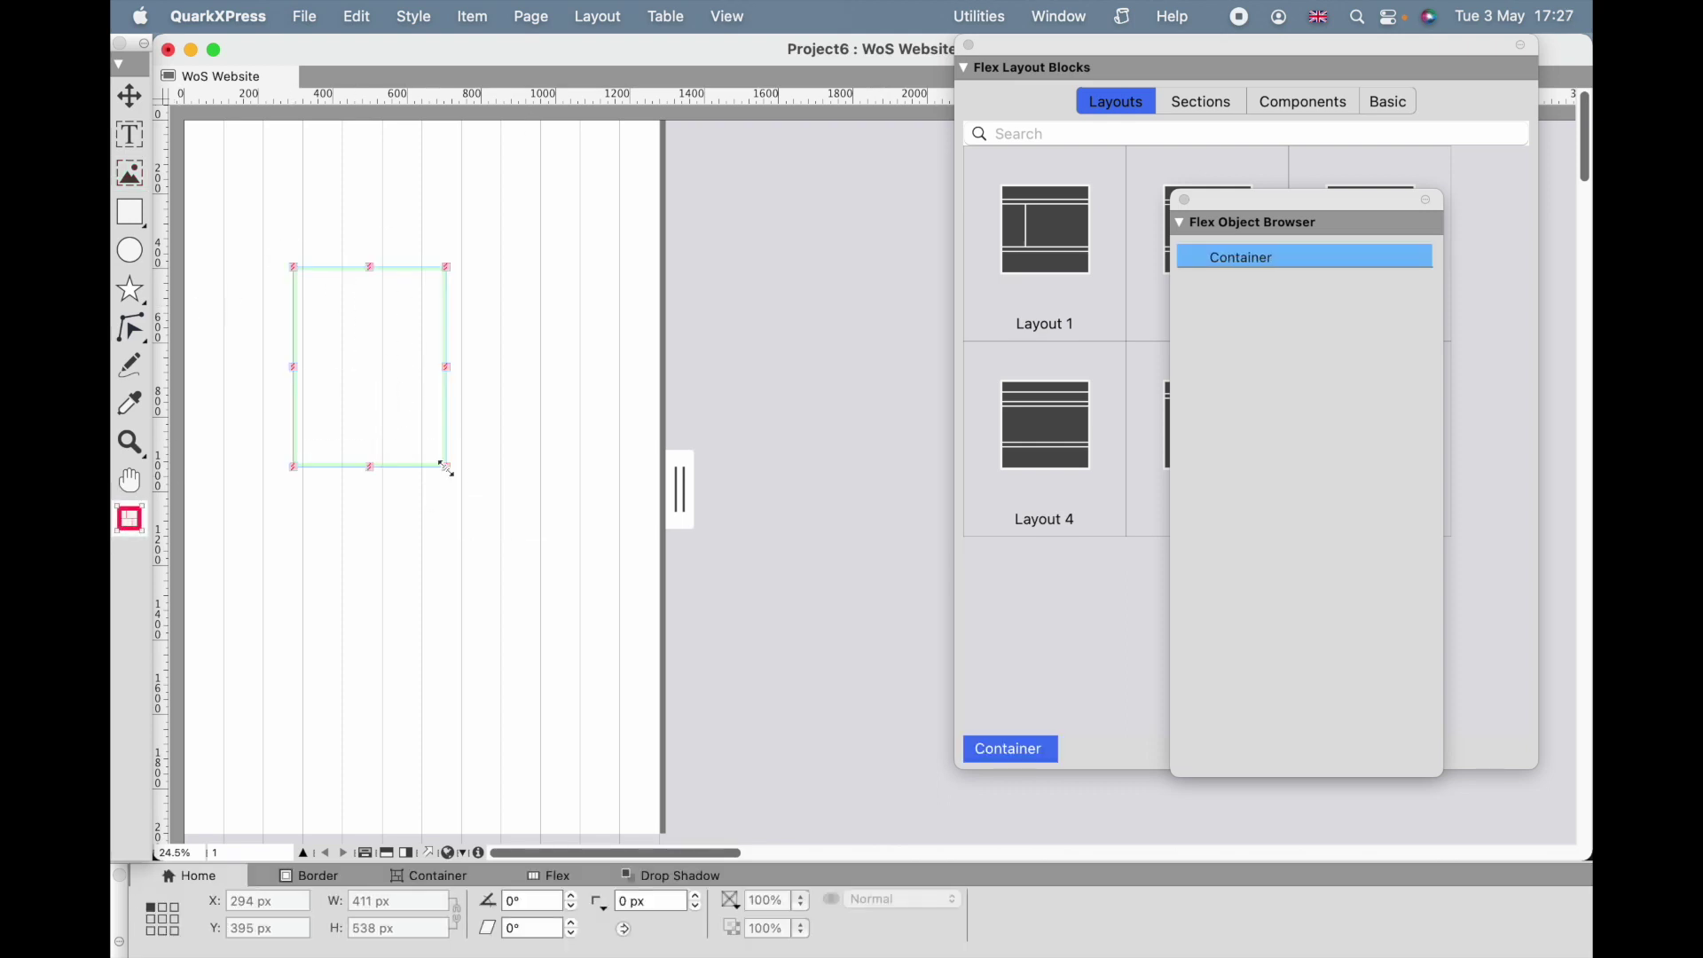
left_click(130, 95)
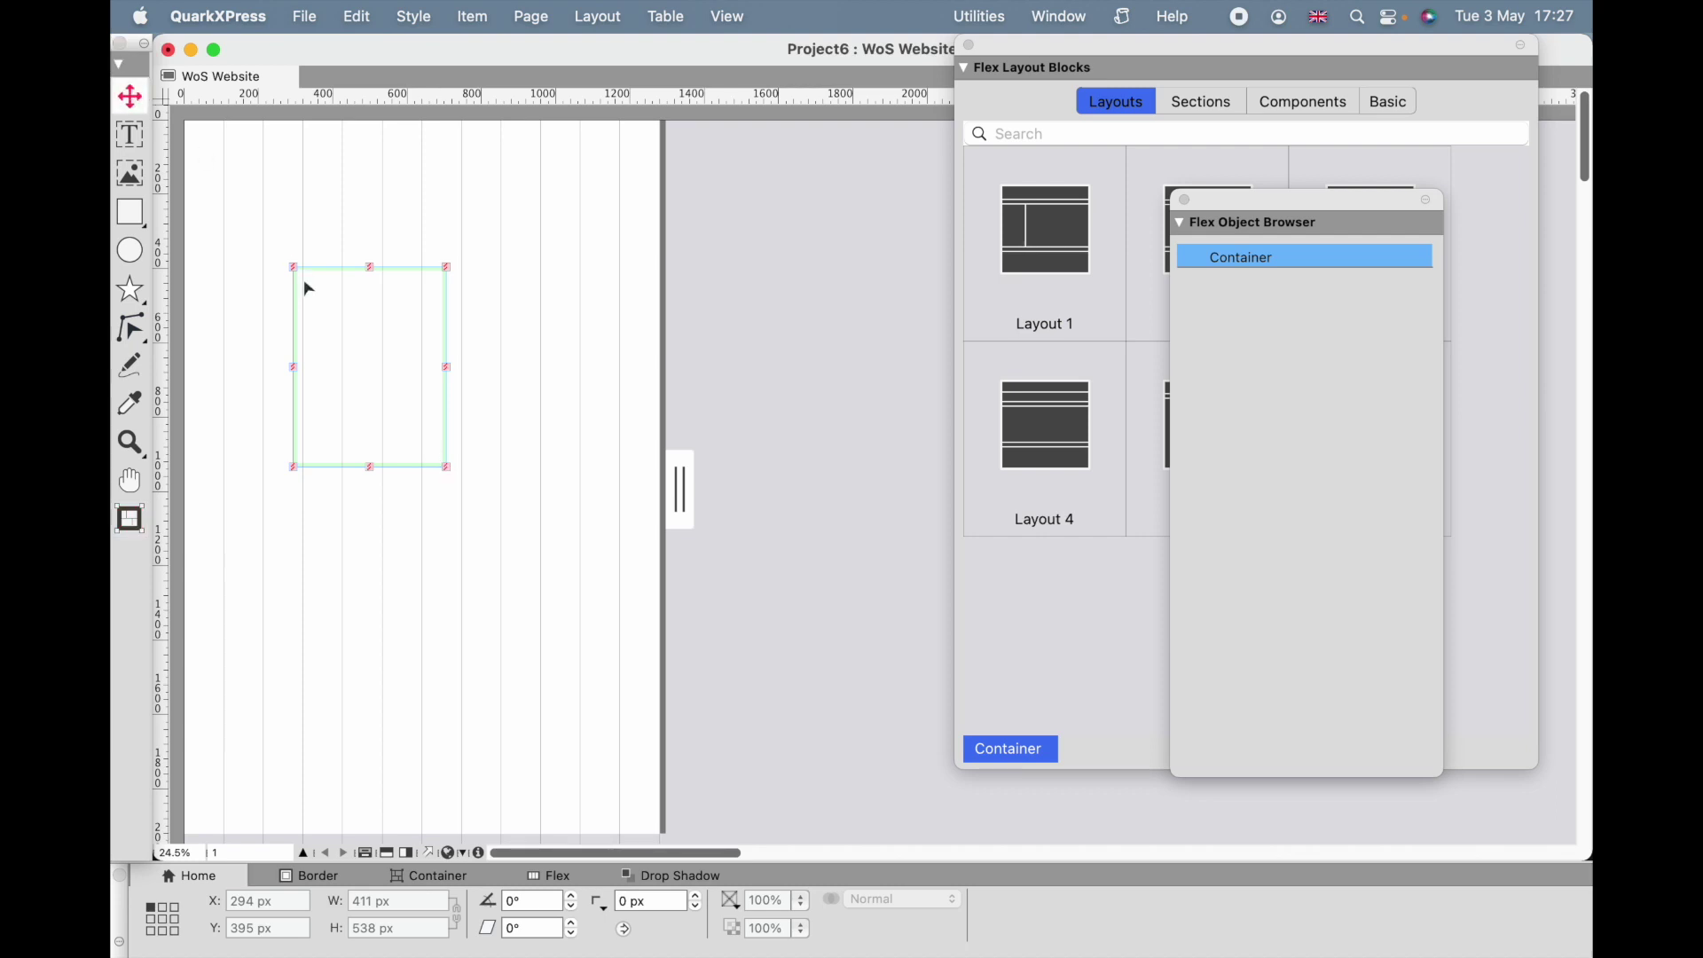
key("Delete")
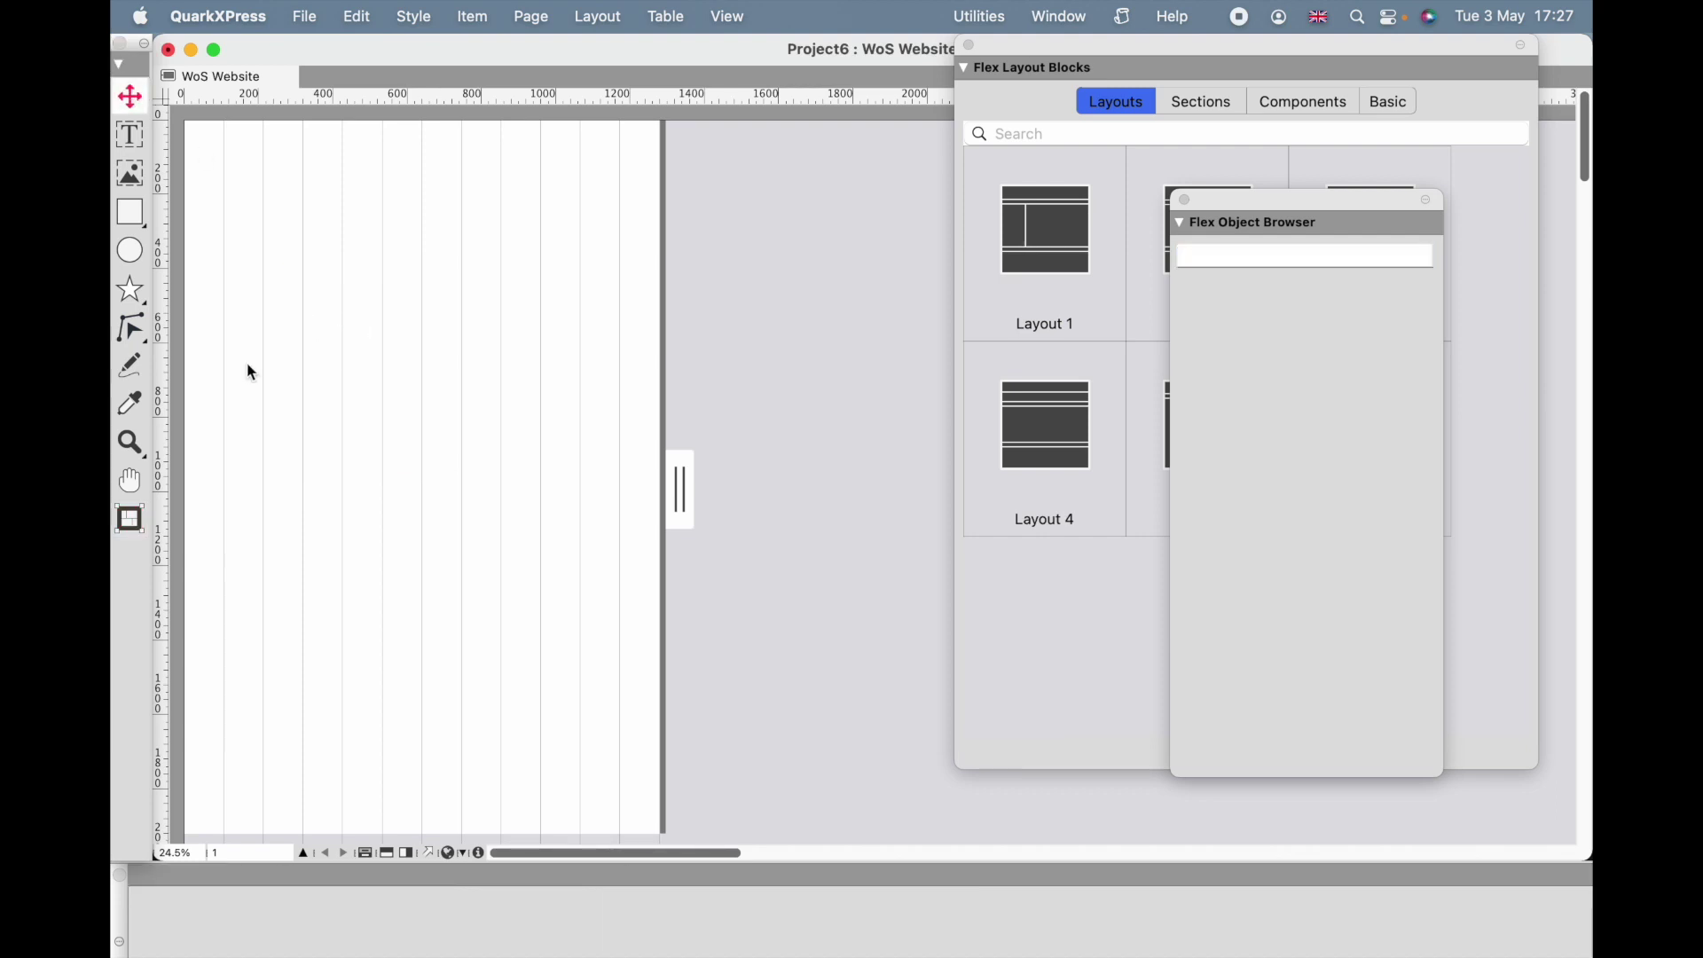
- Draw a box about 499 × 441 px on the page and convert it to a Flex item in top-down order
left_click(130, 213)
left_click_drag(285, 257, 472, 422)
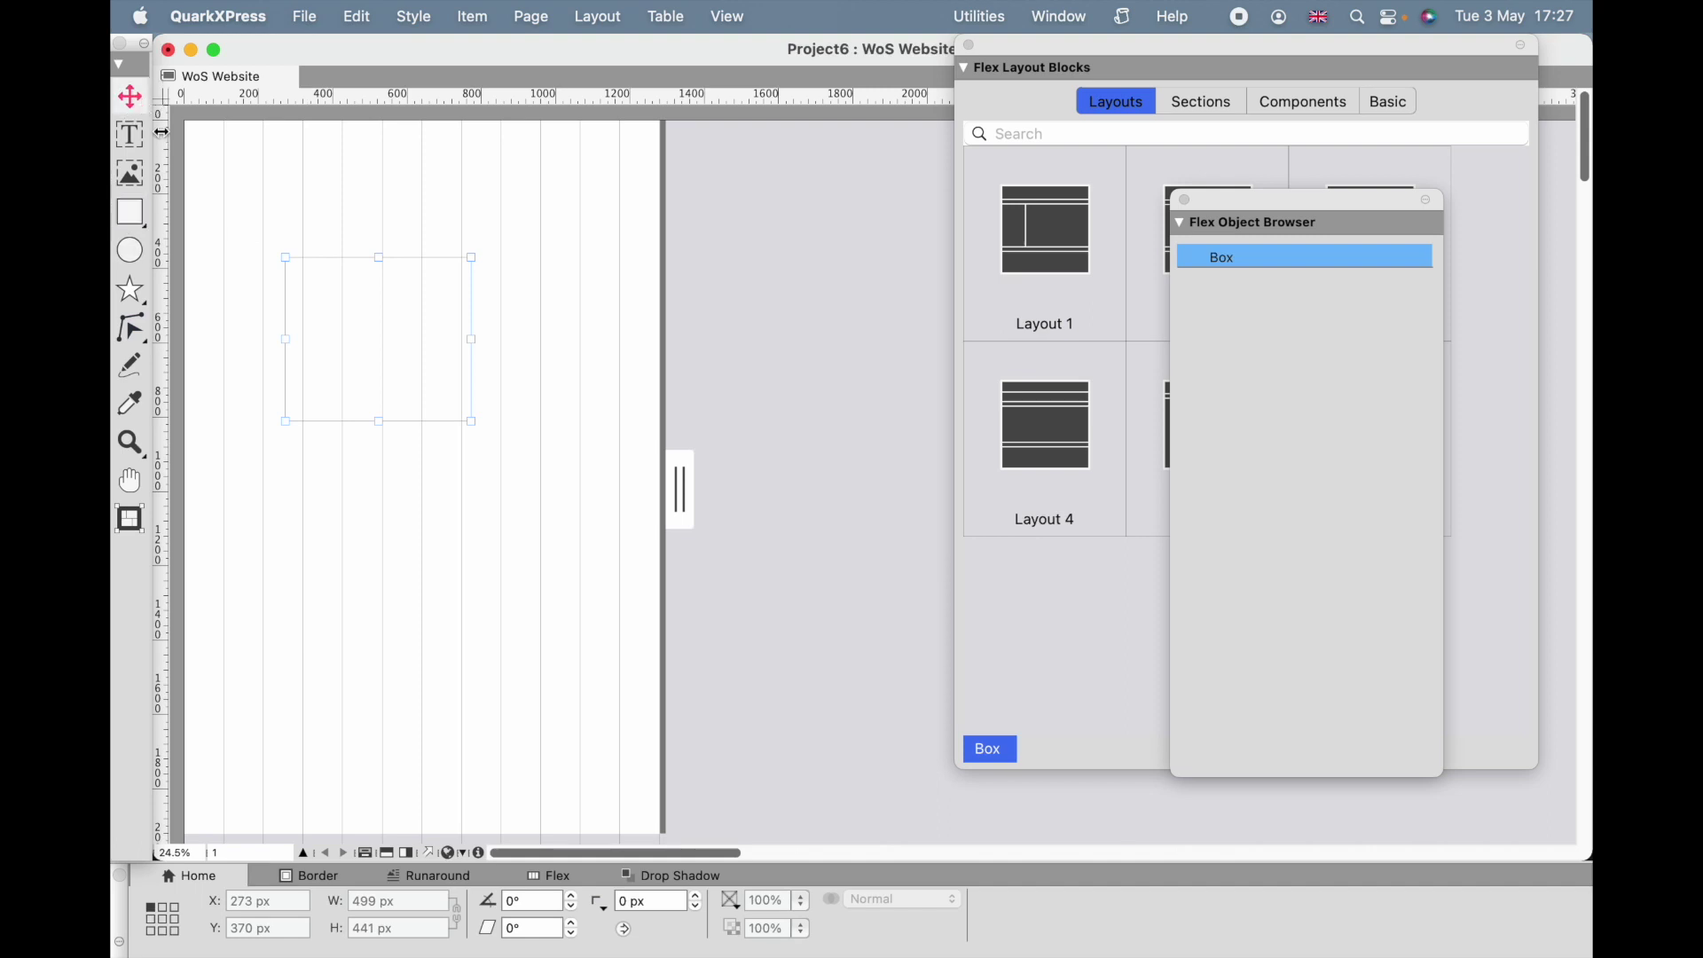
right_click(393, 342)
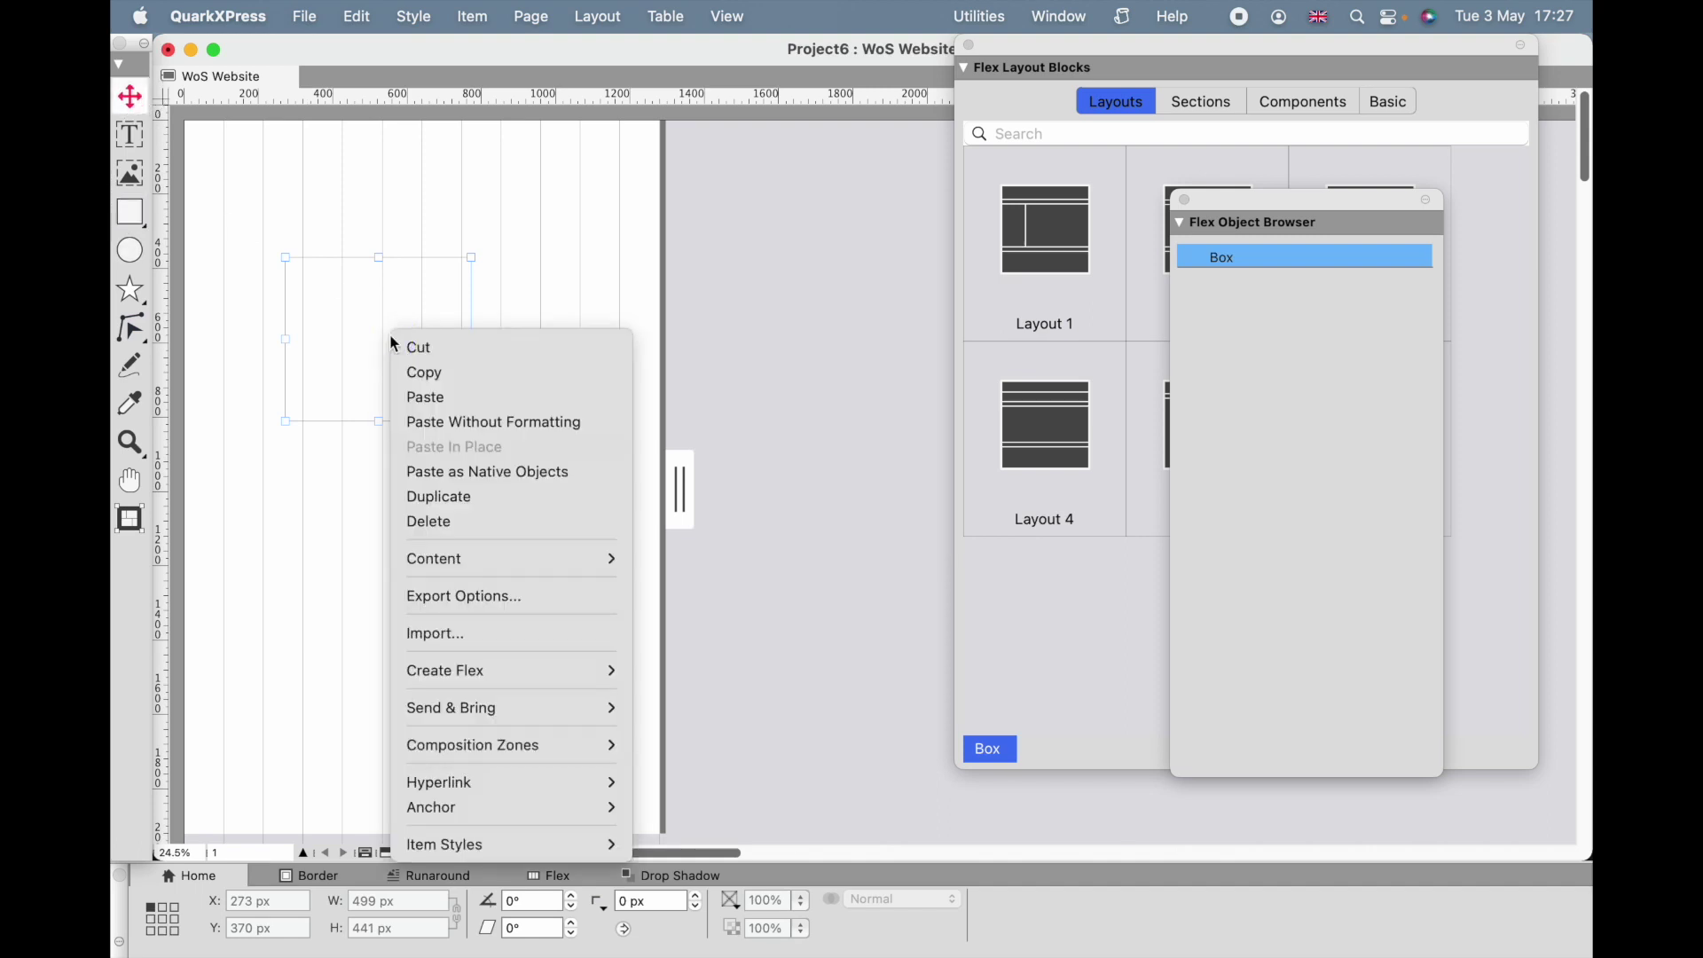
mouse_move(475, 670)
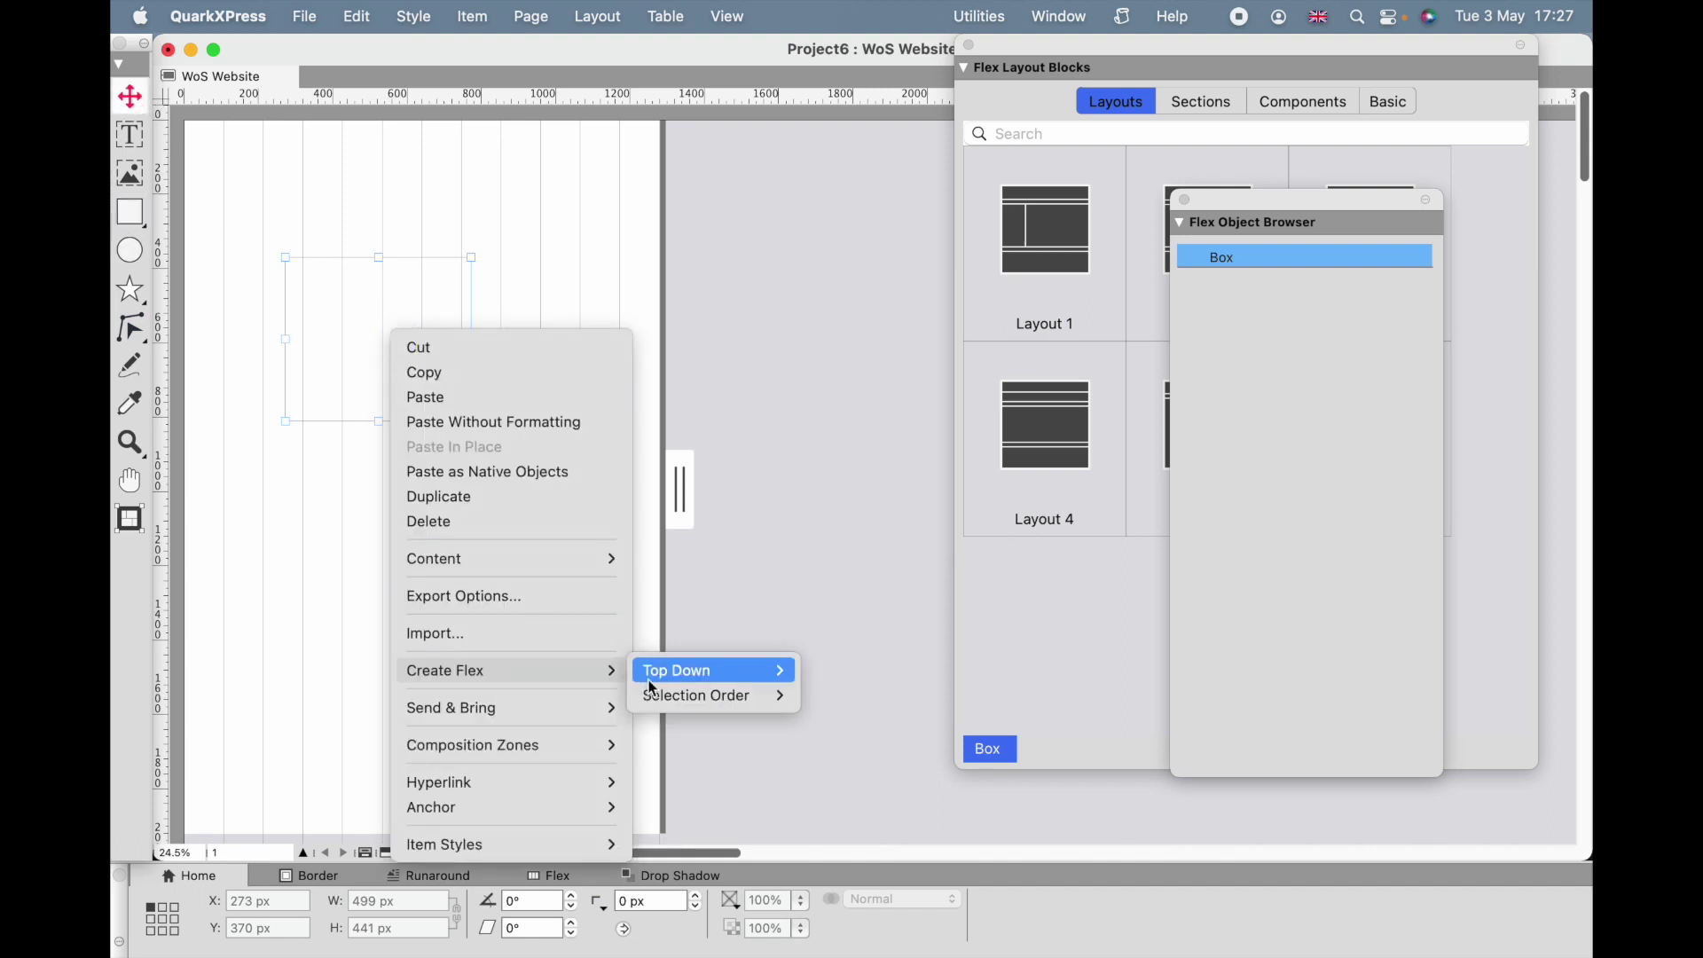
mouse_move(710, 672)
left_click(821, 681)
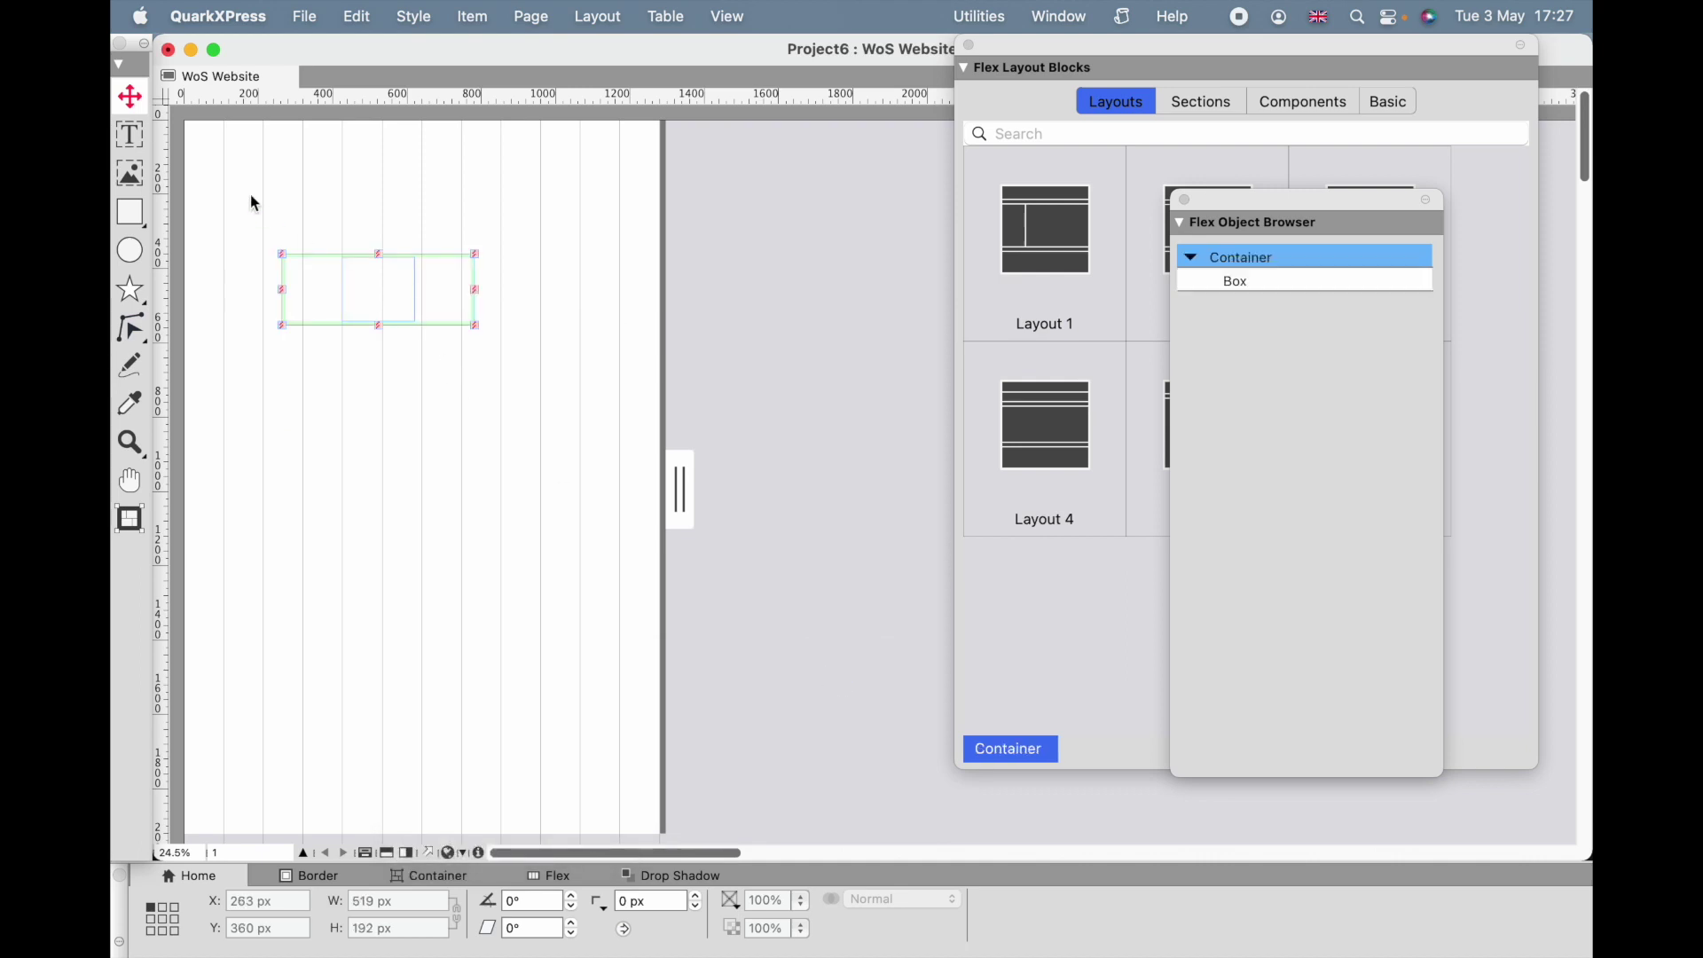
- Select the box nested inside the Flex container, then delete the whole container
left_click(396, 276)
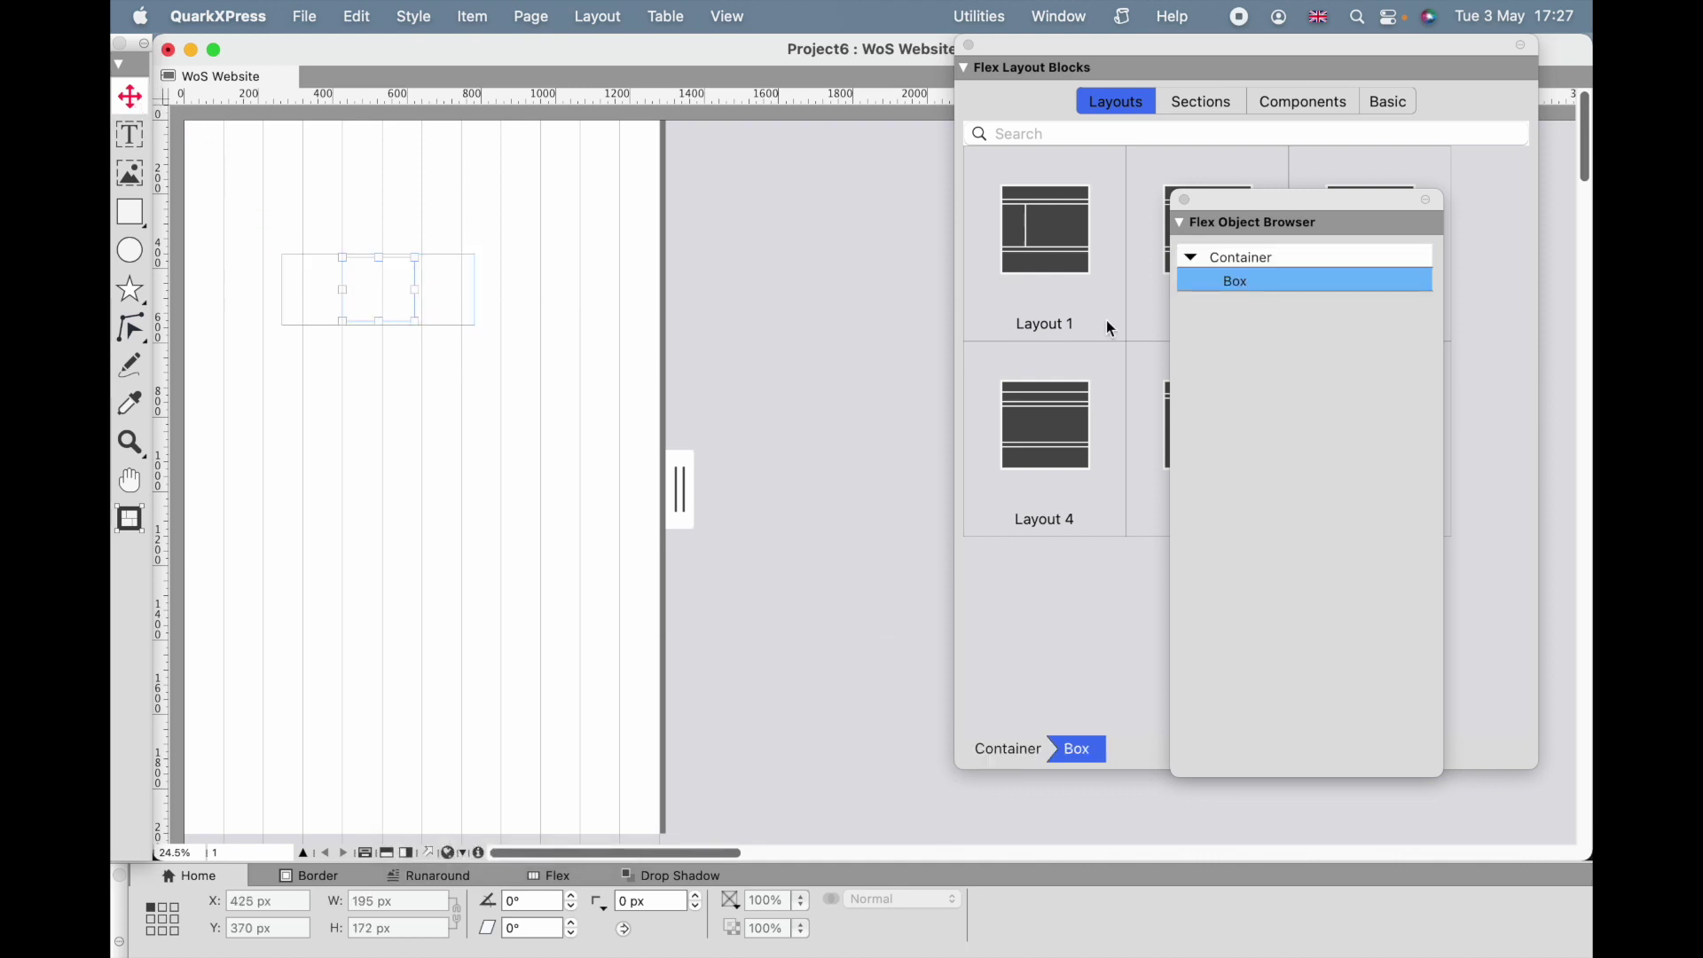
left_click(446, 306)
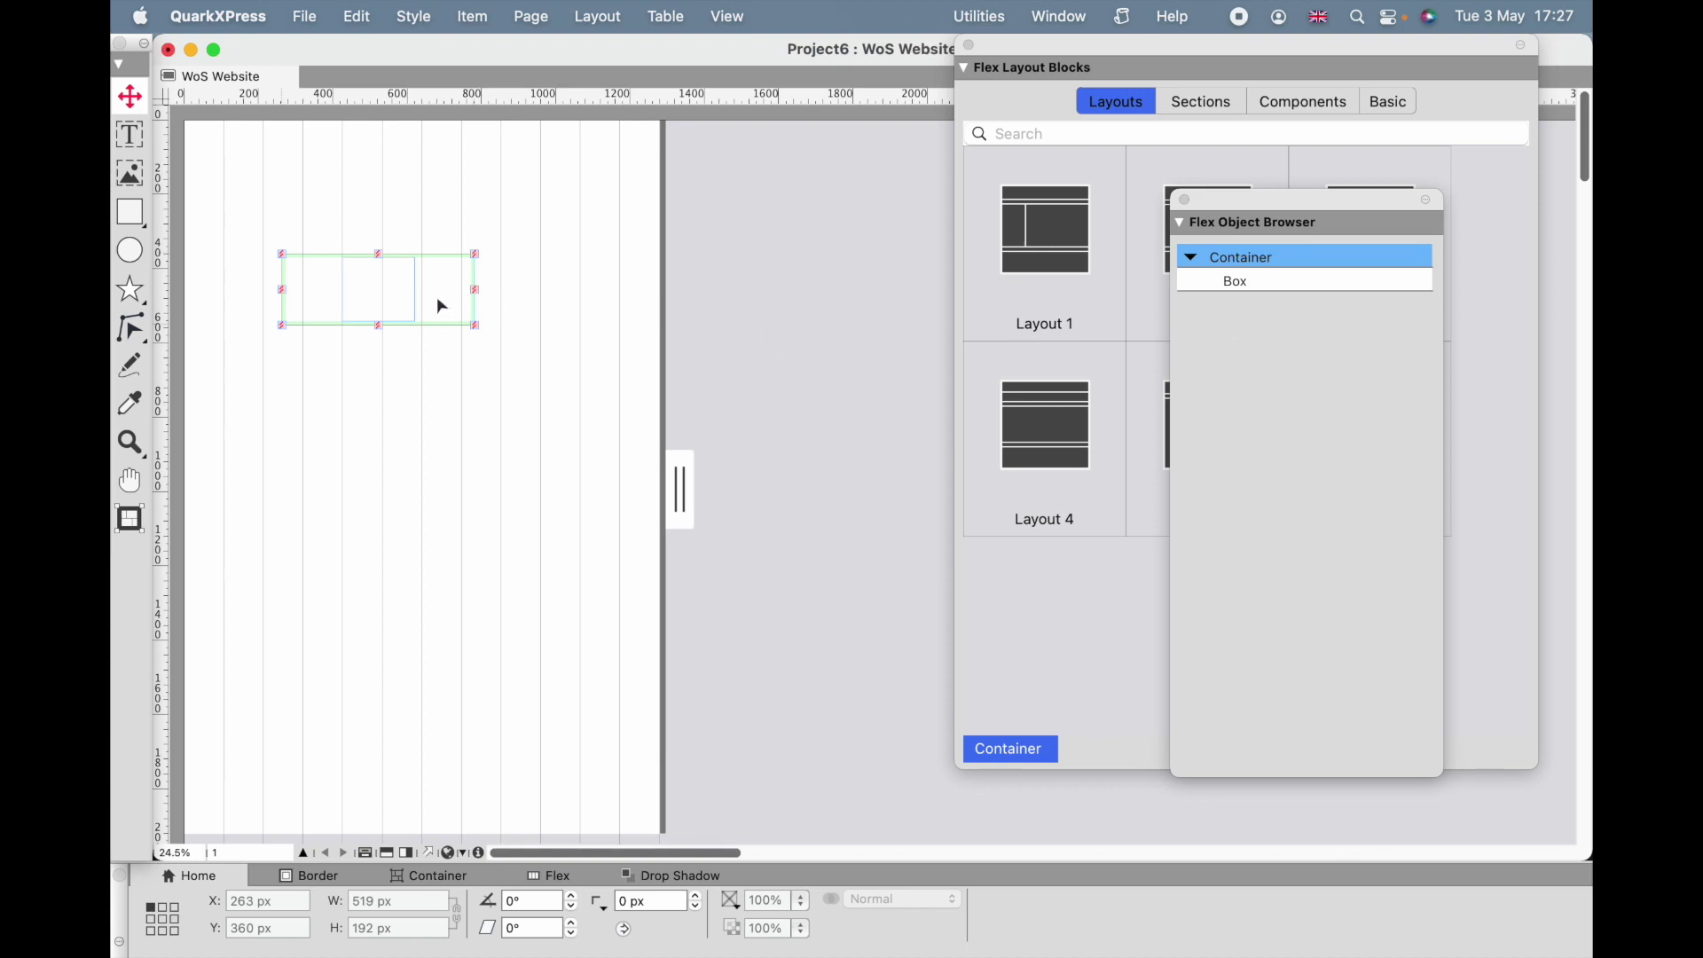
key("Delete")
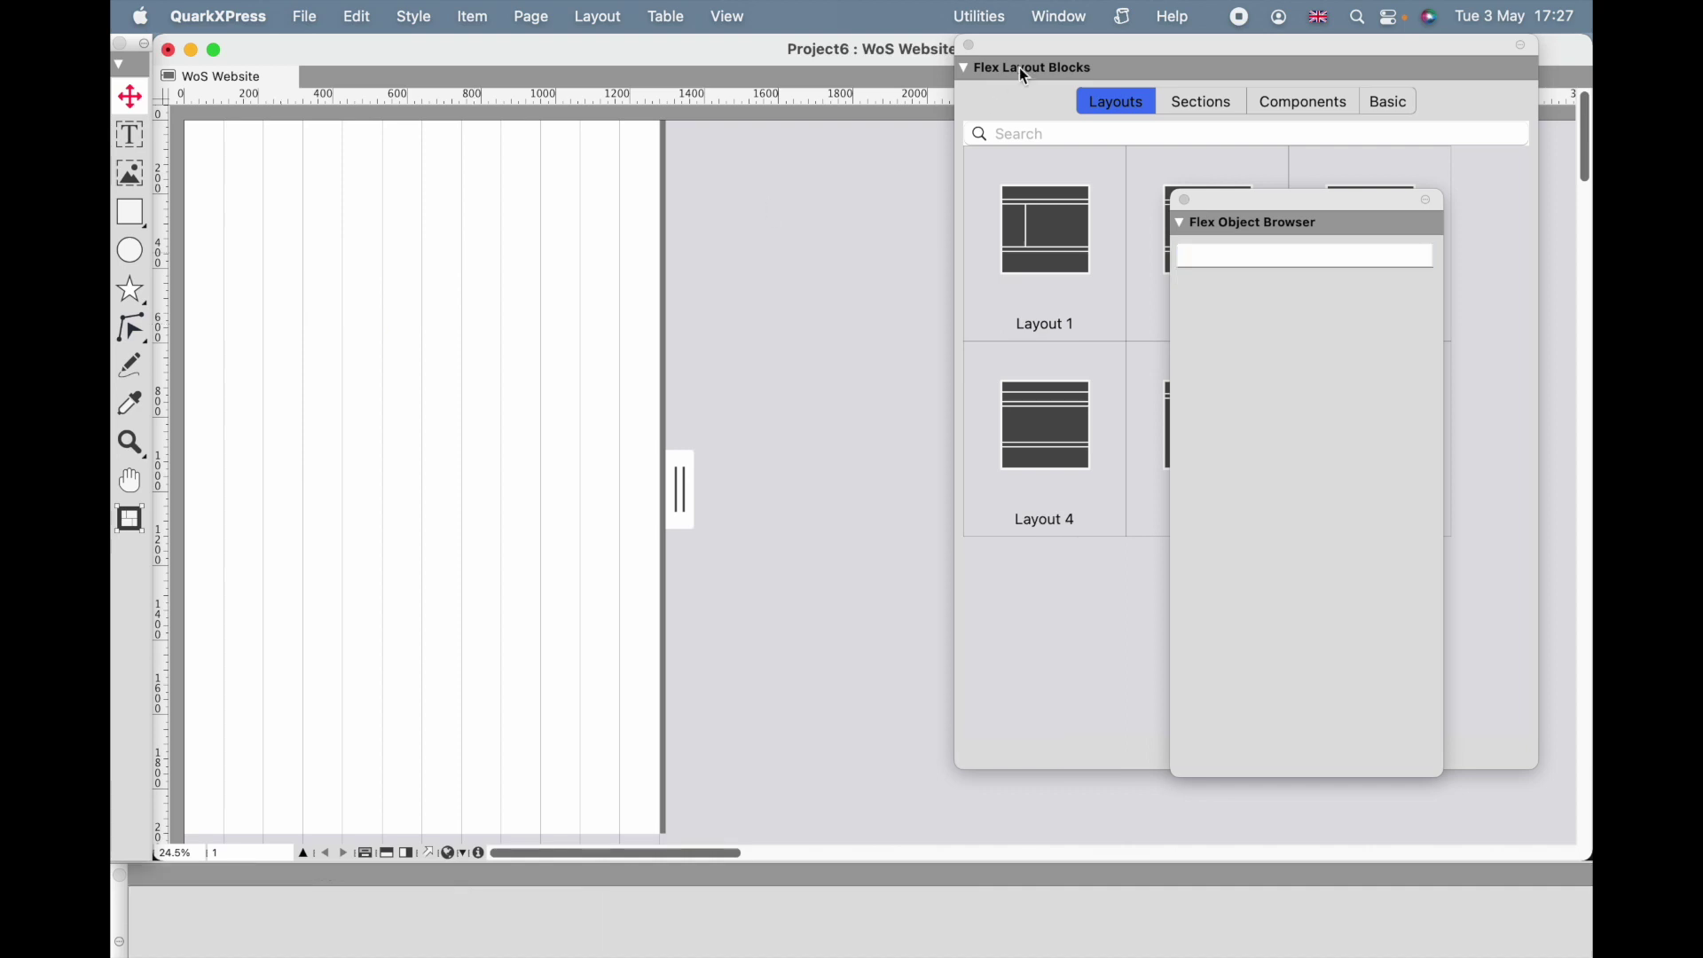
- Place the Layout 1 block on the empty page, keeping the Flex Layout Blocks palette clear of the page
left_click(1062, 55)
left_click_drag(1064, 59, 734, 51)
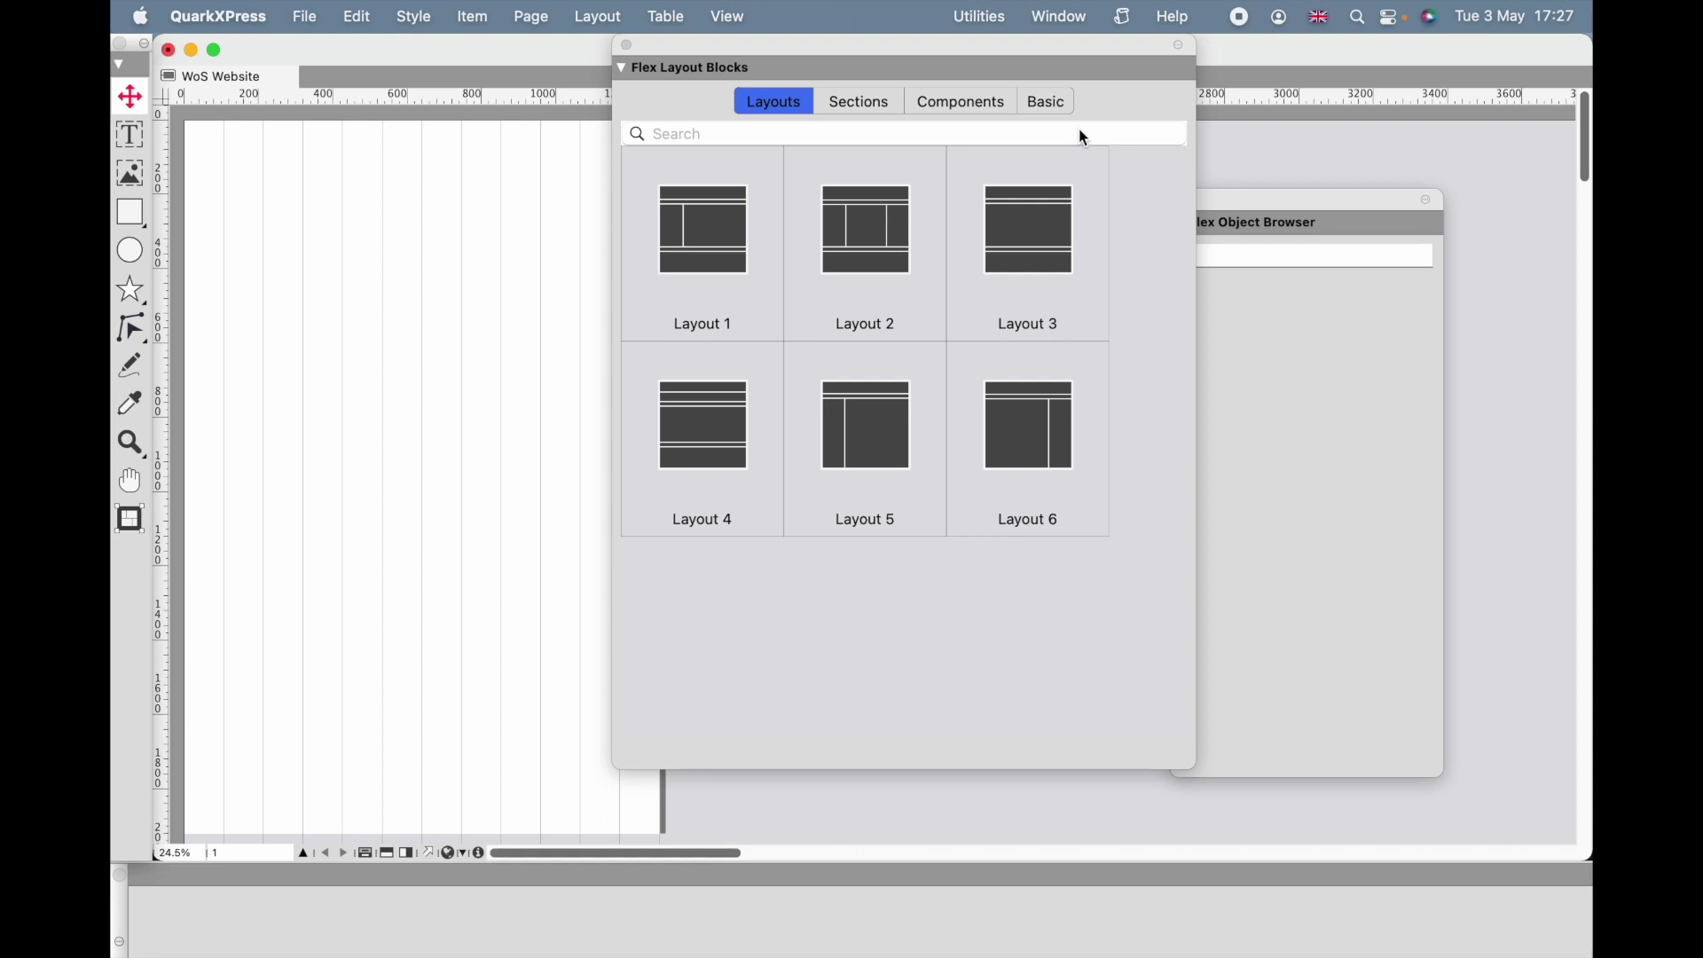
left_click_drag(1132, 48, 1452, 53)
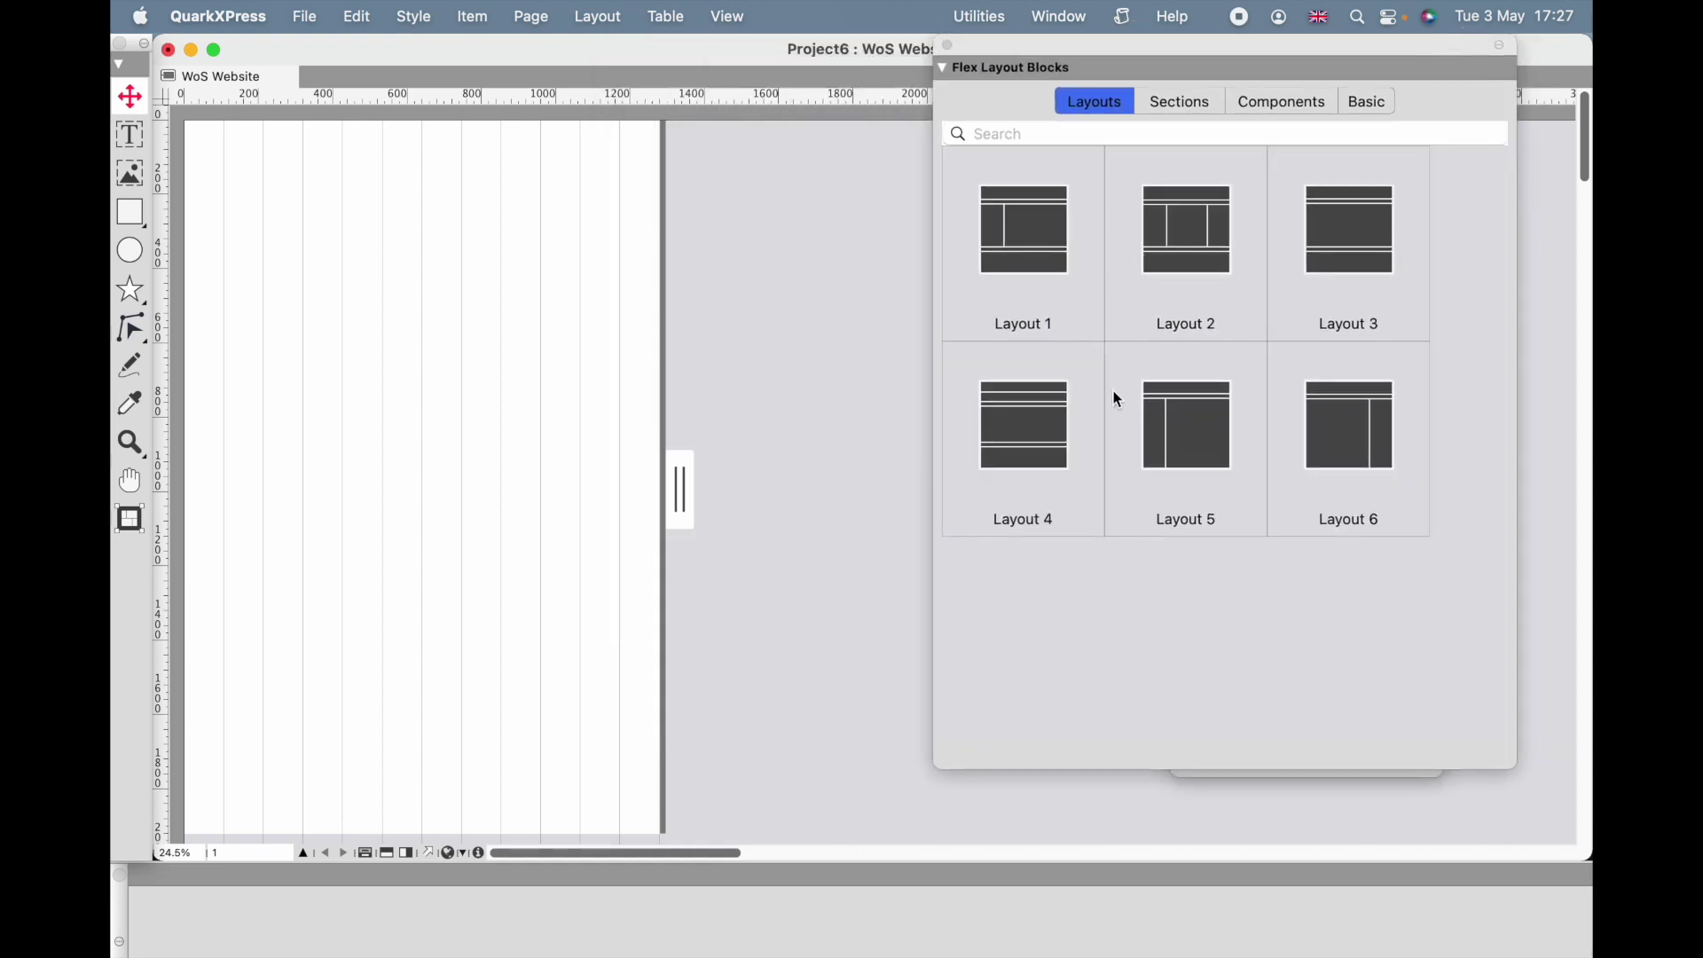
left_click_drag(1037, 221, 562, 236)
- Examine how the header, body and footer columns of the placed layout nest inside the root container
left_click(365, 141)
left_click(497, 213)
left_click(376, 349)
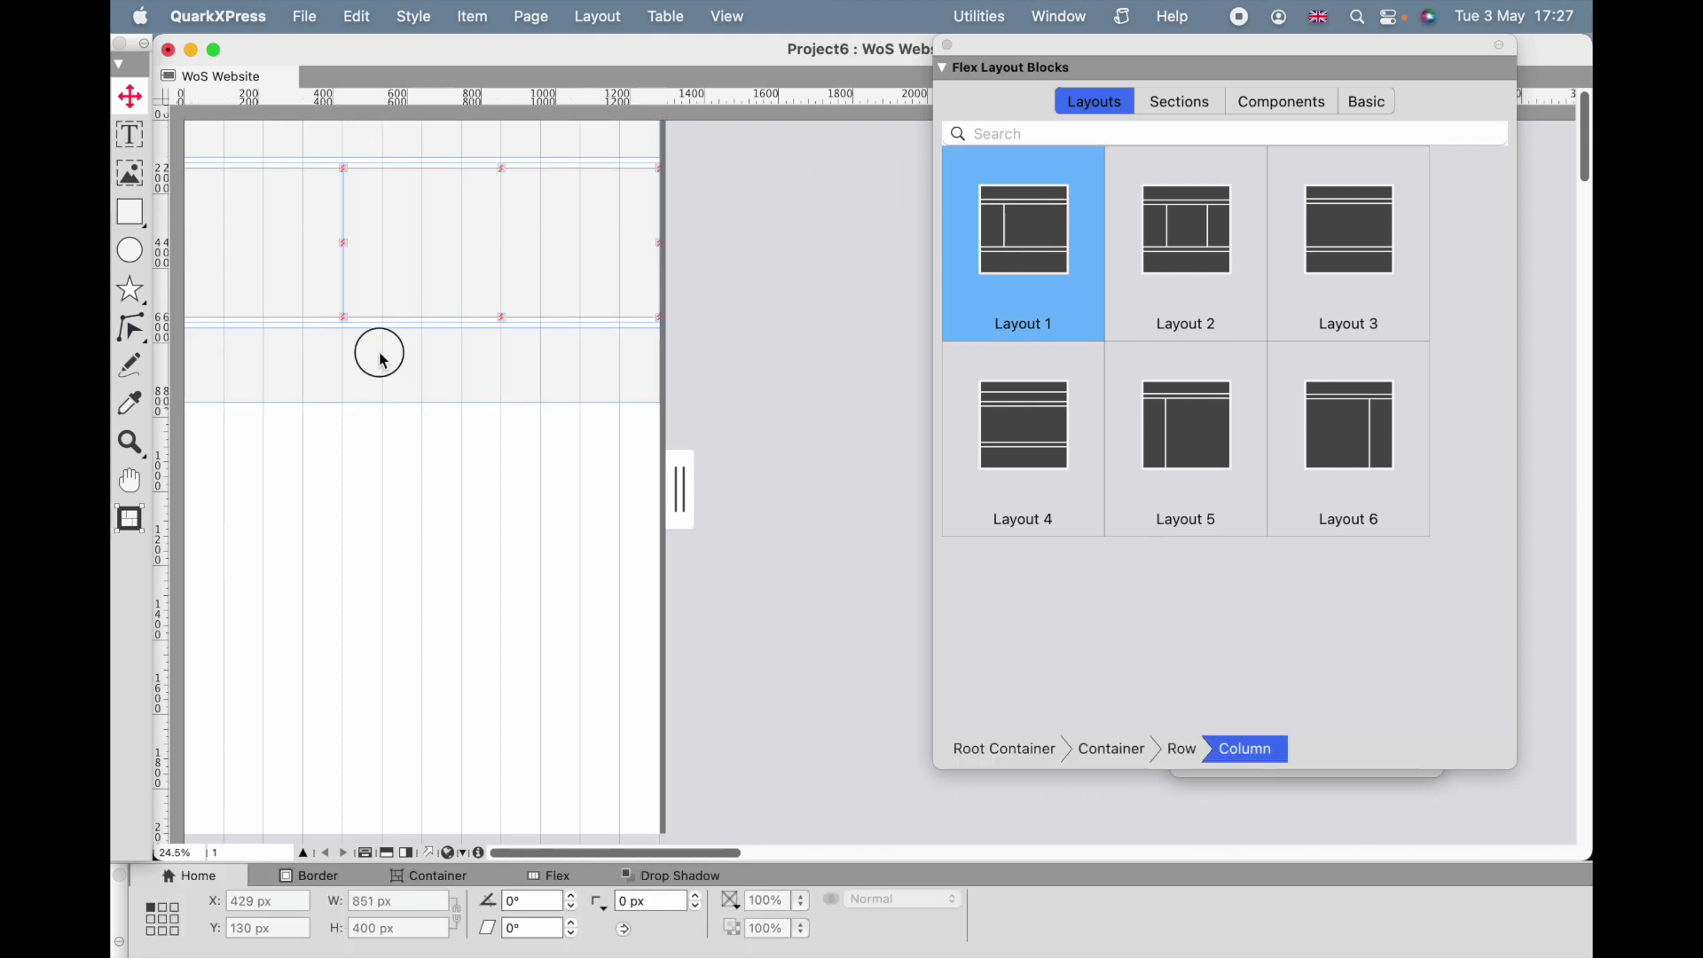
left_click(437, 258)
left_click(1033, 768)
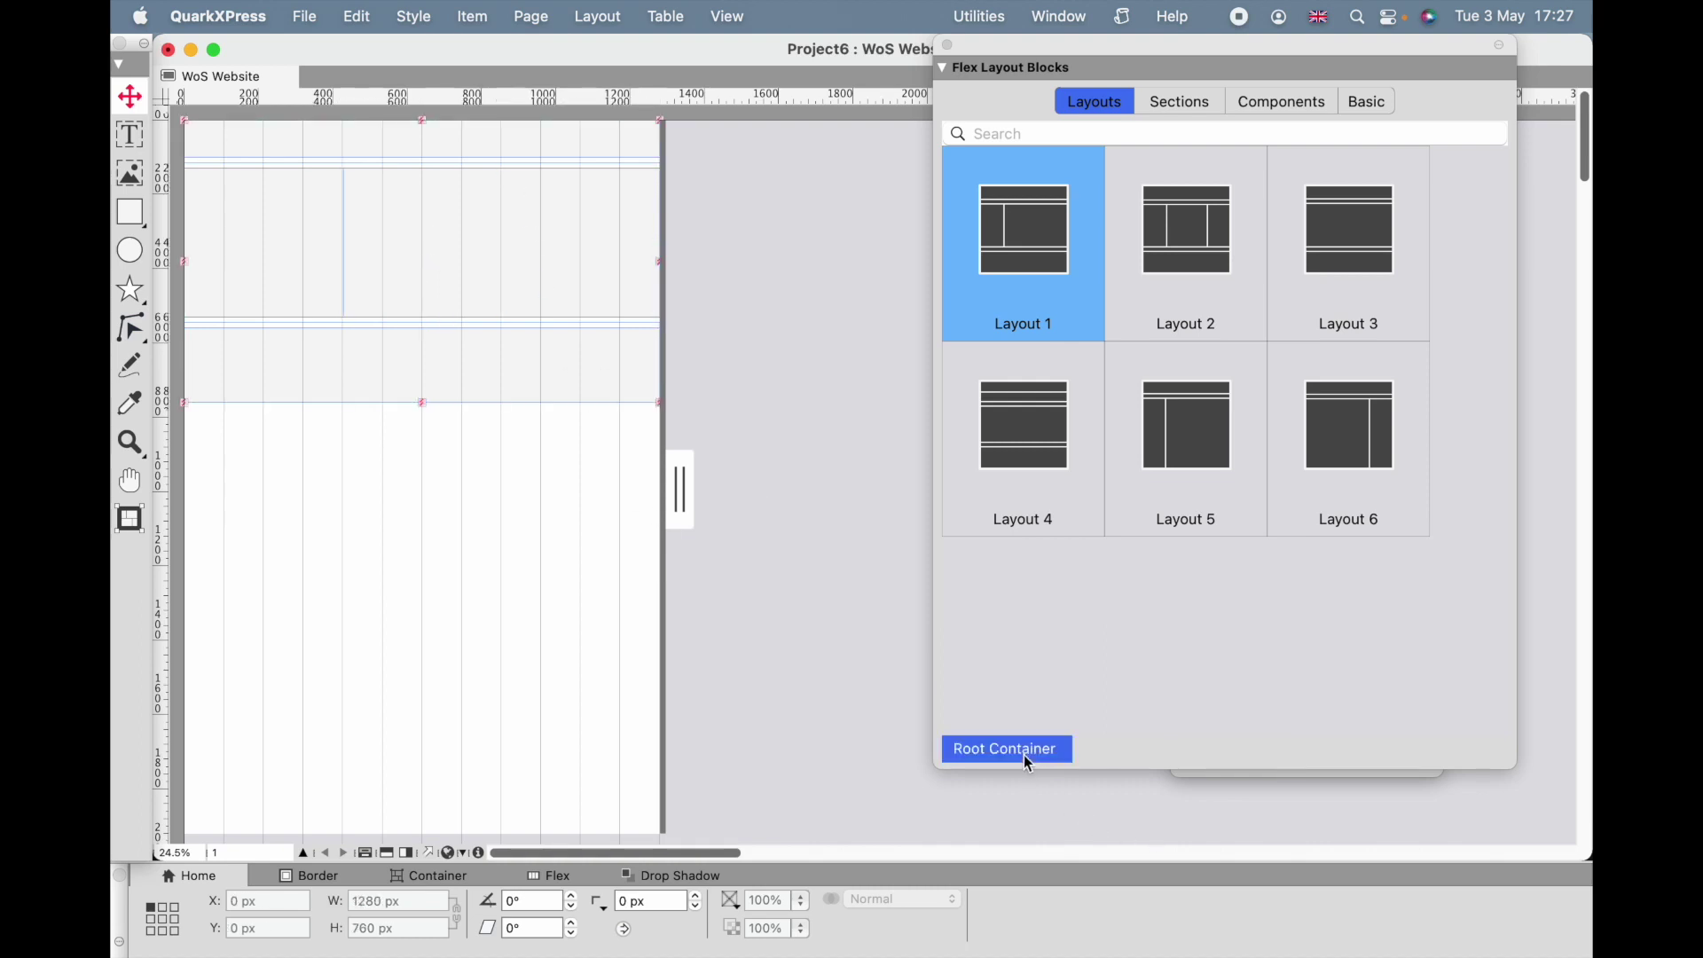
left_click(422, 148)
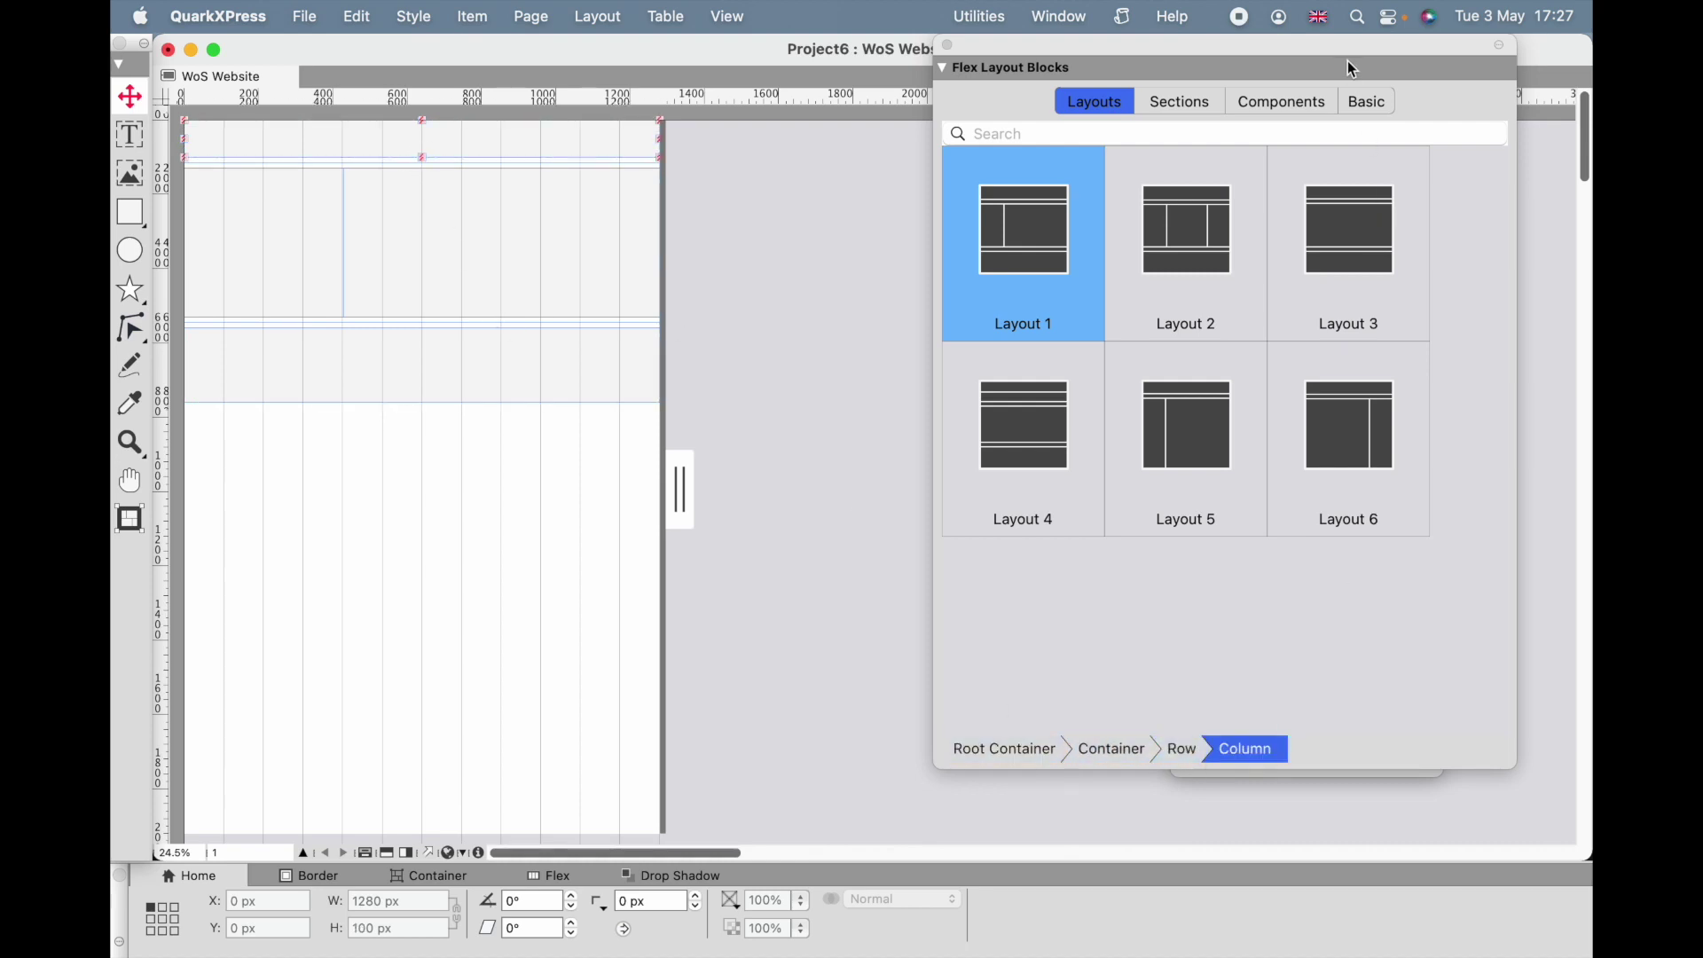
- Arrange the Flex Layout Blocks and Flex Object Browser palettes side by side and select the first container's column in the object hierarchy
left_click_drag(1362, 52, 1047, 55)
left_click_drag(1301, 188, 1389, 112)
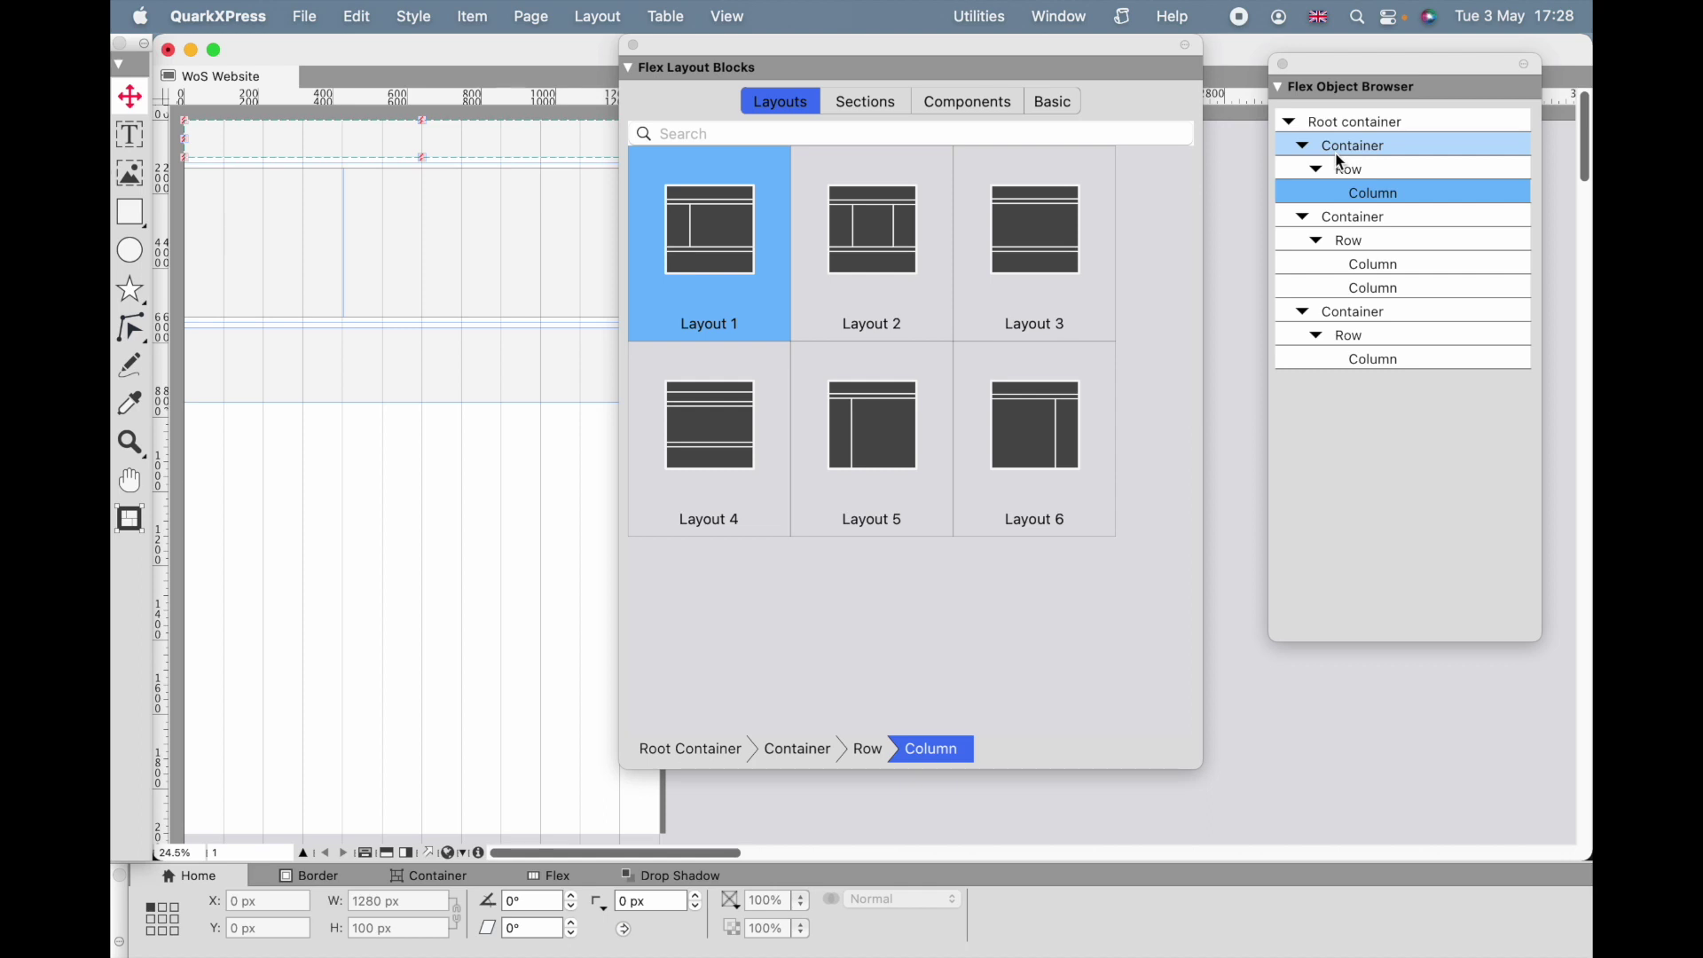
left_click_drag(1201, 766, 1141, 688)
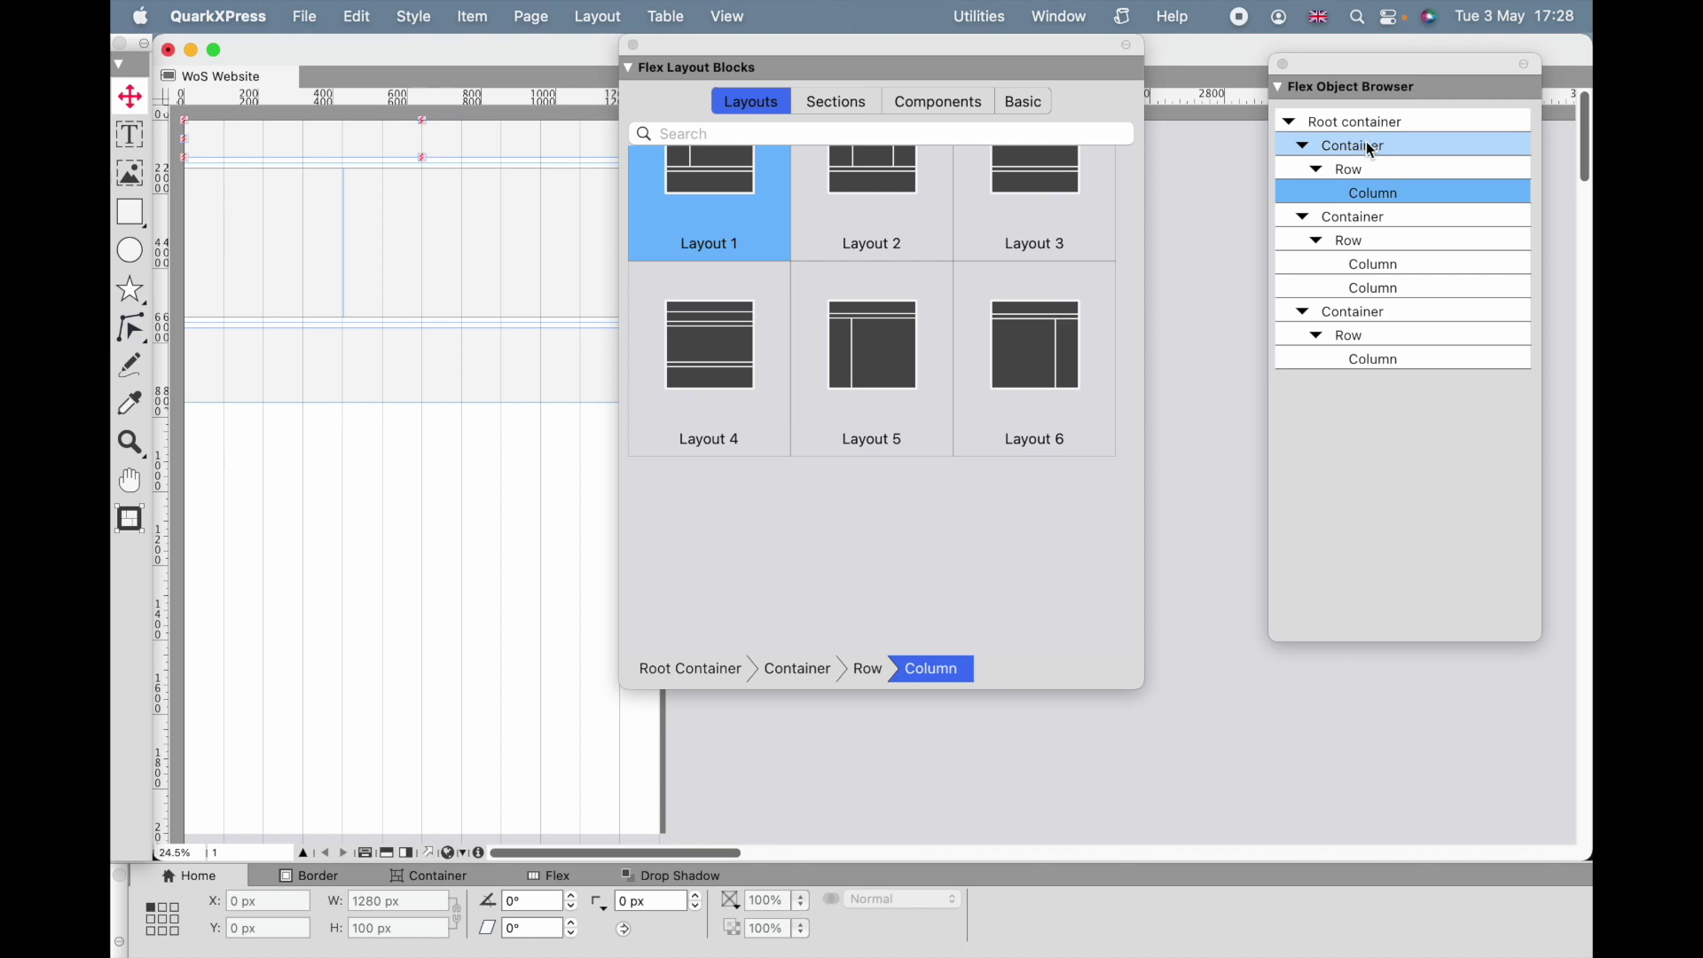
left_click(1375, 195)
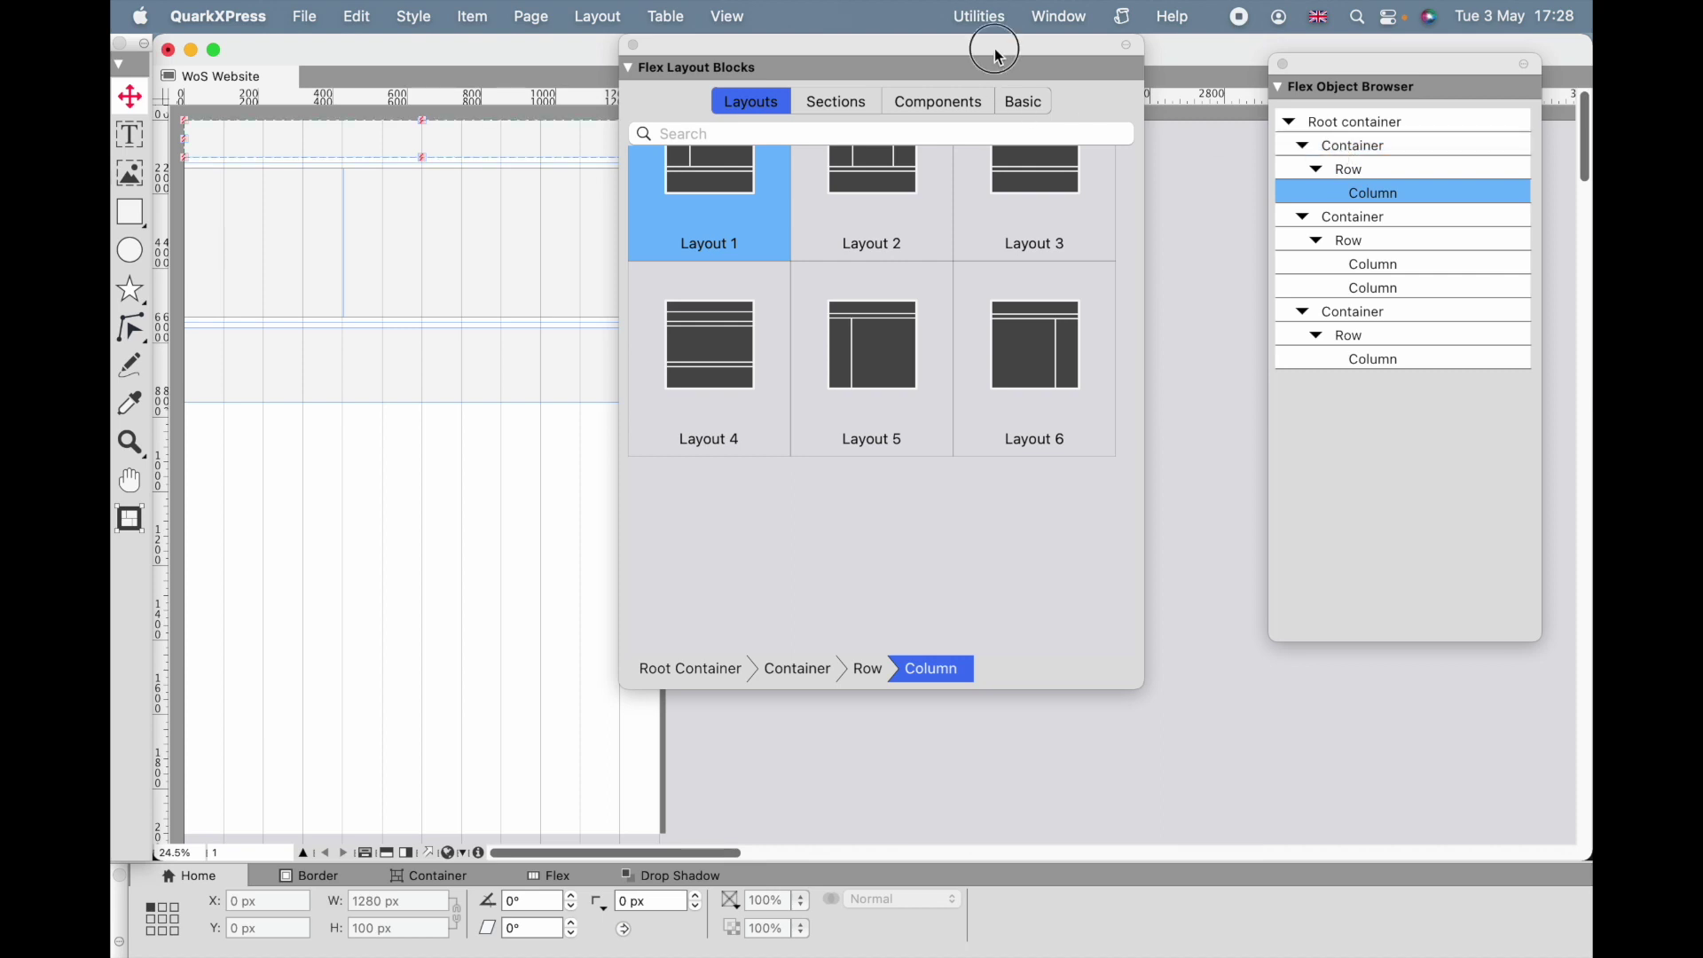
left_click_drag(997, 46, 1105, 55)
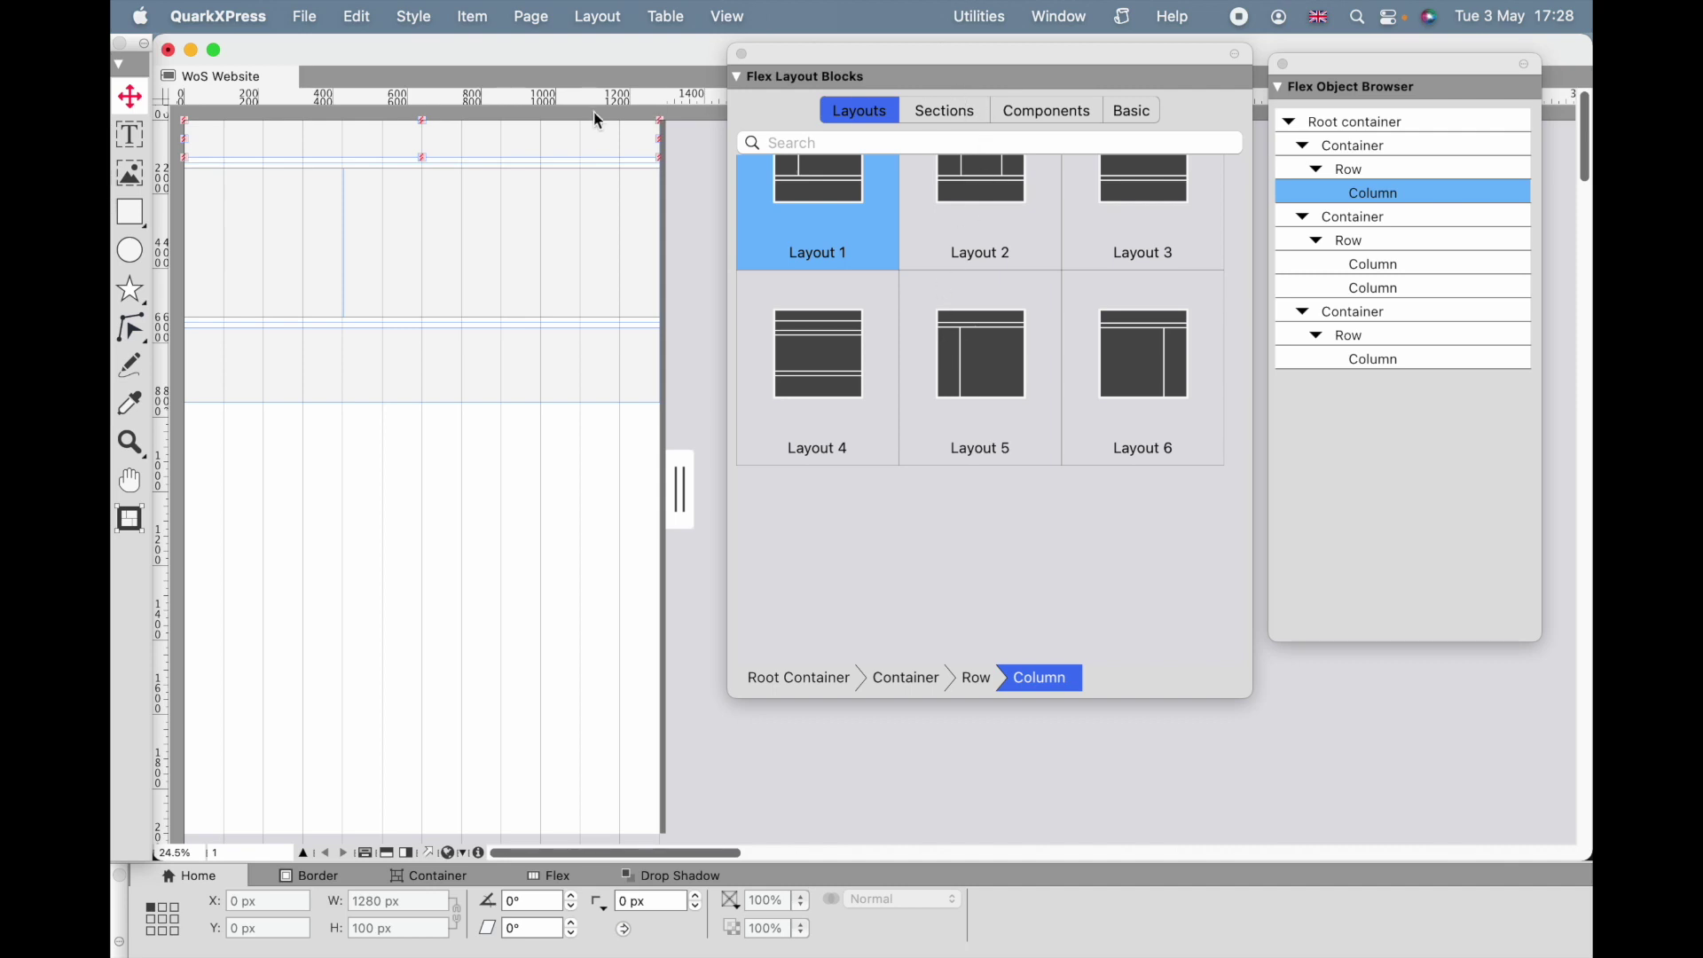
- Display the Sections blocks and inspect the layout's two body columns and its footer column
left_click(945, 111)
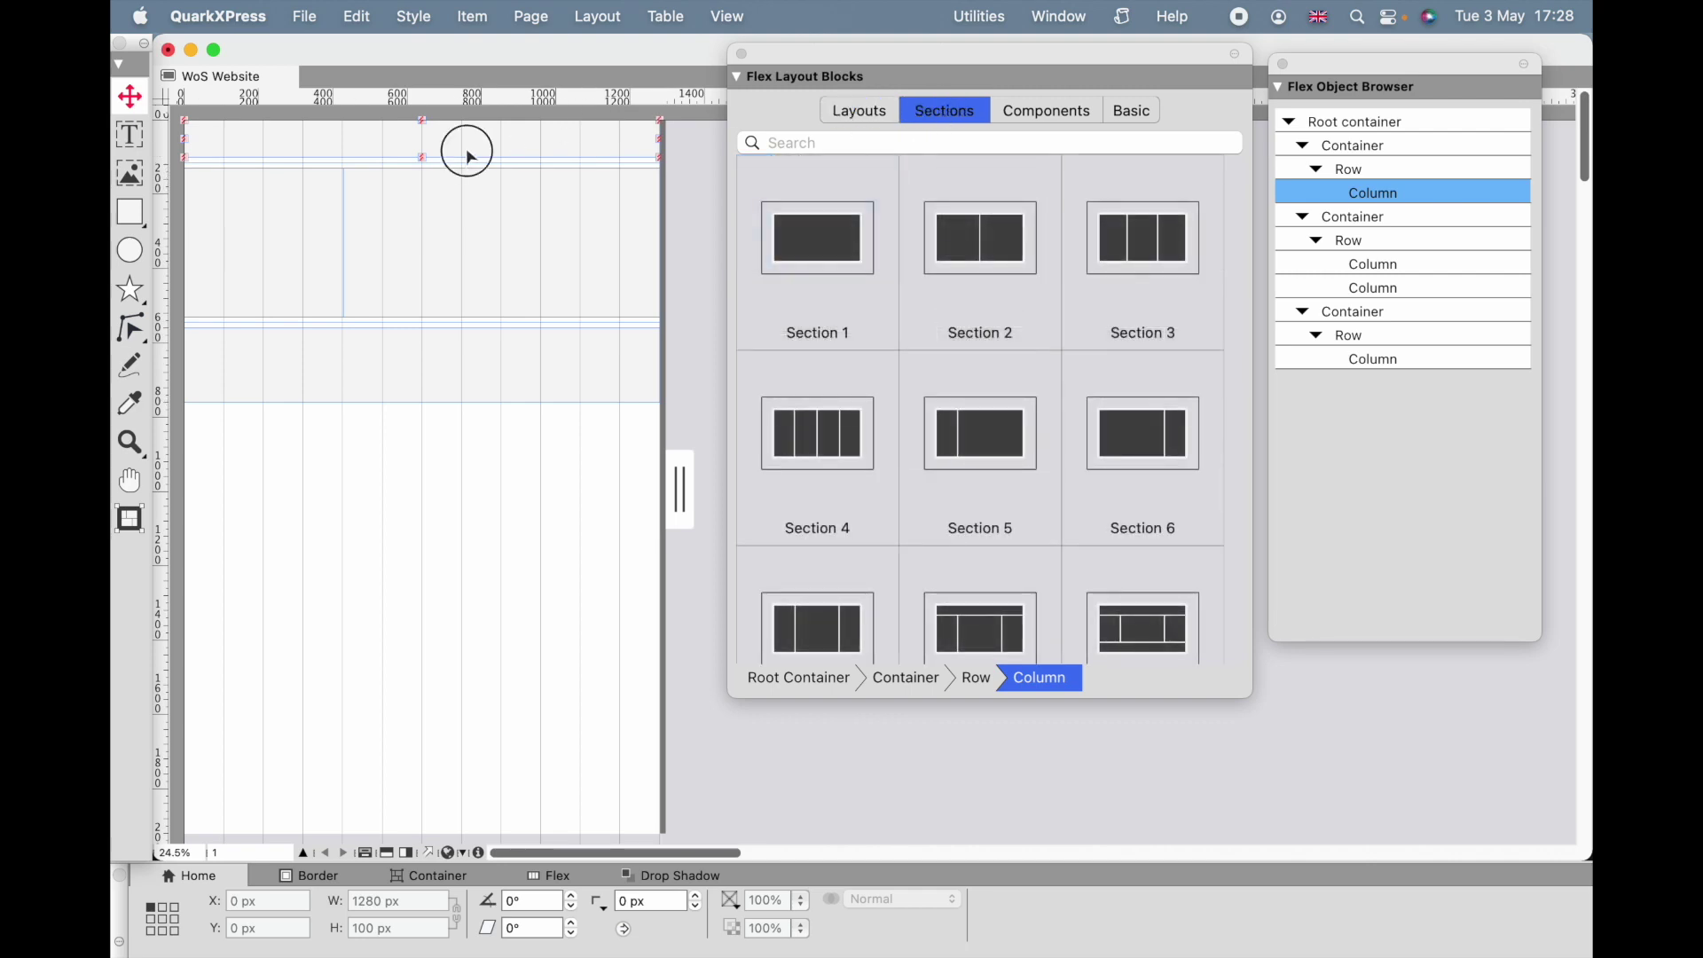
left_click(327, 216)
left_click(417, 239)
left_click(362, 352)
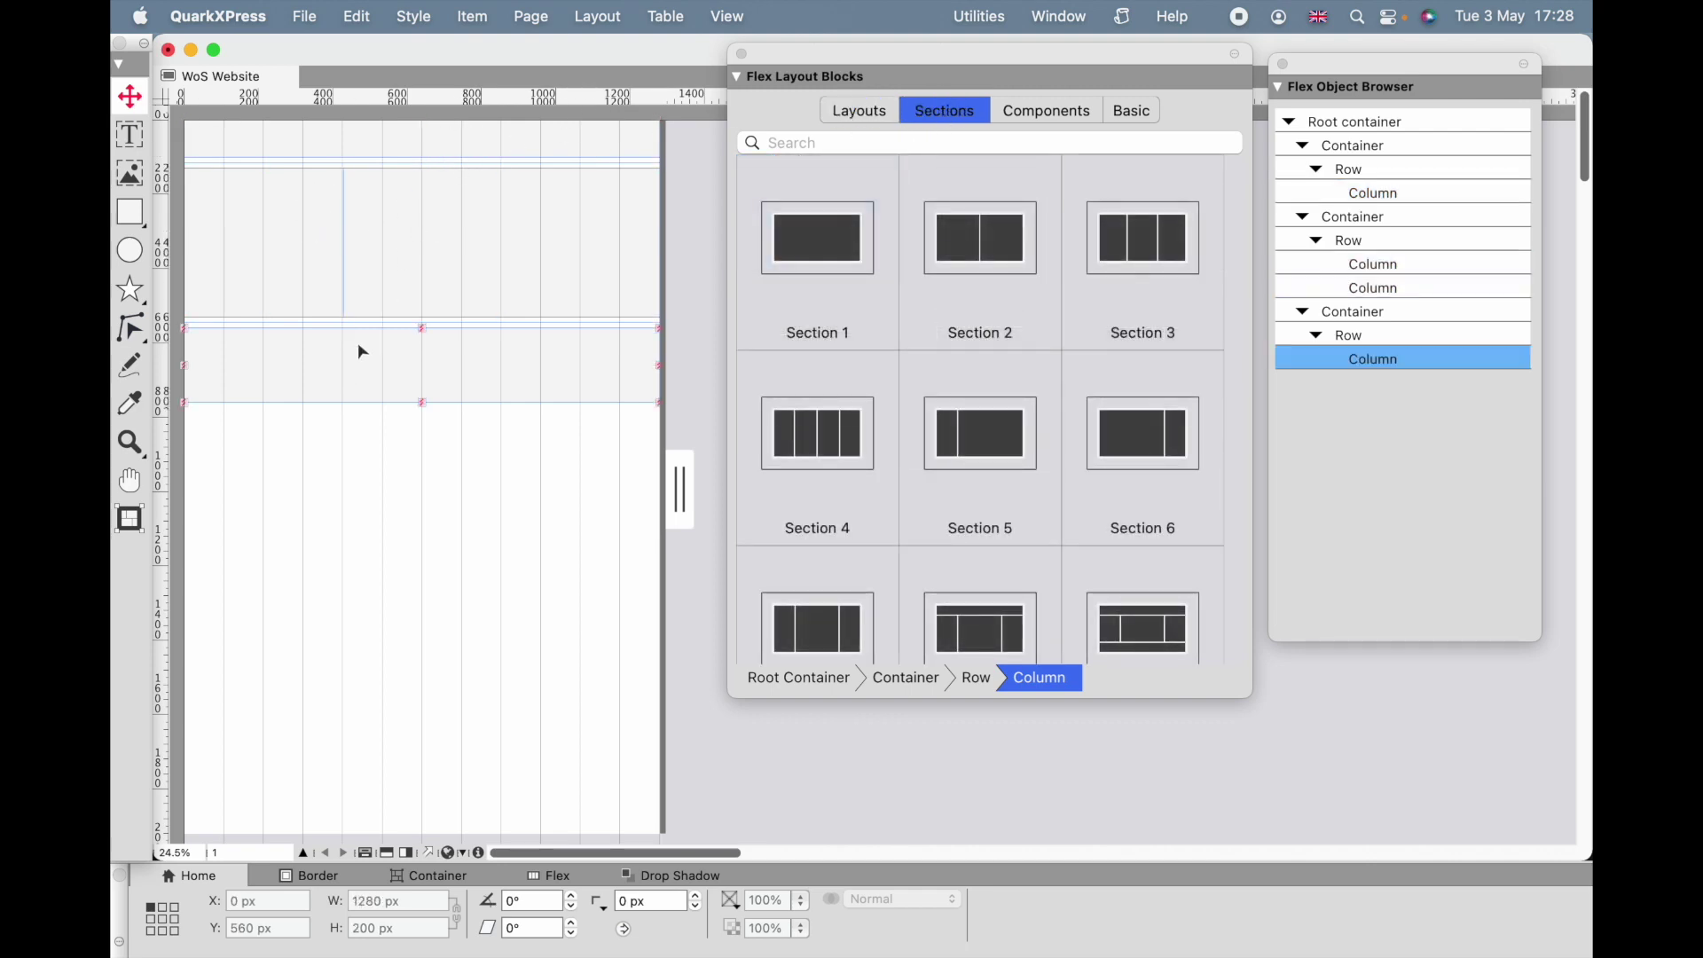
- Enlarge the Flex Layout Blocks palette to reveal more blocks and display the Basic blocks
left_click(873, 115)
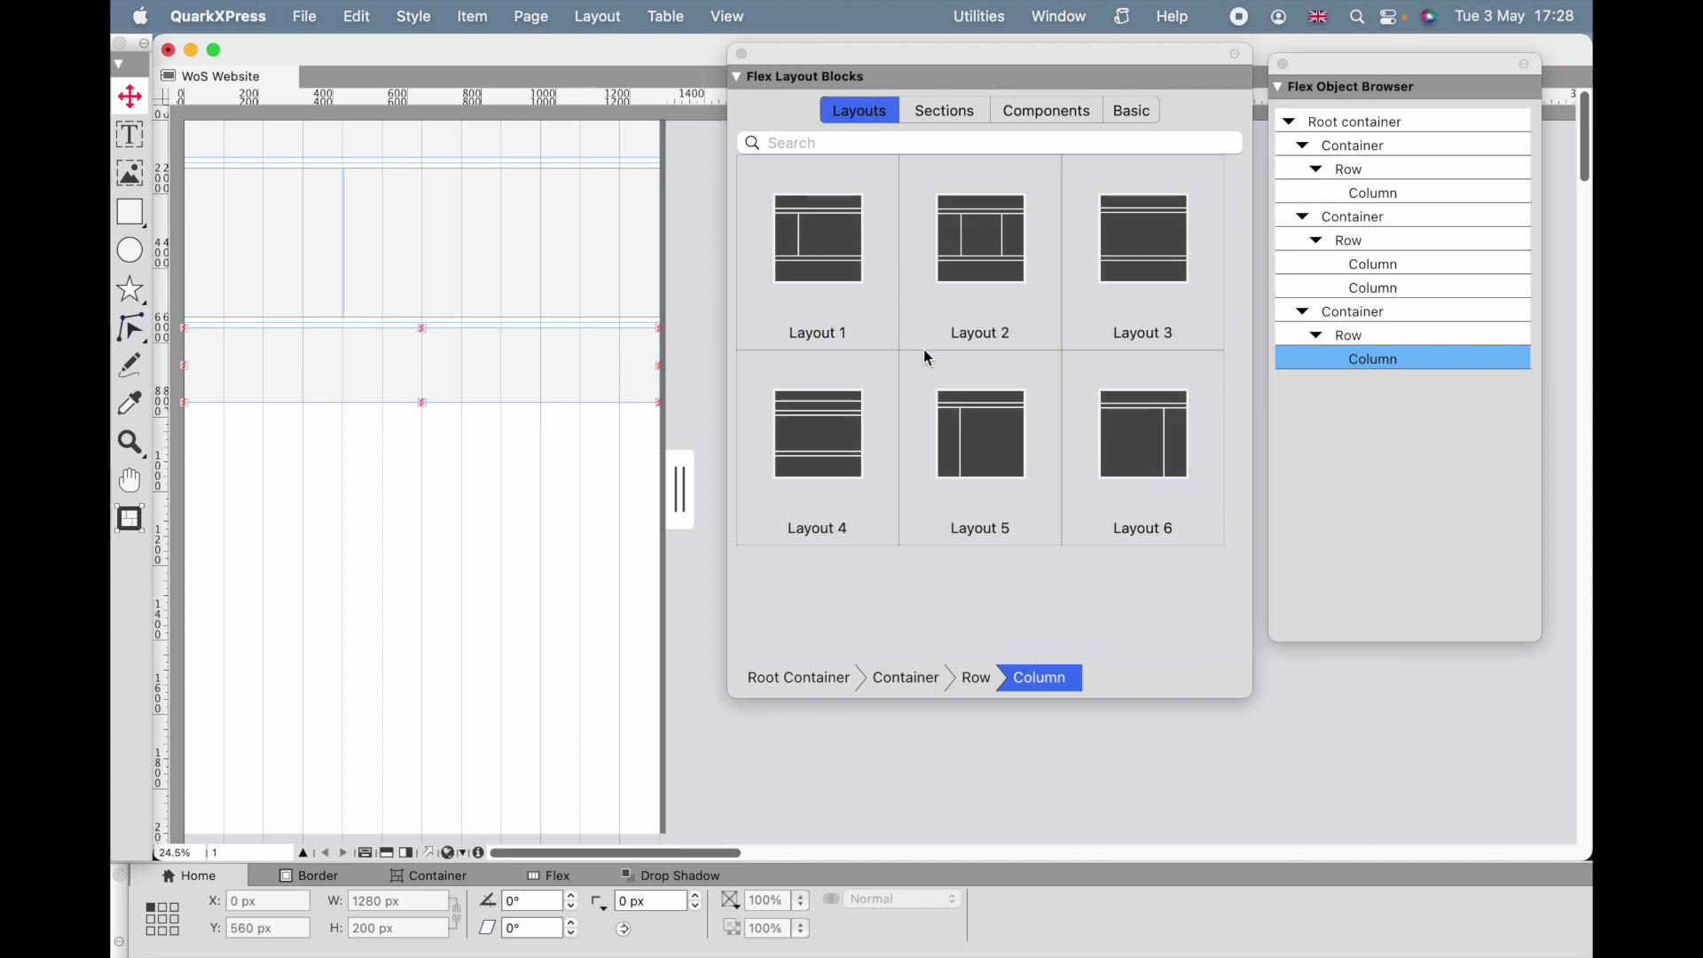
left_click(945, 113)
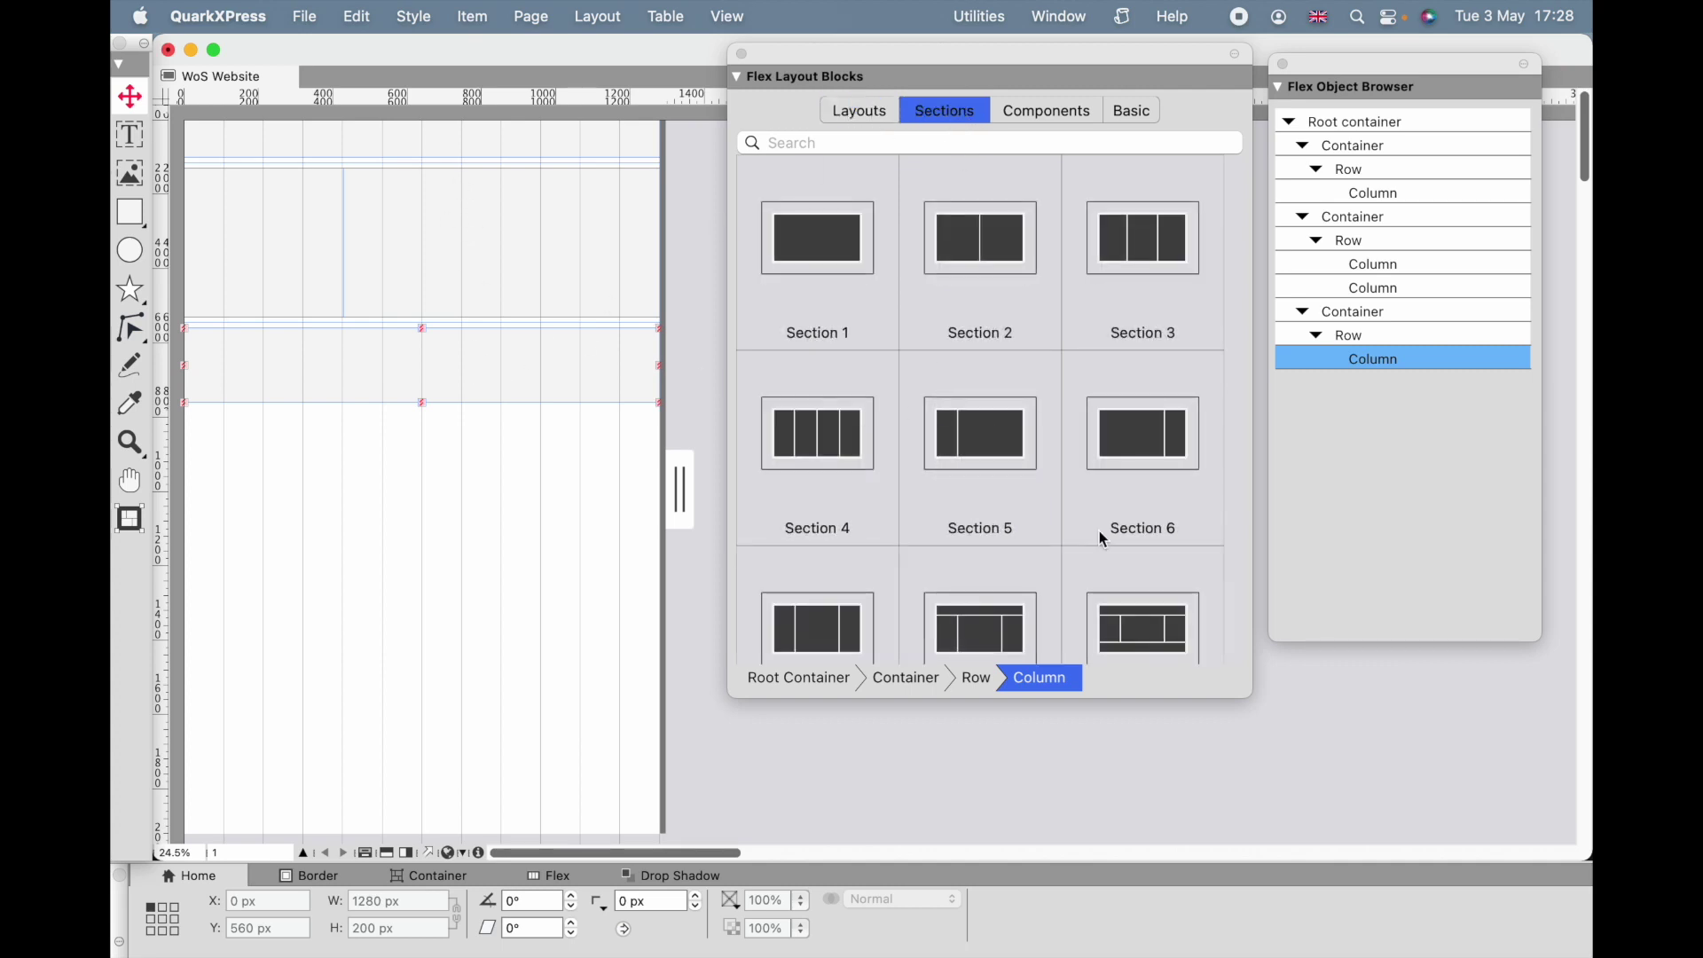
left_click_drag(1245, 688, 1242, 810)
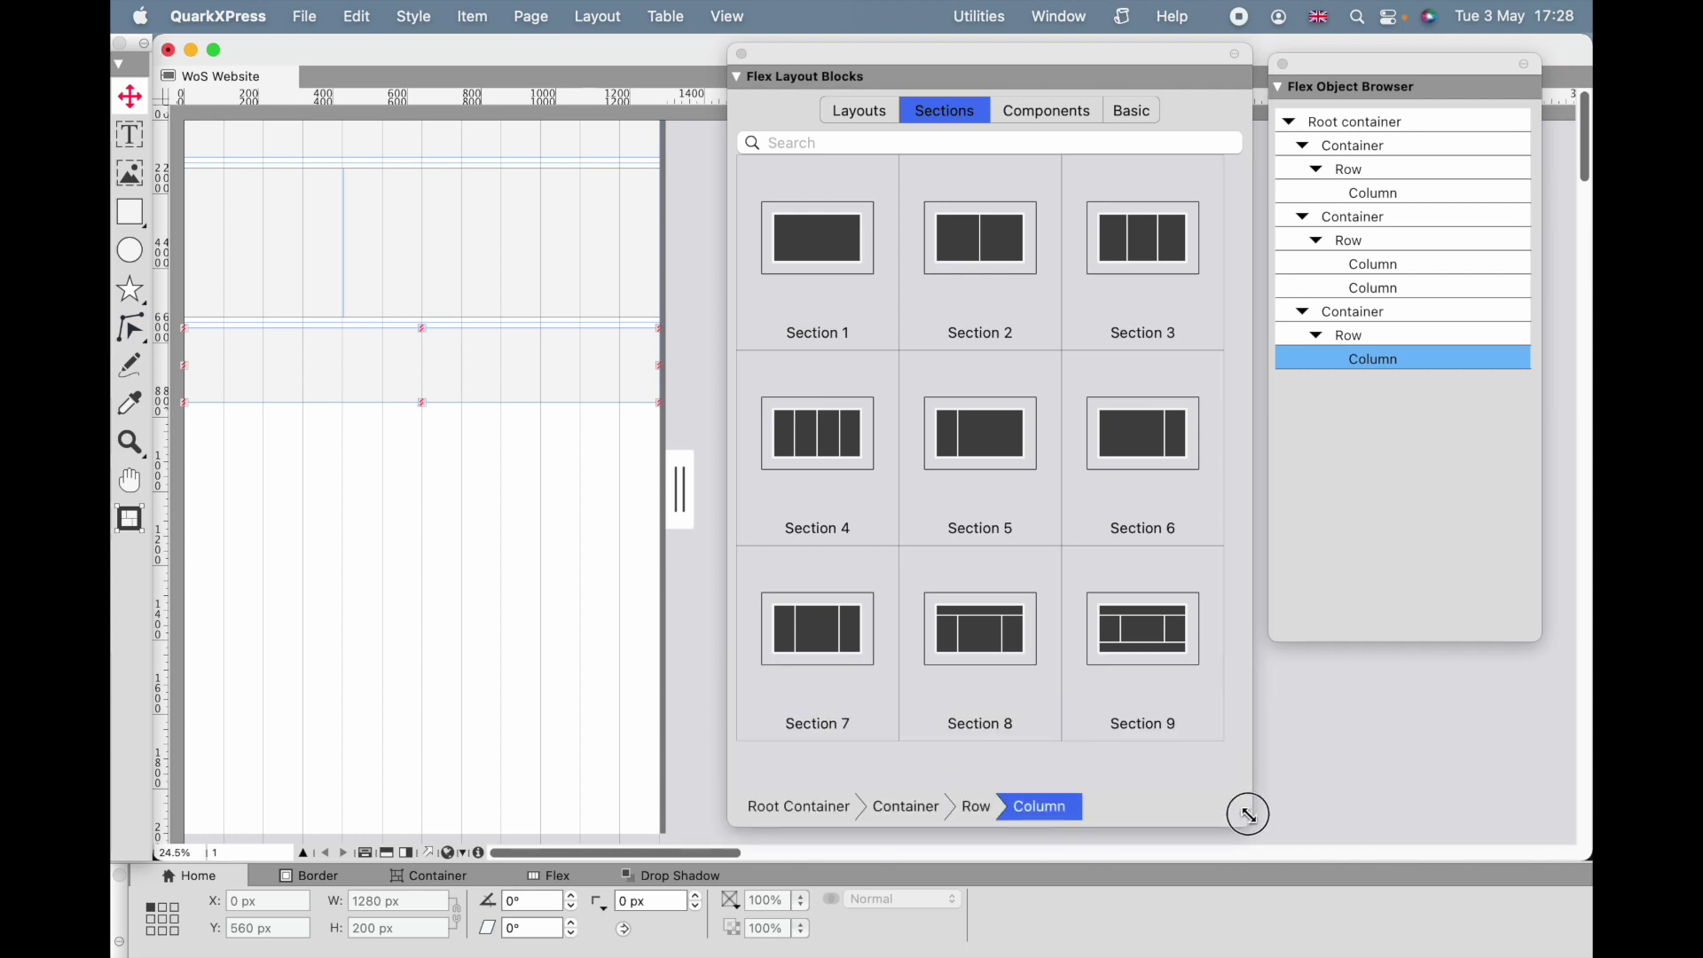
left_click(1134, 113)
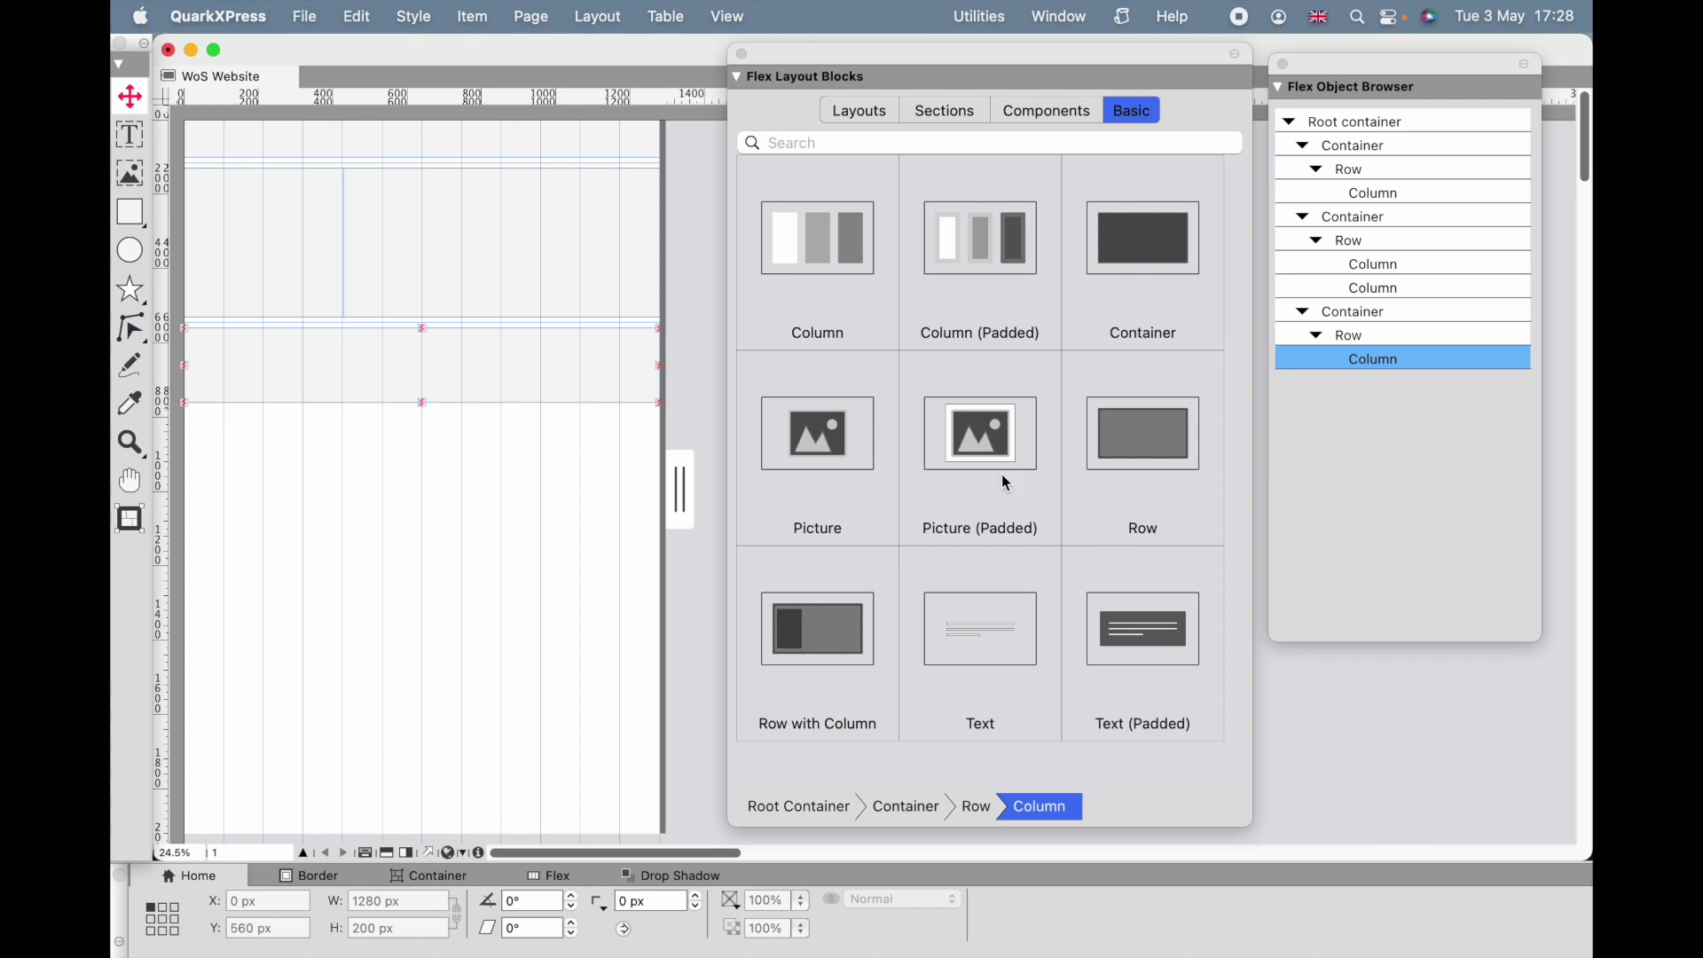
- Place a Text block in the header column and set the text box's spacing to 15 px on all sides
left_click_drag(985, 639, 470, 139)
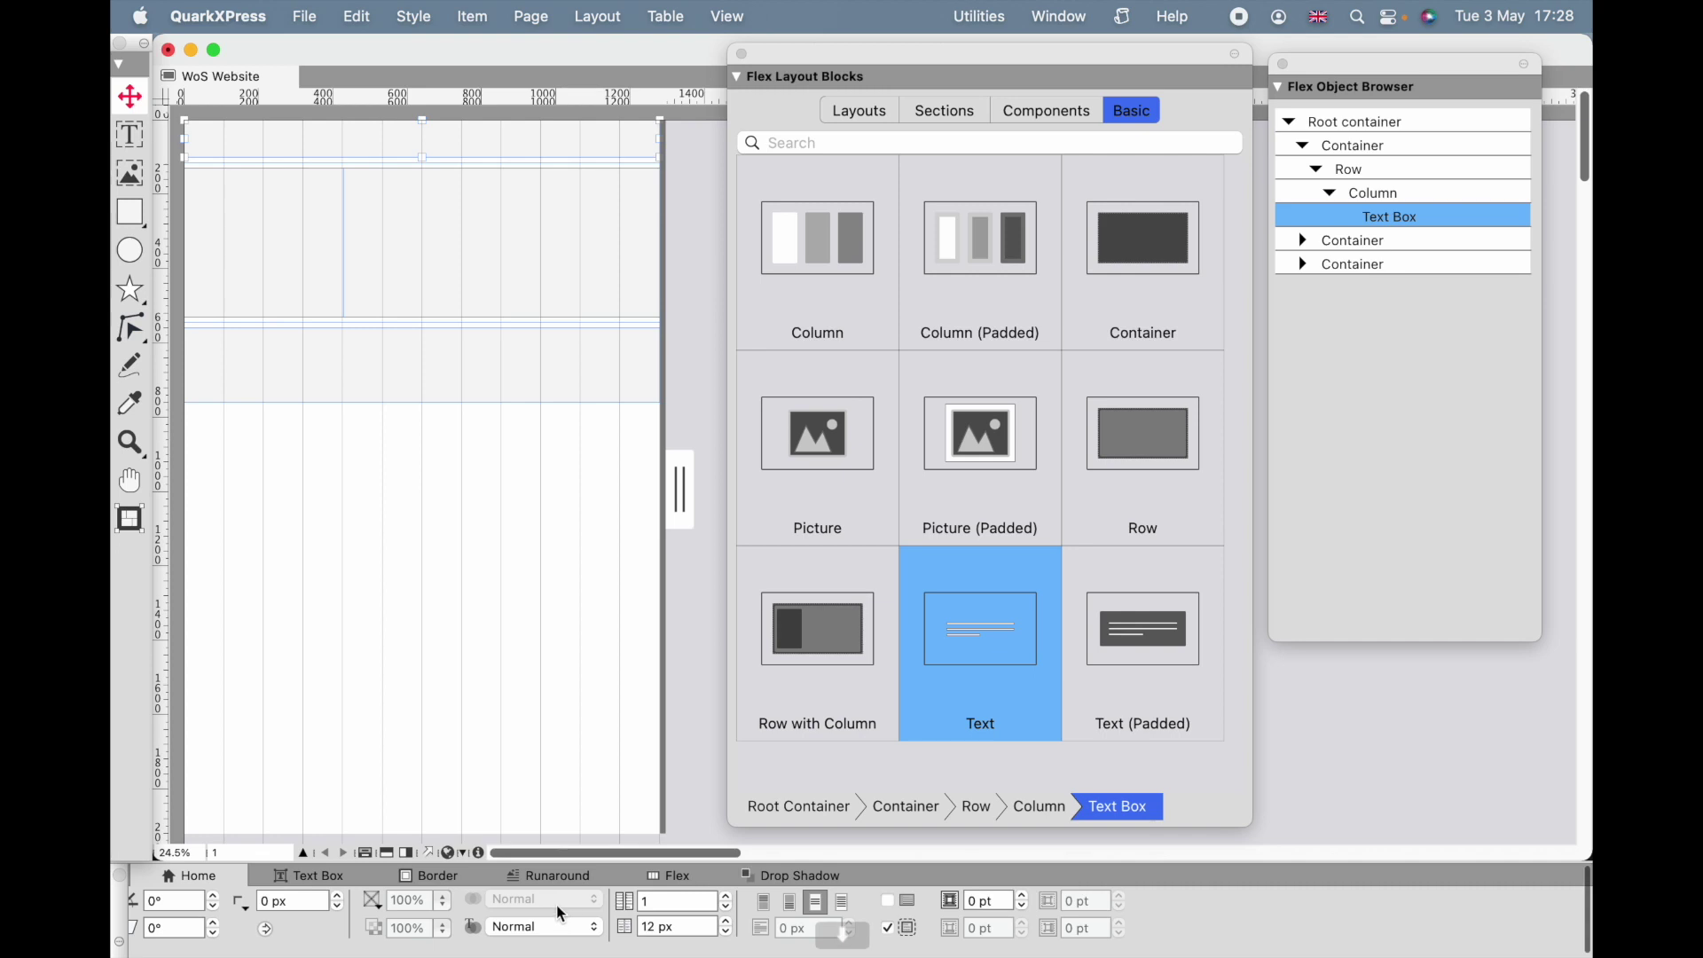
left_click(661, 878)
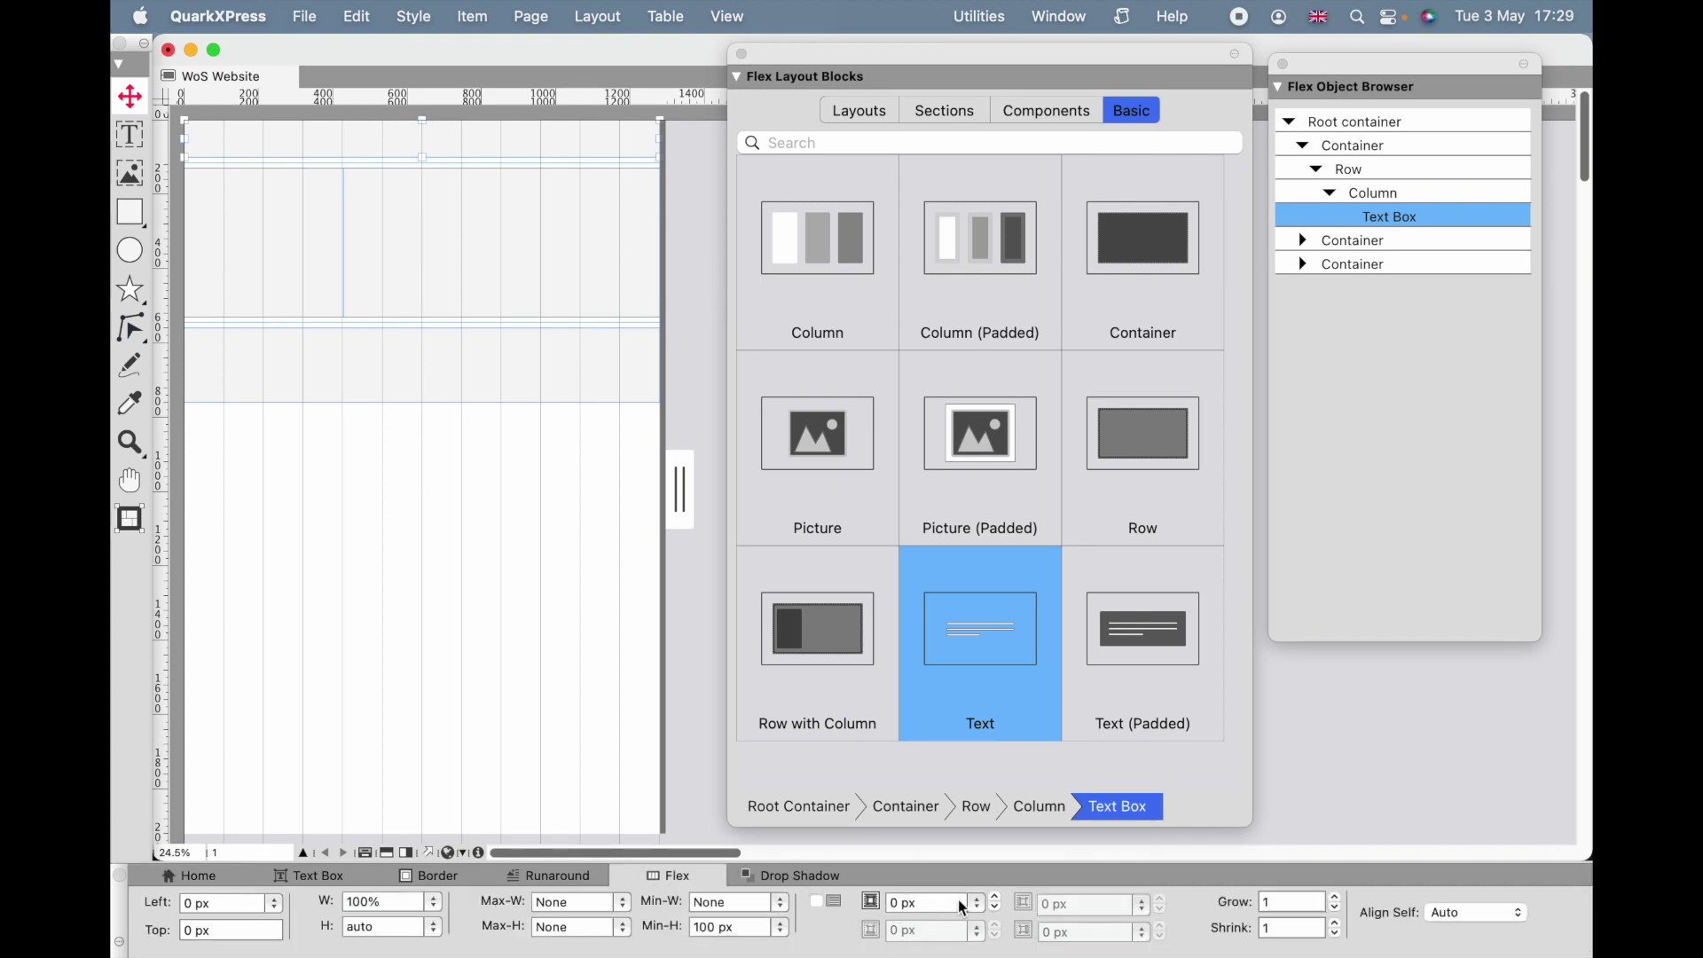
left_click(995, 897)
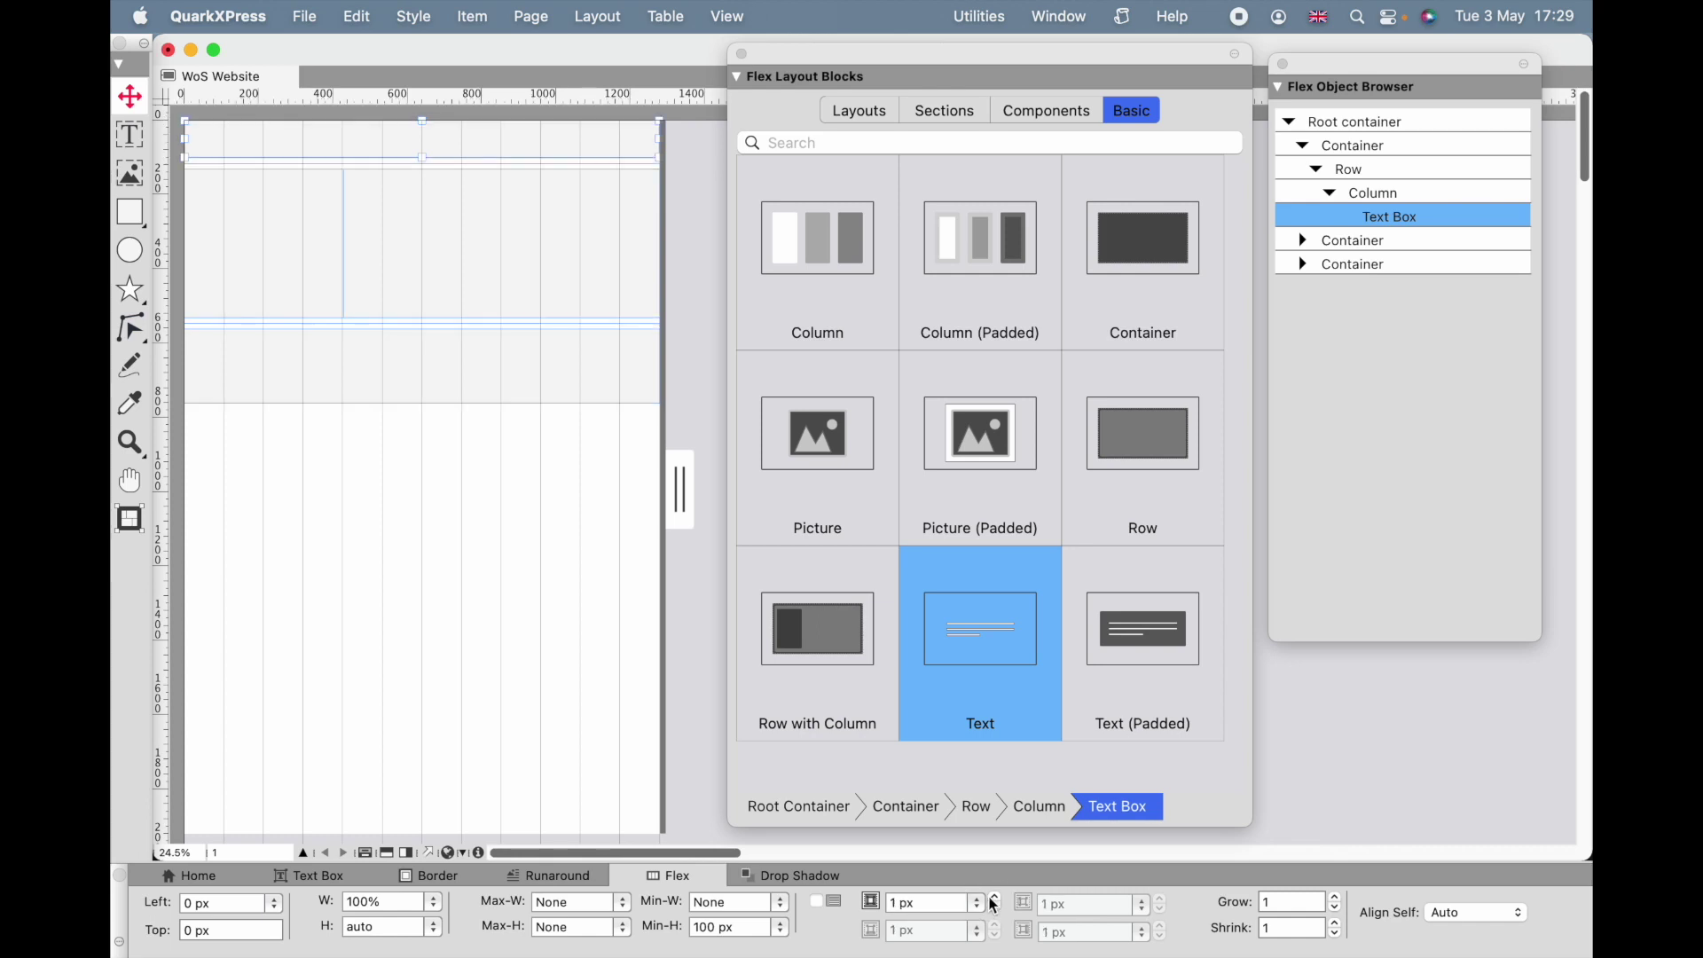
left_click(990, 905)
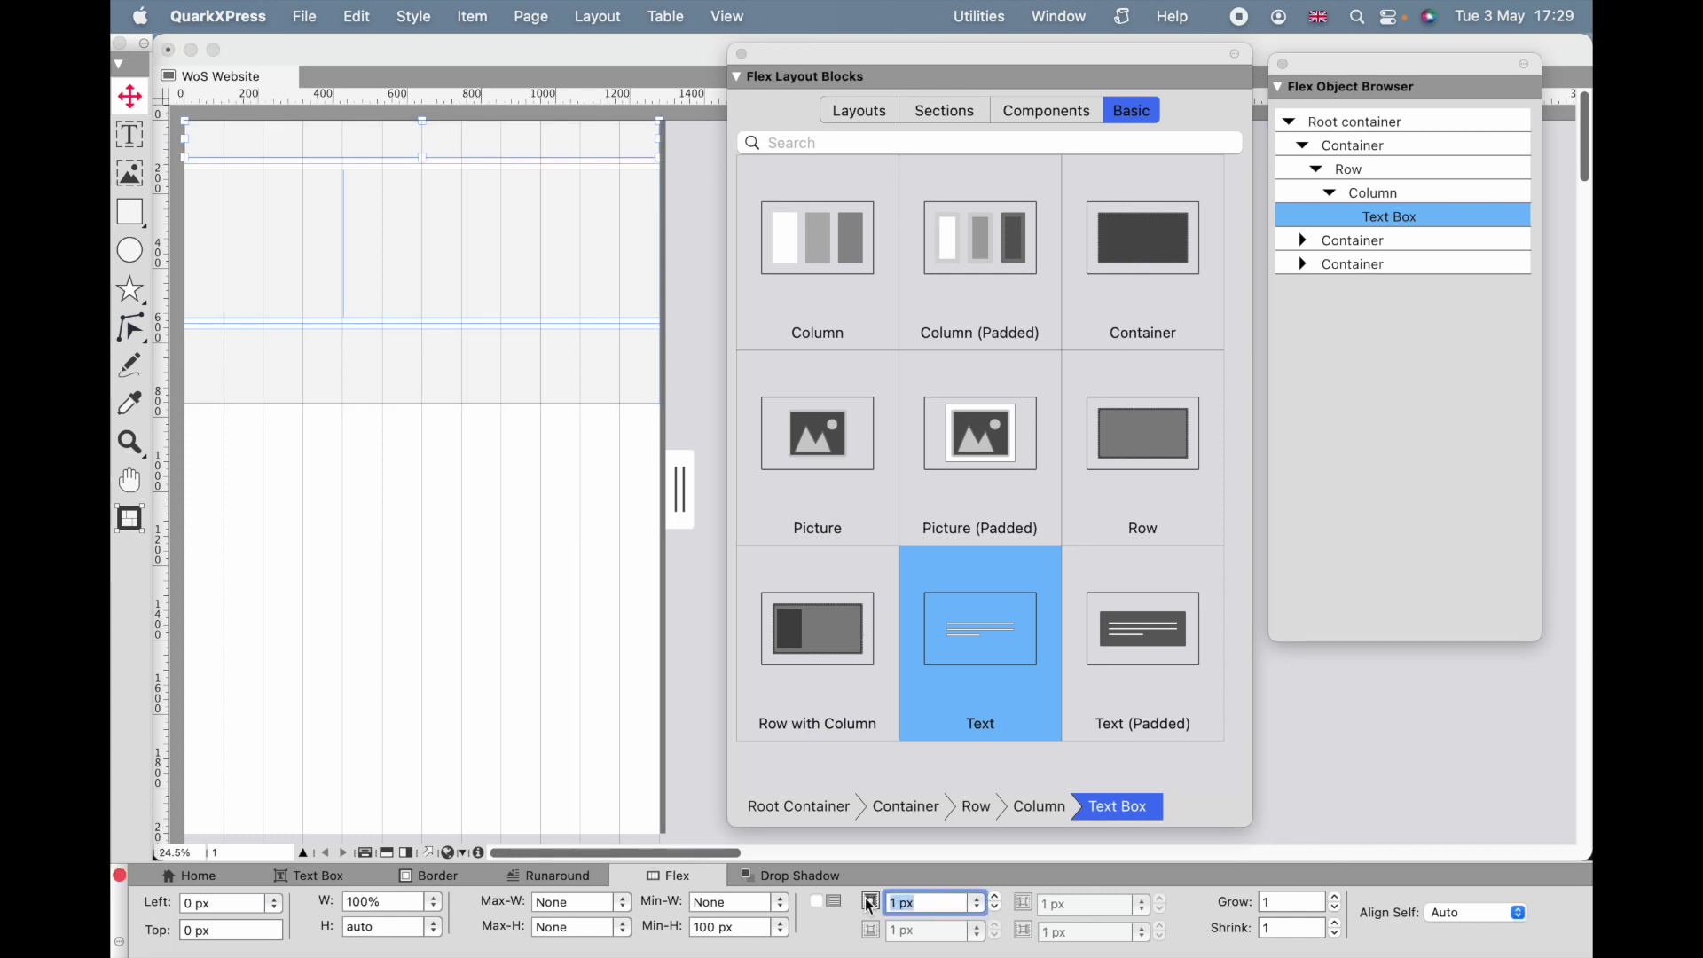
type("15")
key("Return")
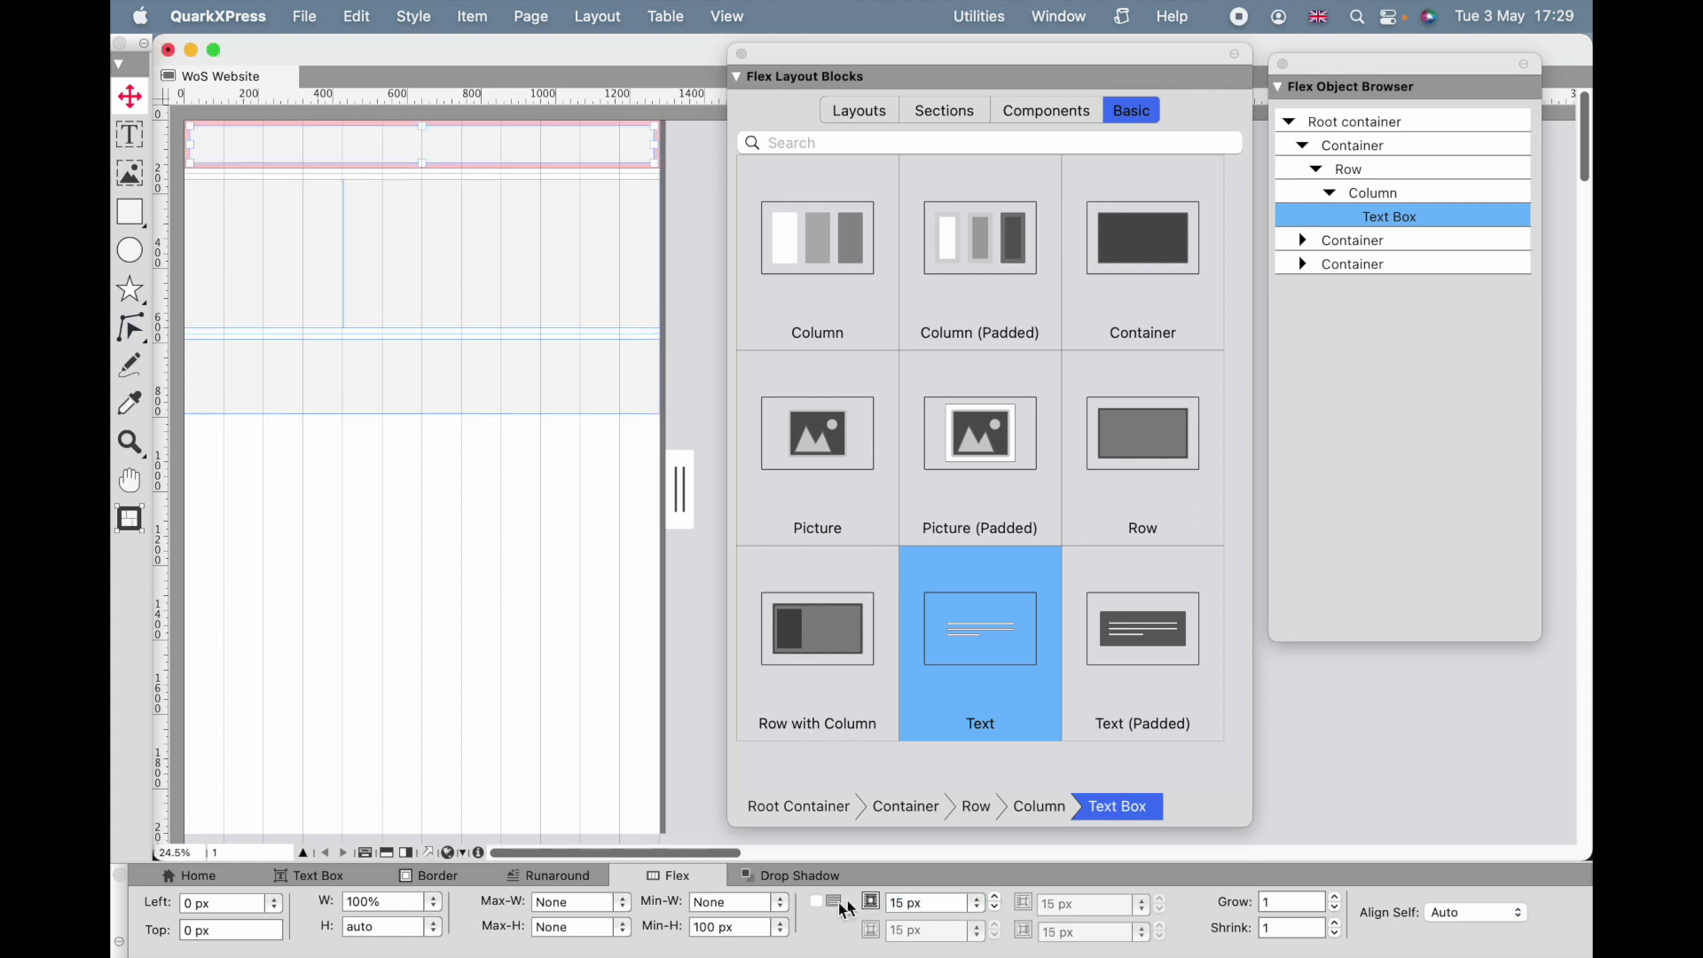
- Delete the text box from the header column
left_click(131, 98)
left_click(475, 152)
key("Delete")
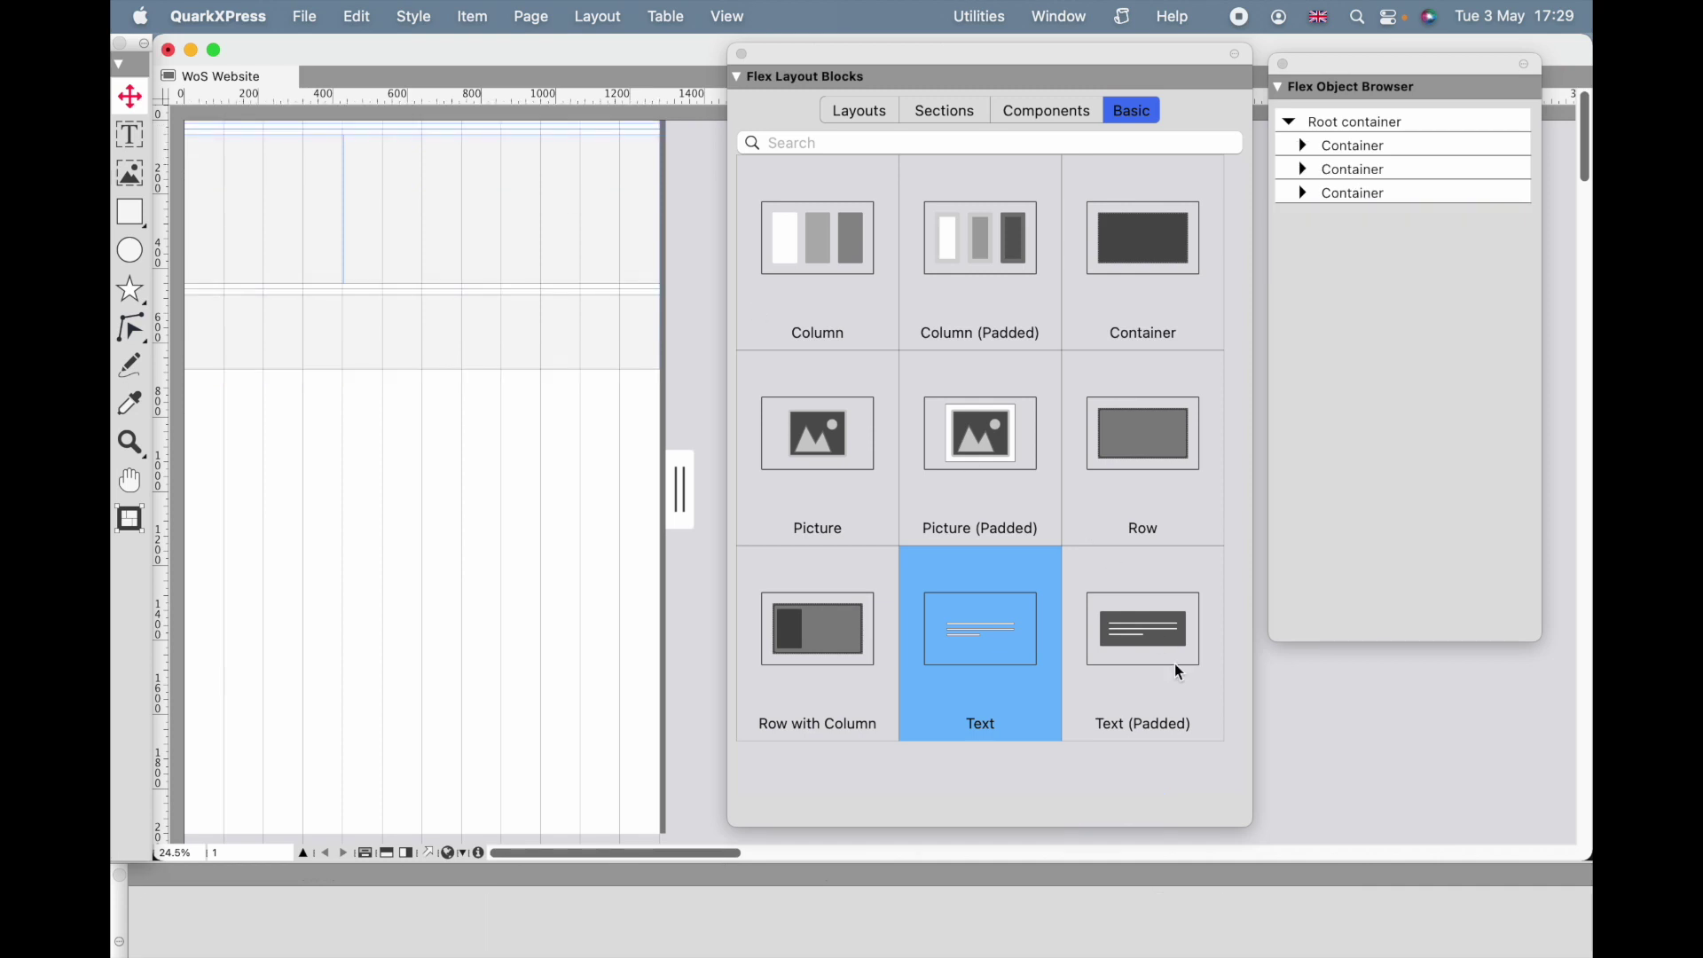
- Place Text (Padded) blocks across the page head and in the narrow body column, and a Picture block in the wide body column
left_click_drag(1142, 657, 456, 138)
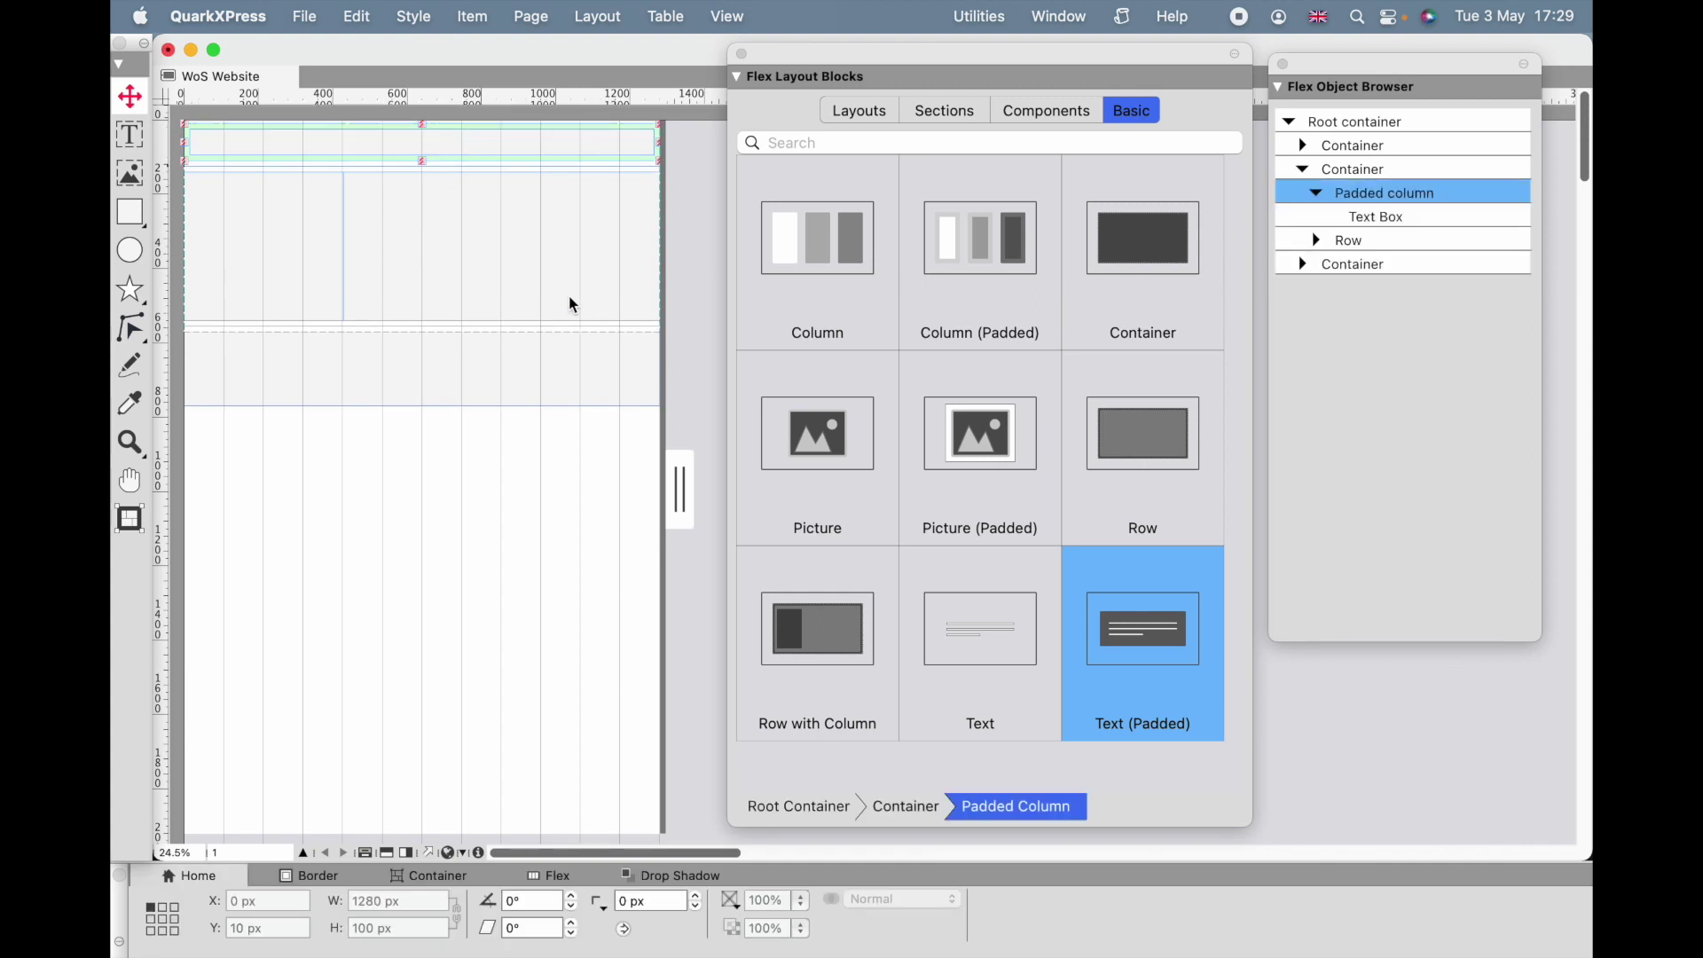
left_click(291, 227)
left_click_drag(1138, 638, 286, 236)
left_click(449, 237)
left_click_drag(849, 454, 574, 262)
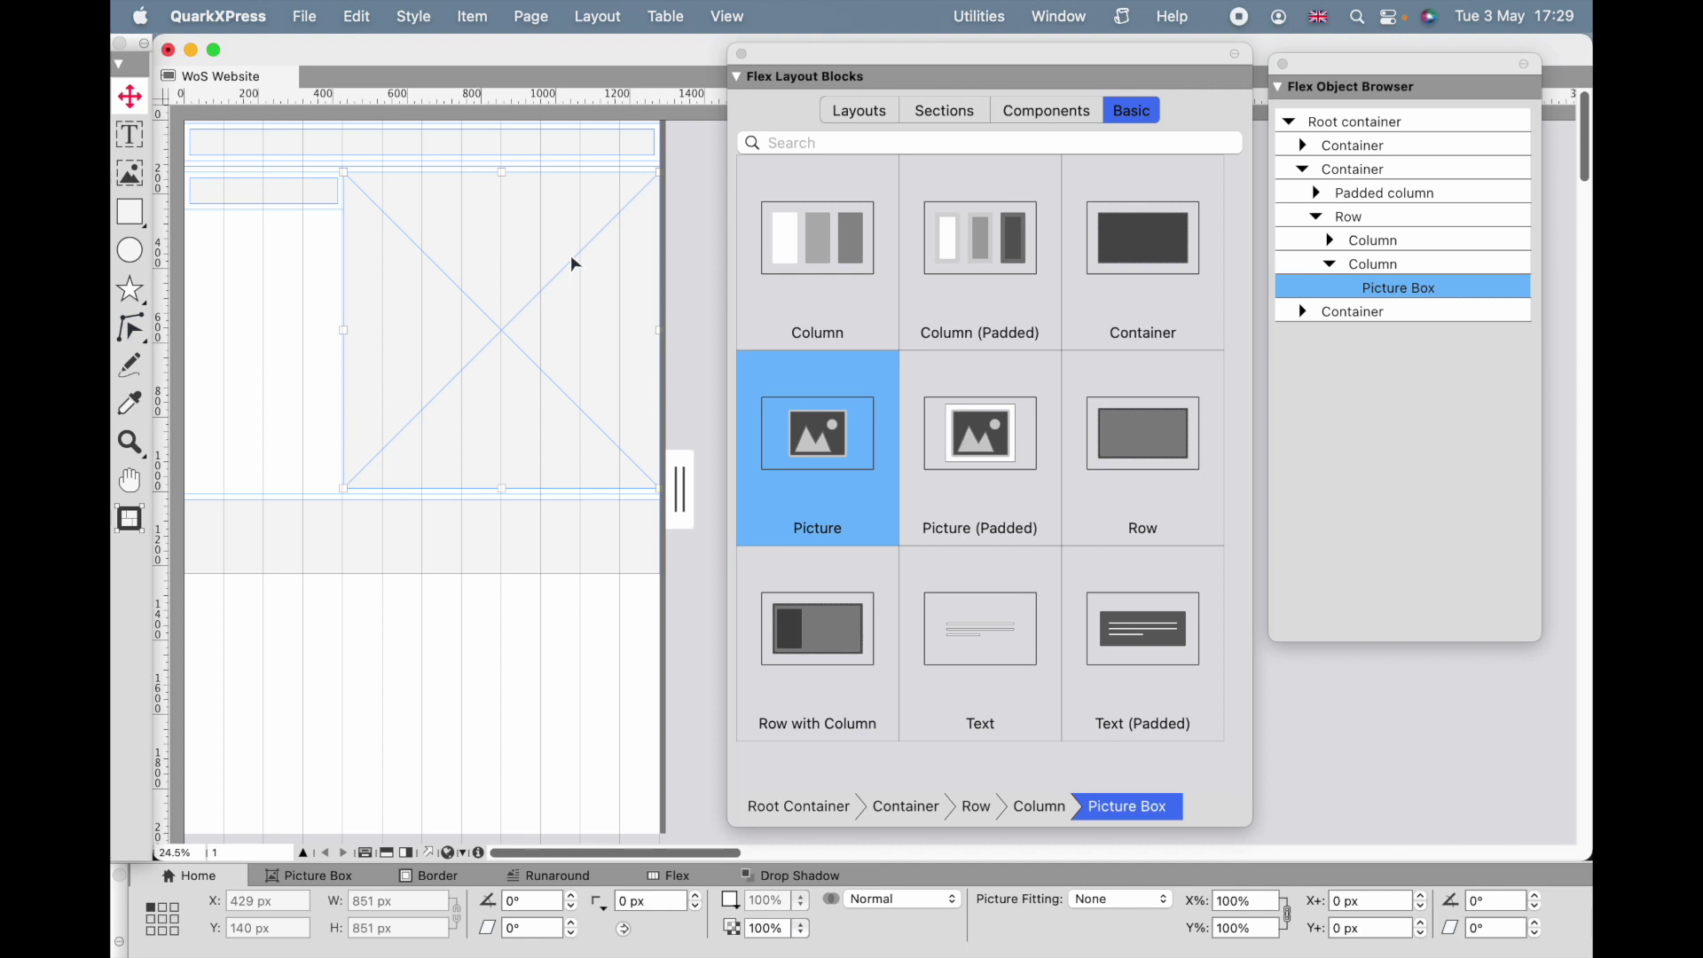
- Import Space background.jpg into the root container as the page background
left_click(456, 149)
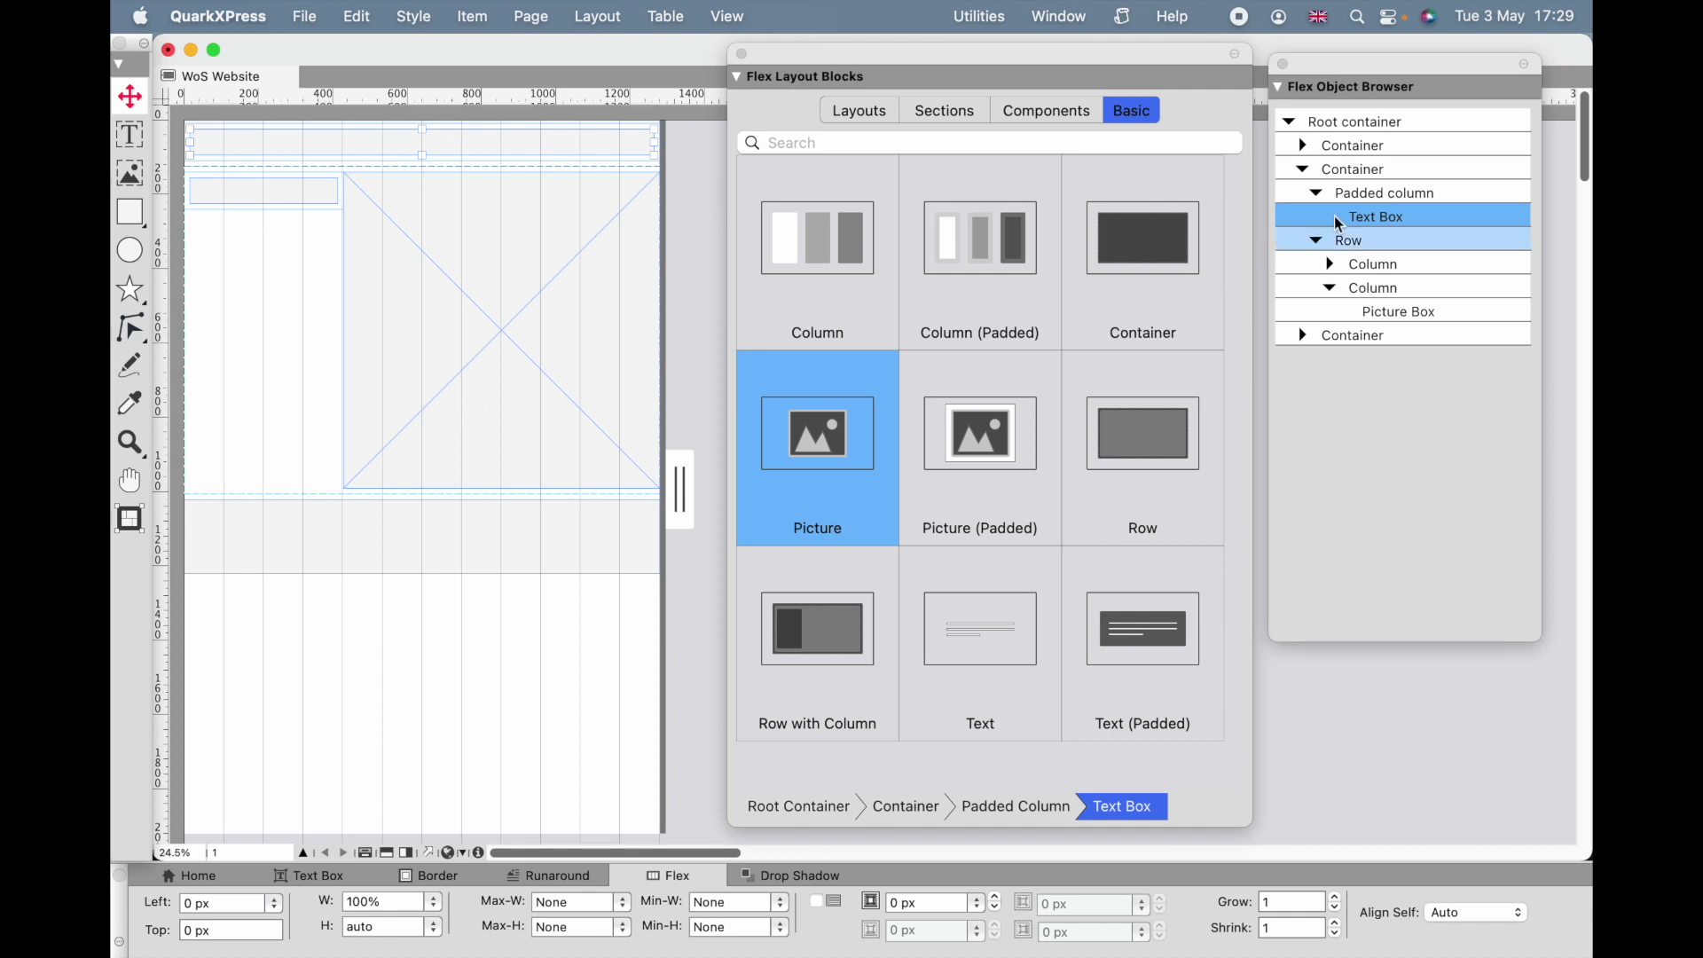
left_click(1348, 125)
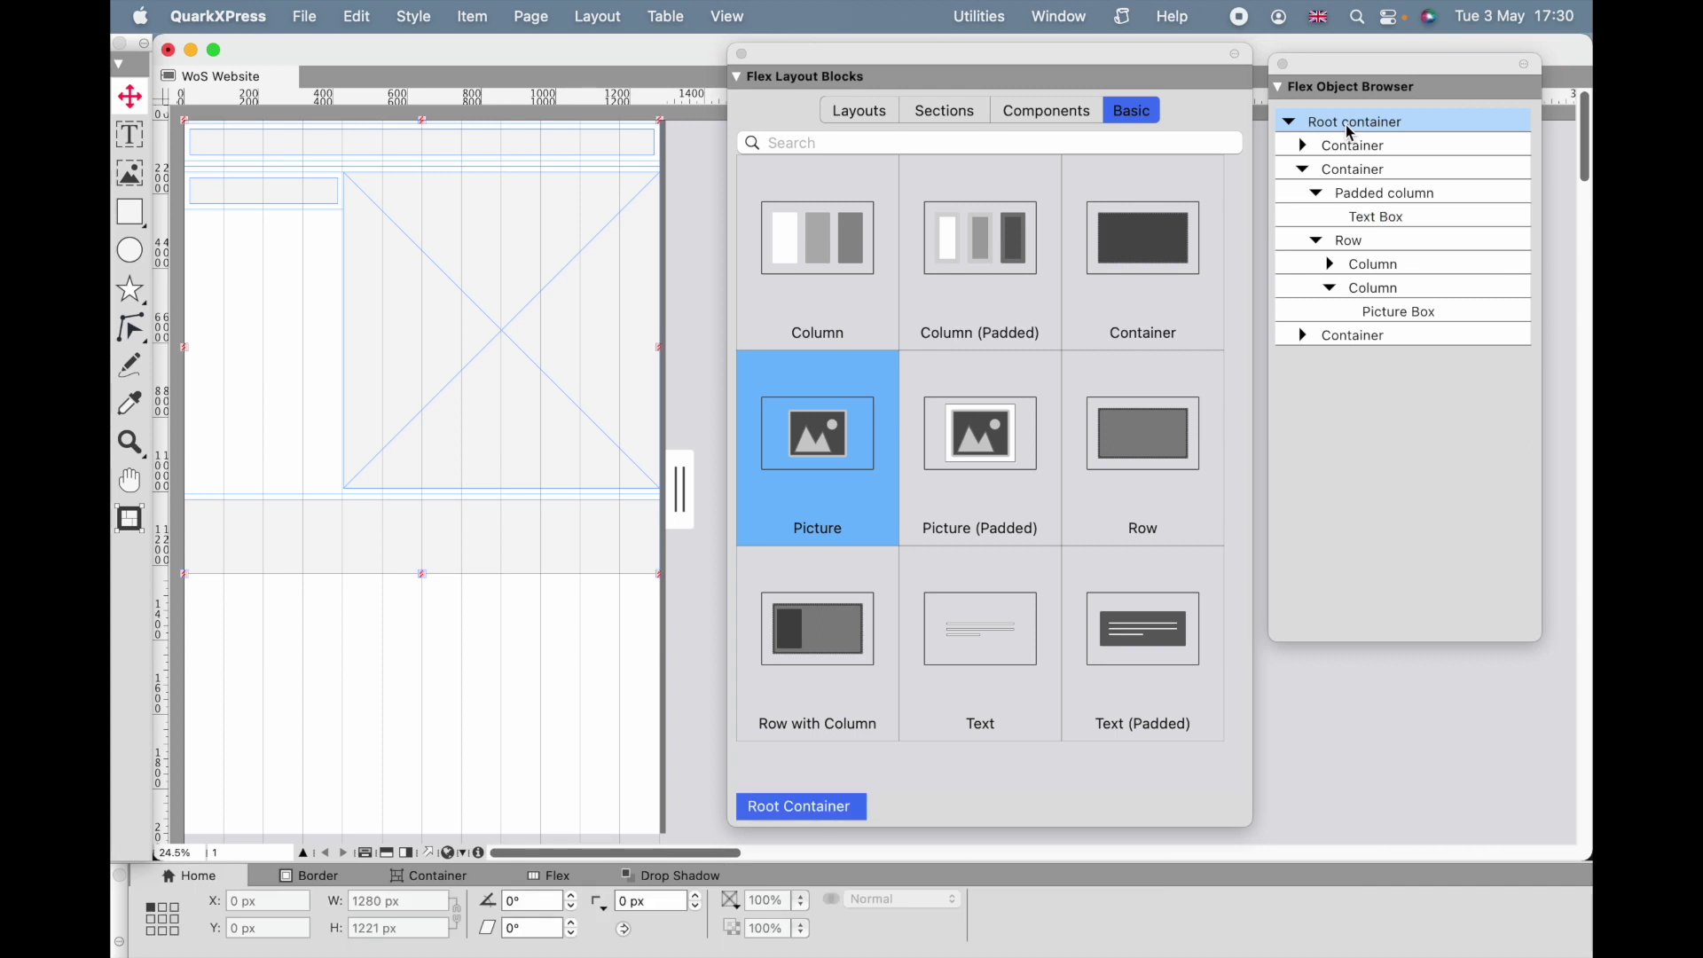
left_click(298, 20)
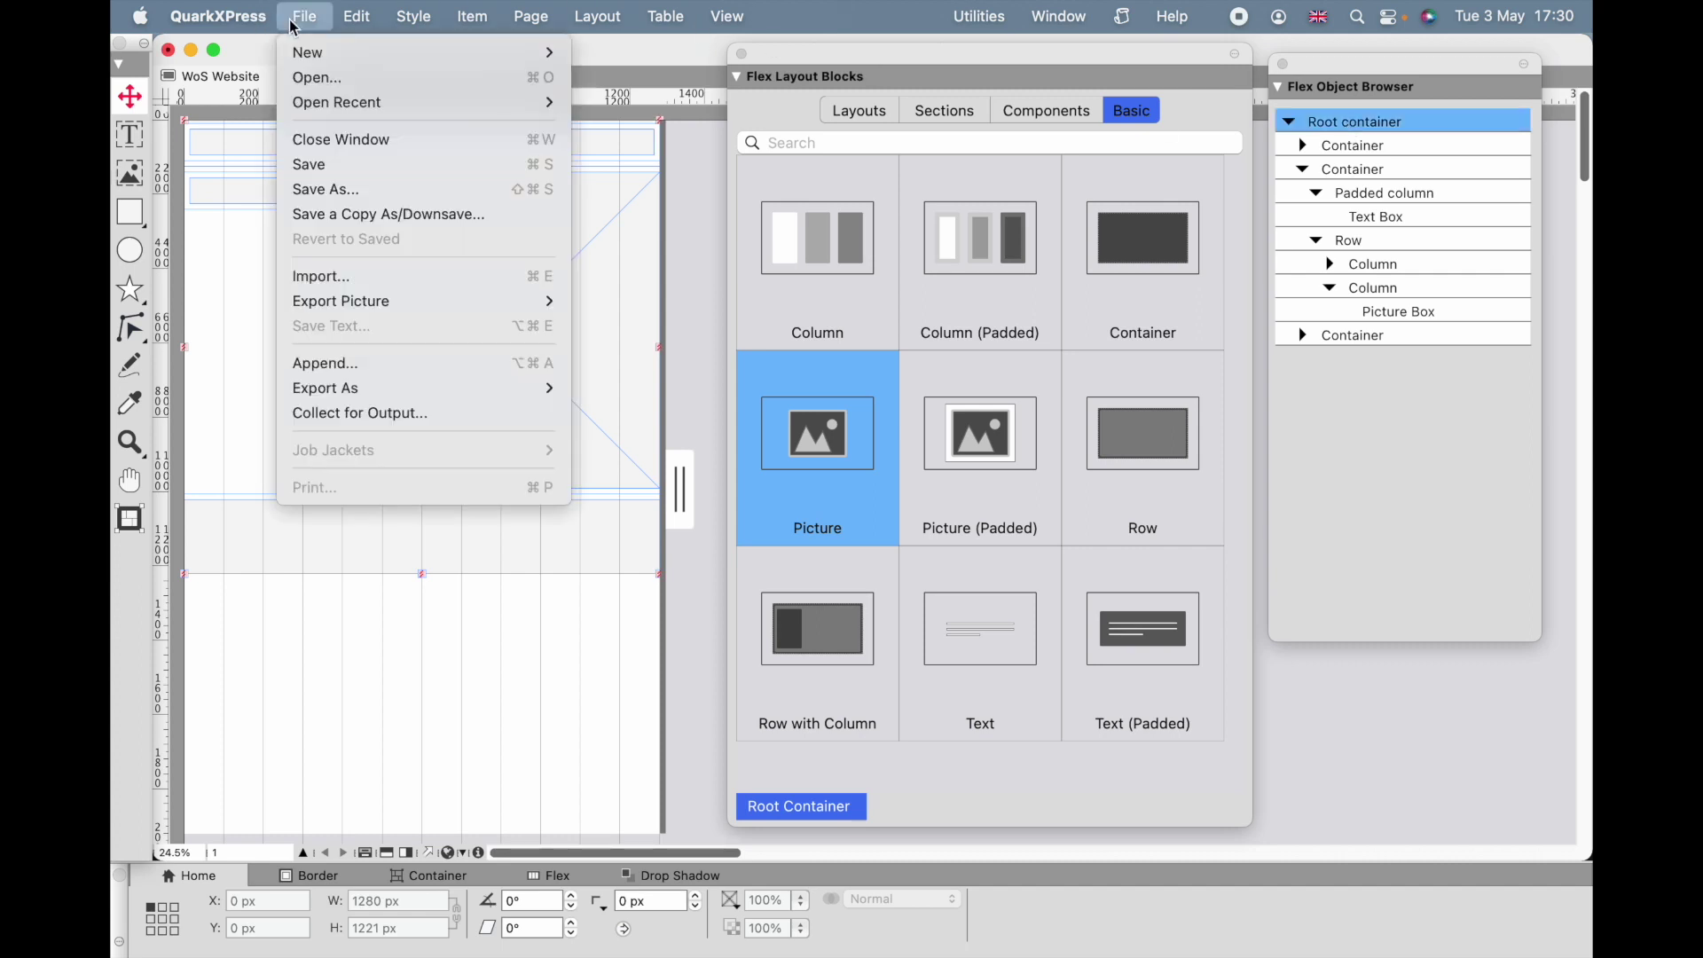
left_click(400, 278)
scroll(456, 461, "down", 3)
left_click(407, 590)
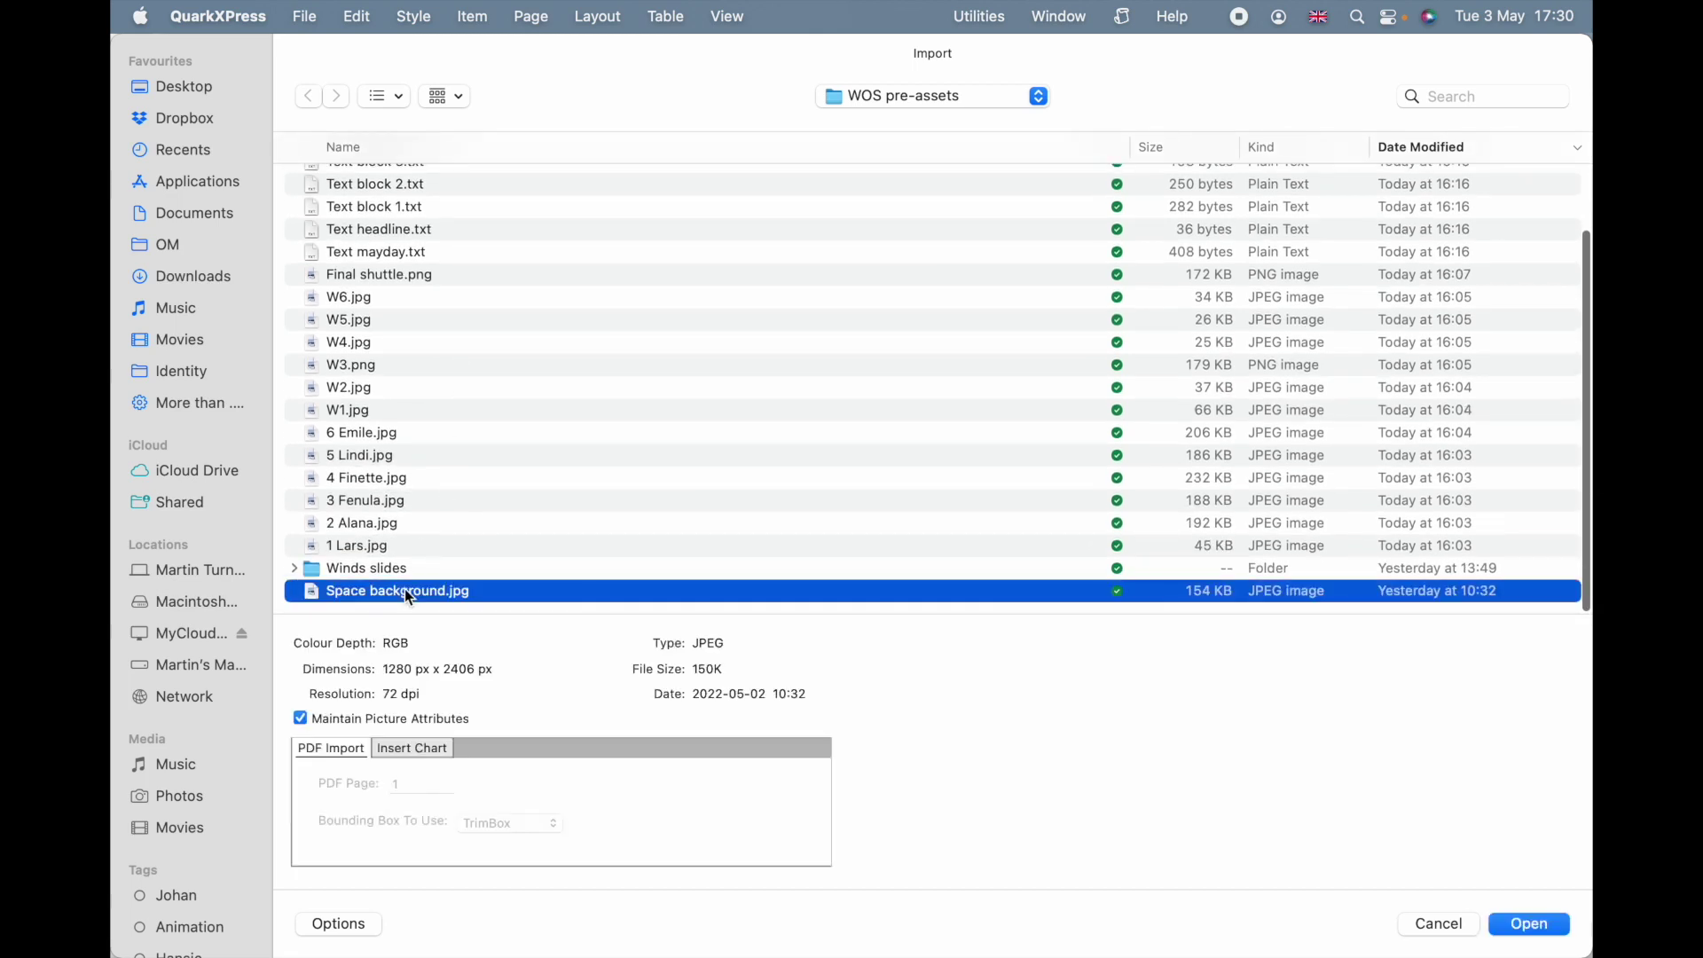
key("Return")
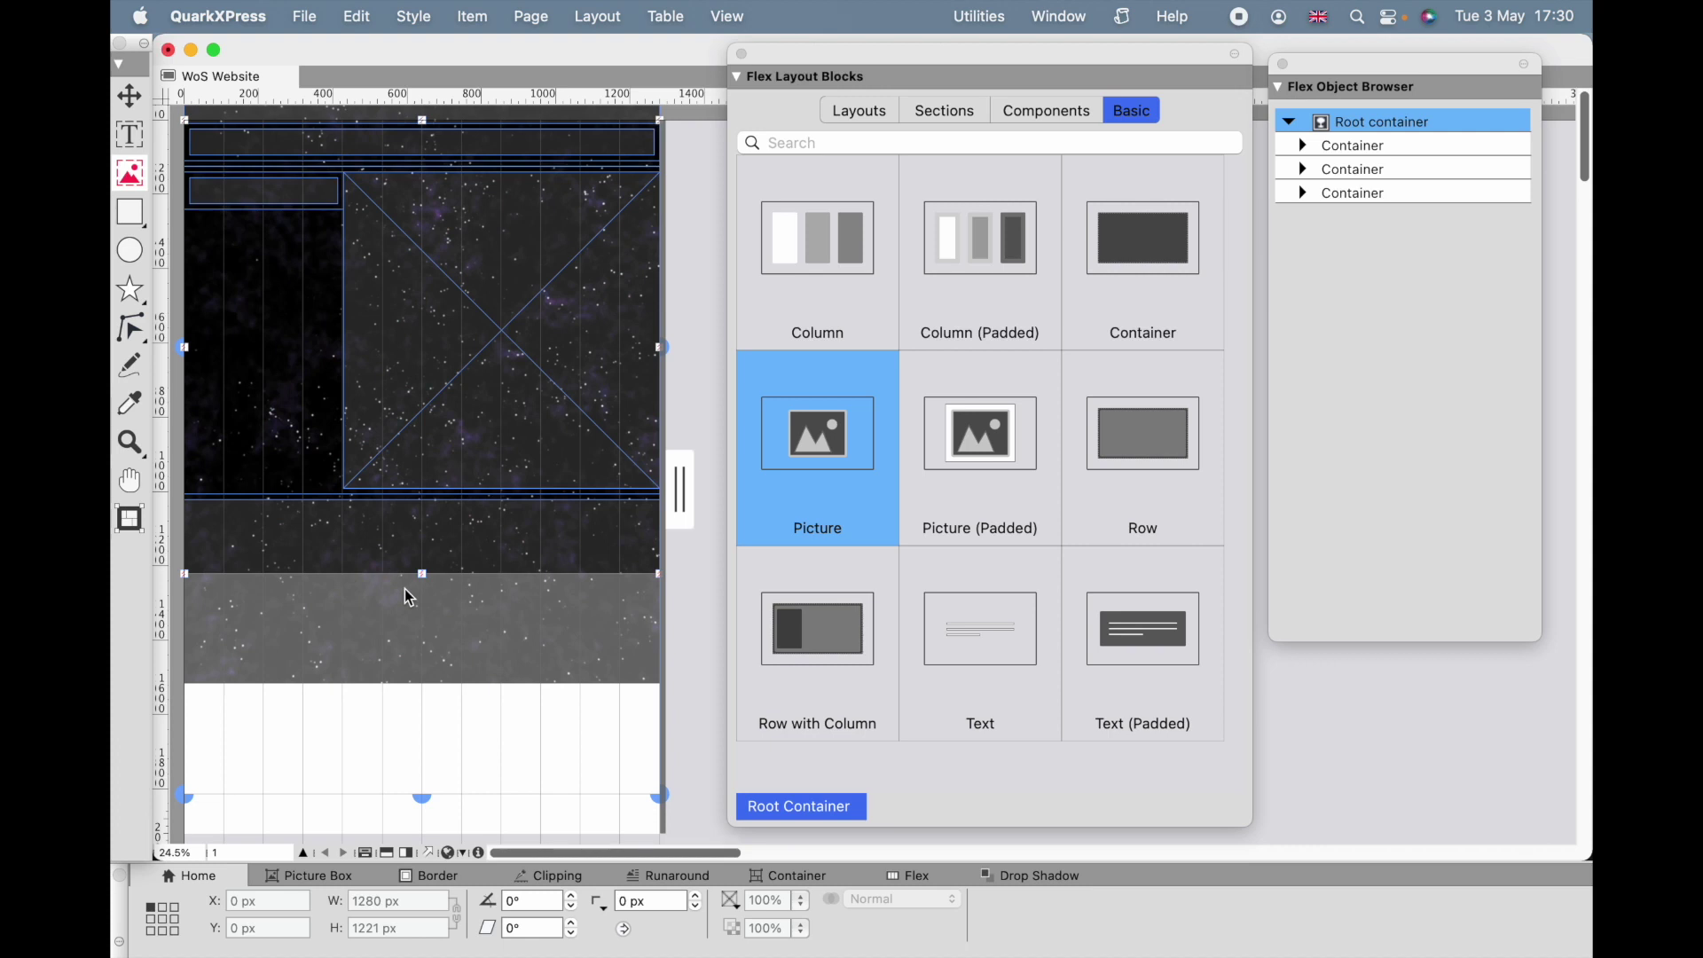
- Keep the root container's background fill at Fill and enable its parallax effect
left_click(311, 876)
scroll(864, 896, "left", 5)
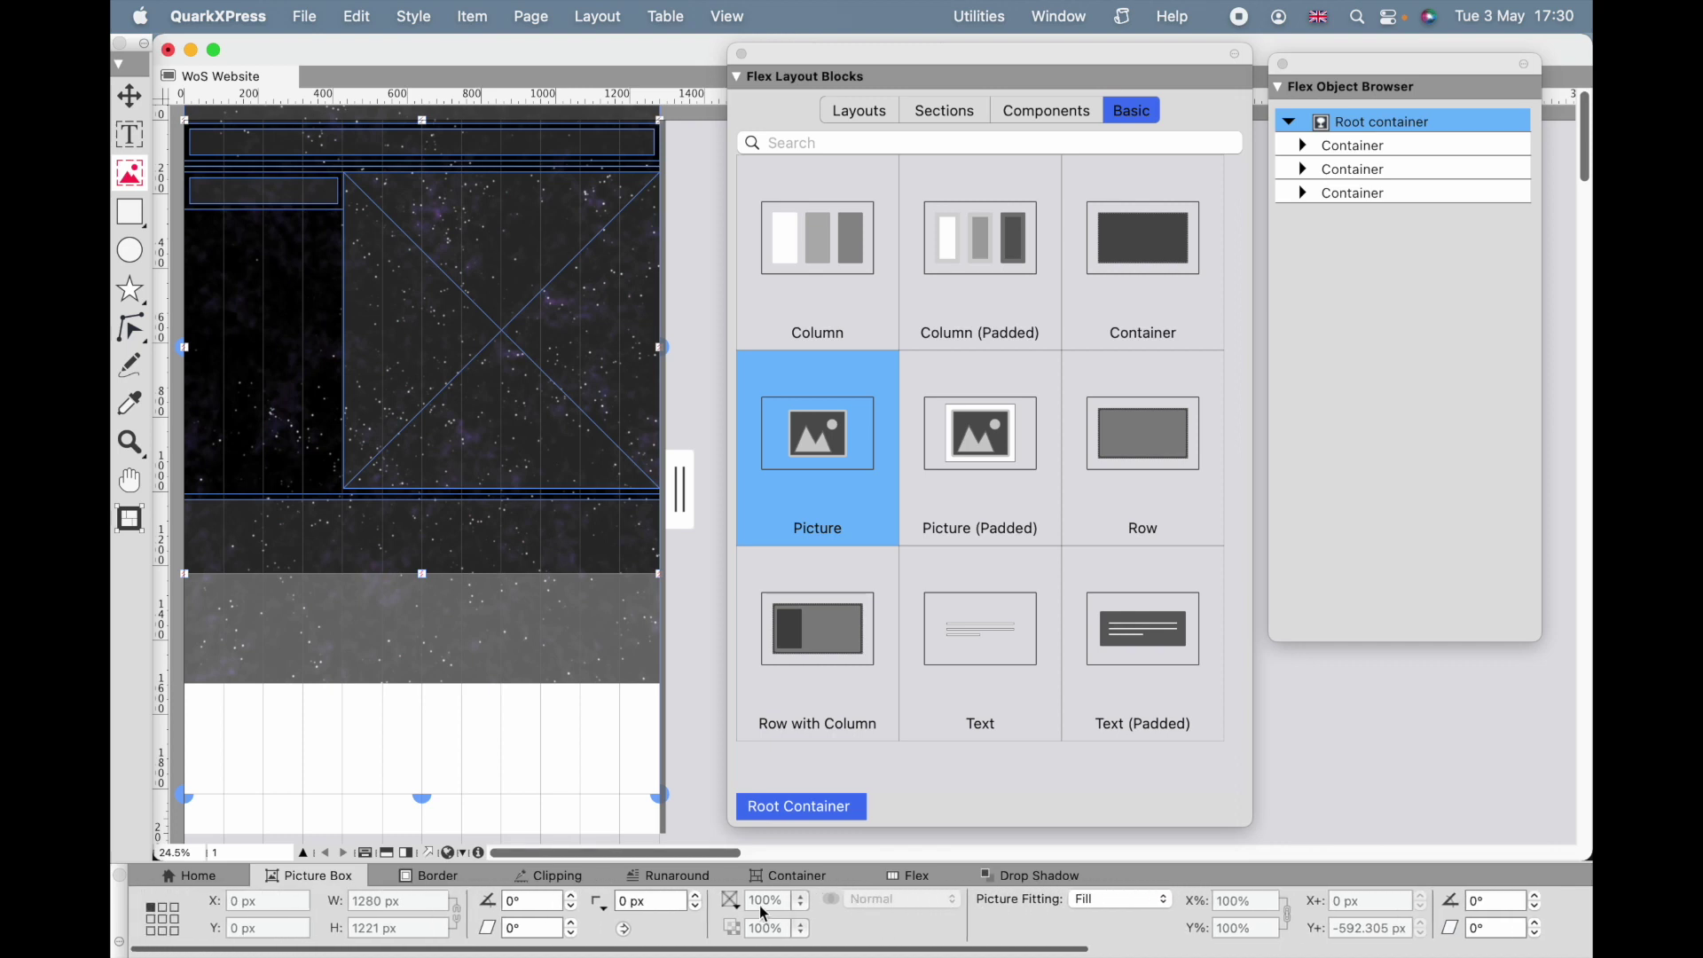
left_click(781, 874)
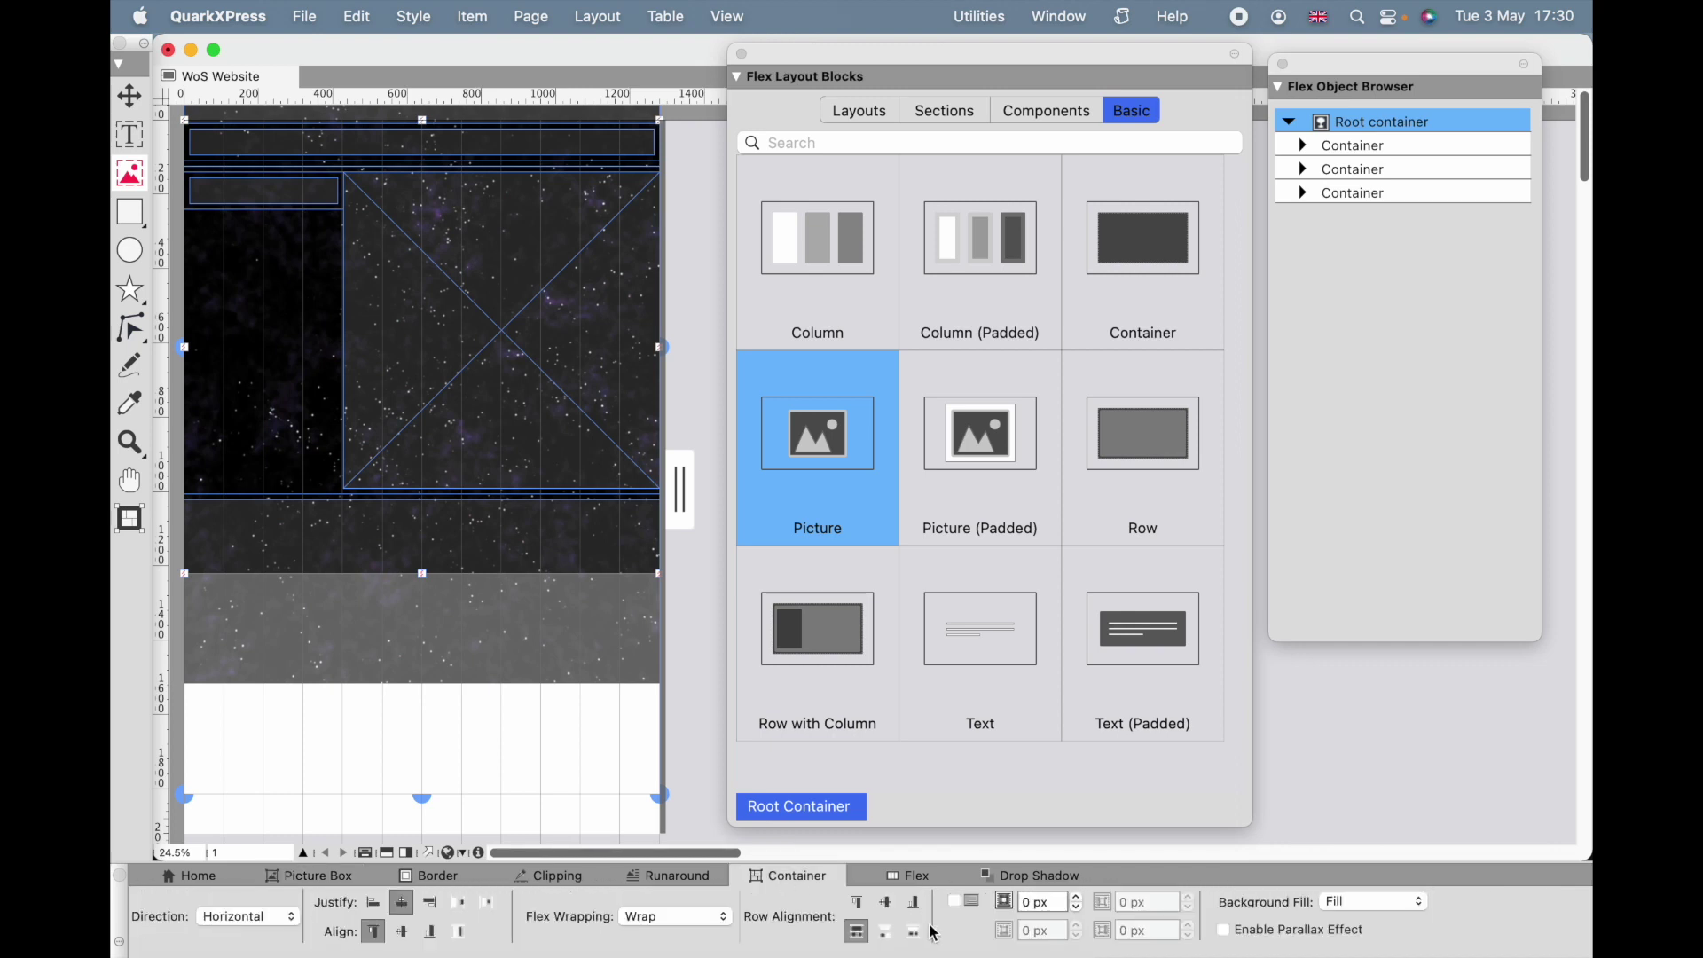
left_click(1373, 906)
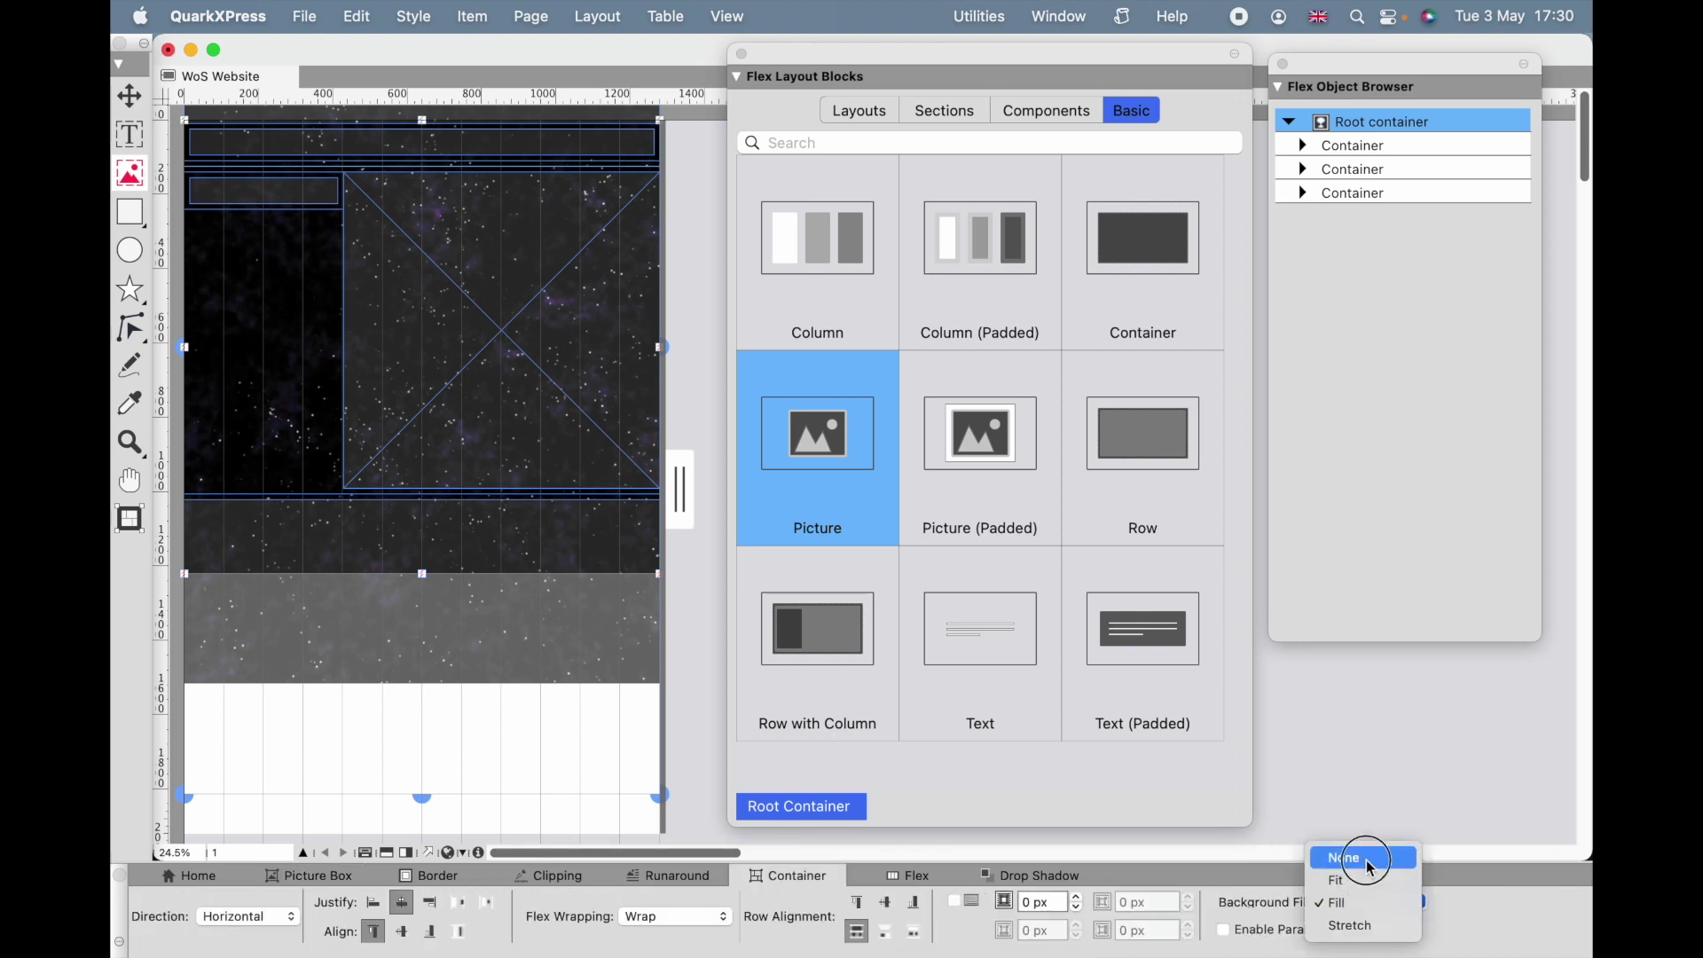
left_click(1386, 911)
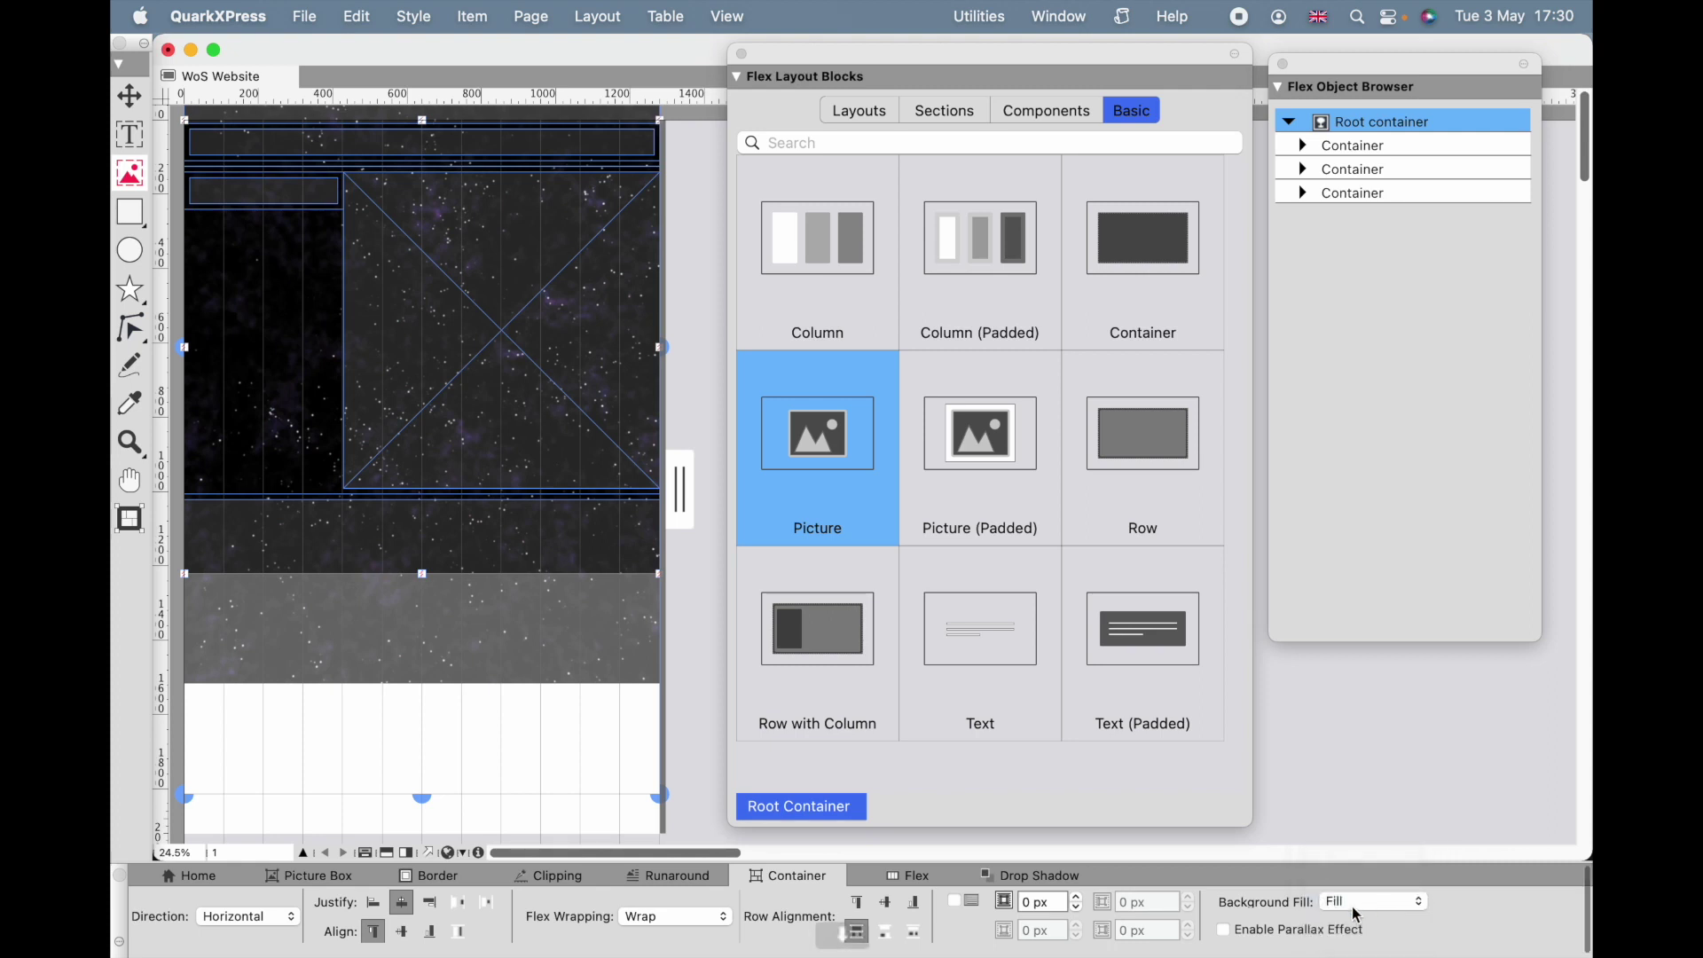
left_click(1229, 935)
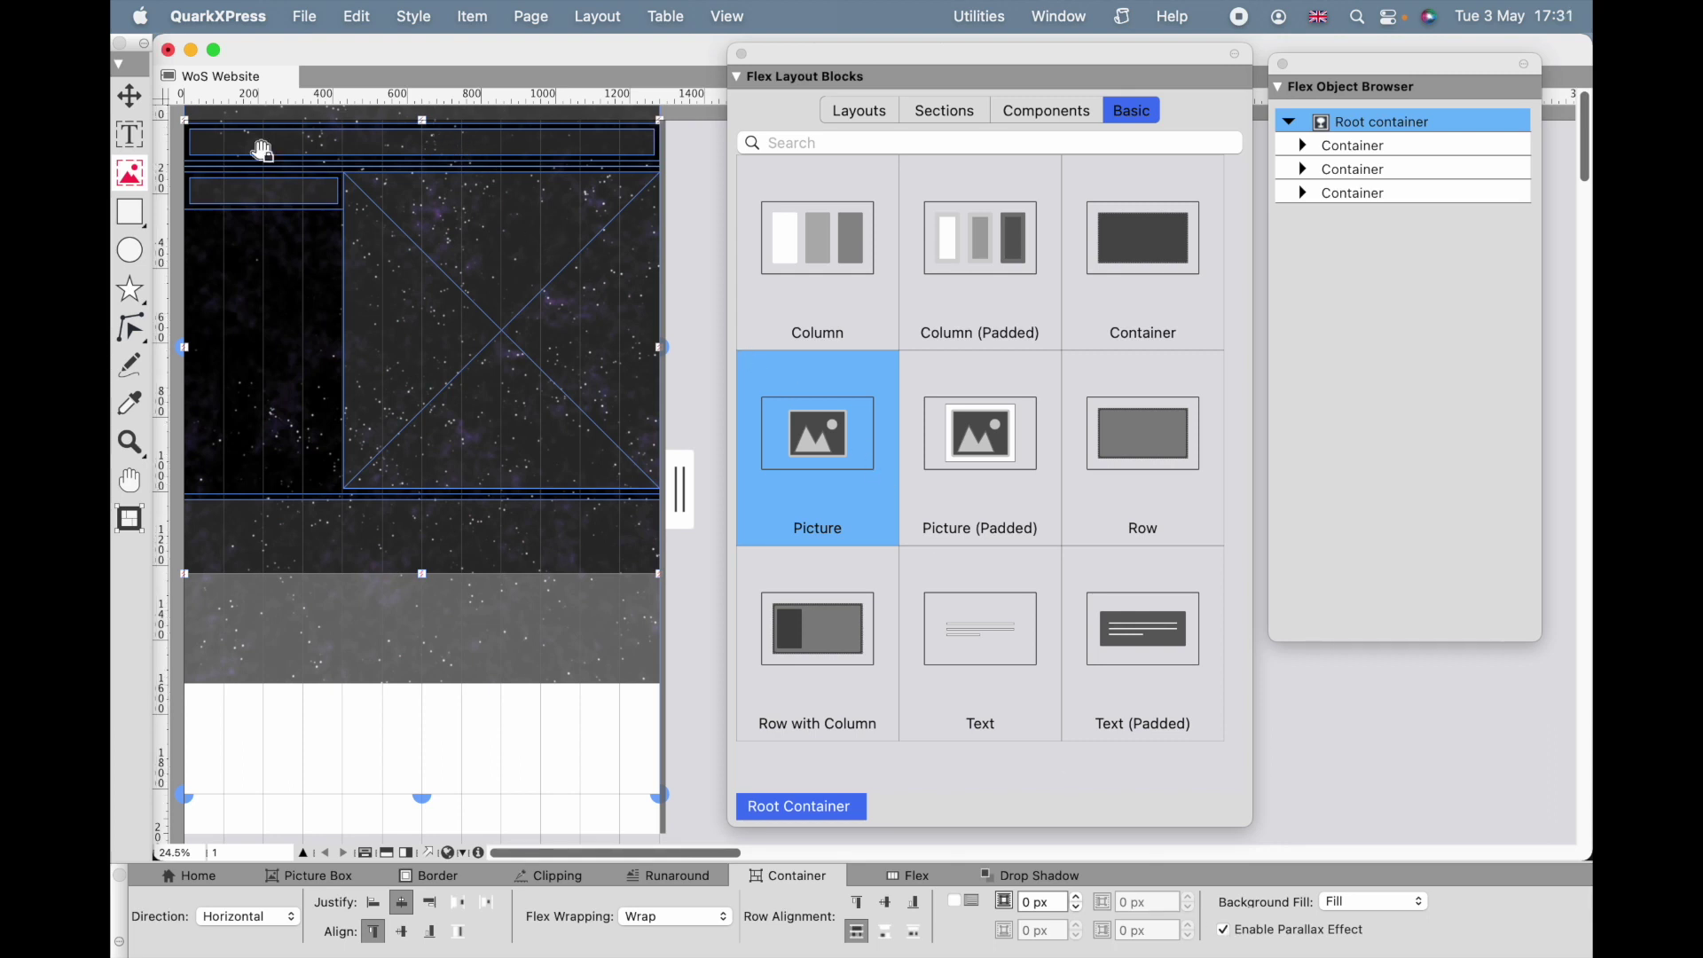
- Import Text headline.txt into the padded text box at the head of the page
key("t")
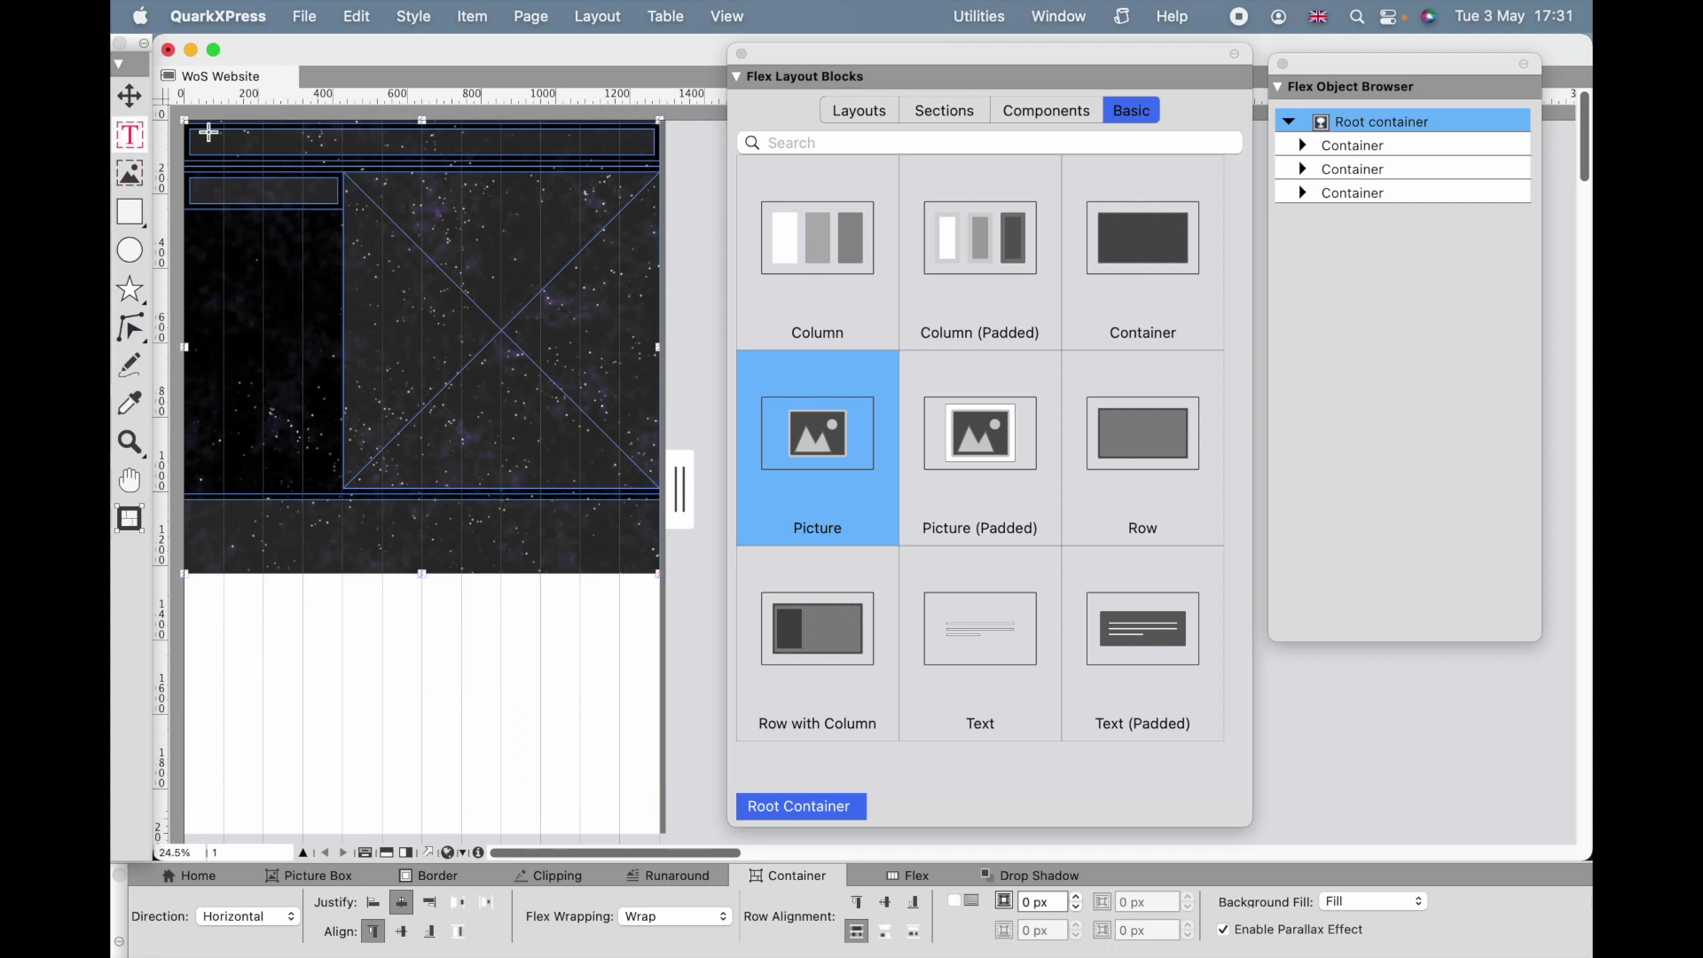
left_click(429, 146)
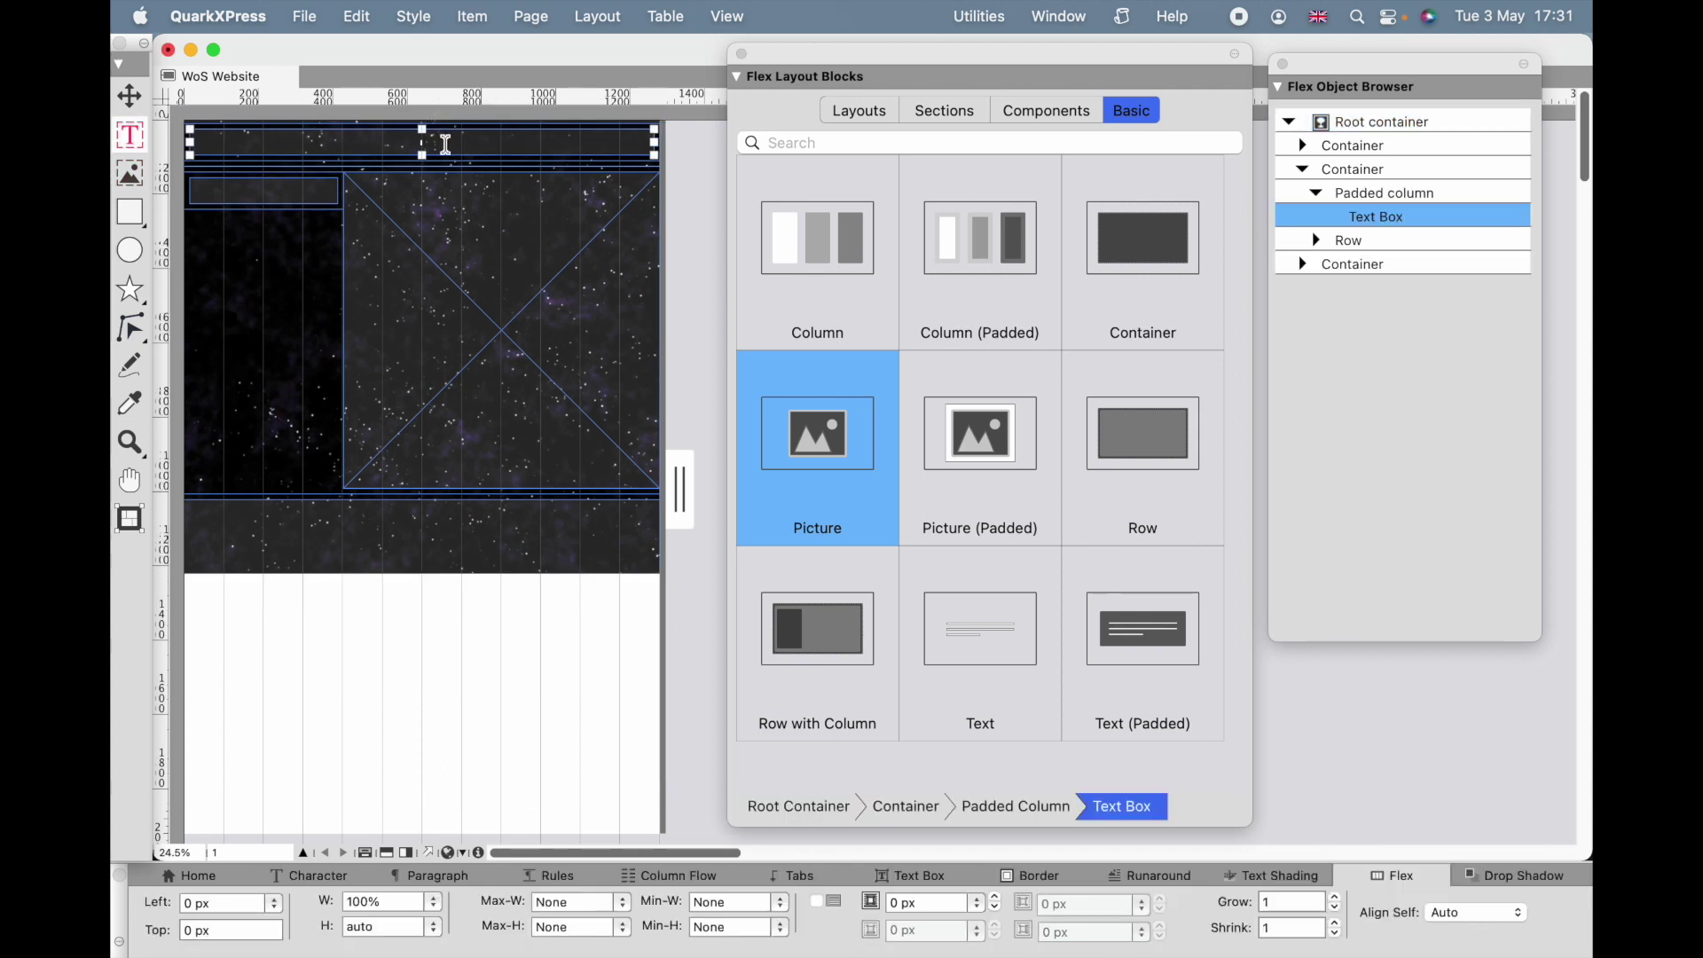
key("super+e")
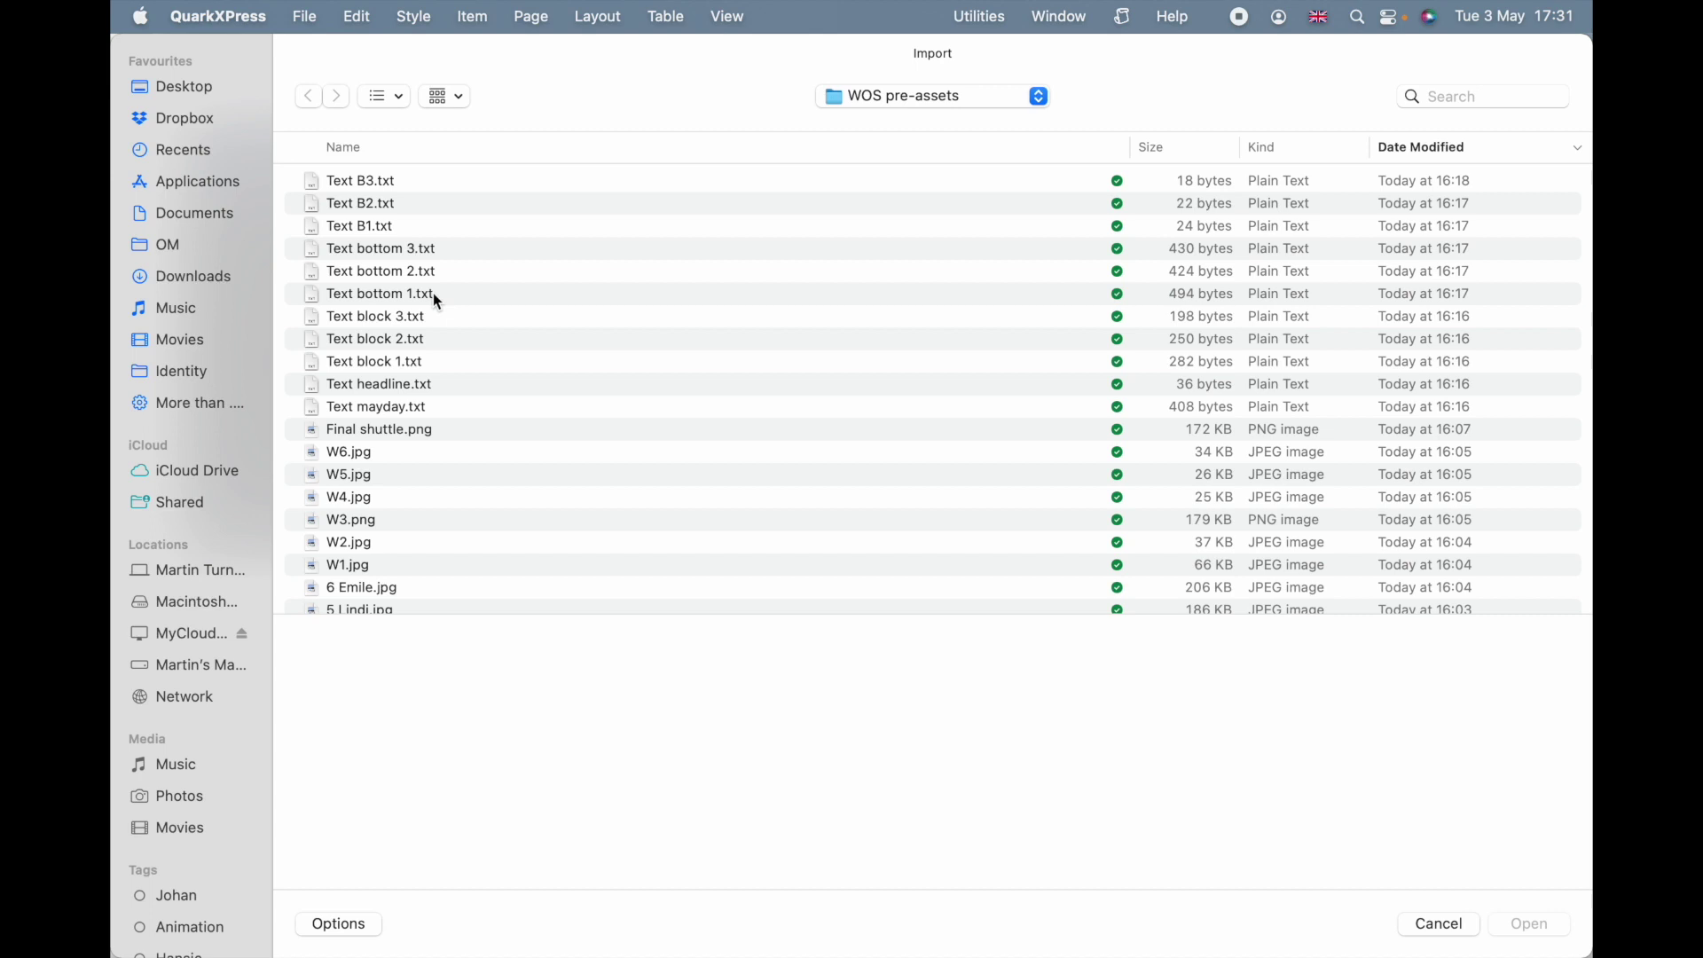
scroll(407, 441, "down", 1)
left_click(387, 354)
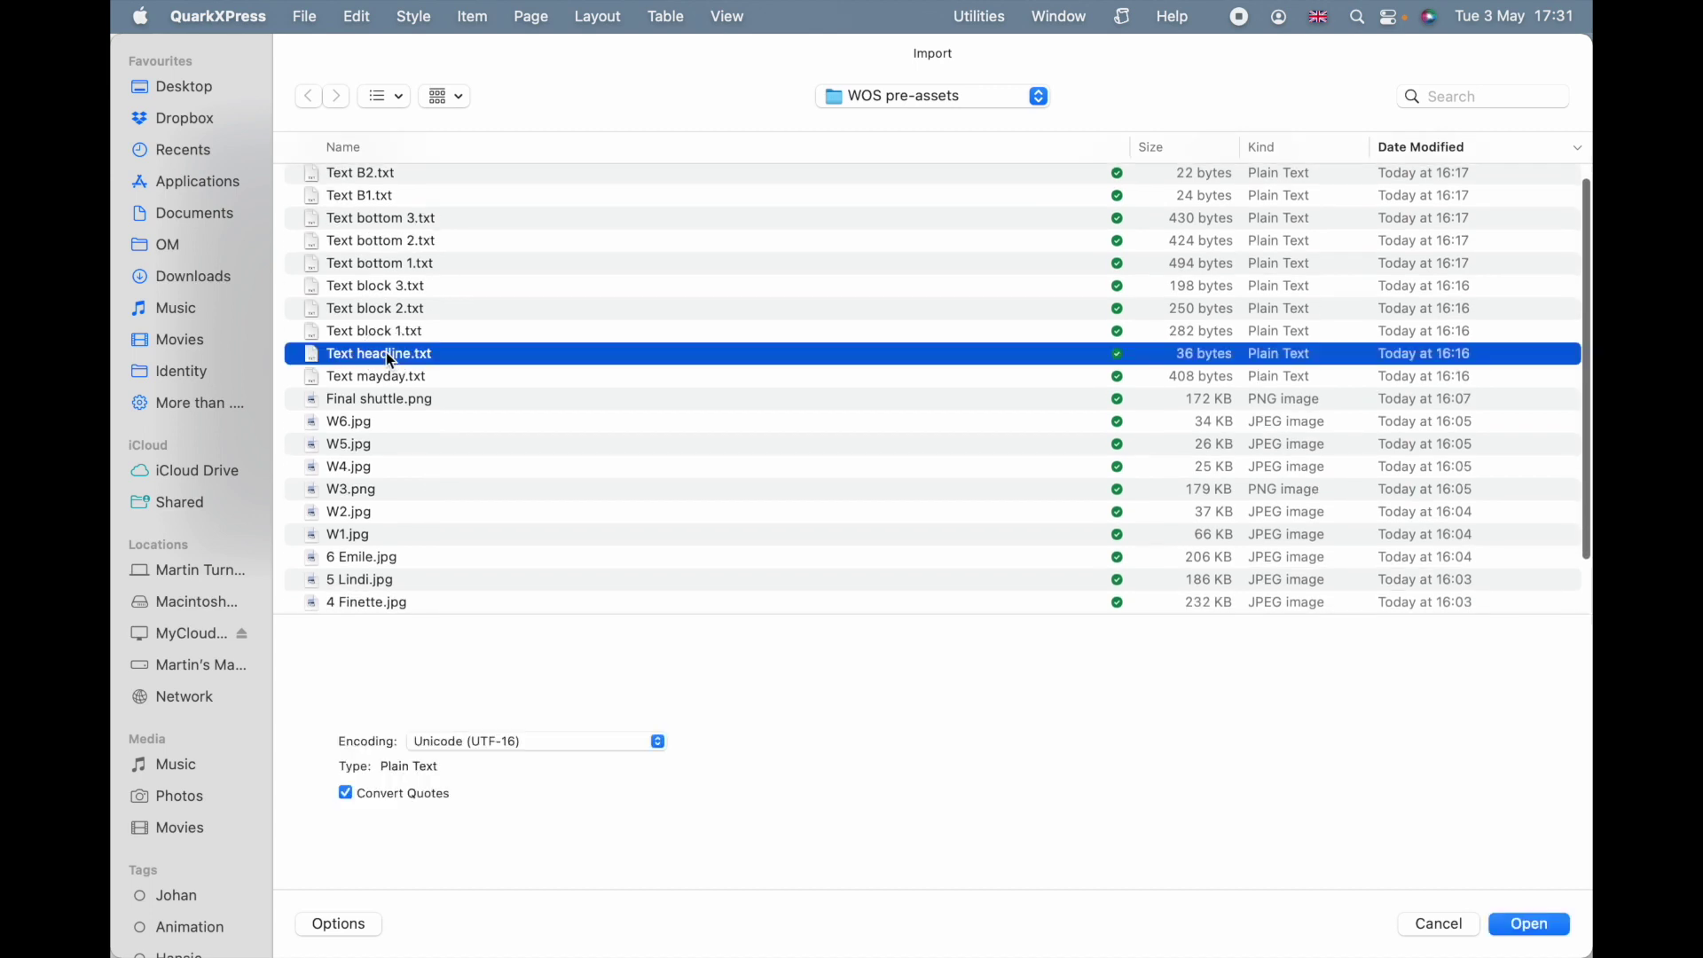
key("Return")
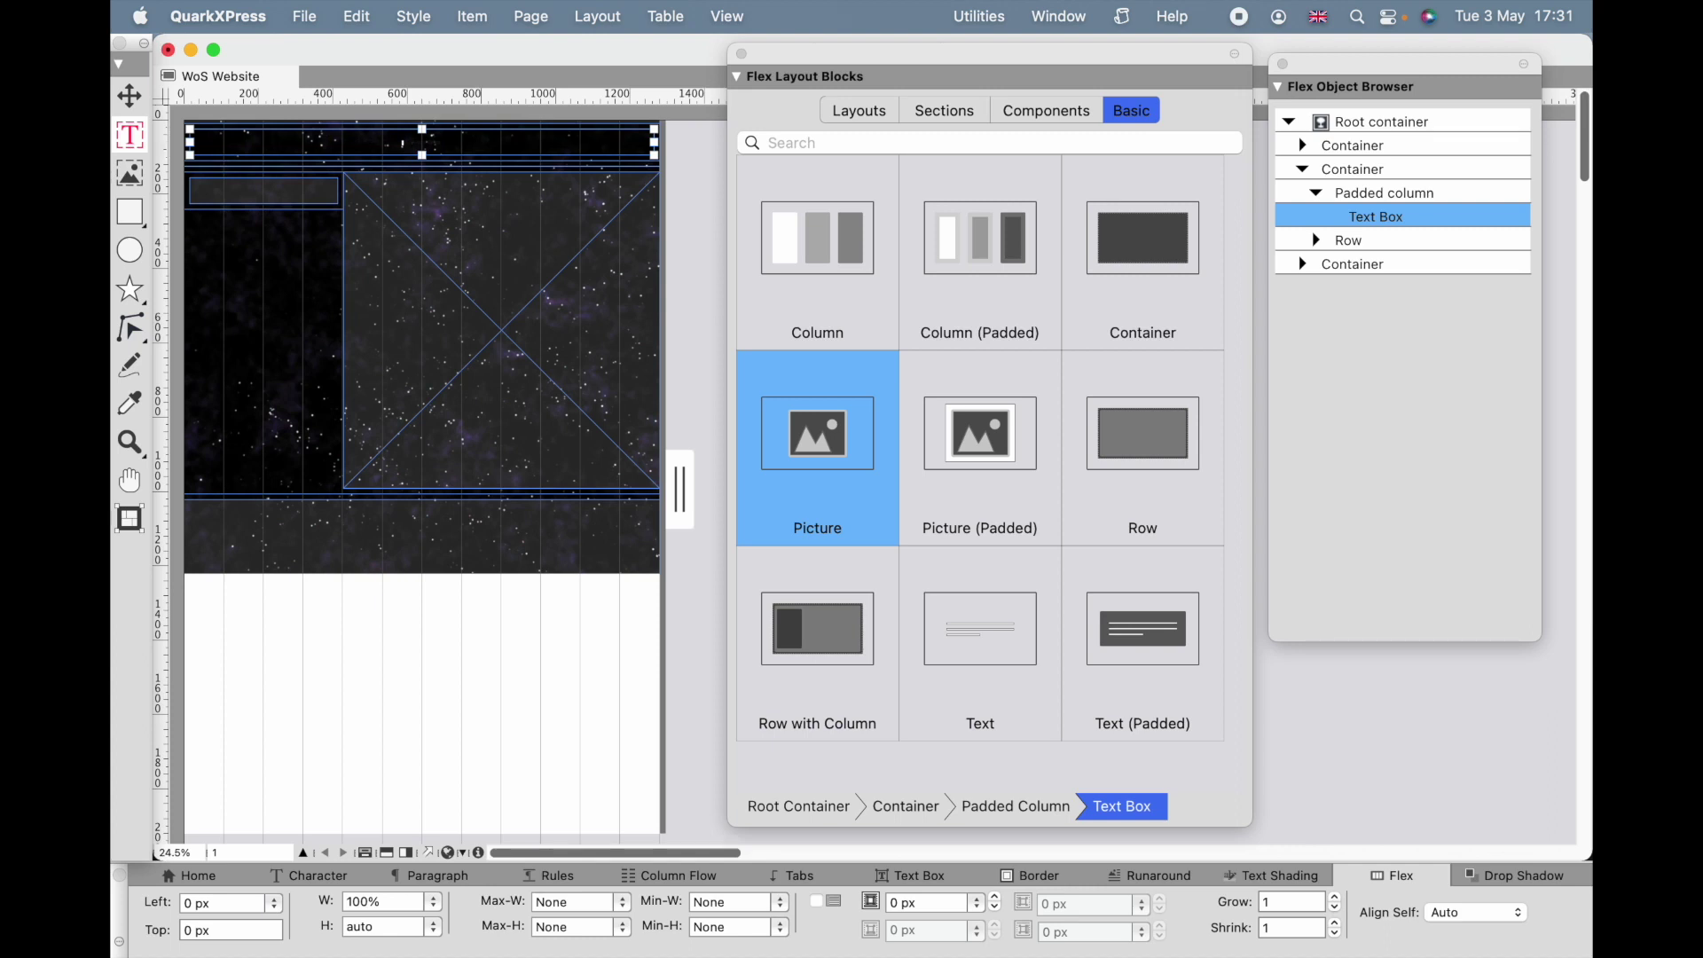
- Show the Style Sheets palette and set the Normal character style's colour to White
left_click(1057, 17)
scroll(1077, 709, "down", 5)
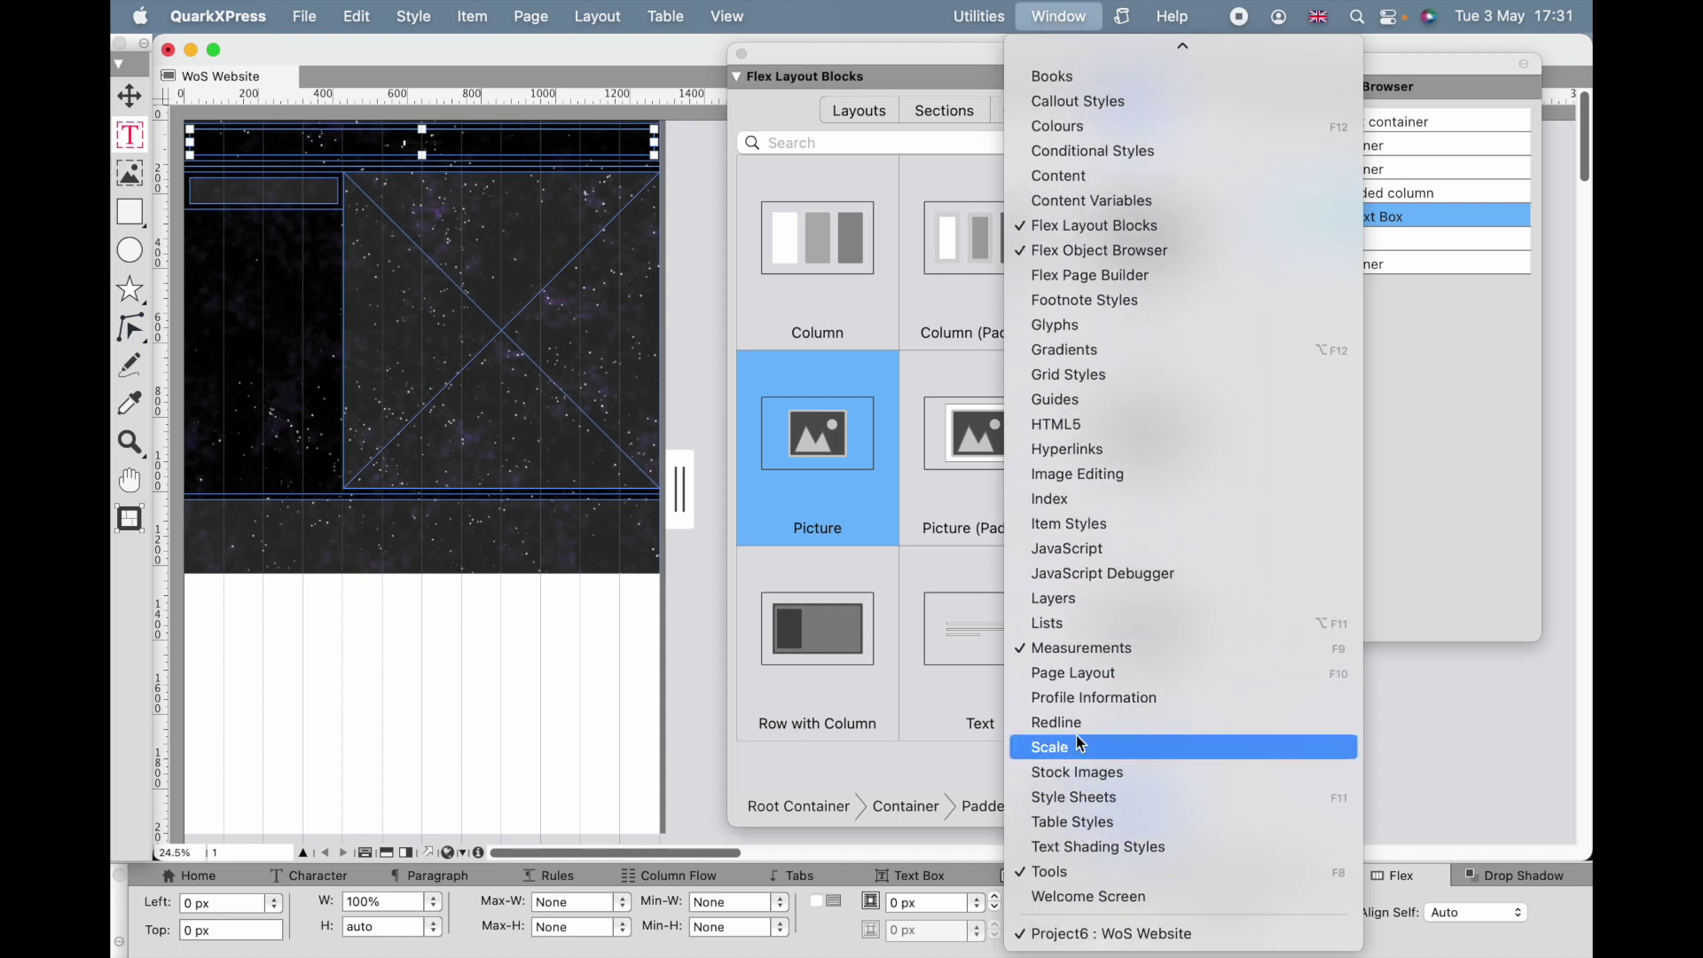
left_click(1076, 799)
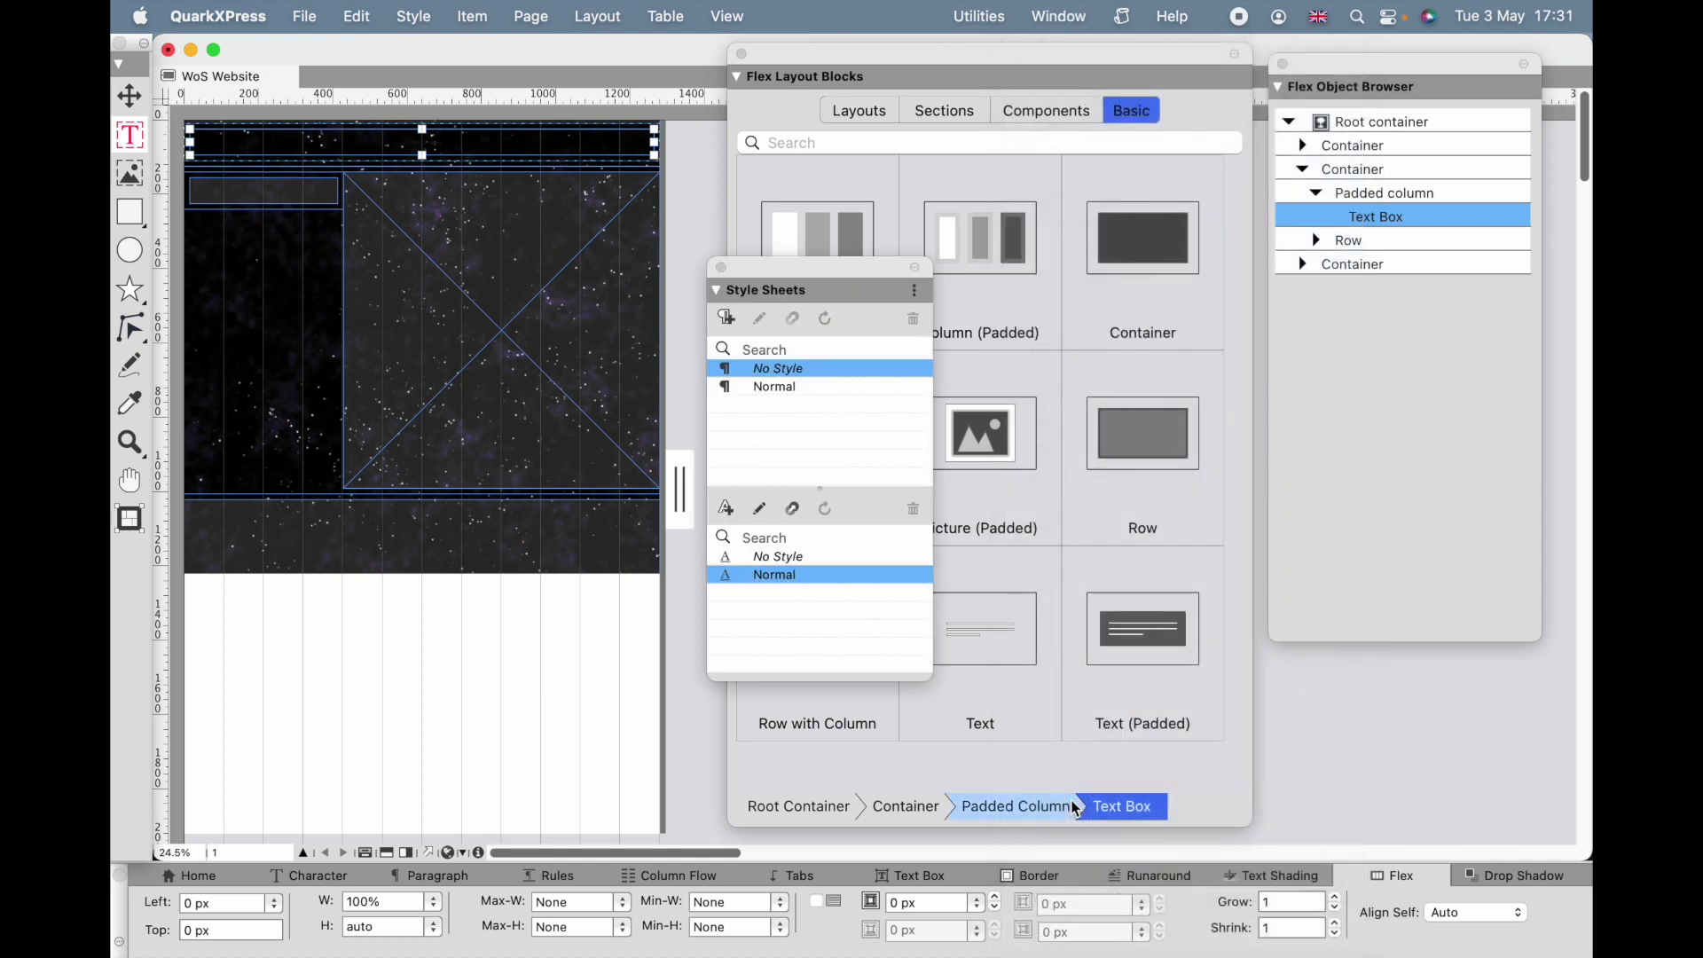
left_click(760, 511)
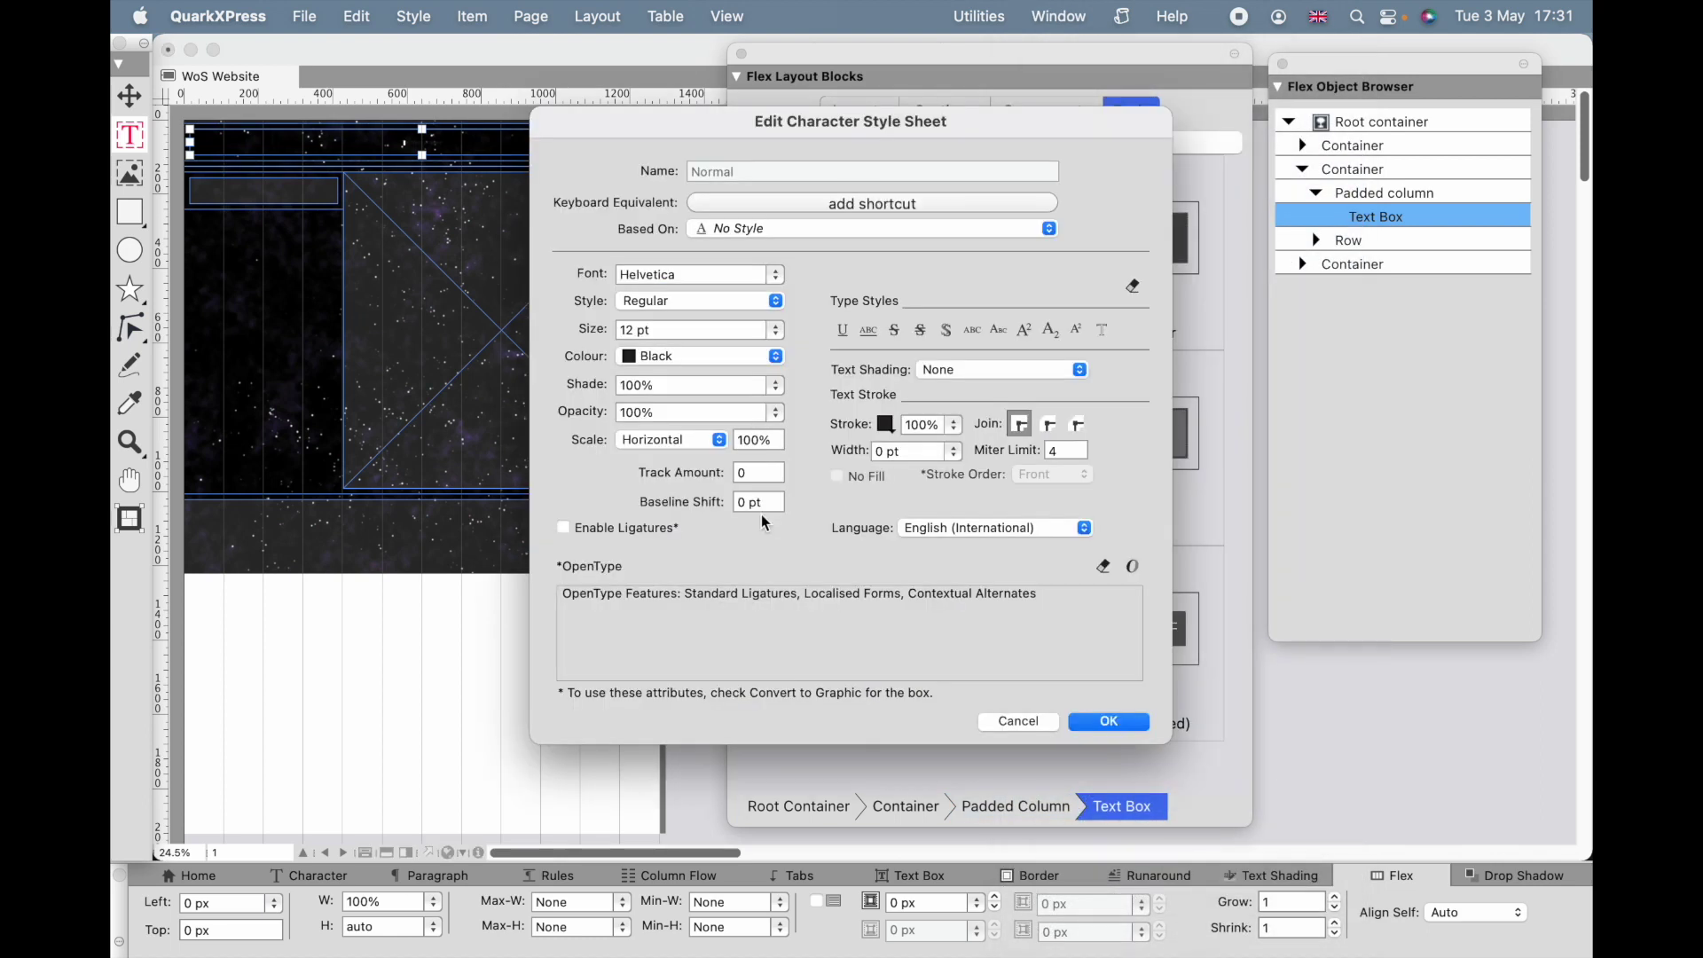
left_click(659, 357)
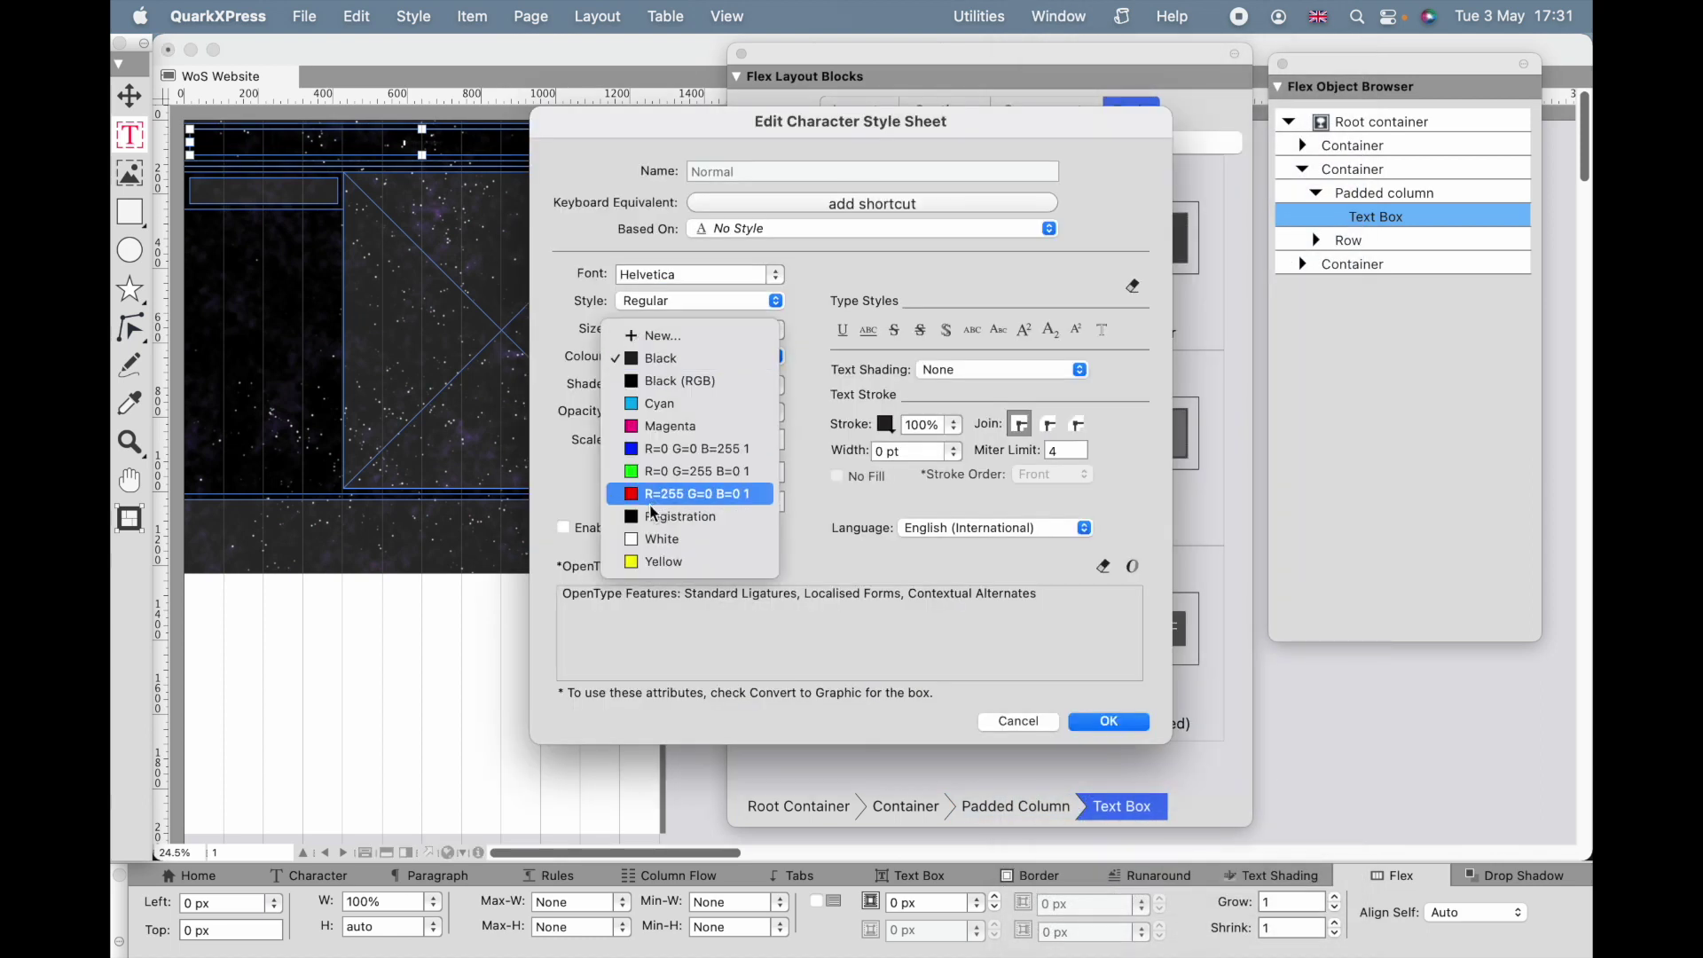
left_click(665, 538)
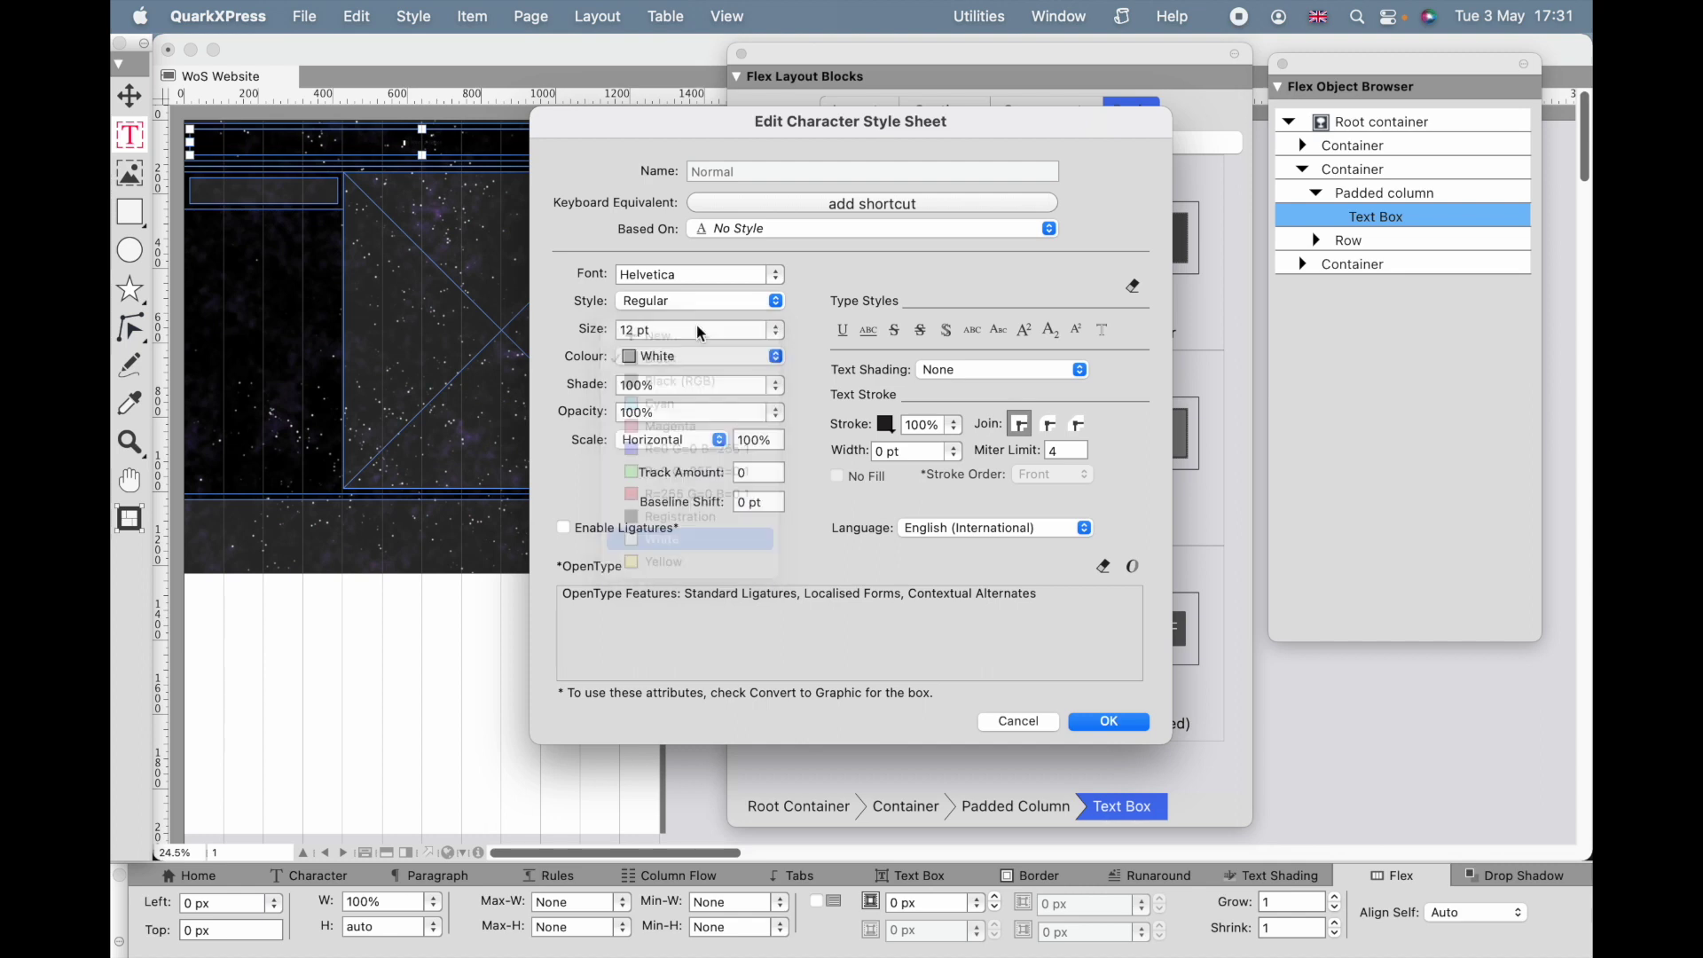
- Set the Normal character style's font to Amstelvar Roman and save the style sheet
left_click(777, 275)
scroll(892, 461, "up", 10)
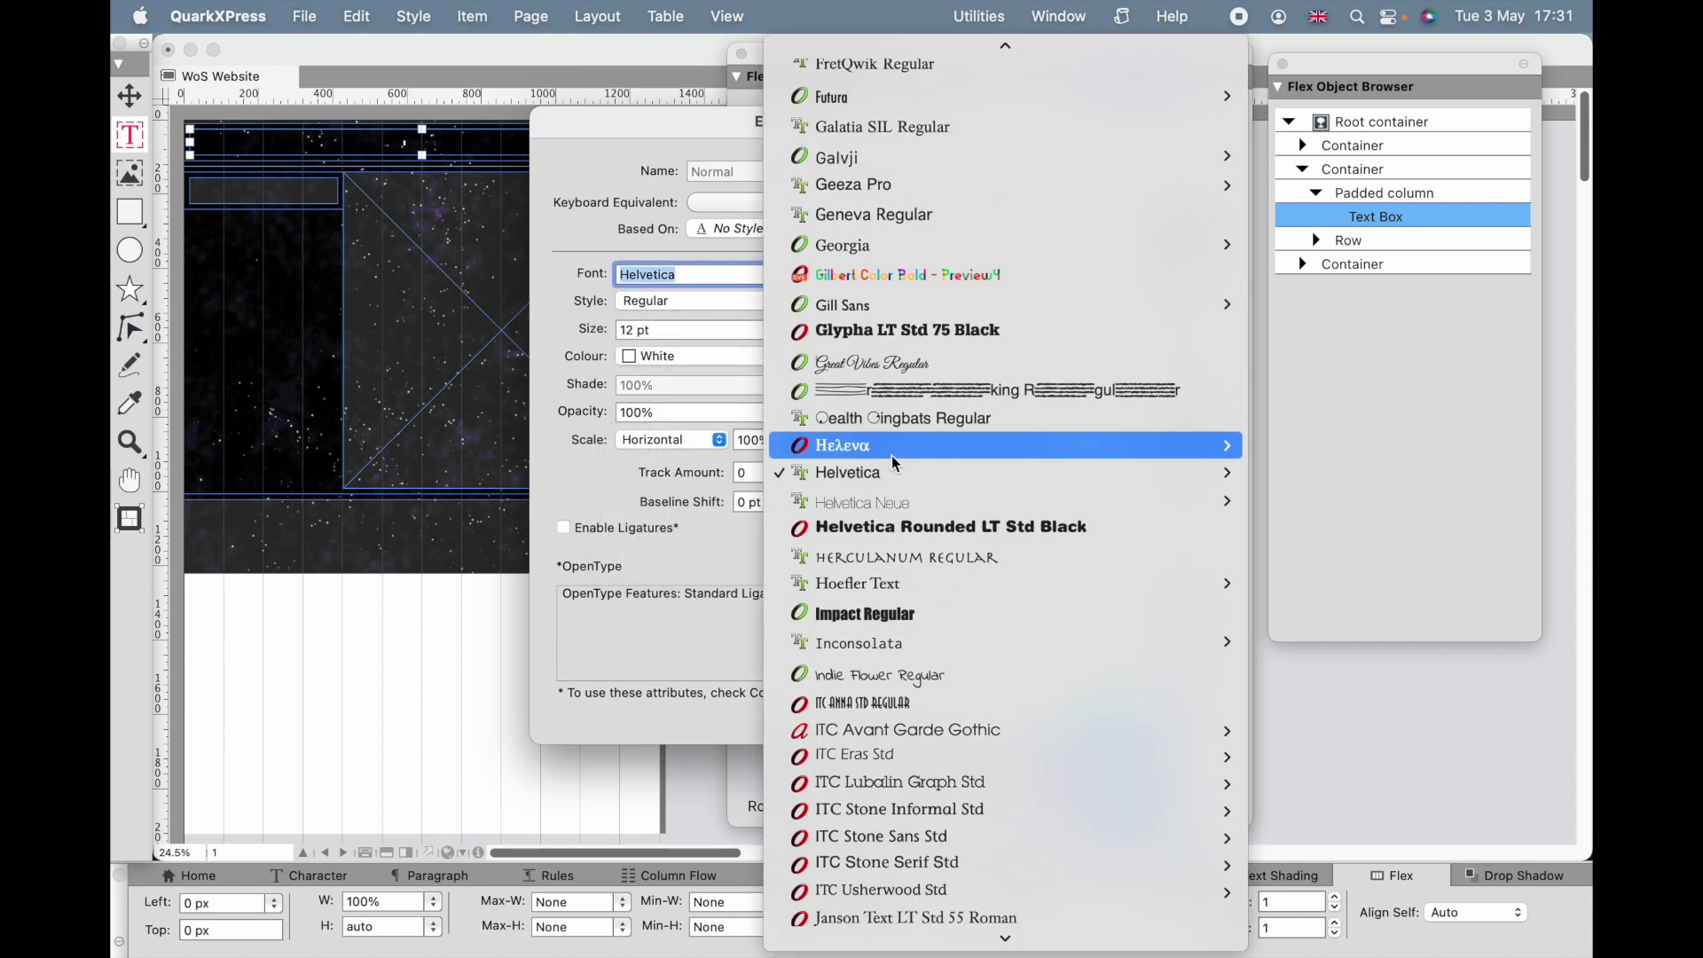
scroll(895, 462, "up", 15)
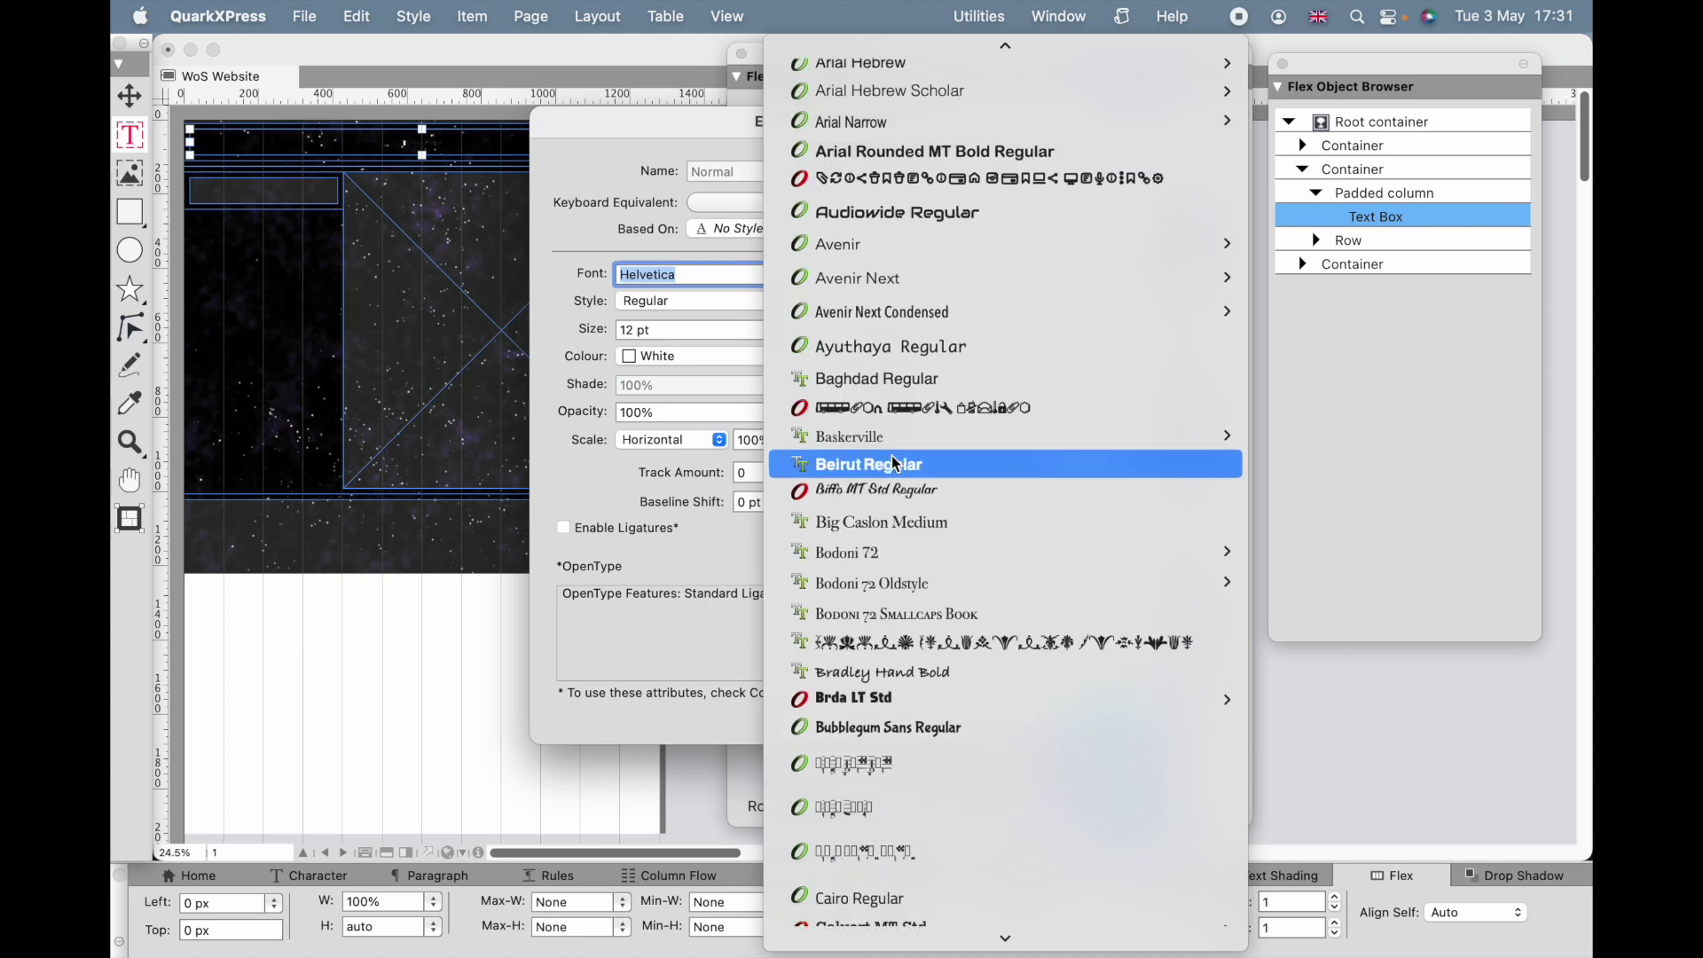
scroll(894, 459, "up", 5)
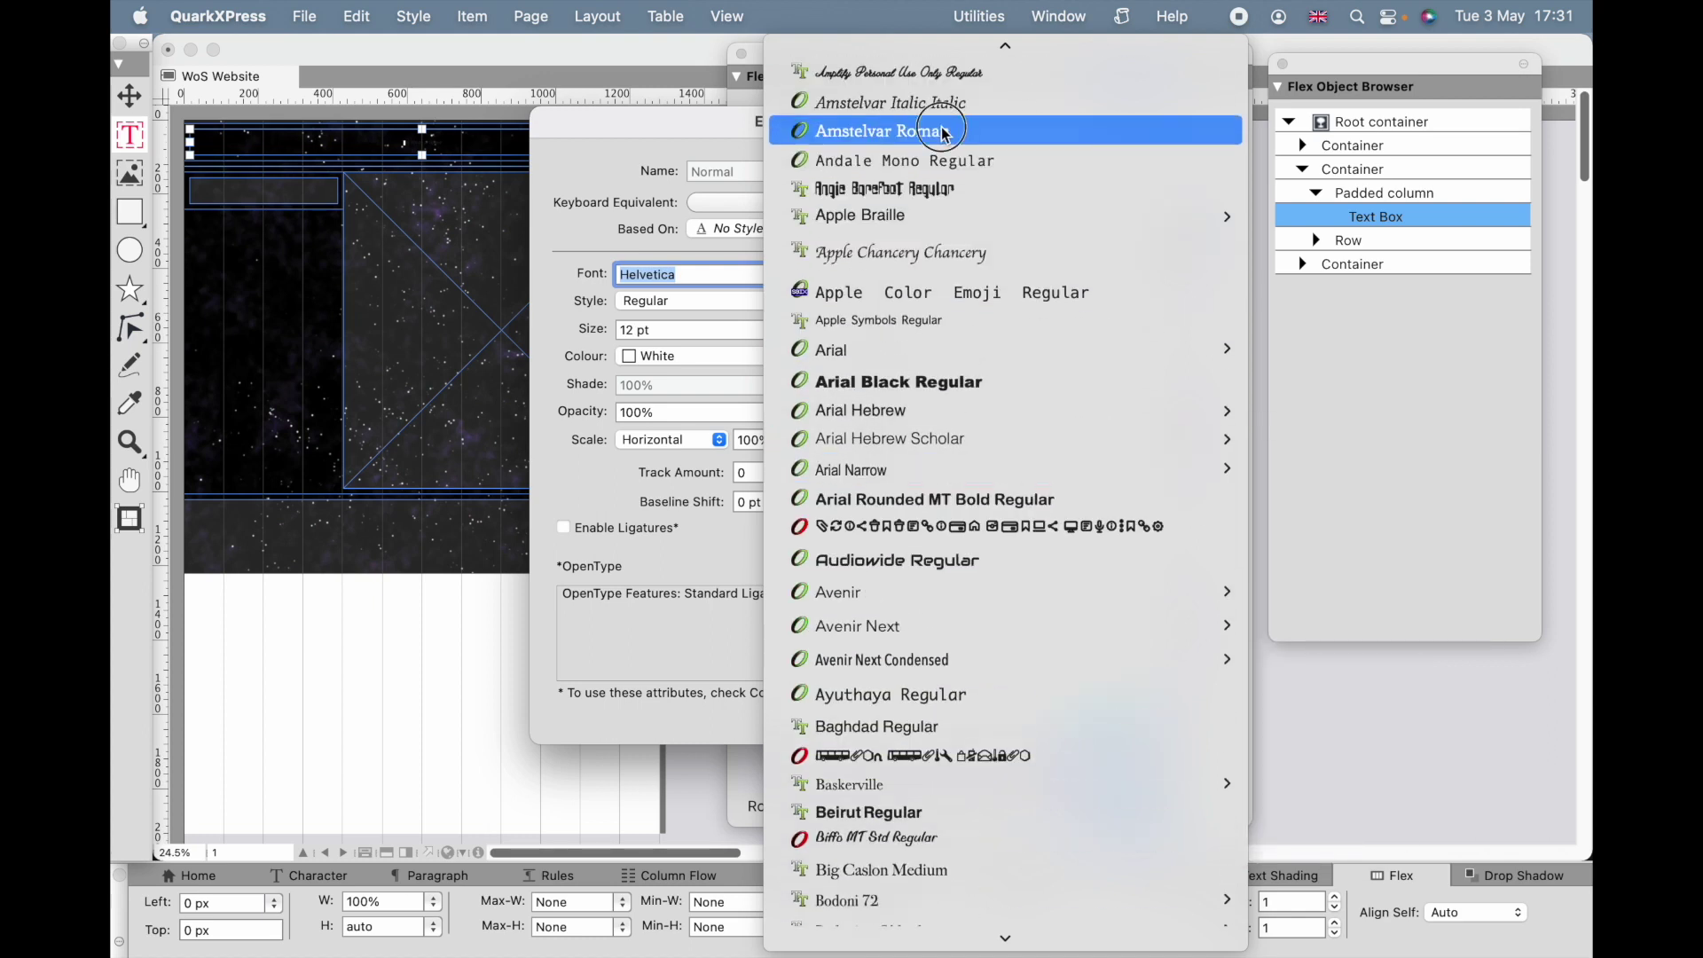
key("Escape")
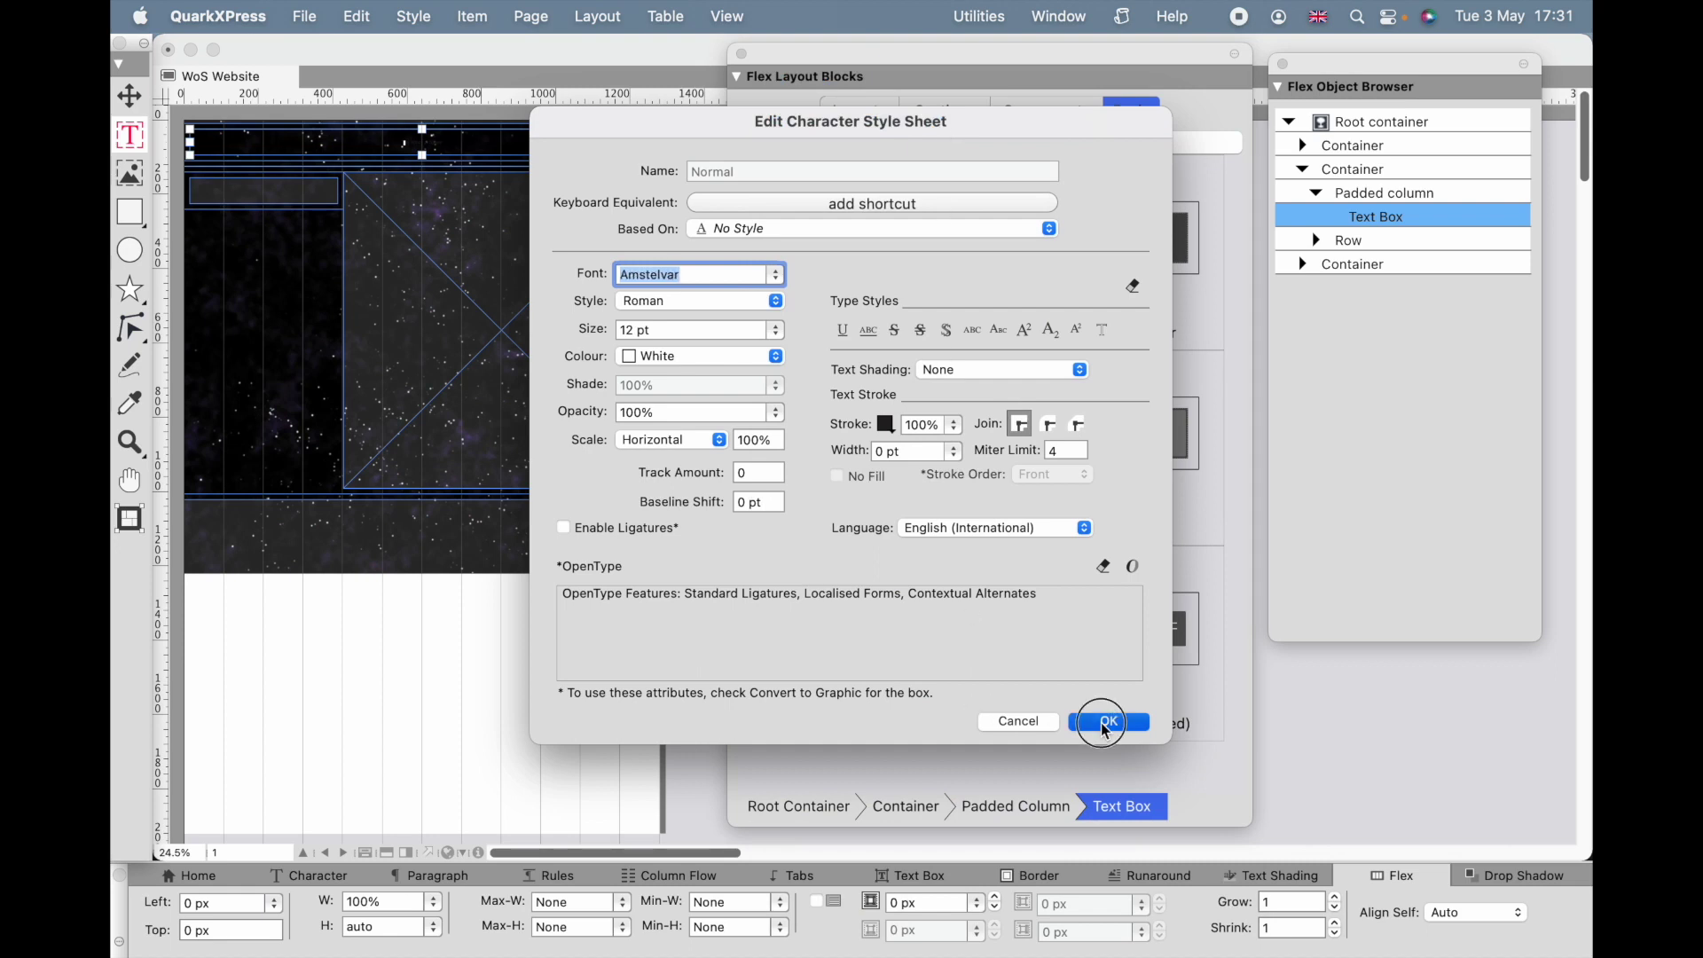
left_click(1104, 724)
- Enlarge the headline "The Winds of Space" until it nearly fills the page width on a single line
key("super+z")
key("super+shift+period")
key("super+shift+period")
key("super+shift+period")
key("super+shift+period")
key("super+shift+period")
key("super+shift+period")
key("super+shift+period")
key("super+shift+period")
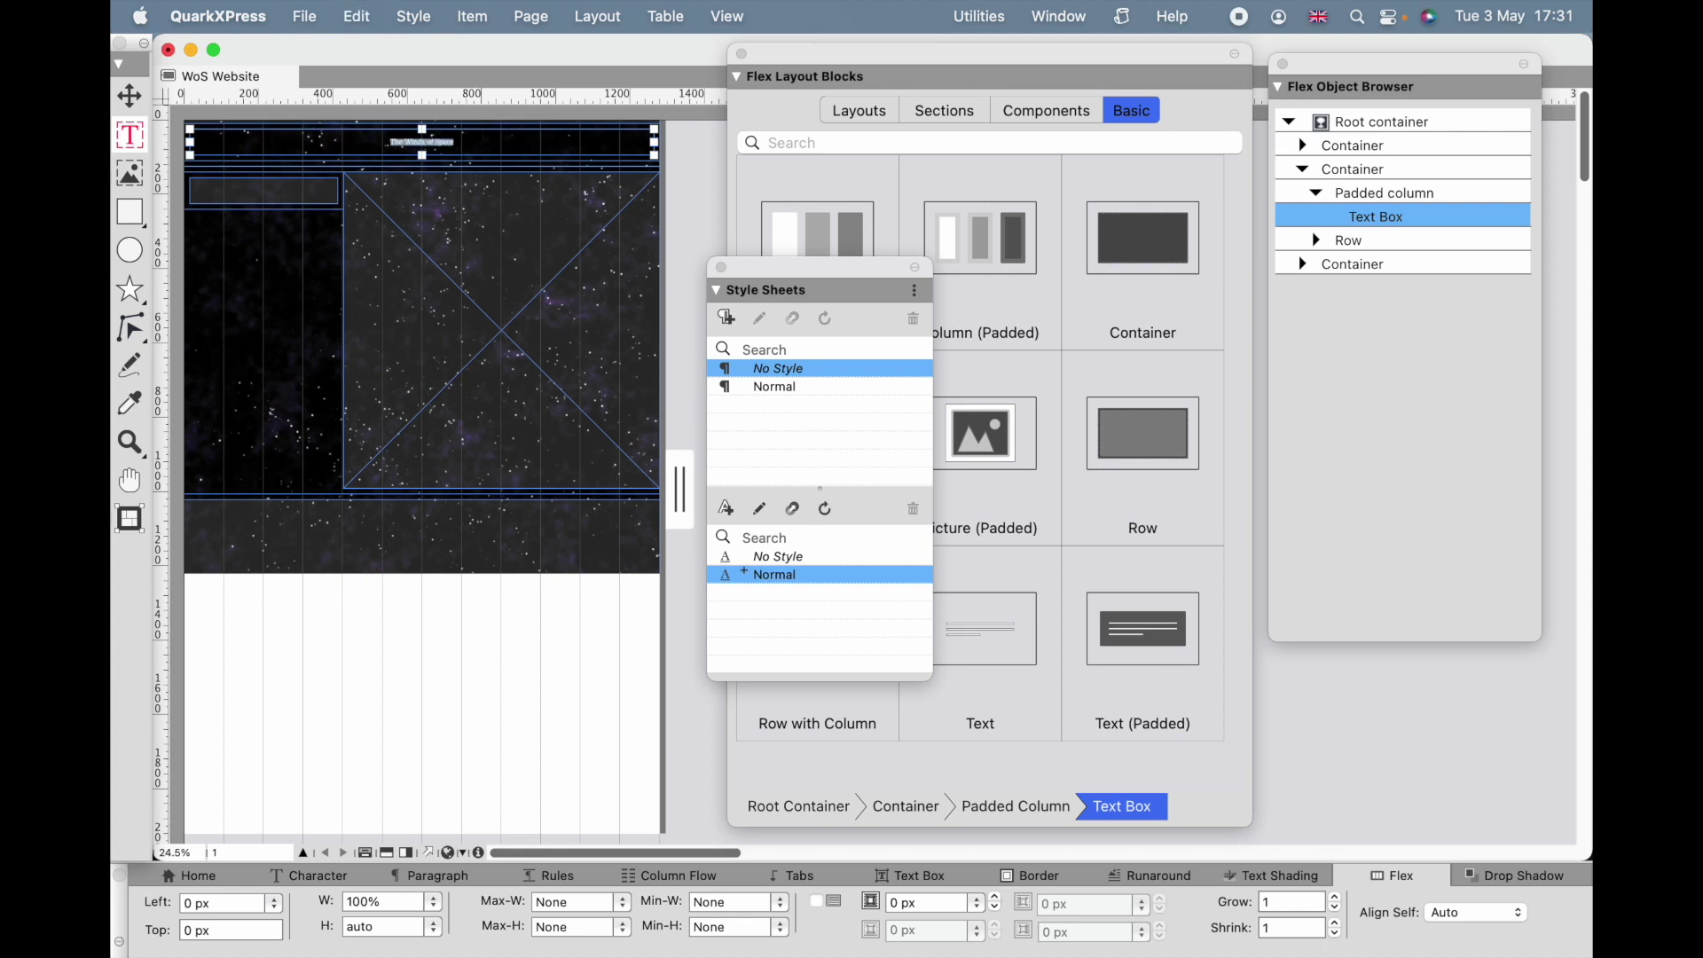
key("super+shift+period")
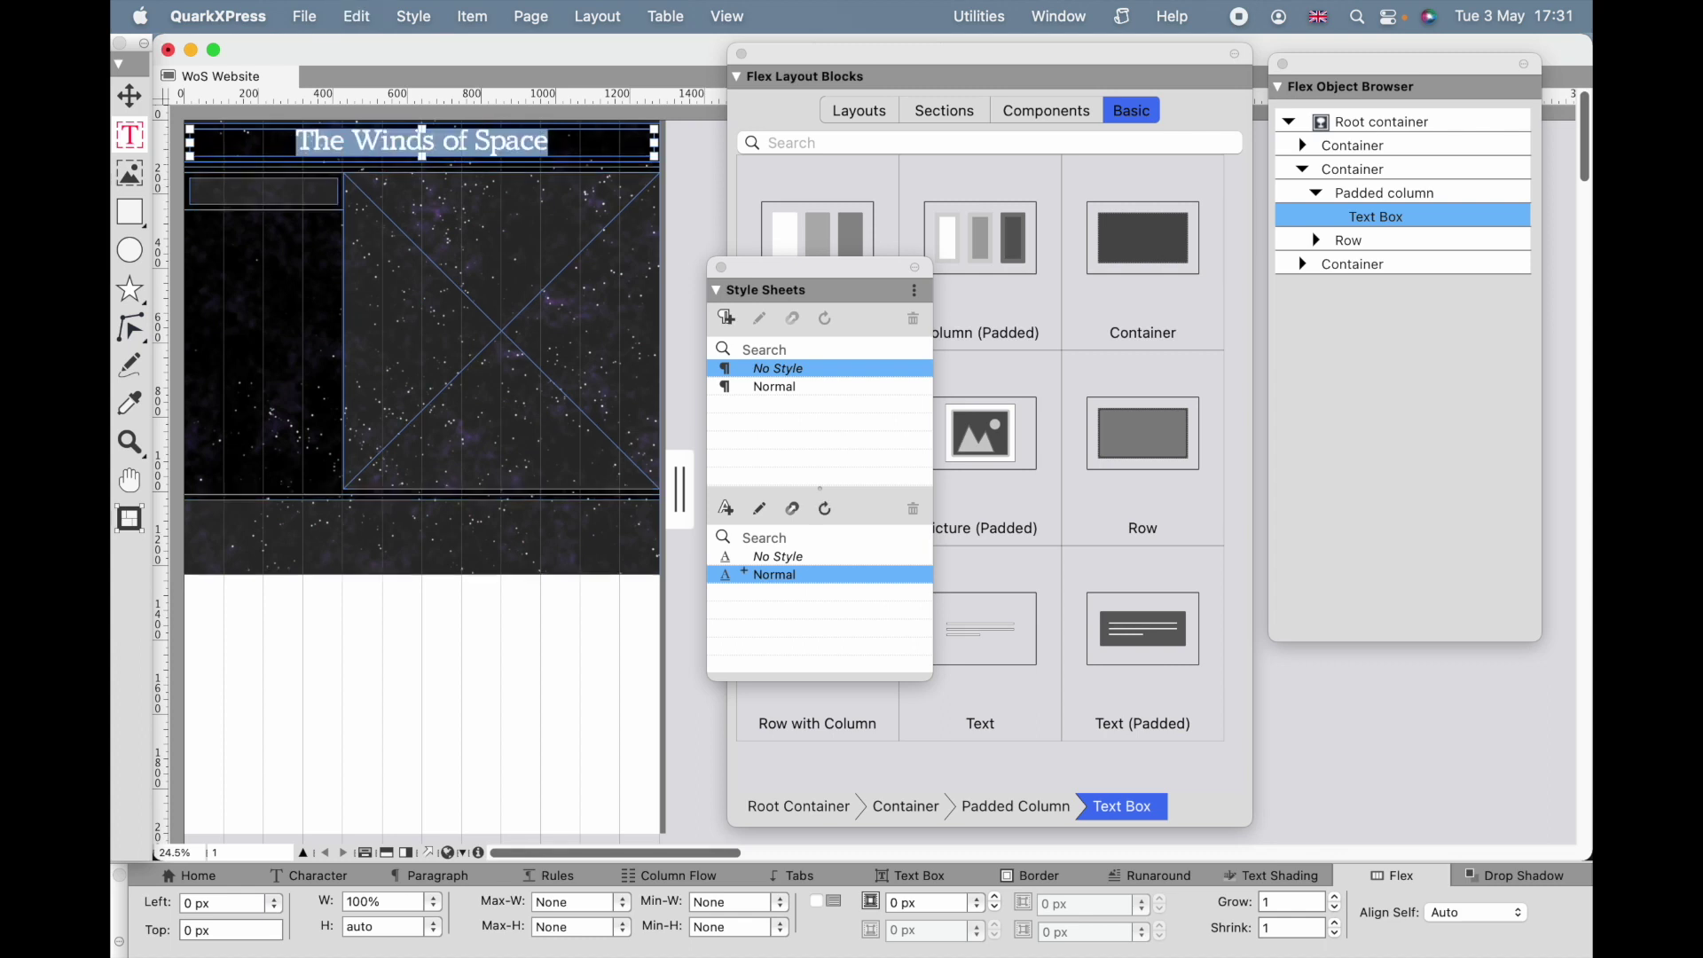
key("super+shift+period")
key("super+shift+period")
key("super+shift+period")
key("super+shift+period")
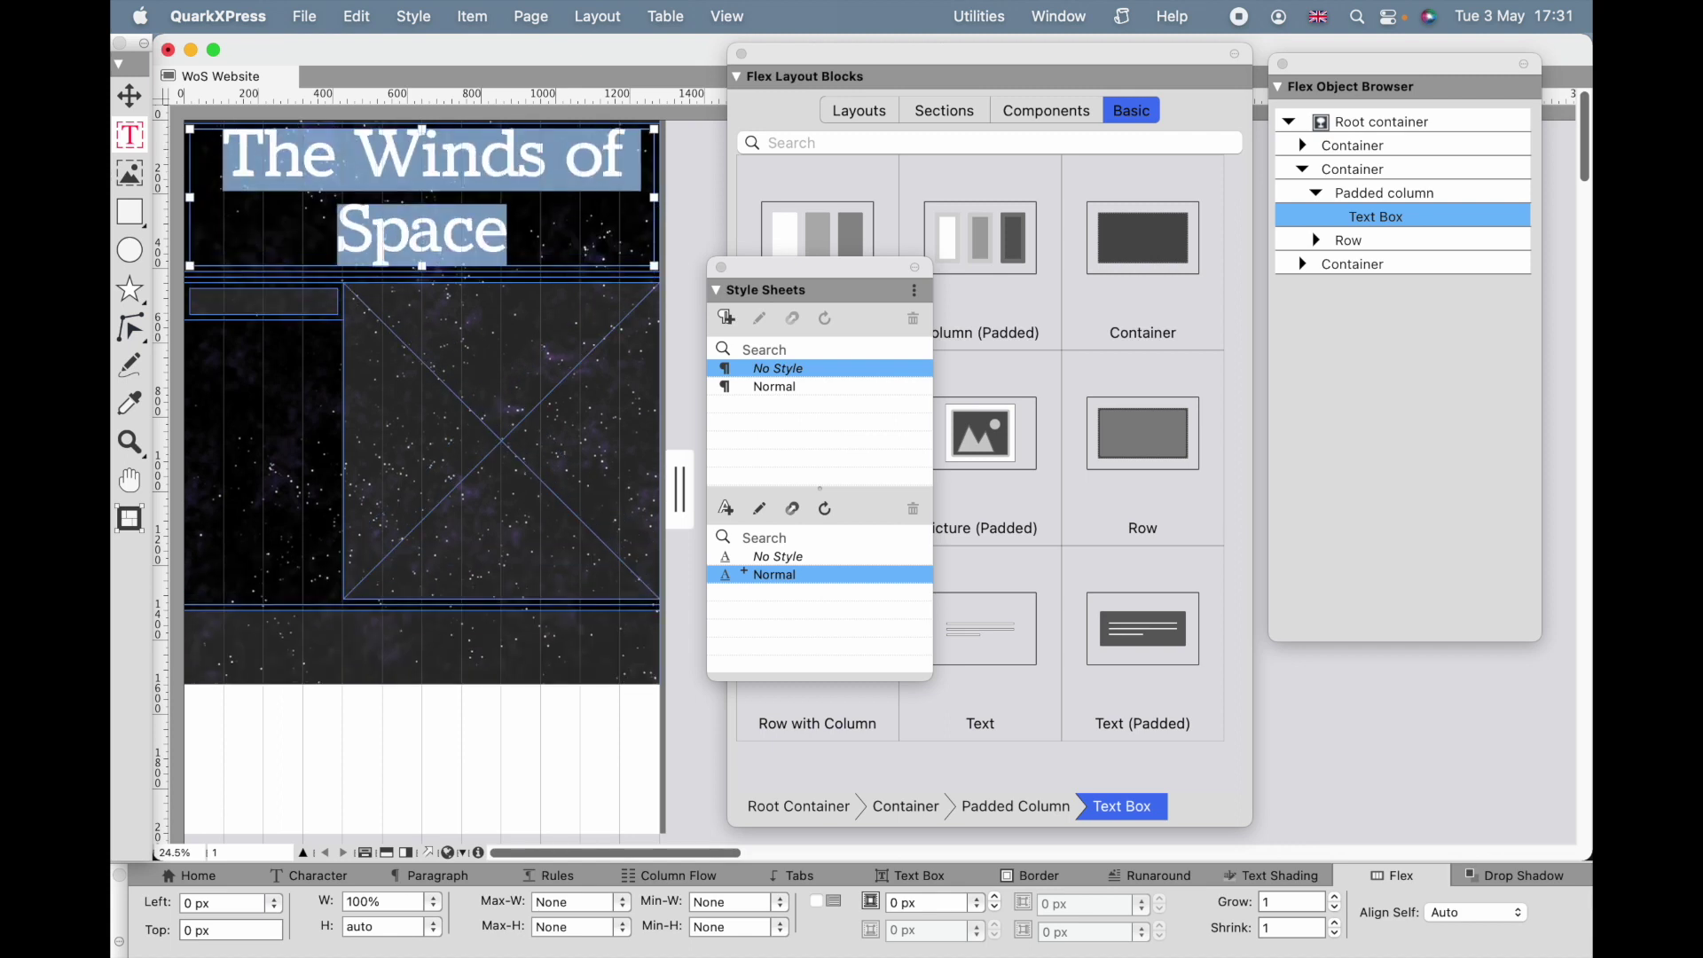
key("super+shift+period")
key("super+shift+comma")
key("super+shift+comma")
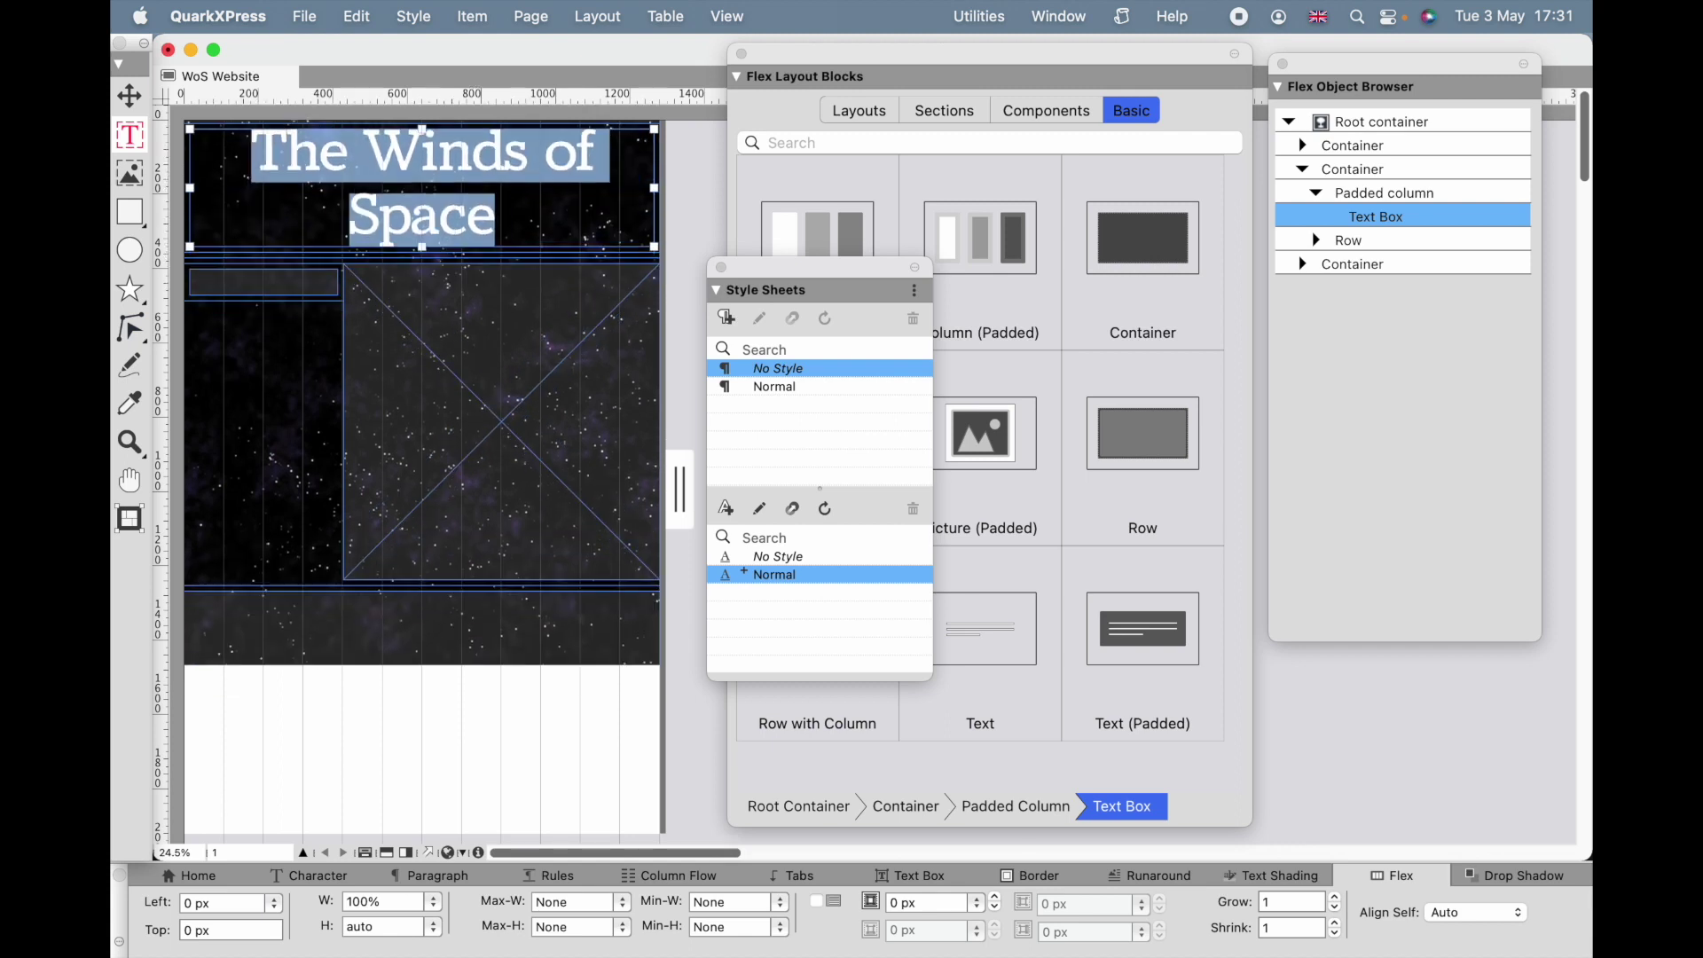
key("super+shift+comma")
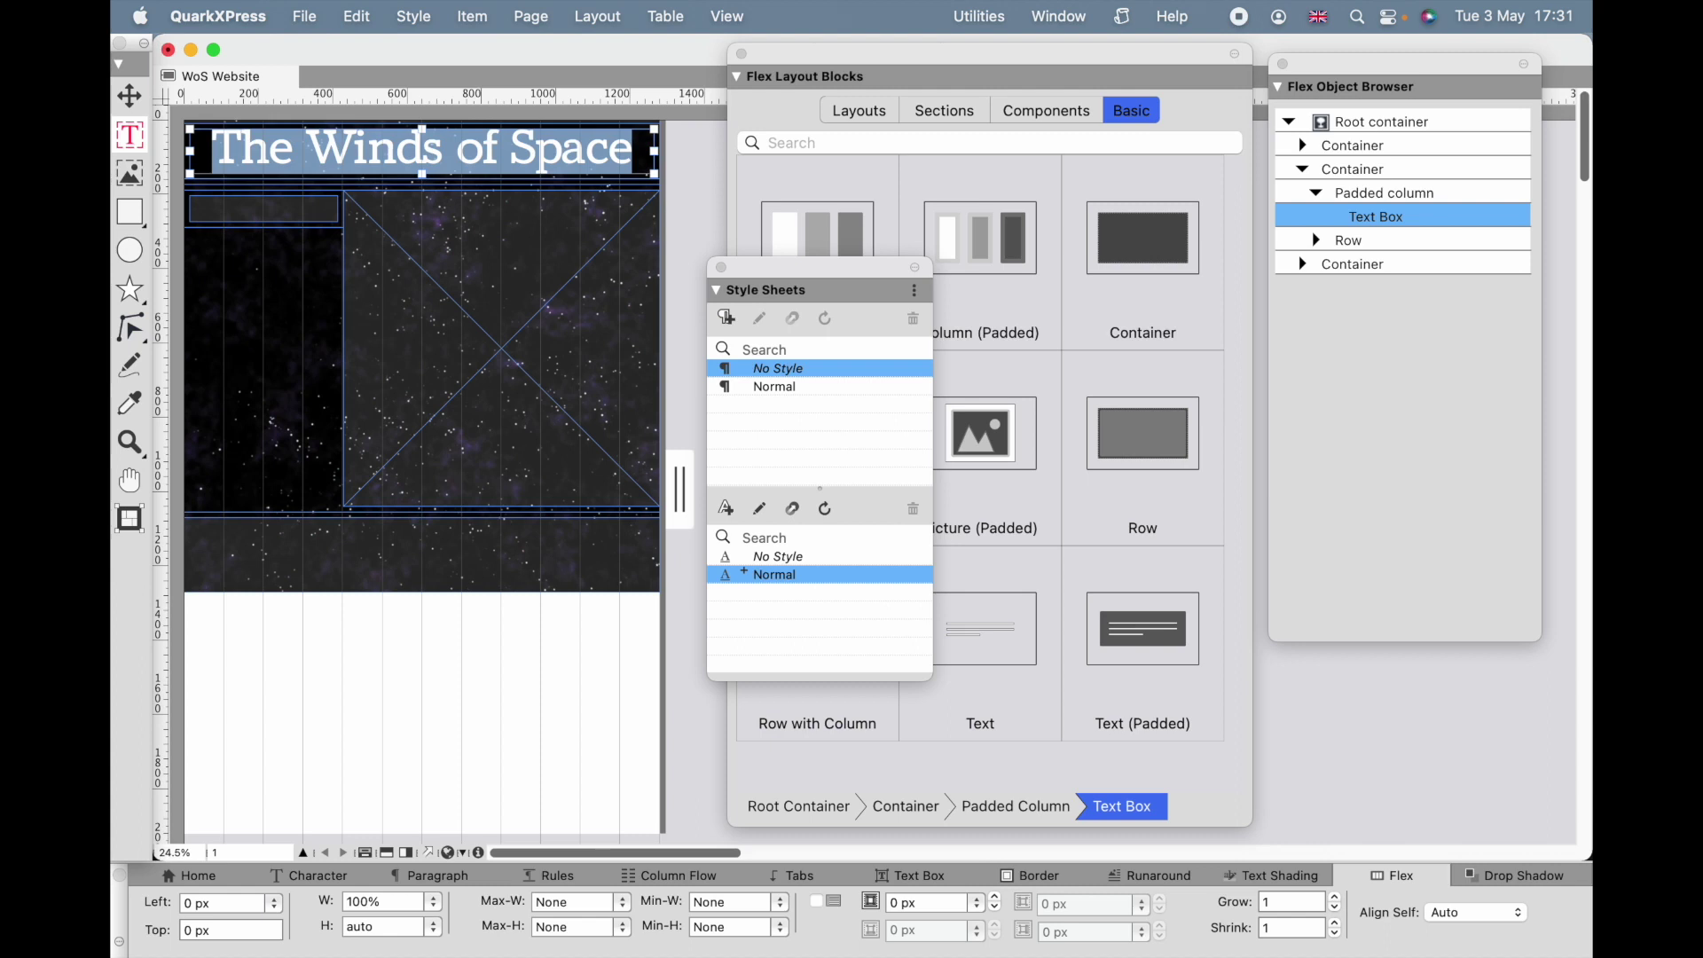
- Set the Normal character style's size to 18 pt and save the style sheet
left_click(246, 208)
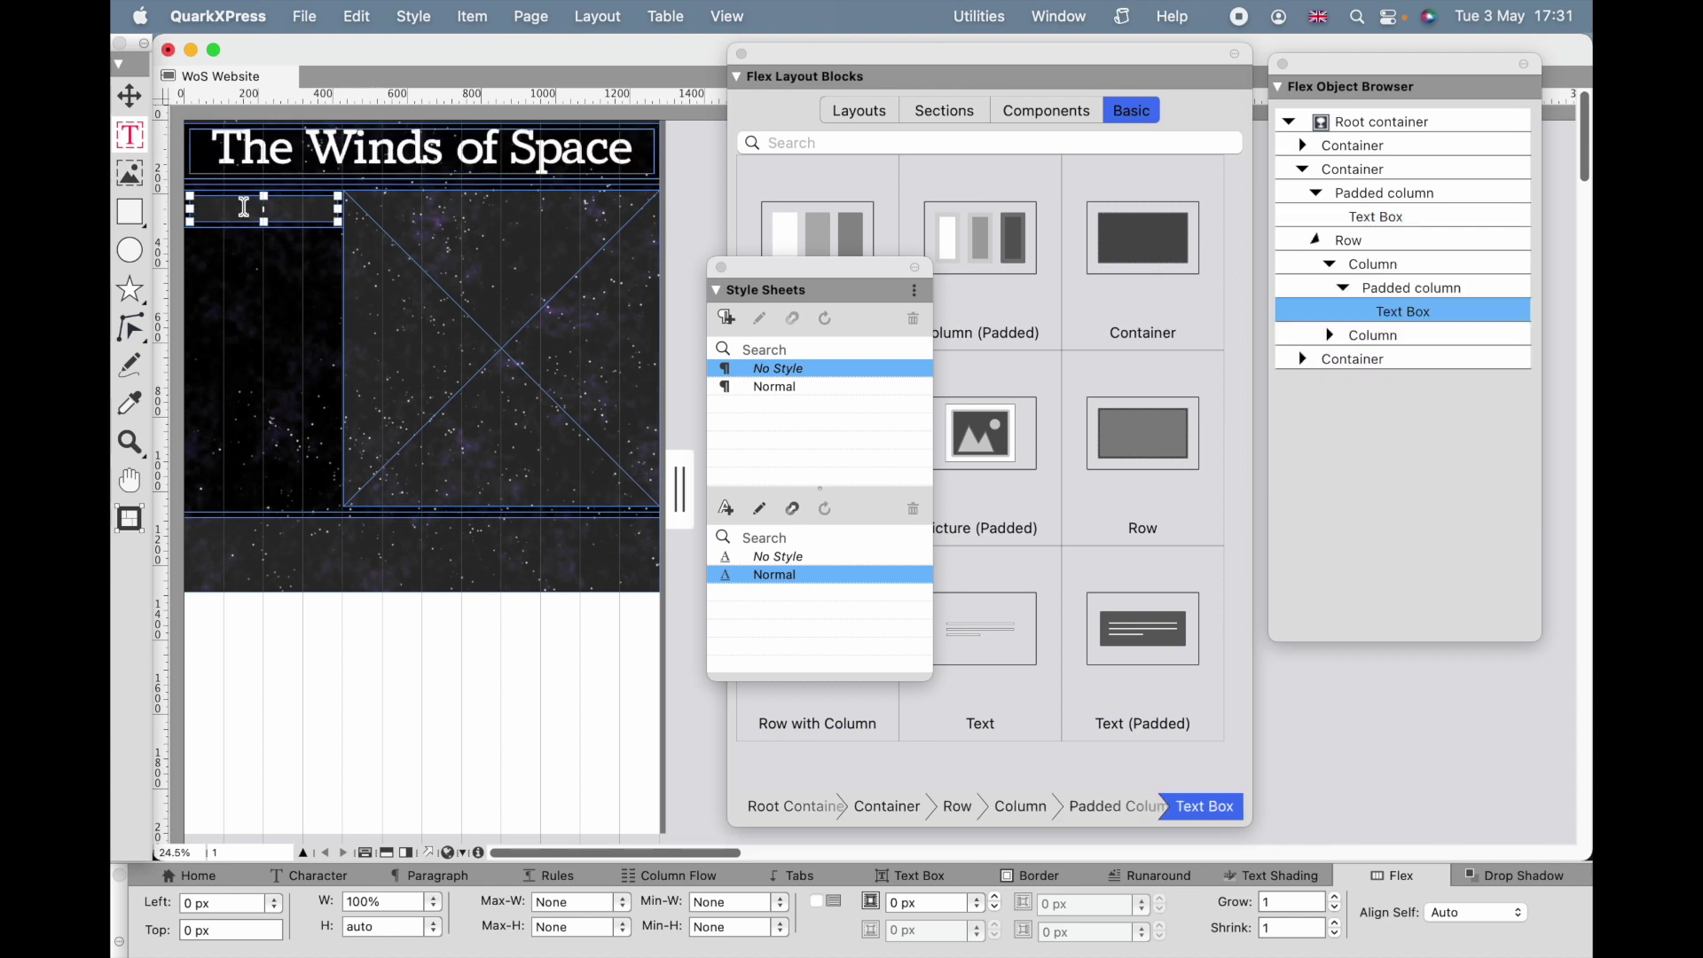
left_click(760, 509)
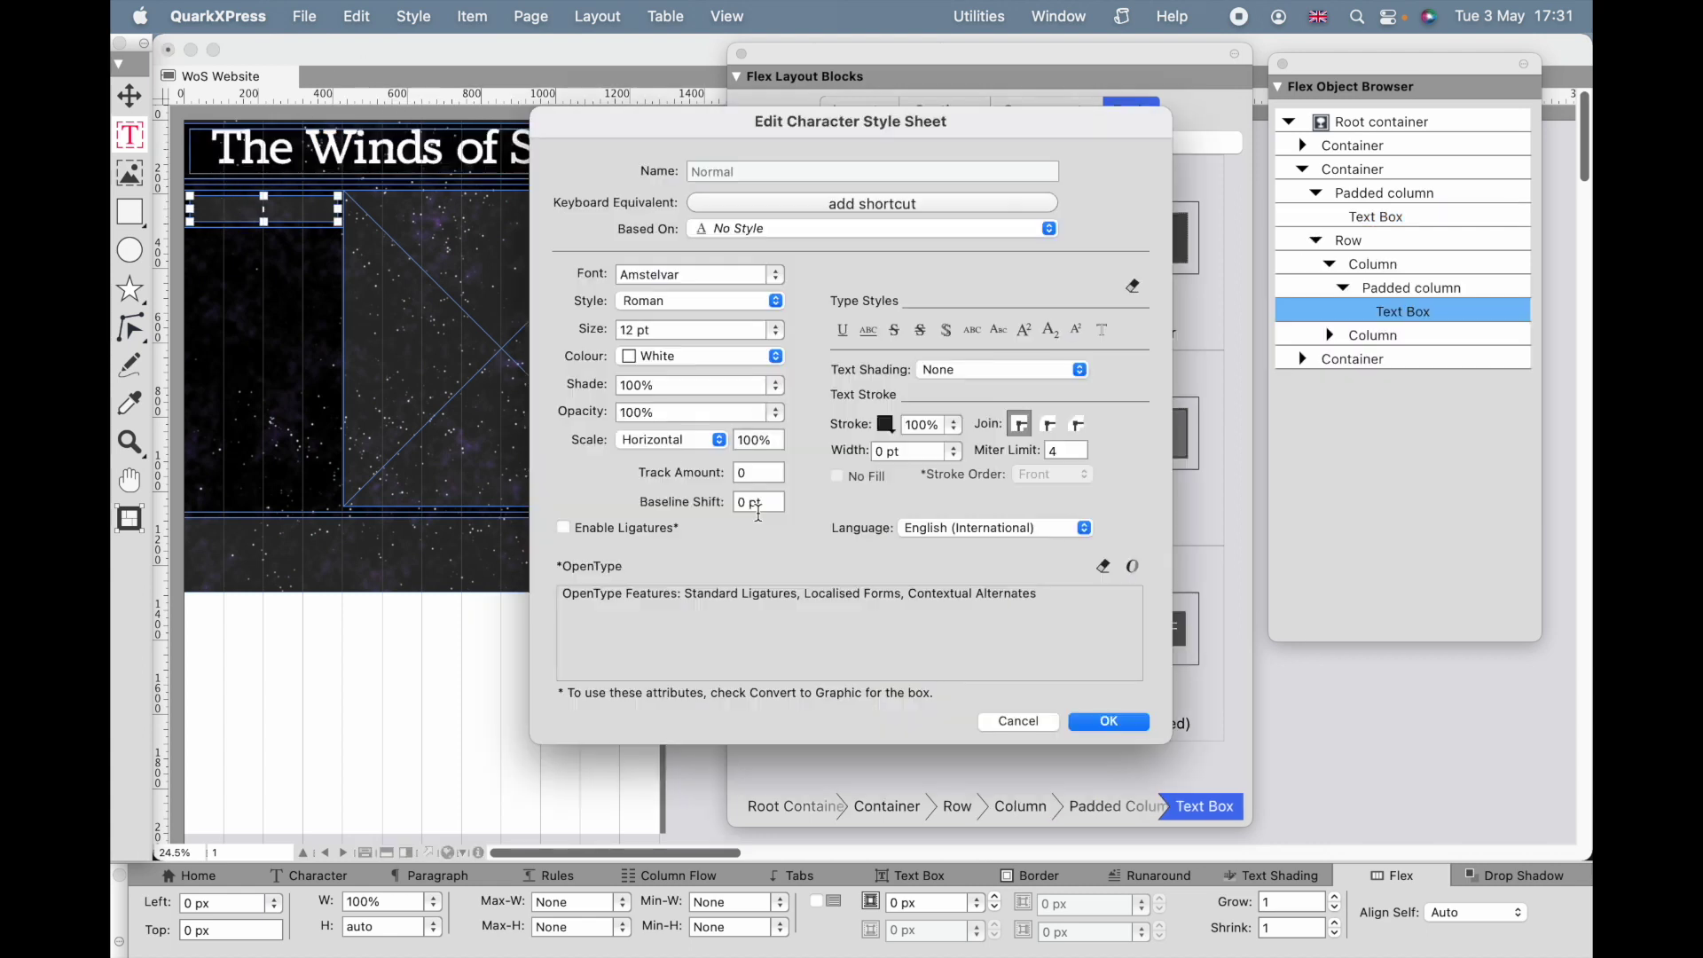
left_click(1019, 721)
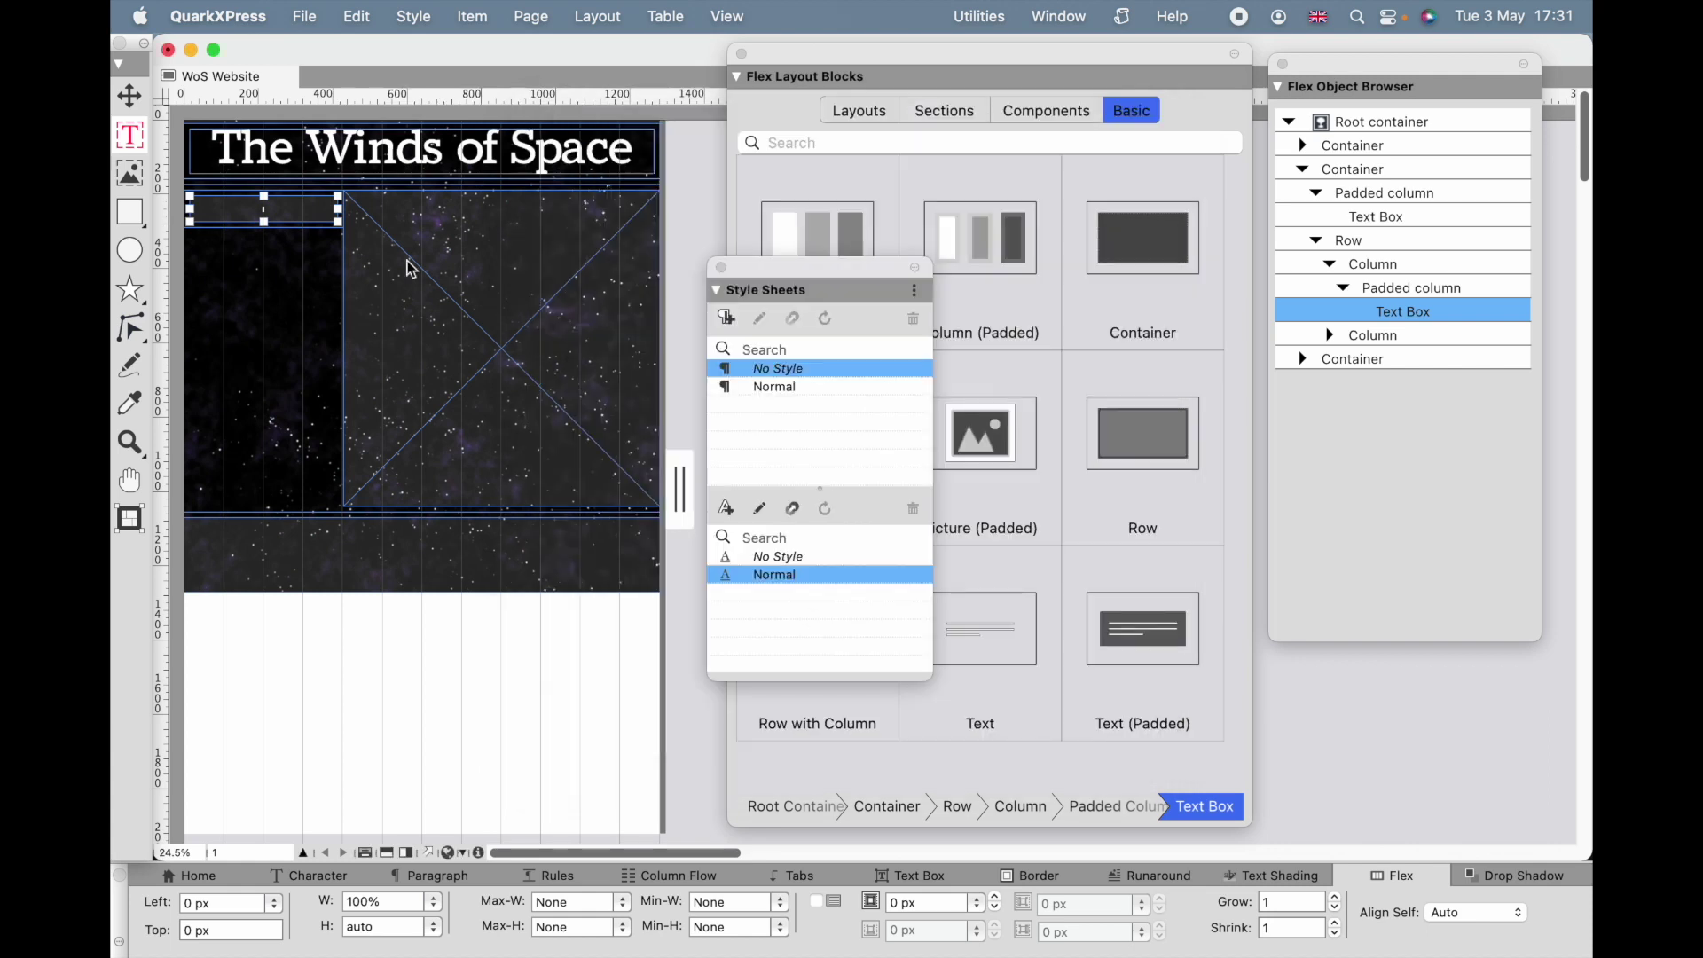
left_click(760, 509)
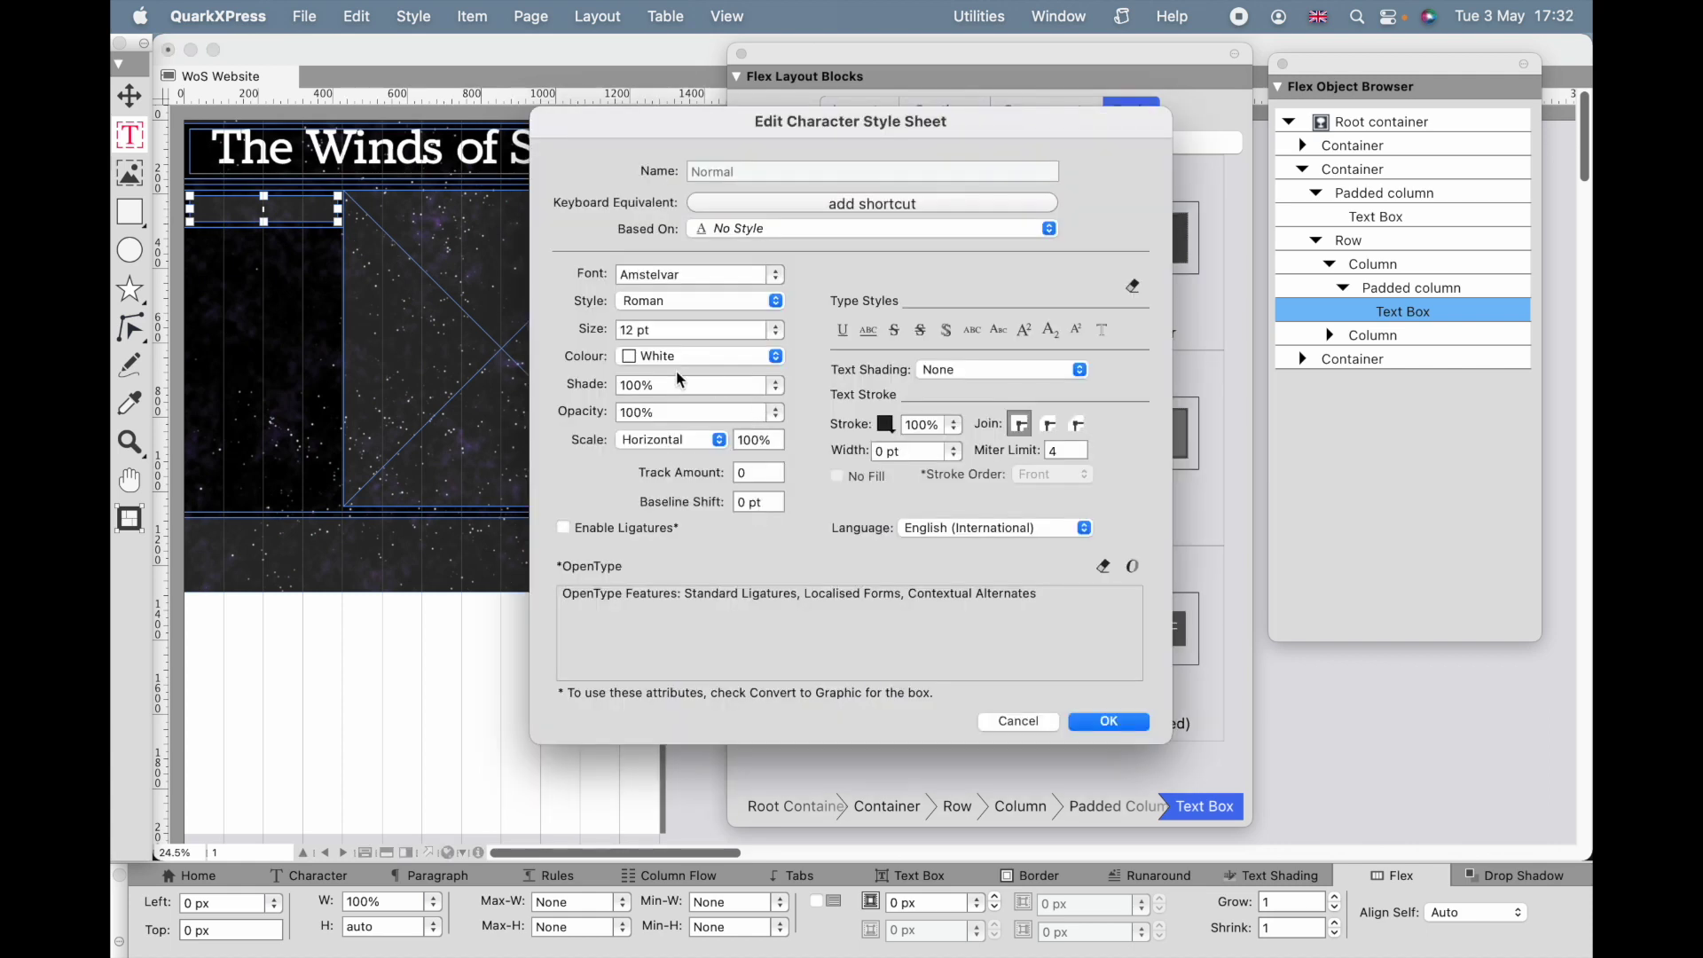
left_click_drag(666, 330, 562, 336)
type("18")
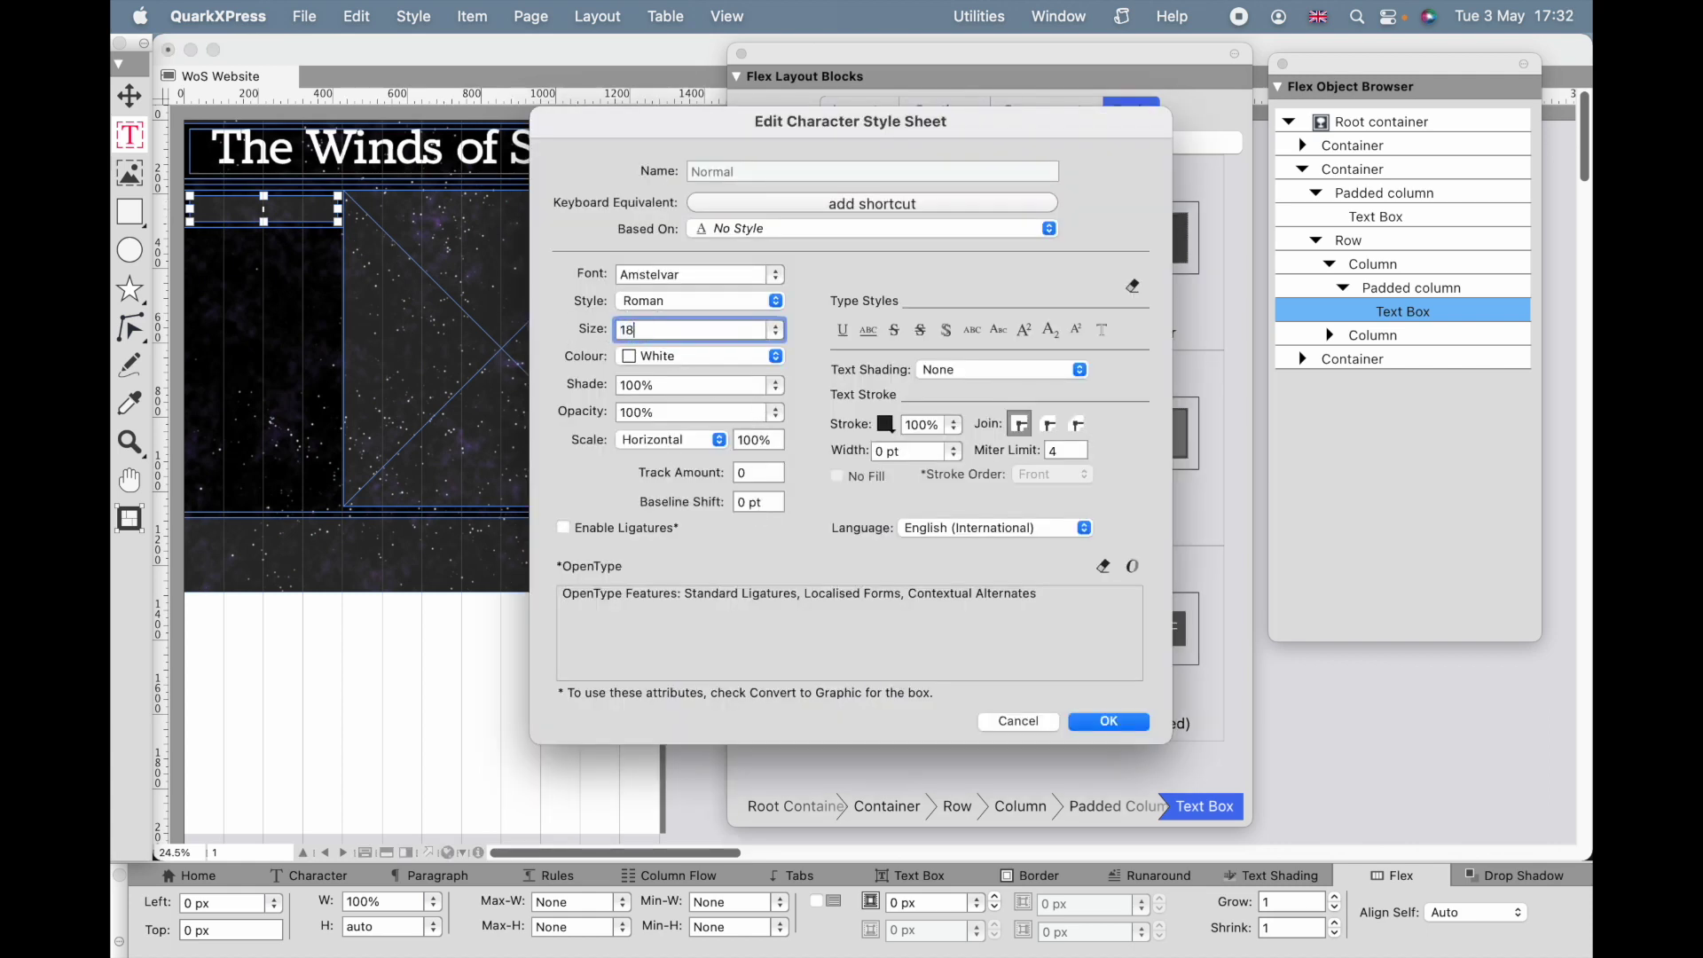
left_click(1120, 725)
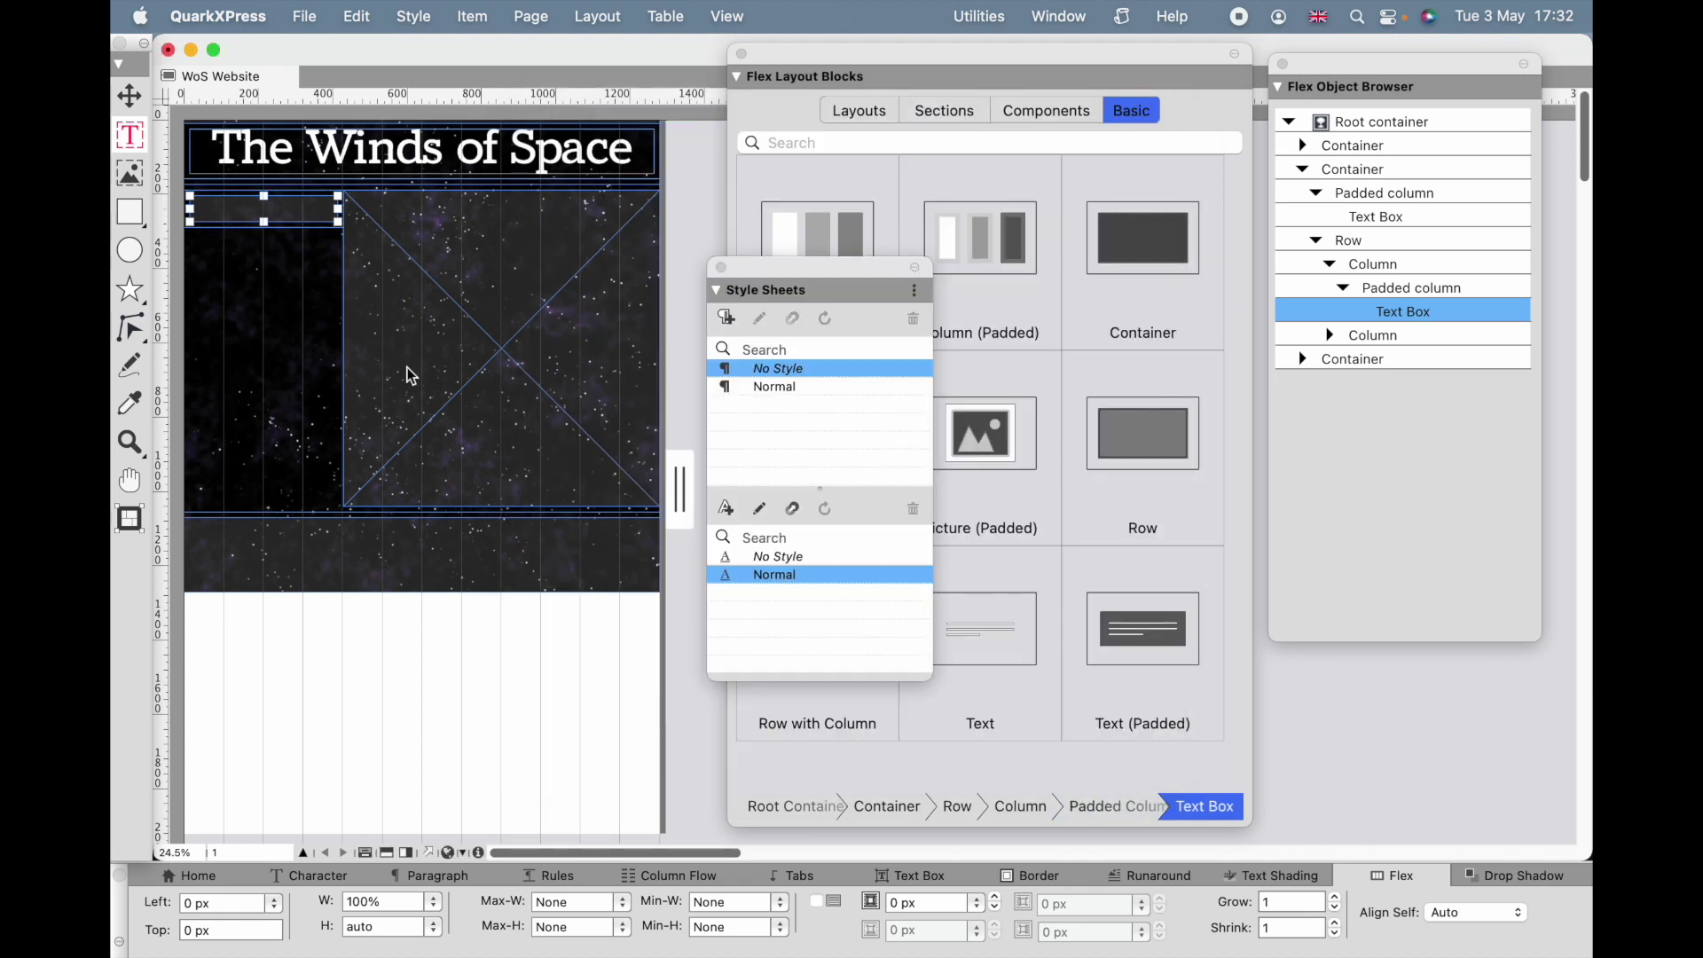
- Import Text mayday.txt into the text box beside the picture box and enlarge all of its text
key("super+e")
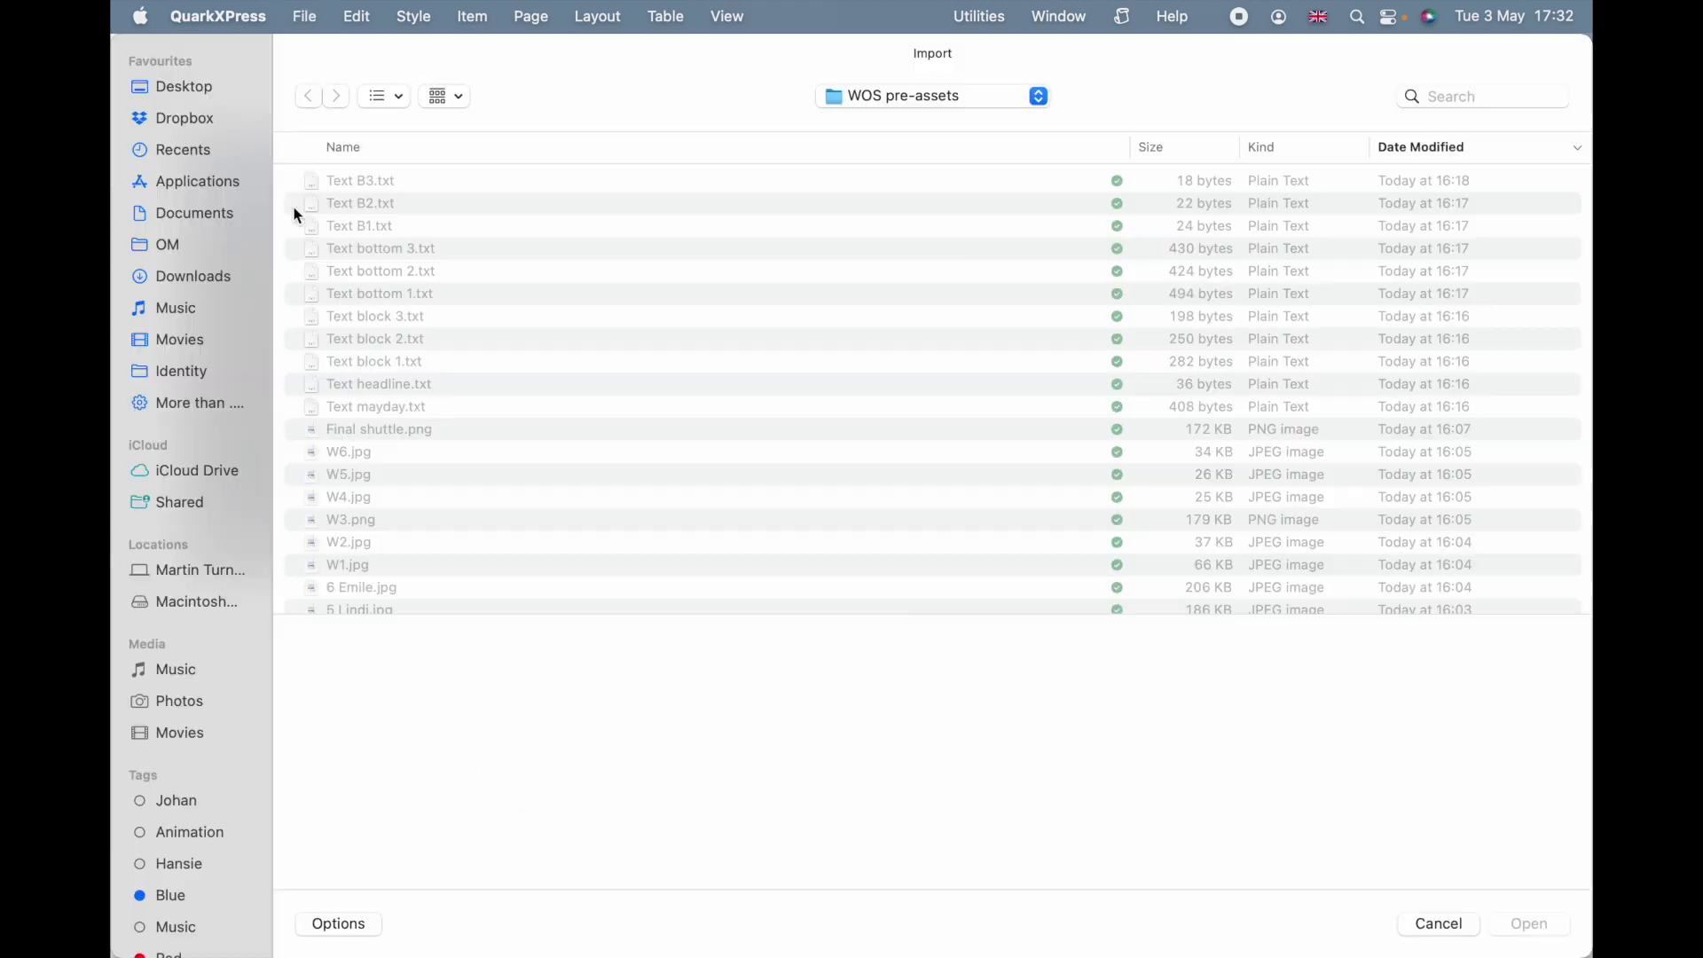
scroll(439, 294, "down", 3)
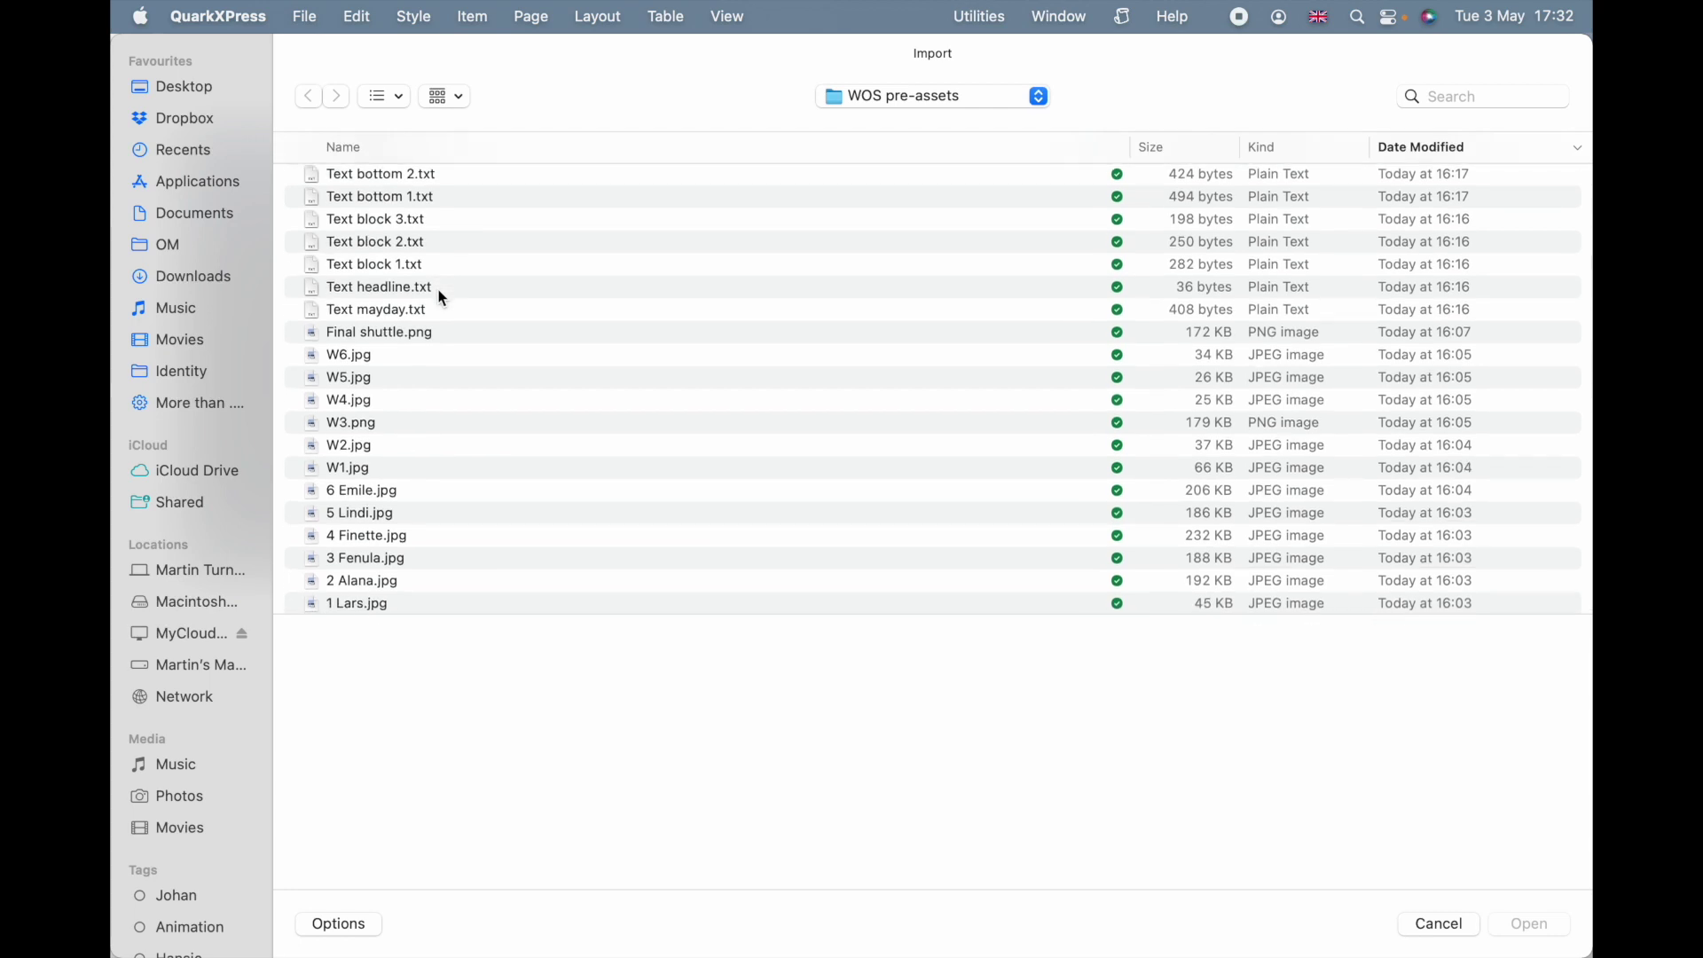
left_click(393, 313)
key("Return")
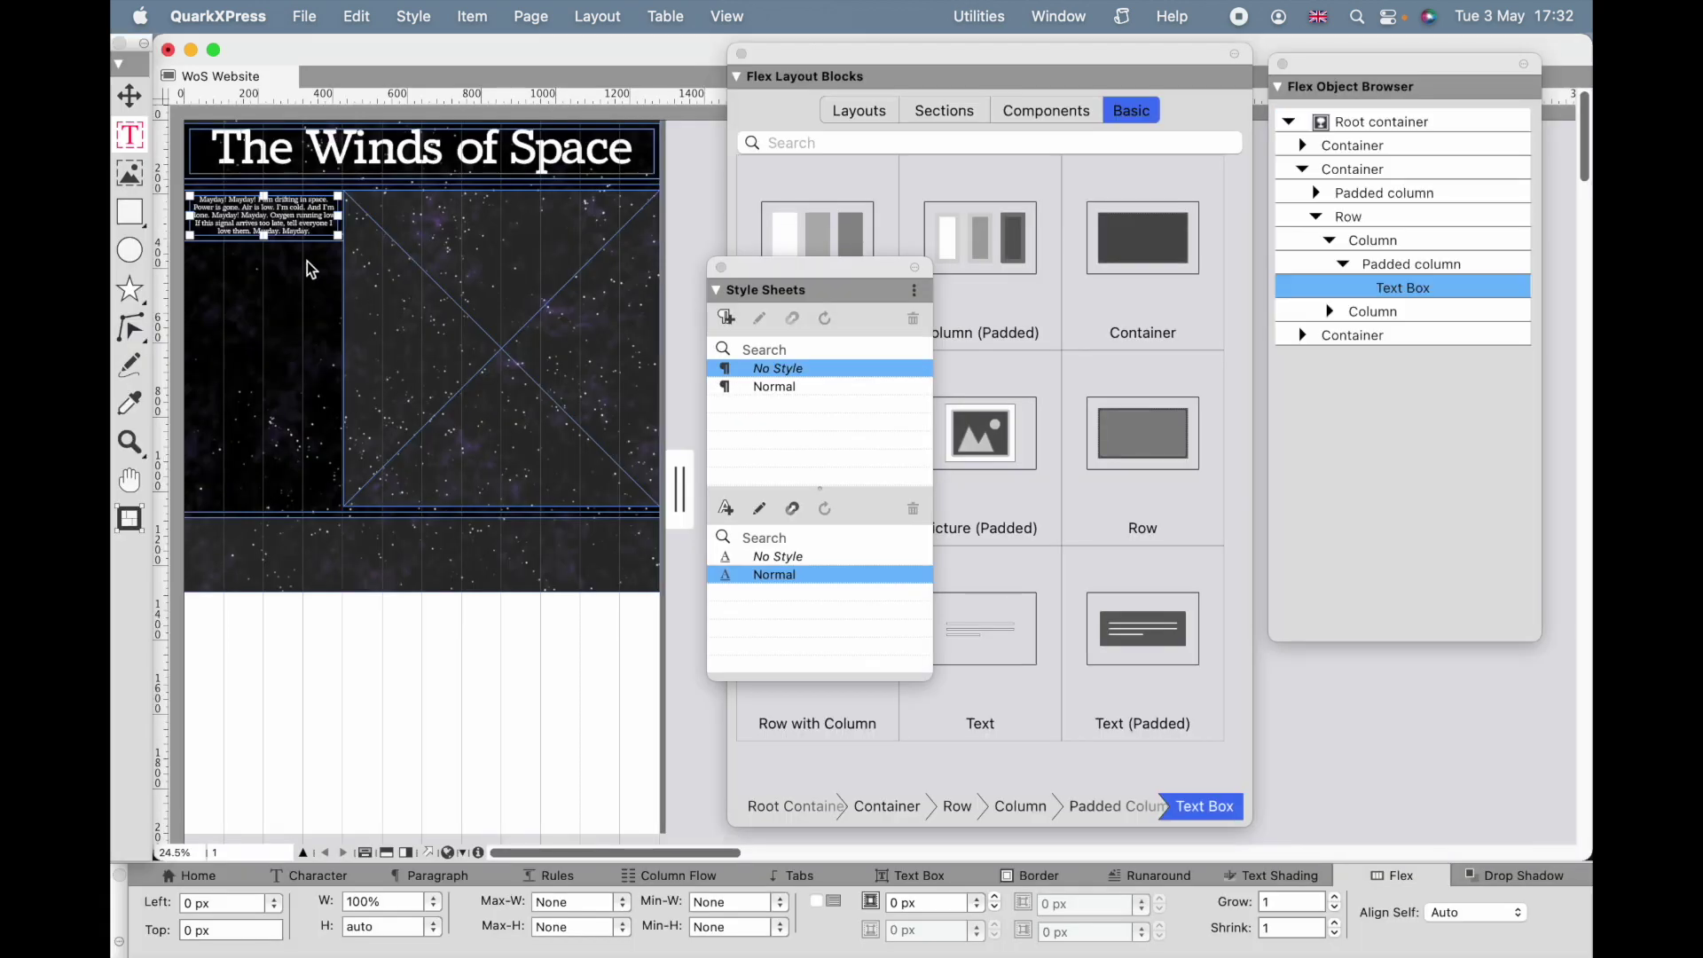
key("super+a")
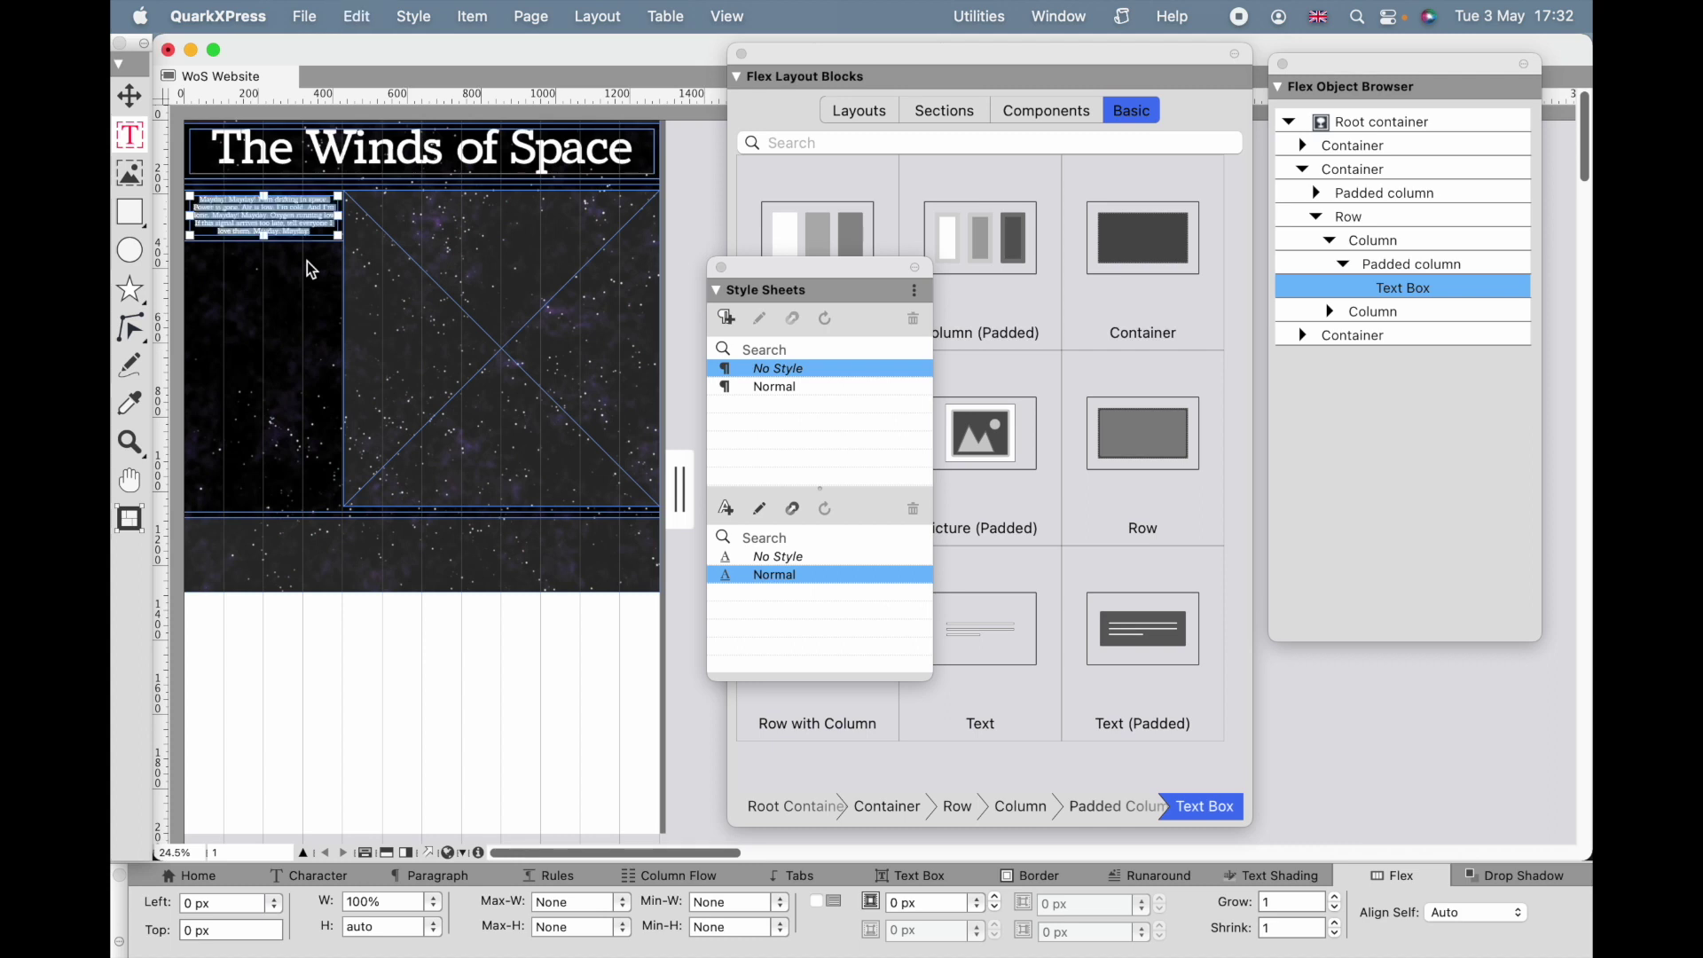
key("super+shift+period")
key("super+shift+period")
key("super+shift+period")
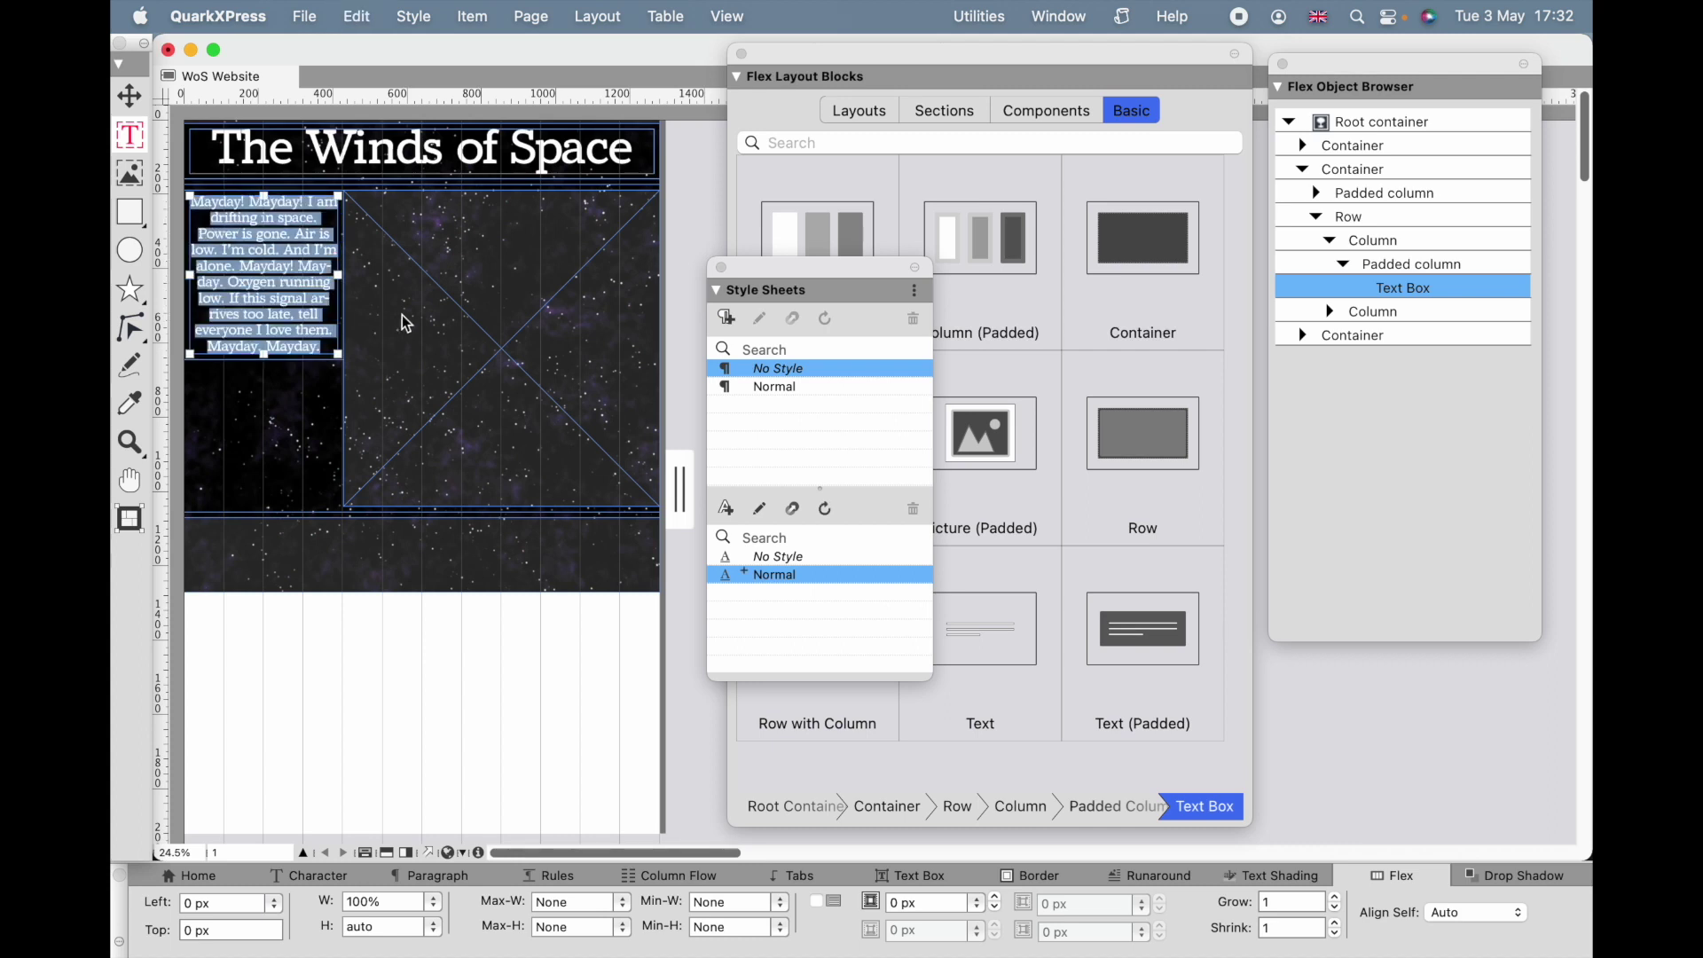
- Import Final shuttle.png into the picture box and set the box's background colour to None
left_click(451, 281)
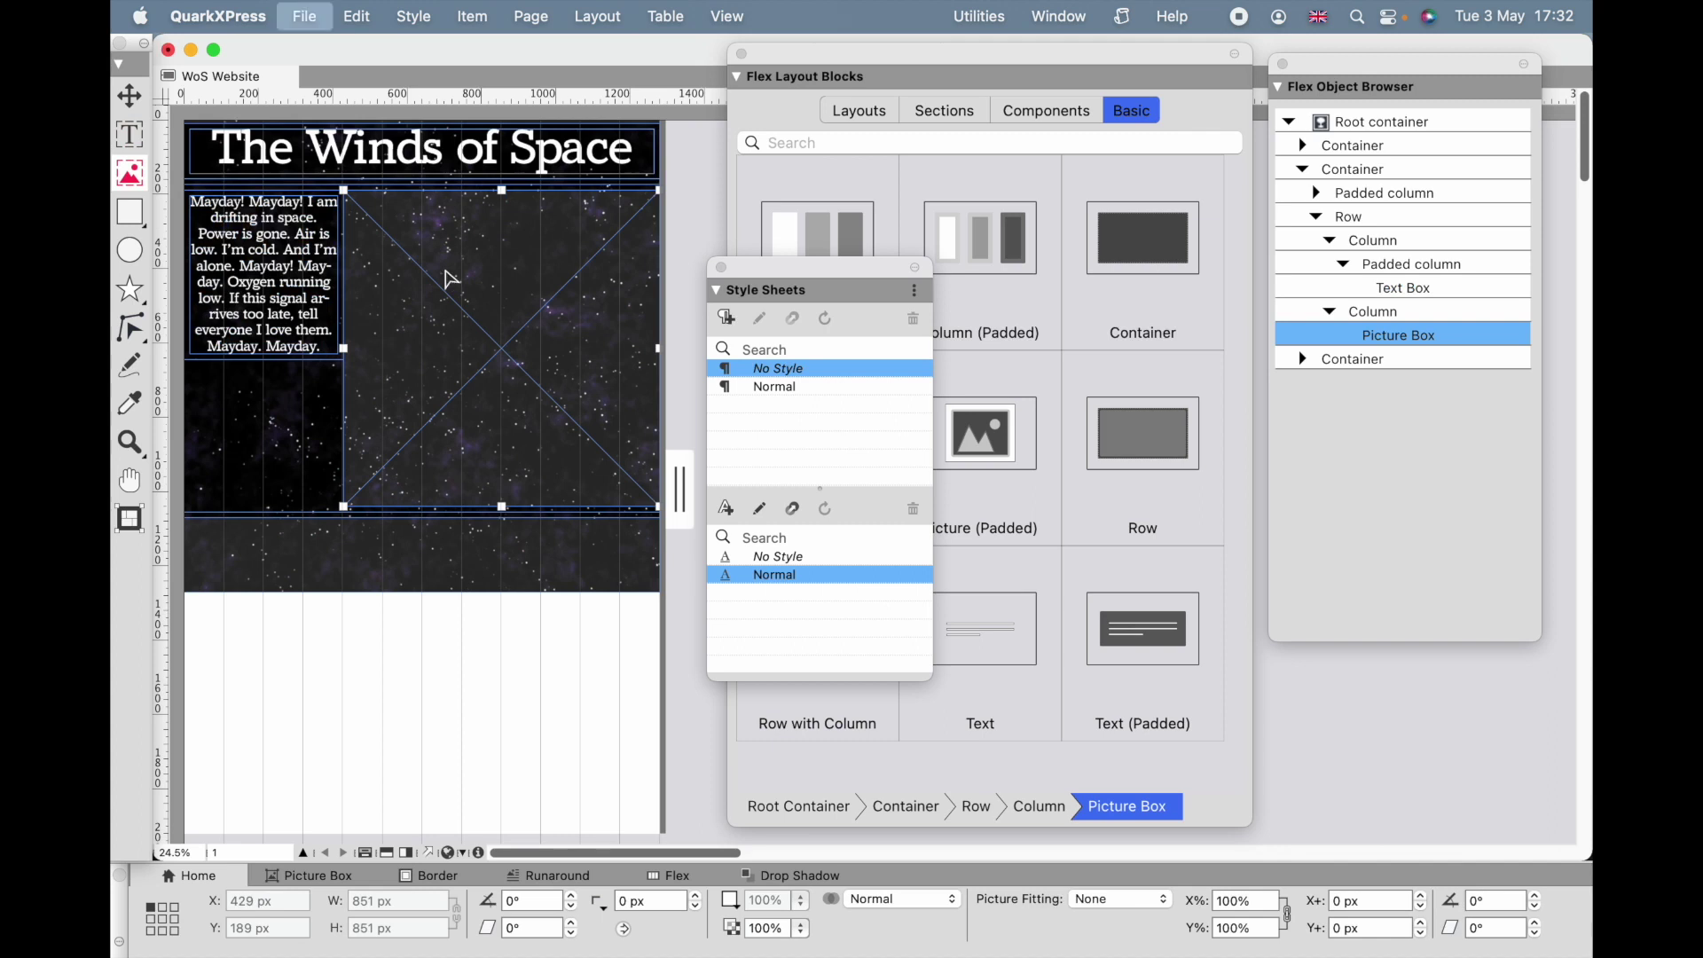
key("super+e")
scroll(544, 506, "down", 3)
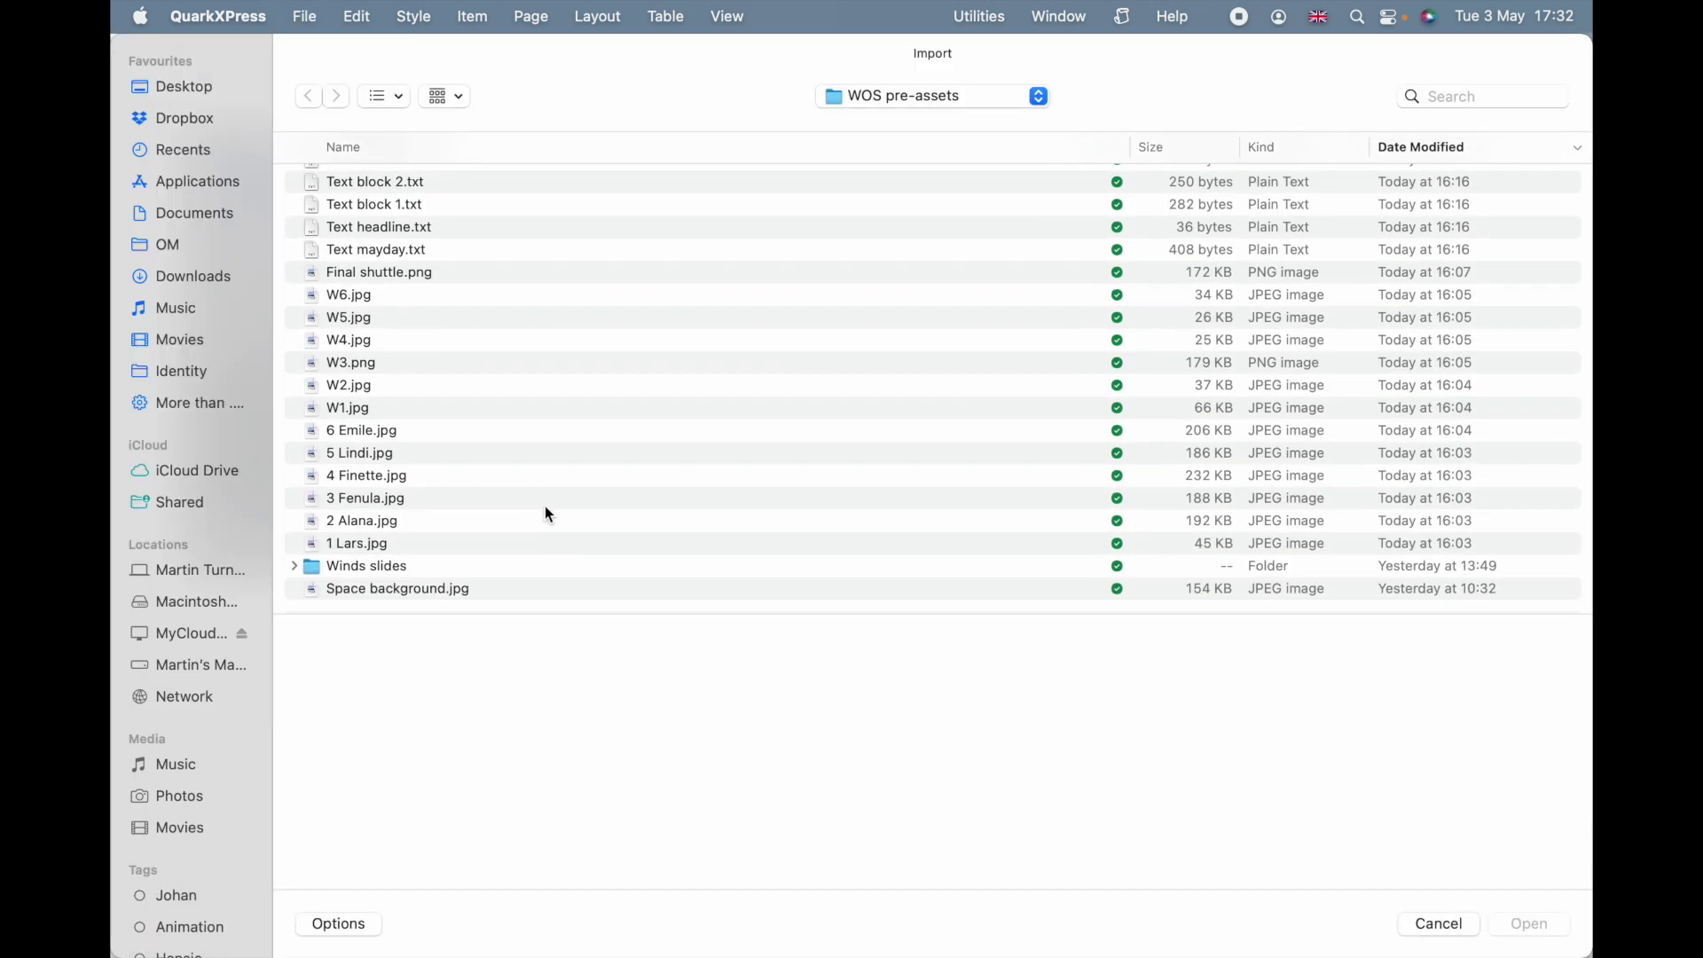
left_click(391, 275)
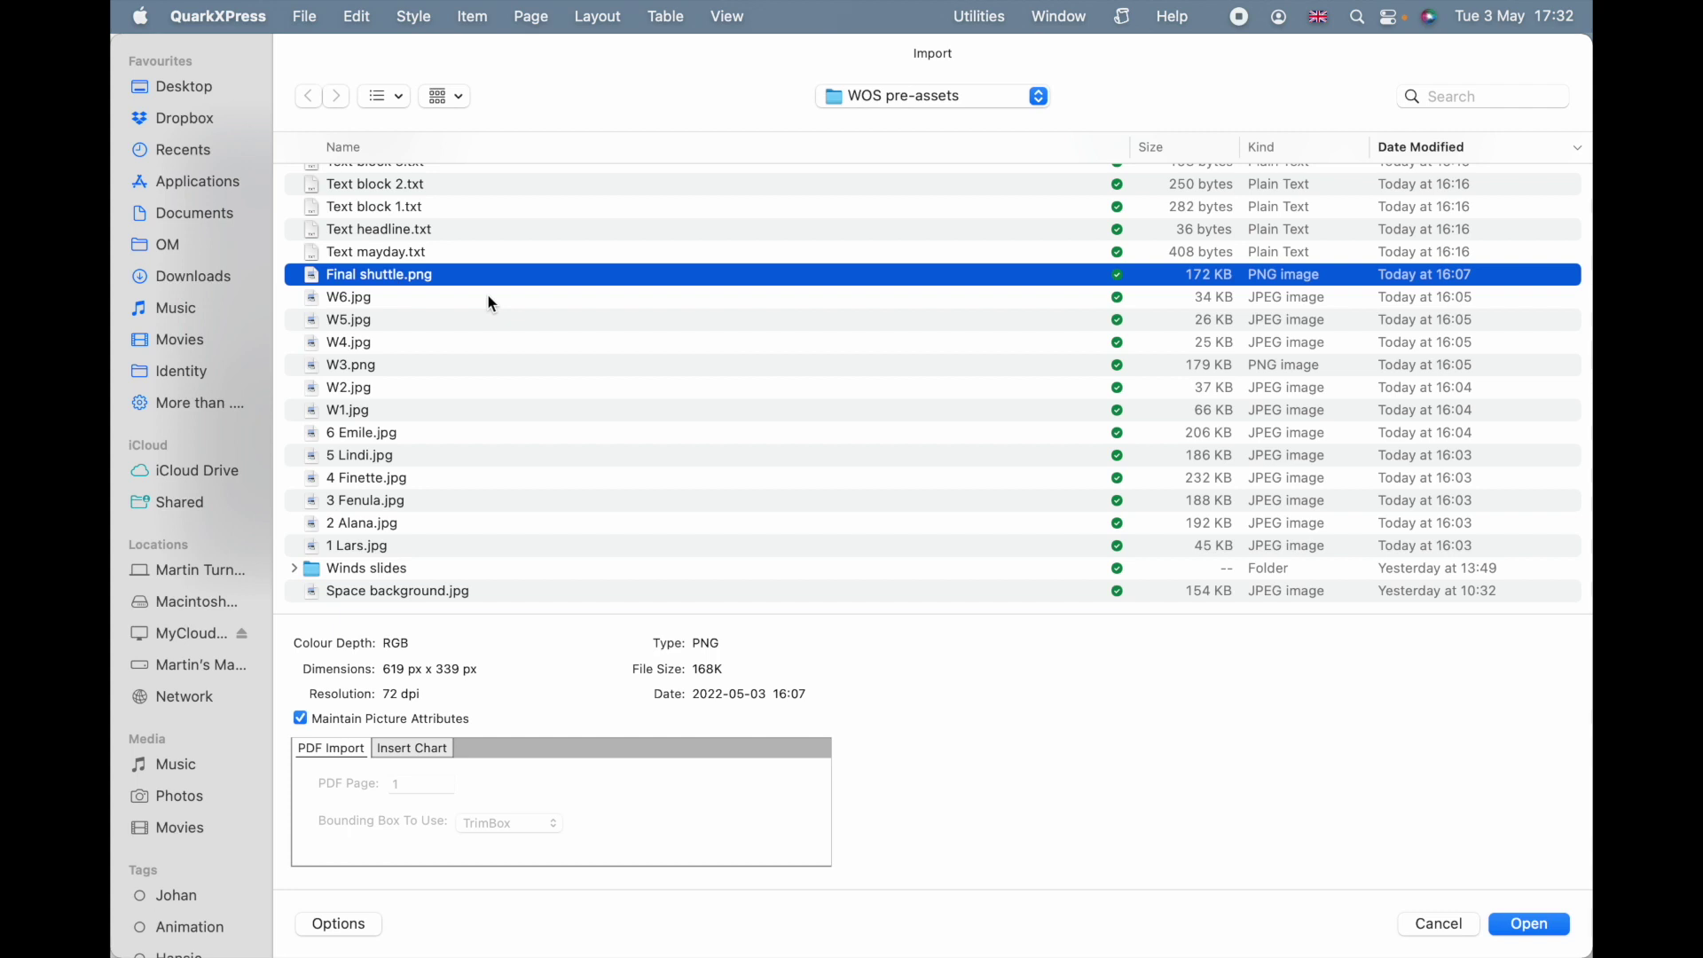
key("Return")
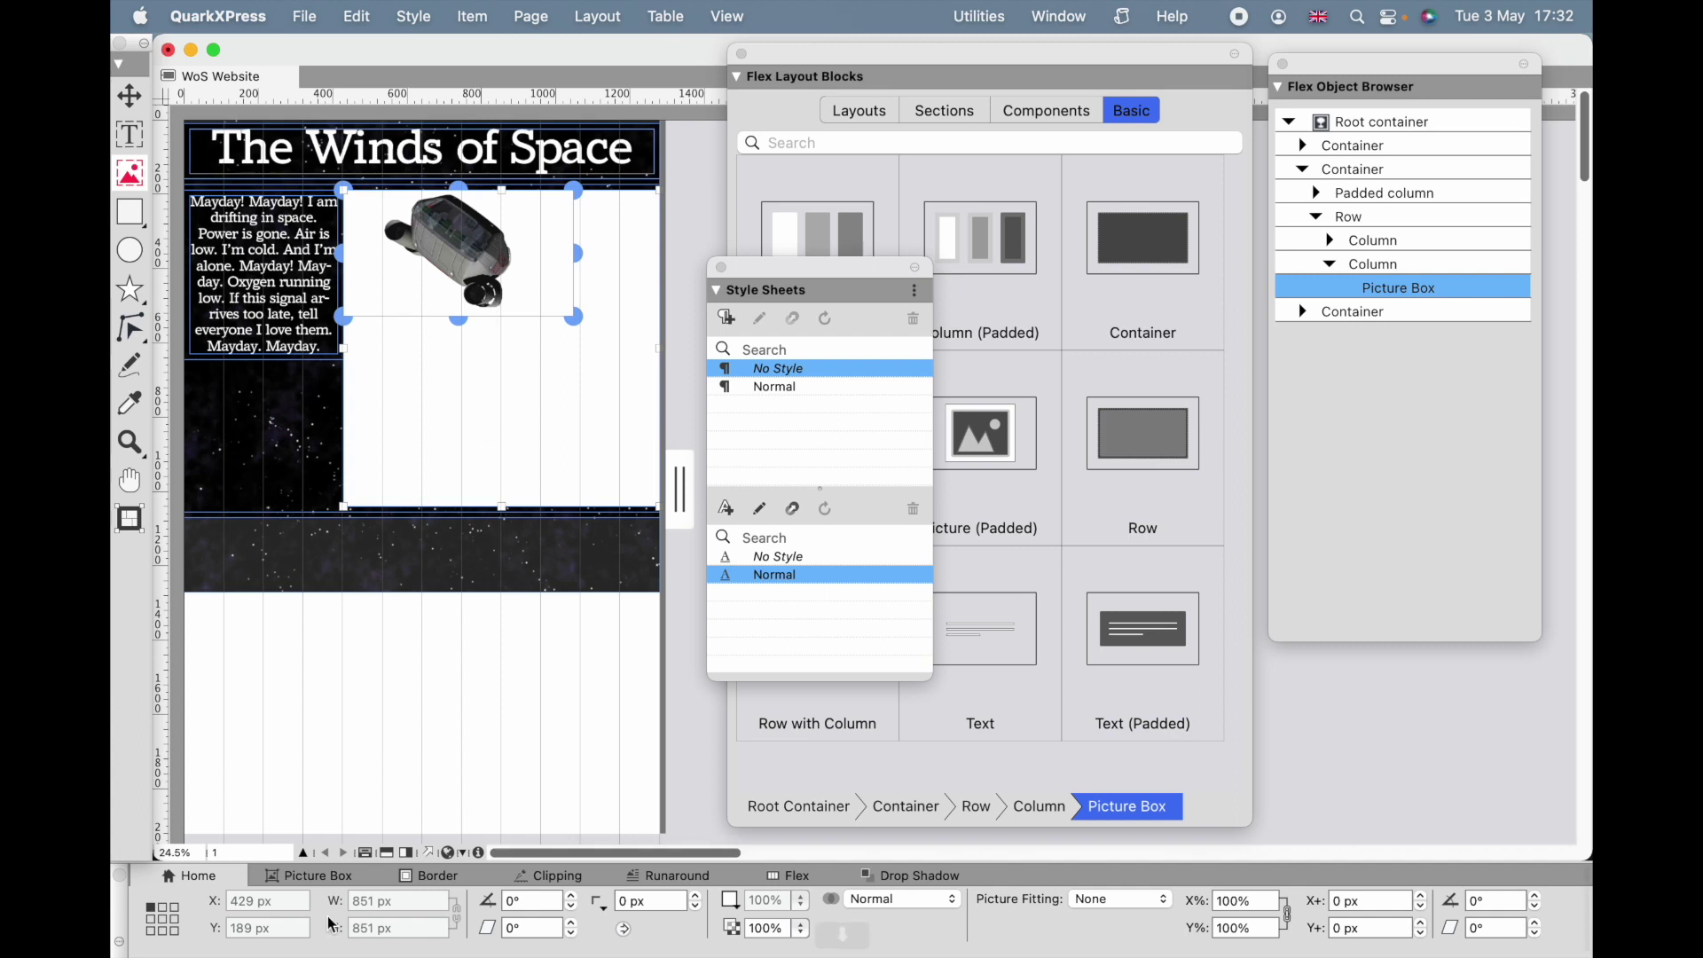
left_click(731, 900)
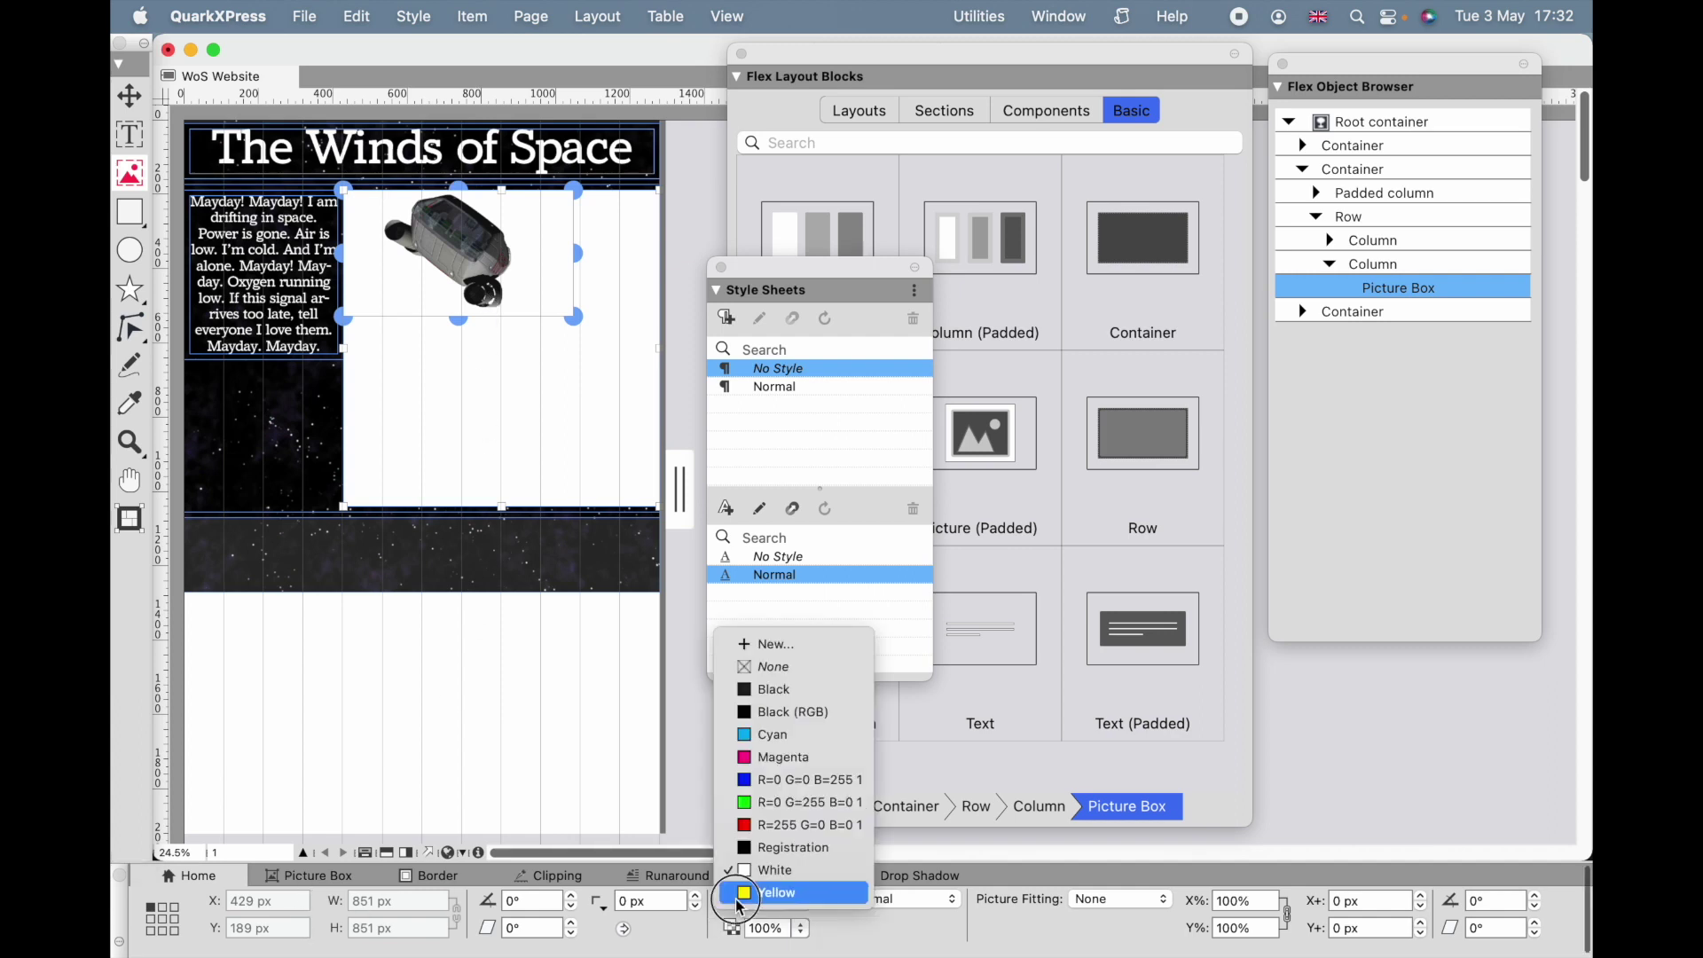
left_click(801, 673)
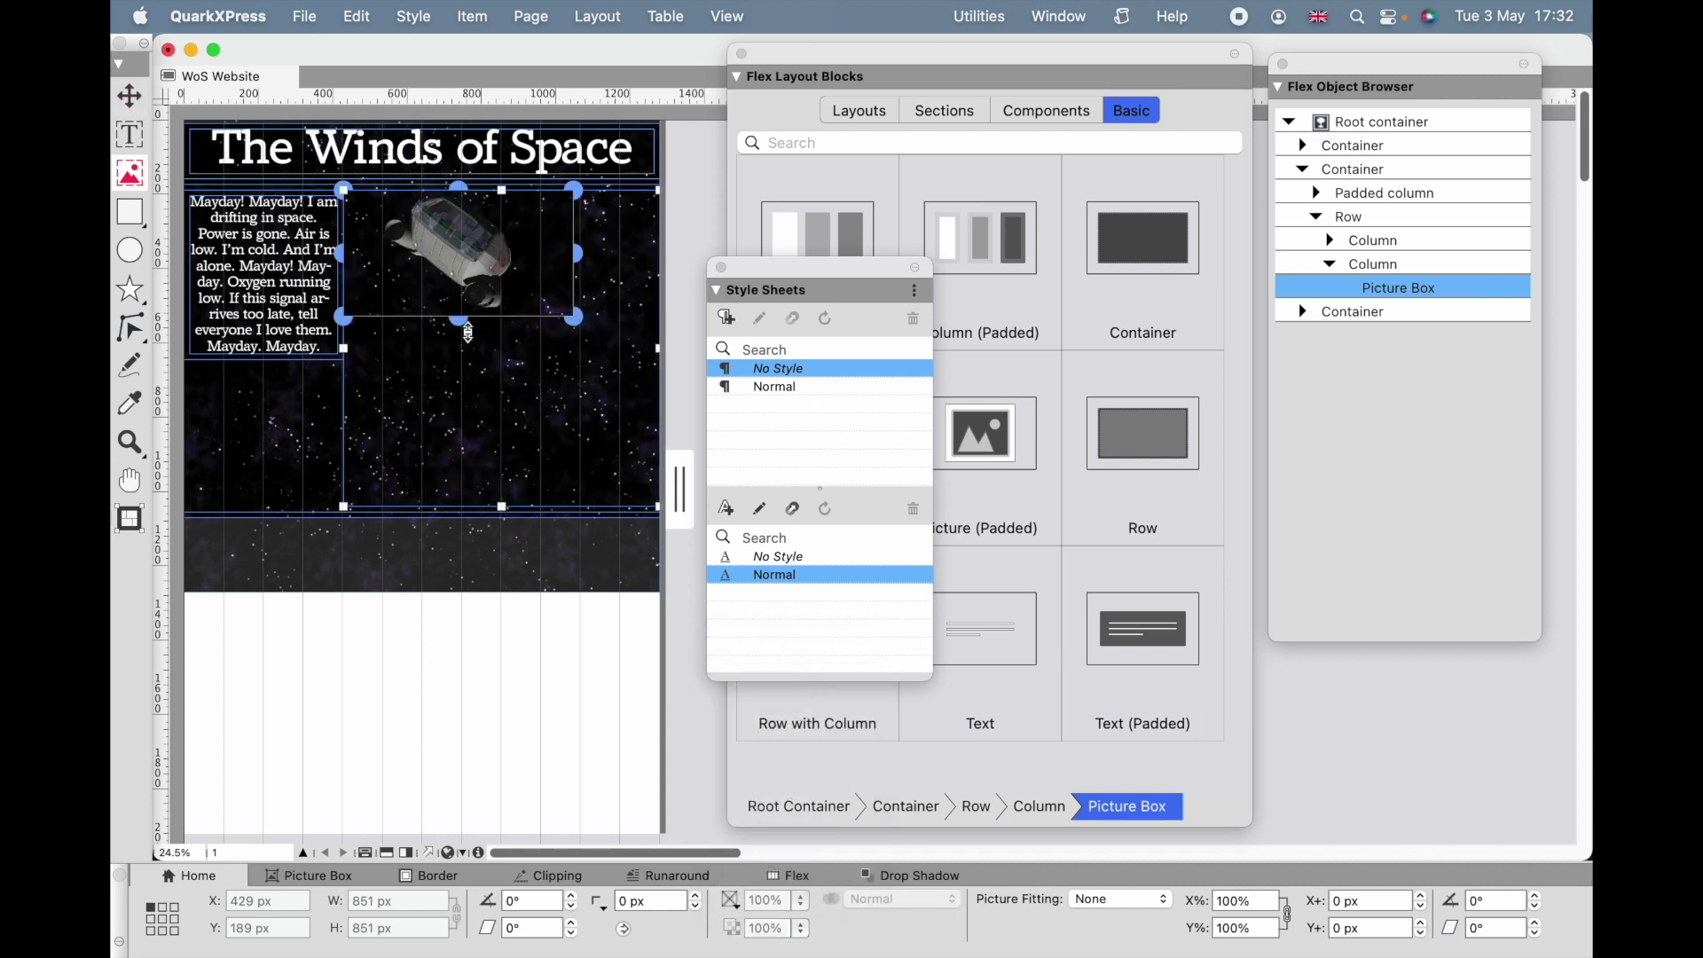
- Scale the shuttle picture to about 123% and shorten its picture box to about 455 px high
left_click_drag(570, 317, 657, 359)
left_click_drag(656, 358, 628, 346)
left_click_drag(503, 513, 503, 371)
left_click_drag(330, 356, 322, 353)
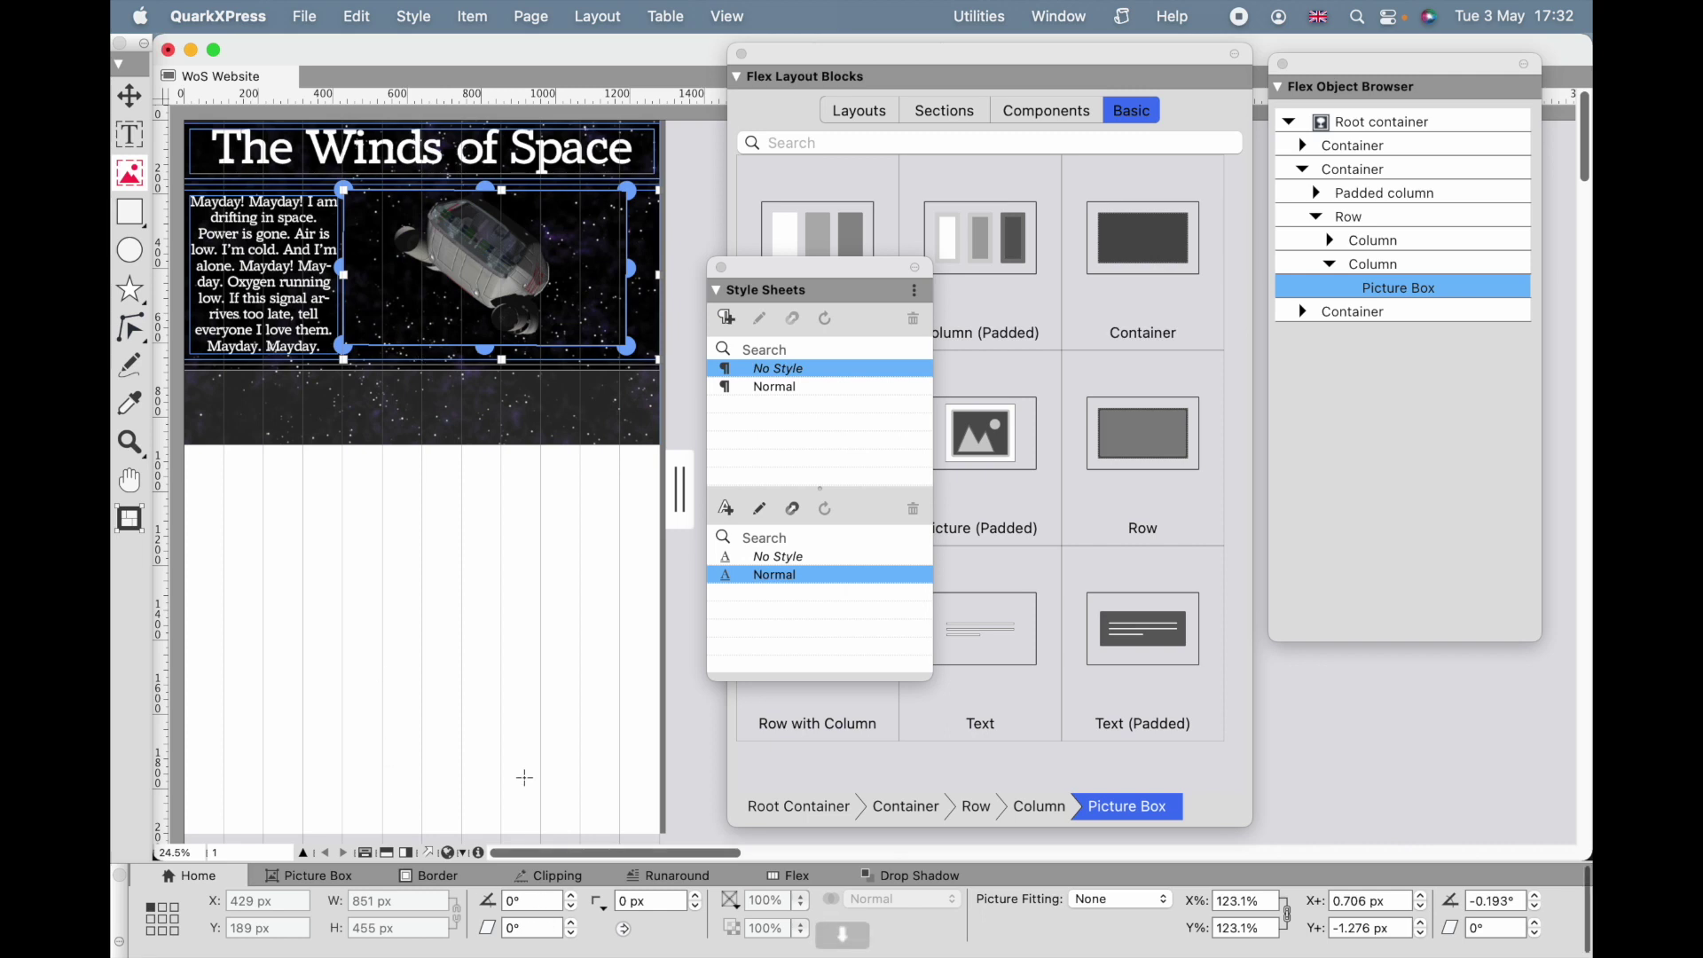
left_click(439, 306)
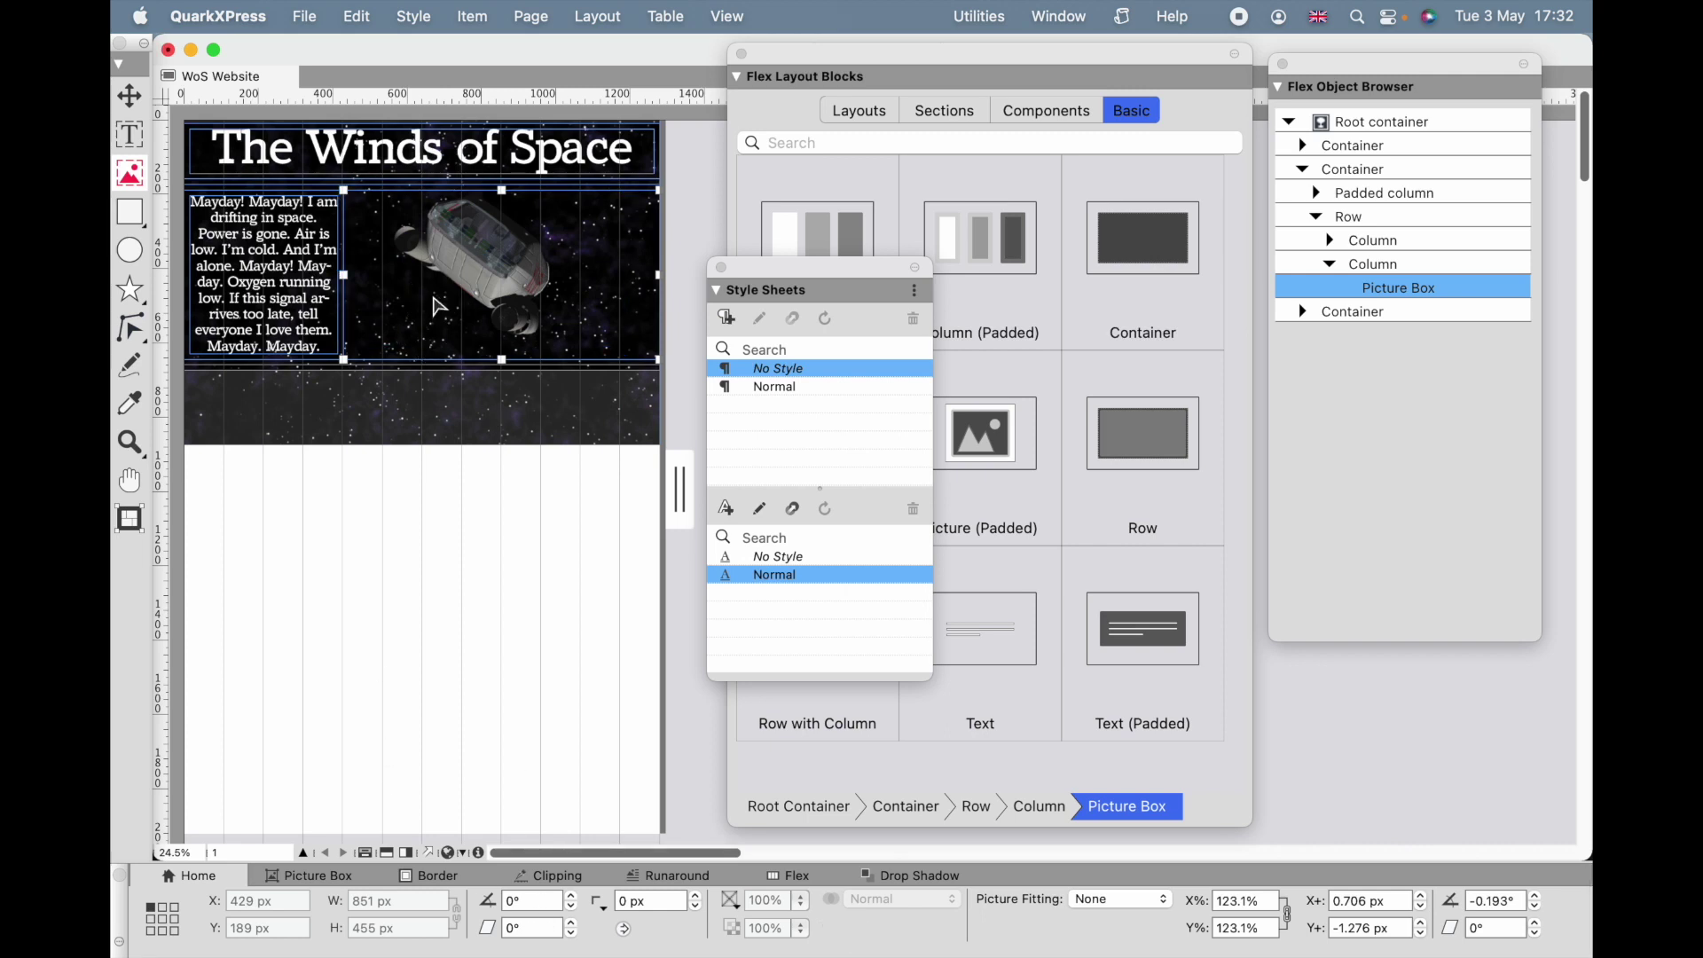
- Reset the shuttle picture's angle to 0° and its horizontal and vertical offsets to 0 px
mouse_move(435, 299)
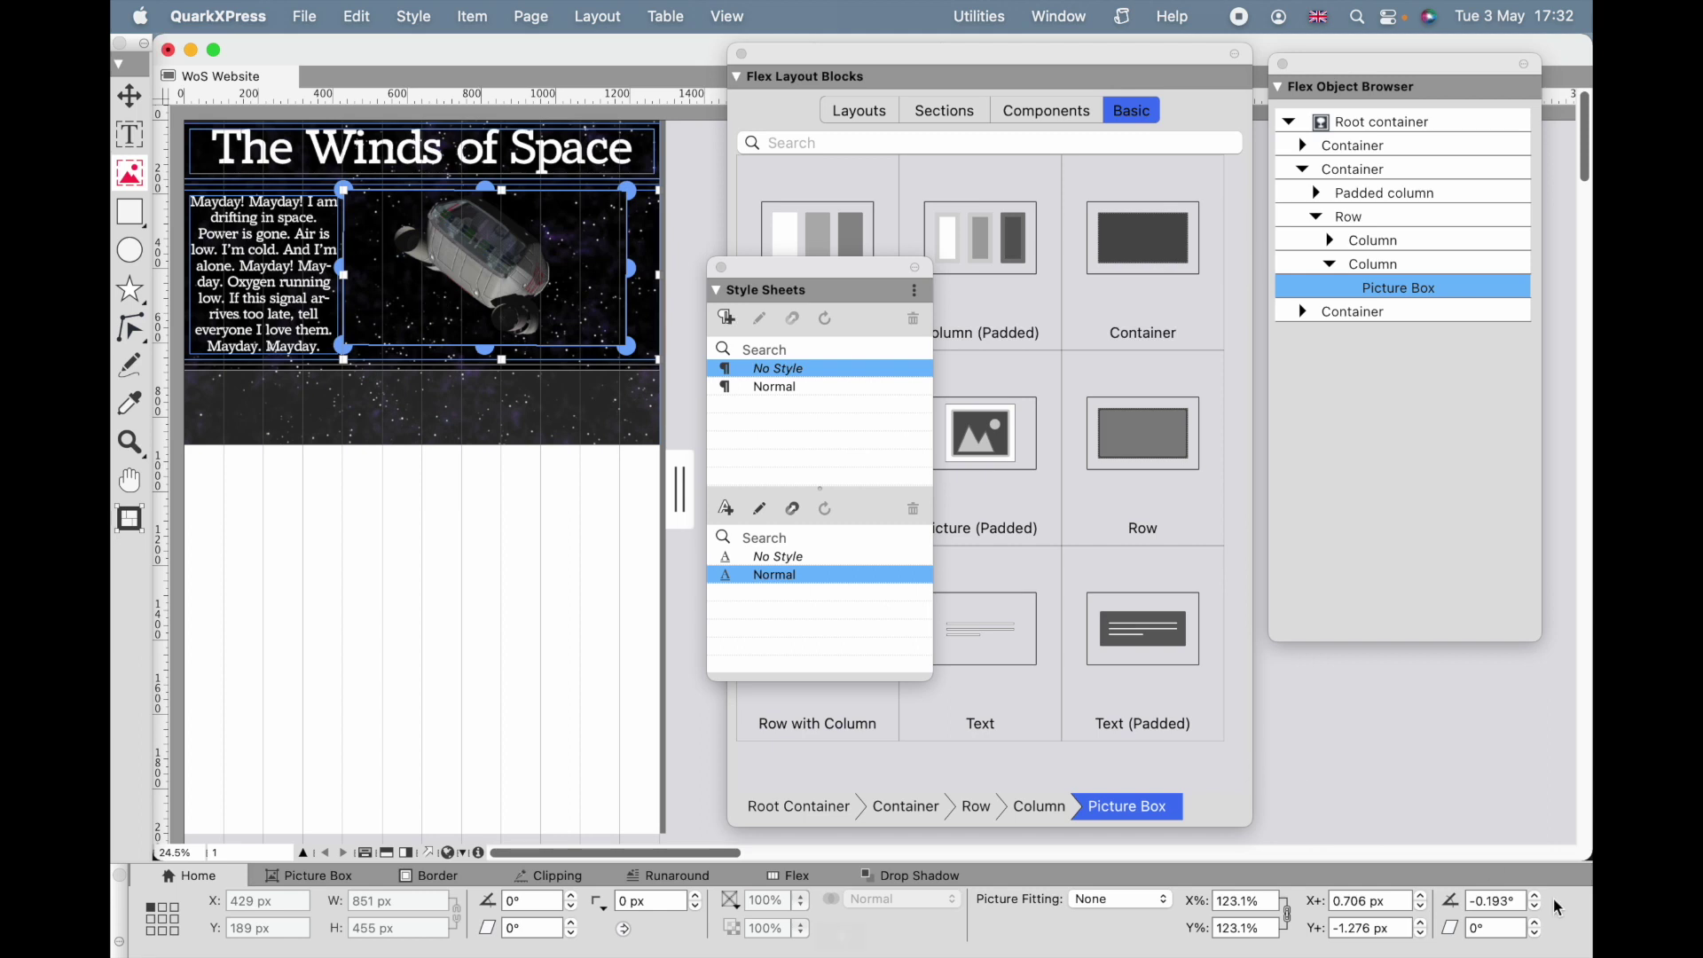
left_click(1497, 900)
type("0")
key("Return")
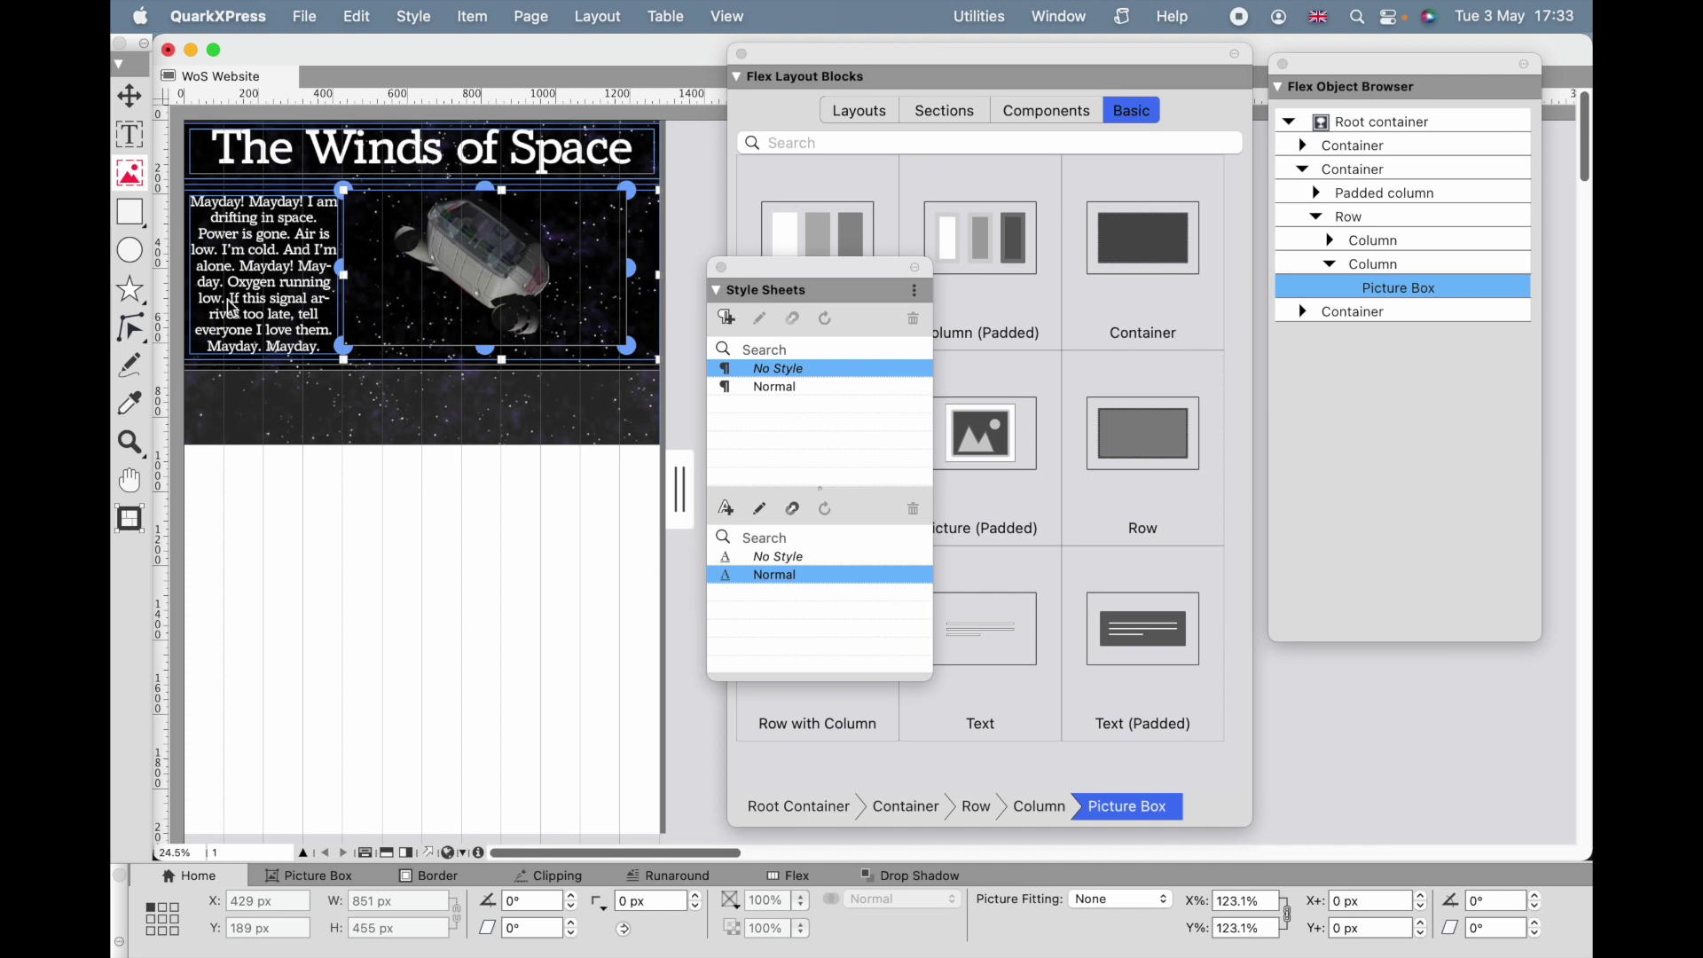
- Reduce the size of all the Mayday text so its lines take up less height beside the shuttle picture
left_click(258, 315)
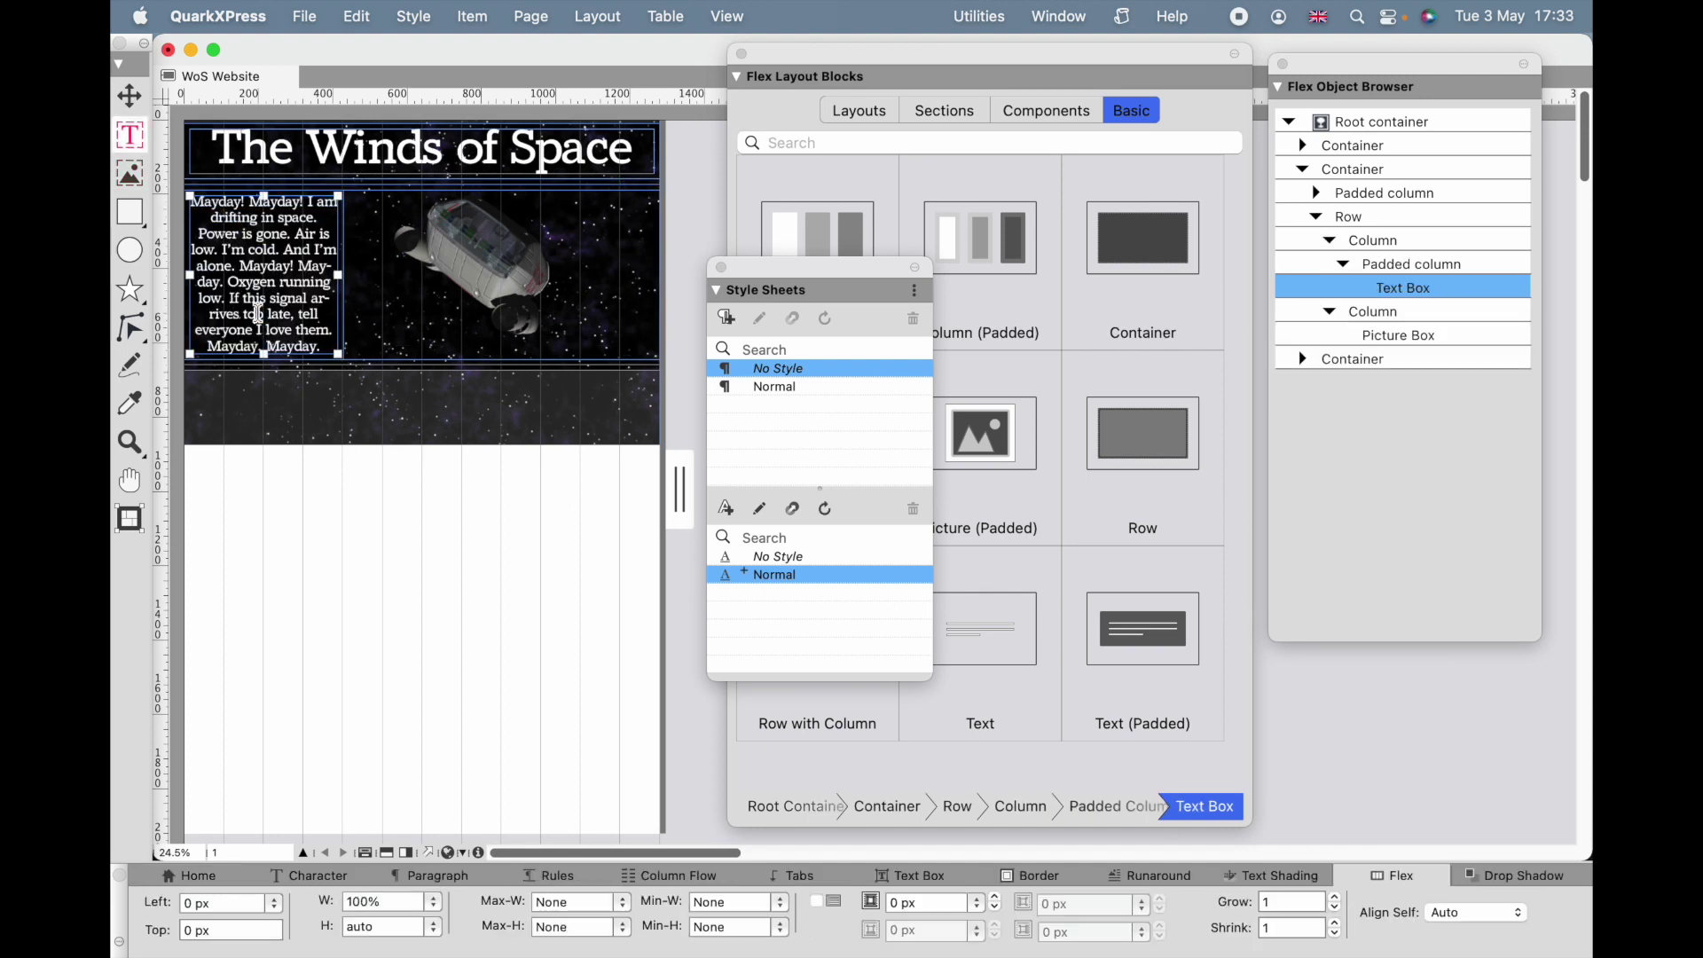
key("super+a")
key("super+shift+comma")
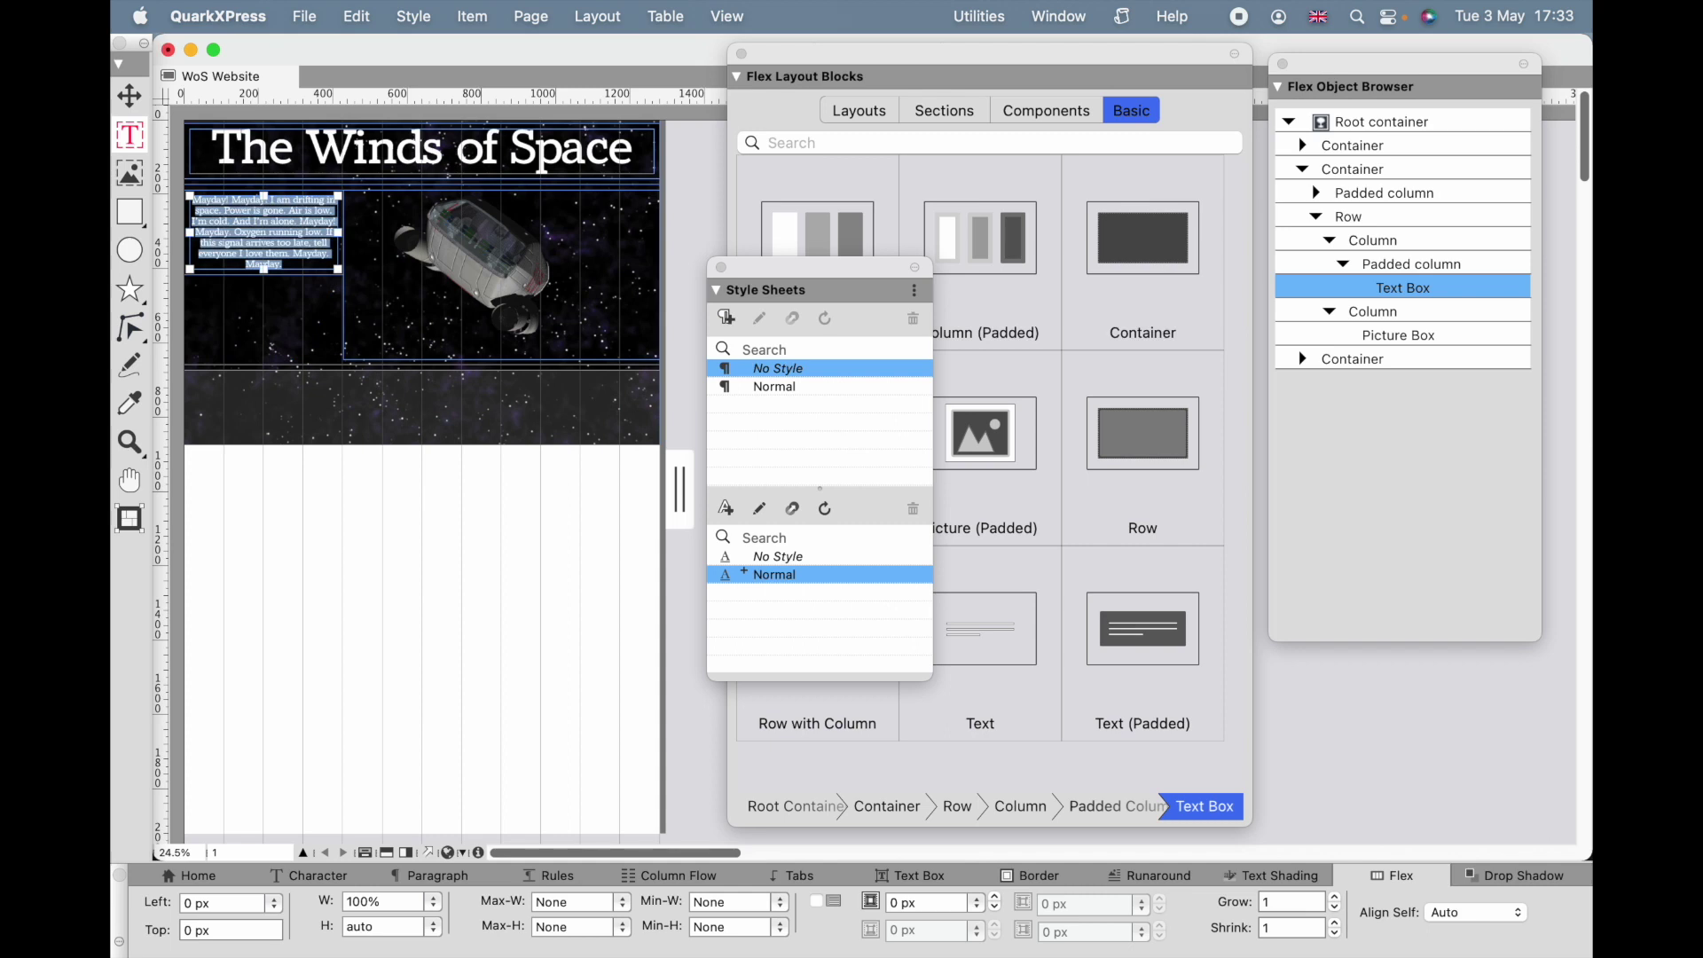
key("super+shift+period")
key("super+shift+period")
key("super+shift+period")
key("super+shift+period")
key("super+shift+period")
key("super+shift+period")
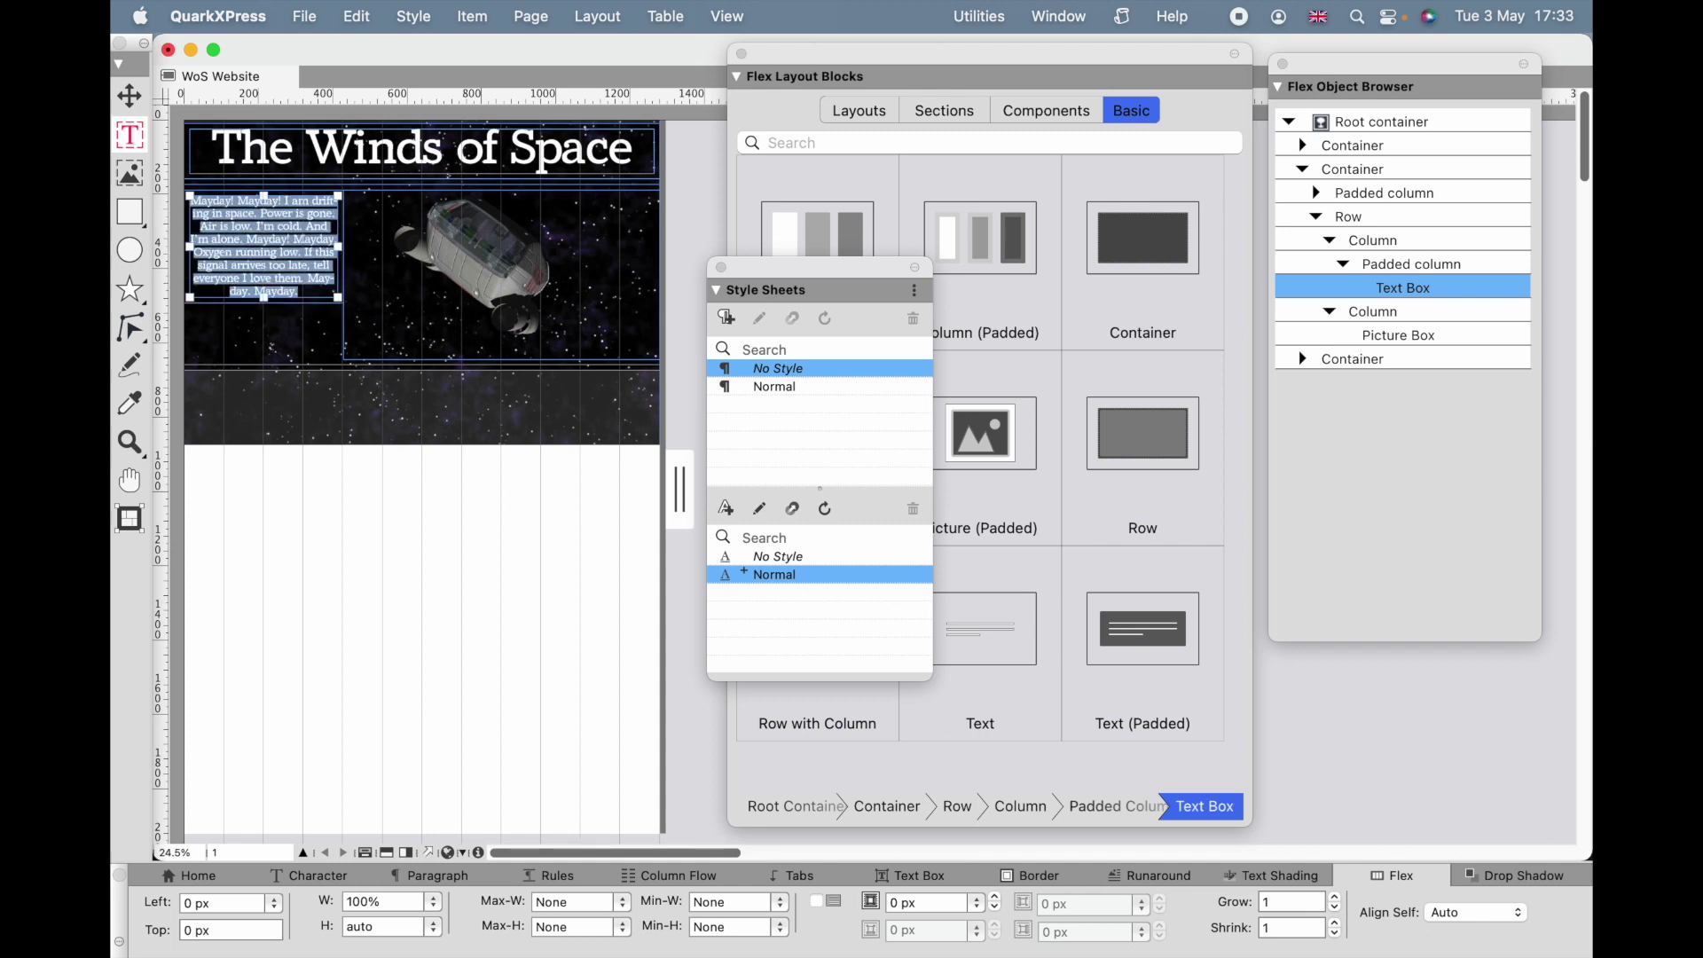
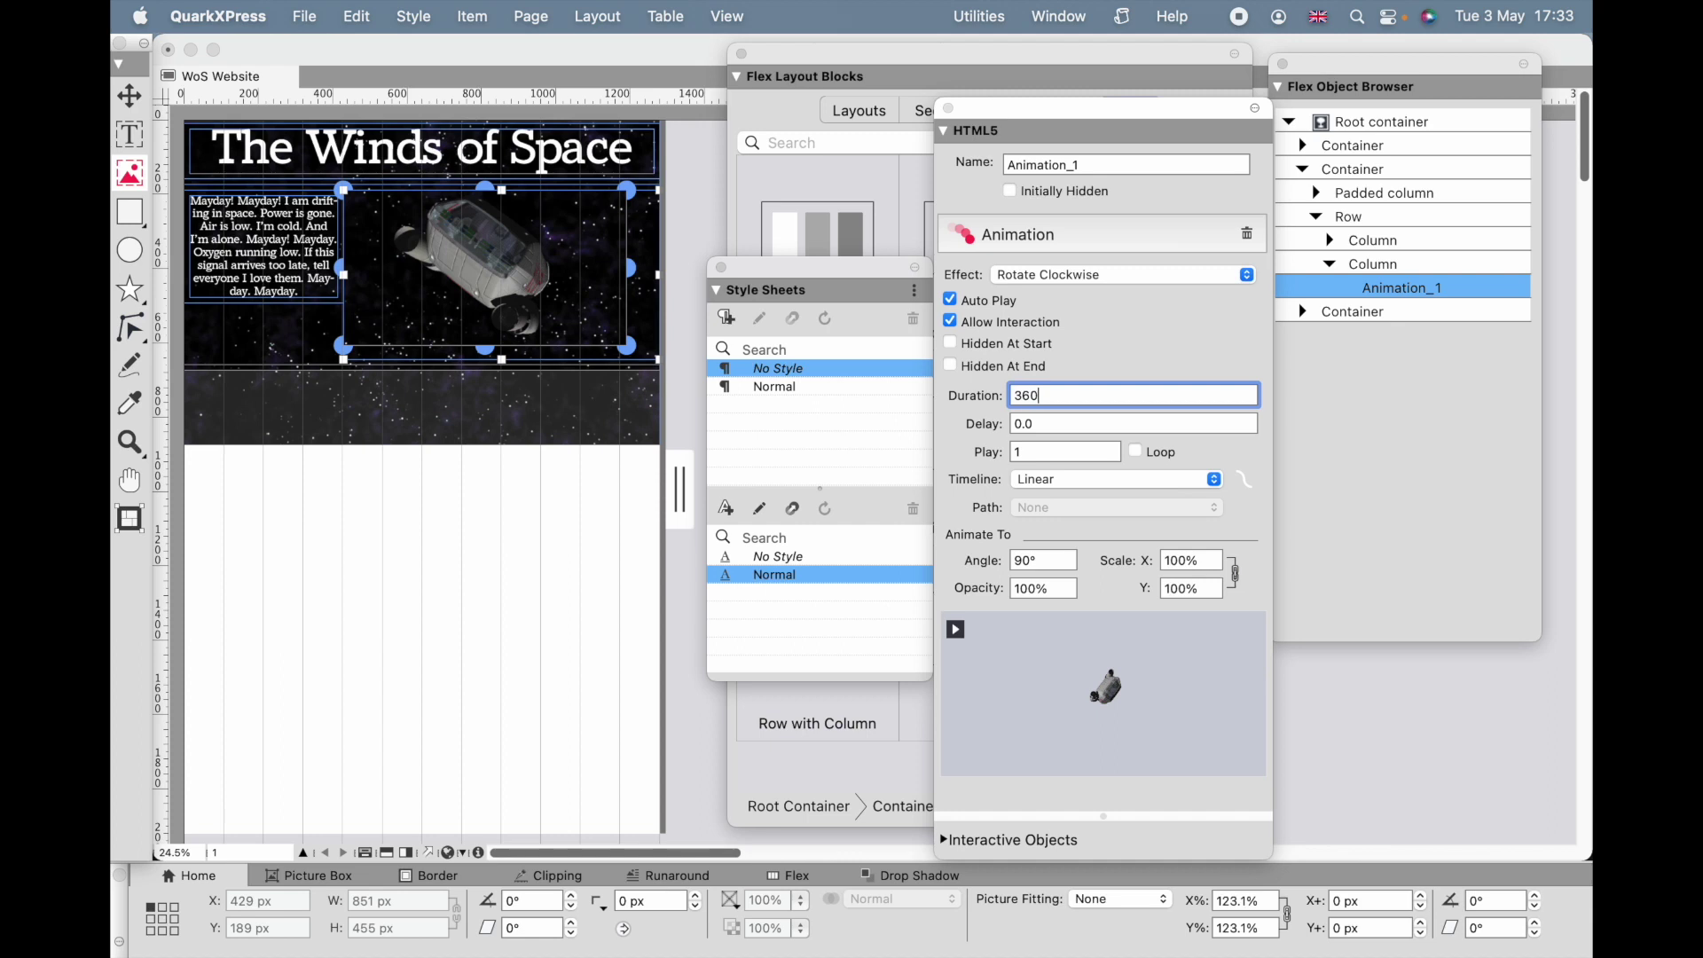
- Set the duration of the shuttle's Rotate Clockwise animation to 360 and make it loop
key("Return")
left_click(1134, 452)
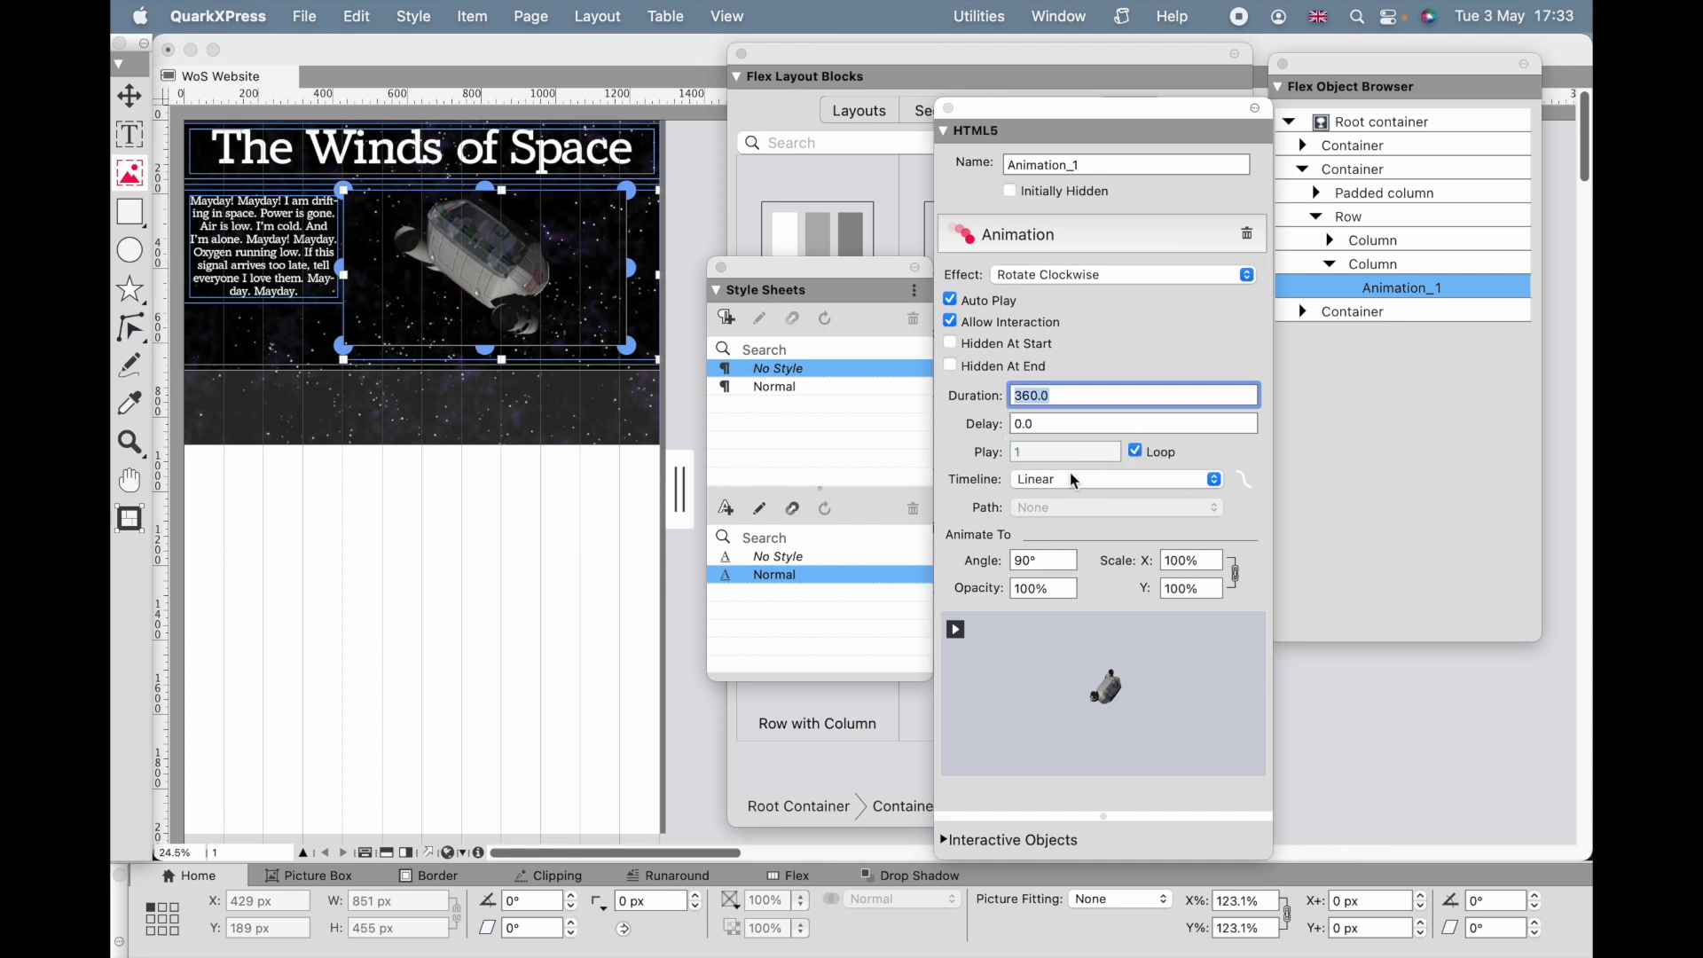
- Set the shuttle animation's end angle to 360°
left_click(1038, 558)
type("3")
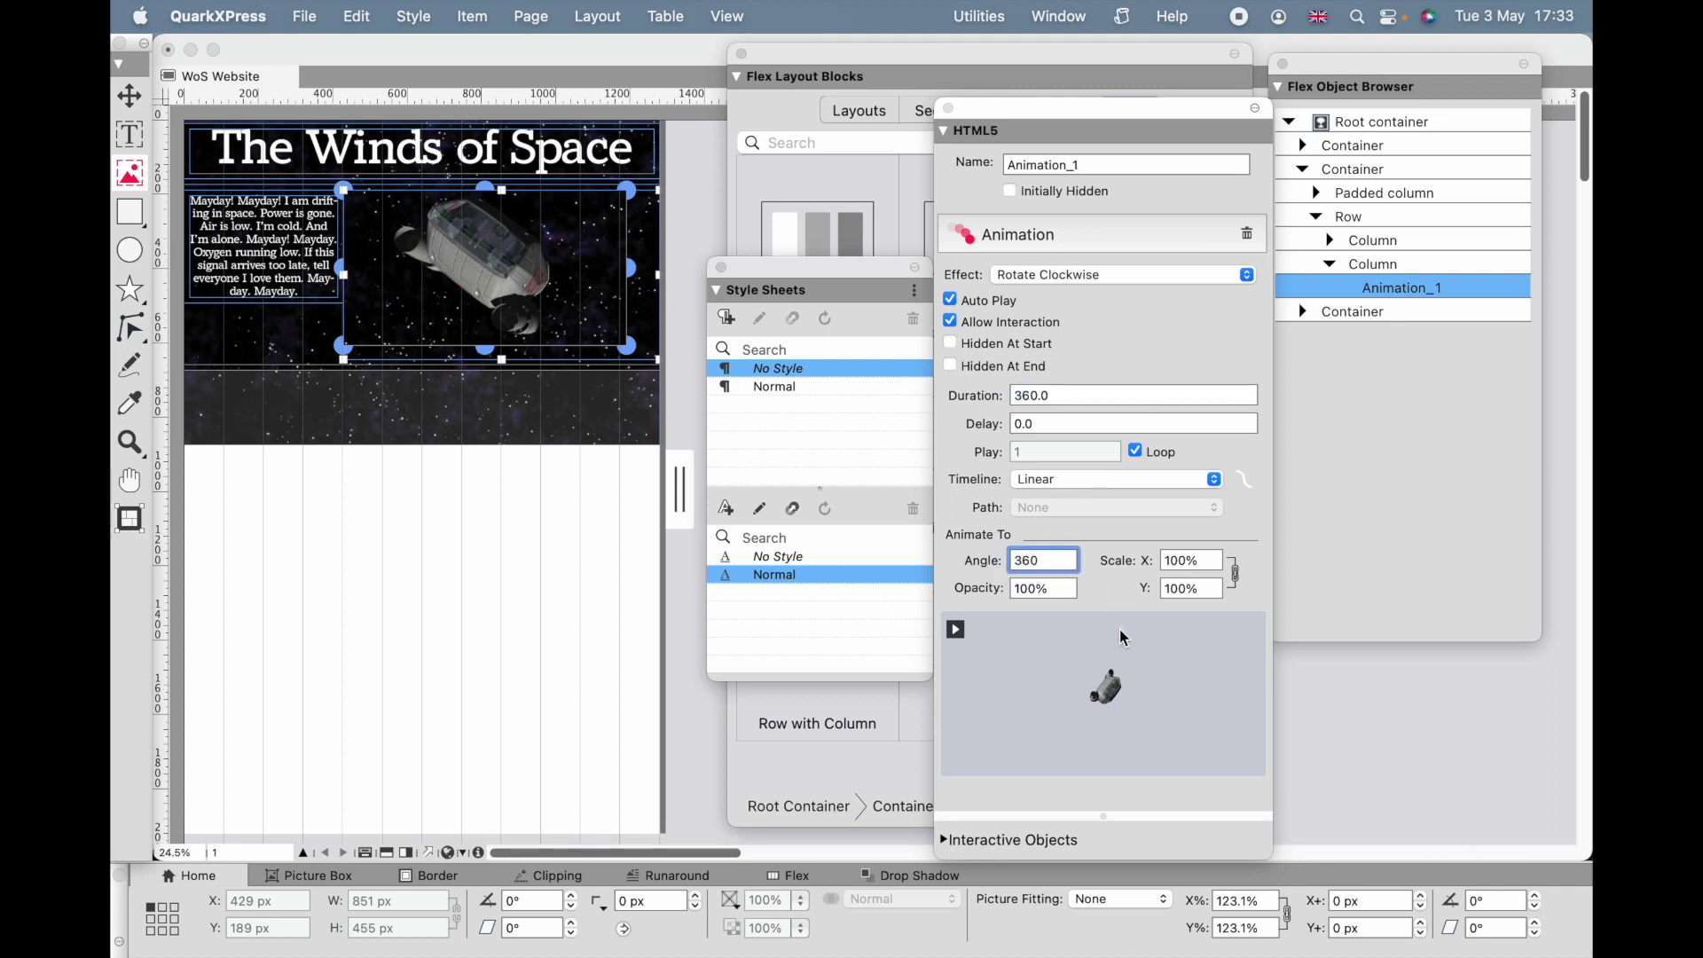
type("60")
key("Return")
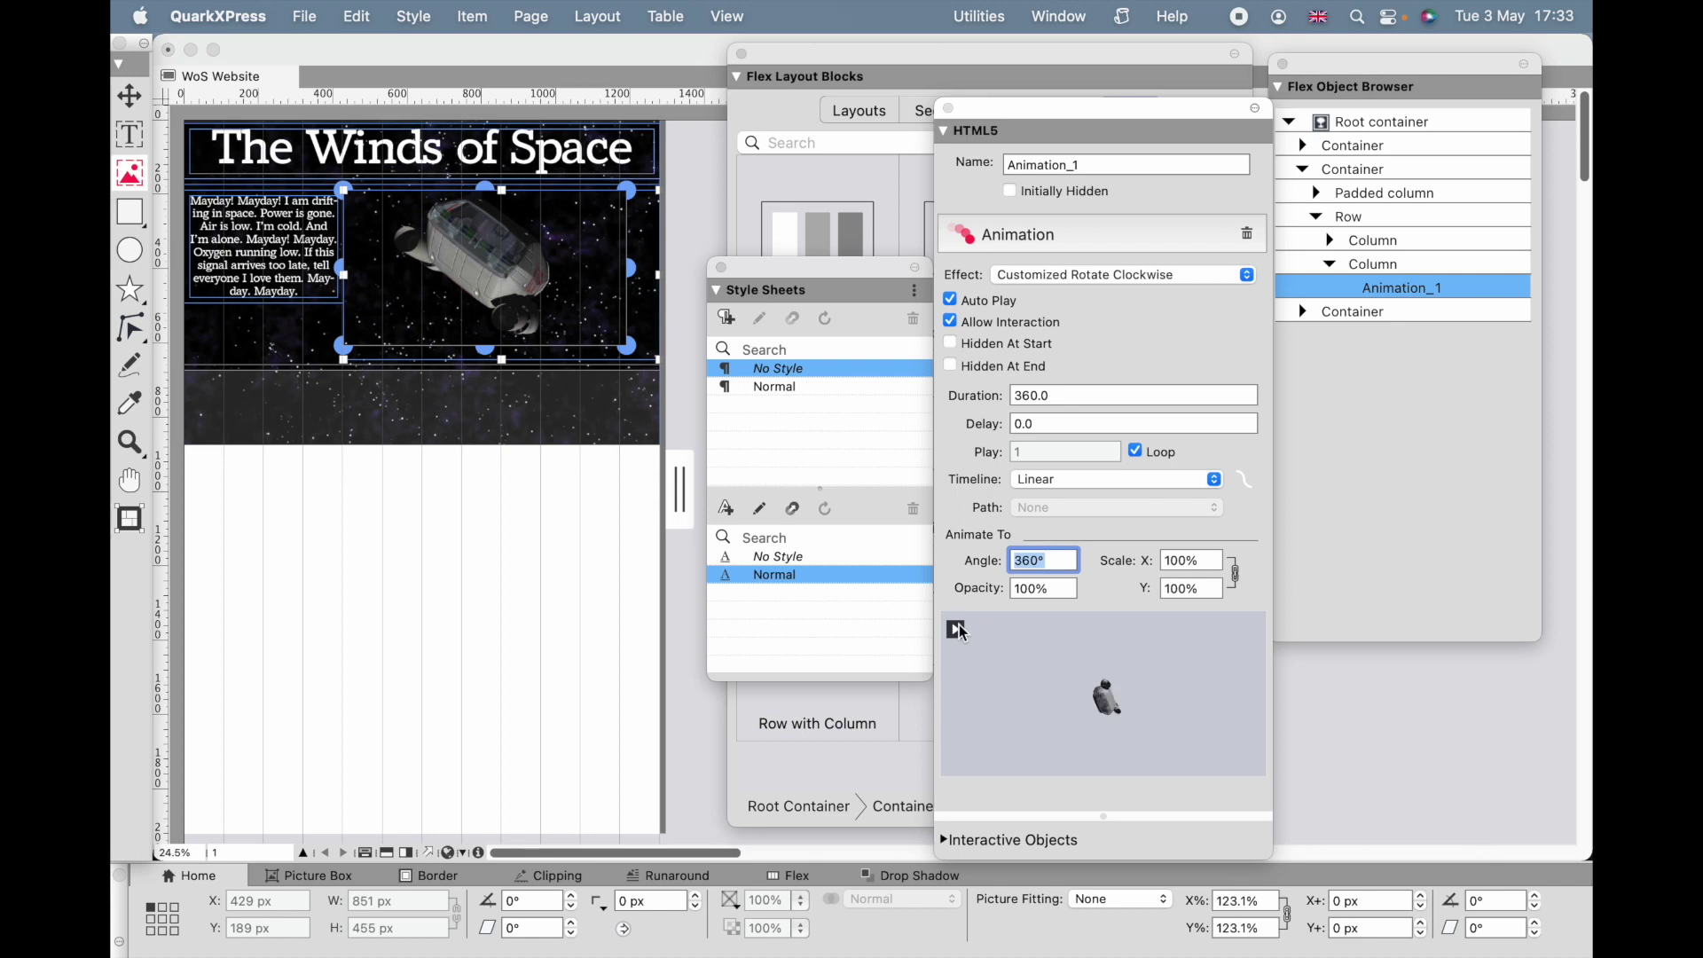
- Add a Fade In animation with a duration of 30 to the Mayday text box
left_click(271, 257)
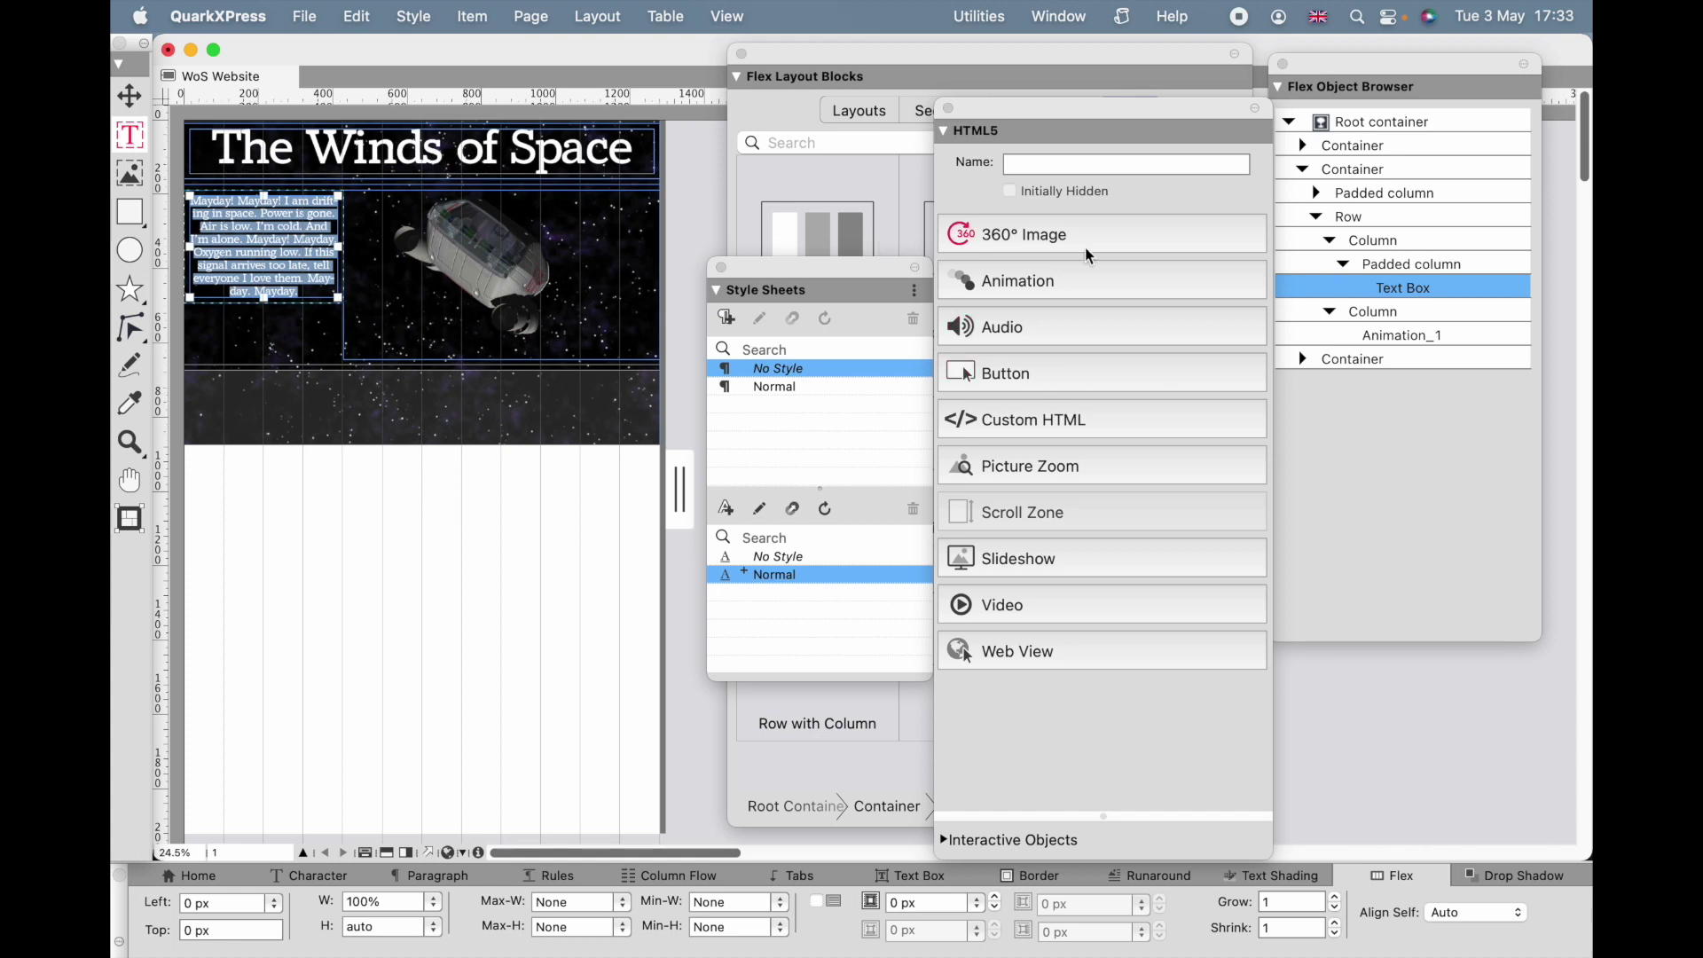
left_click(1002, 299)
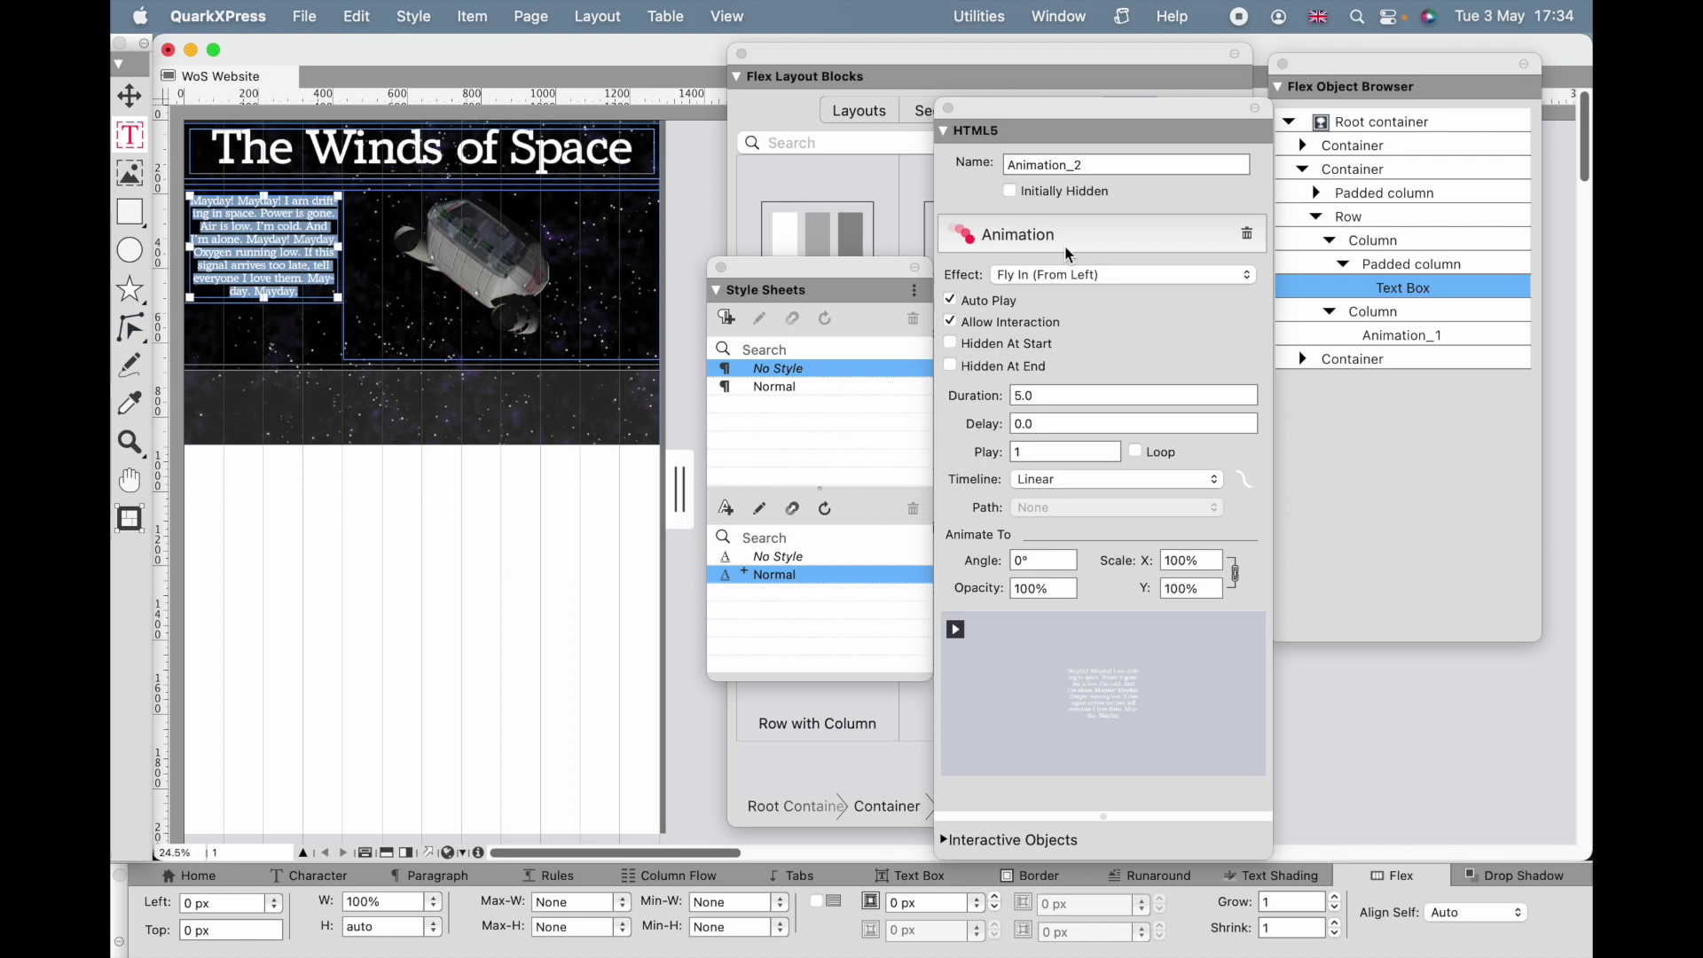
left_click(1055, 282)
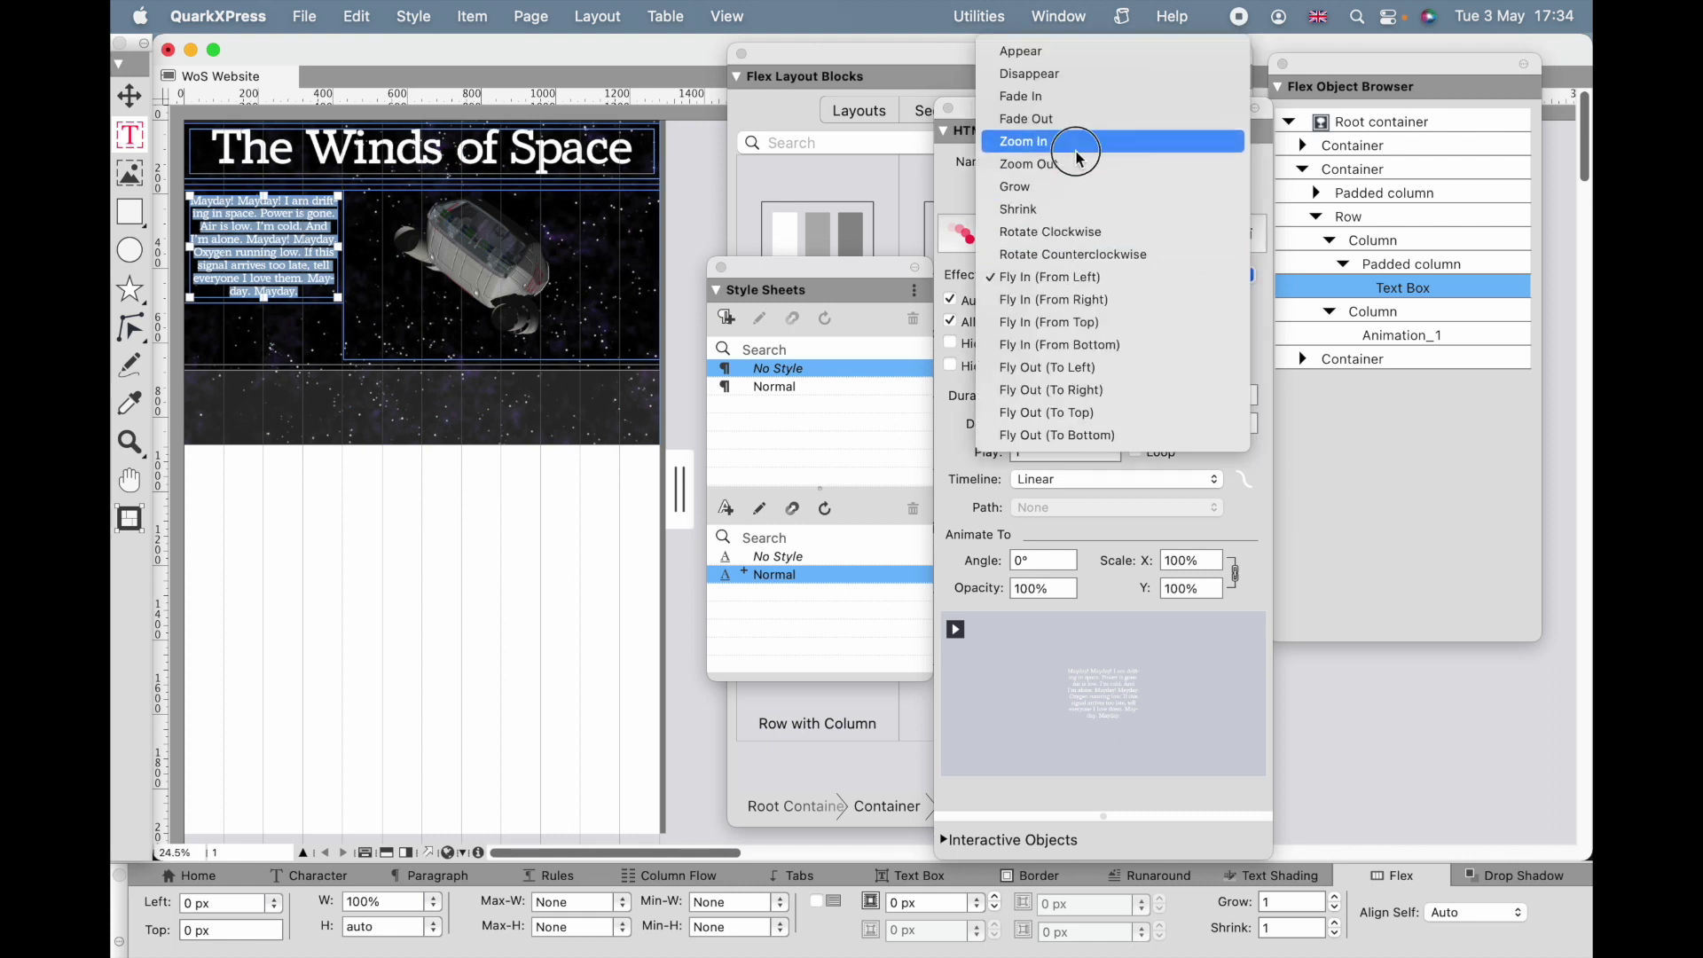
left_click(1076, 102)
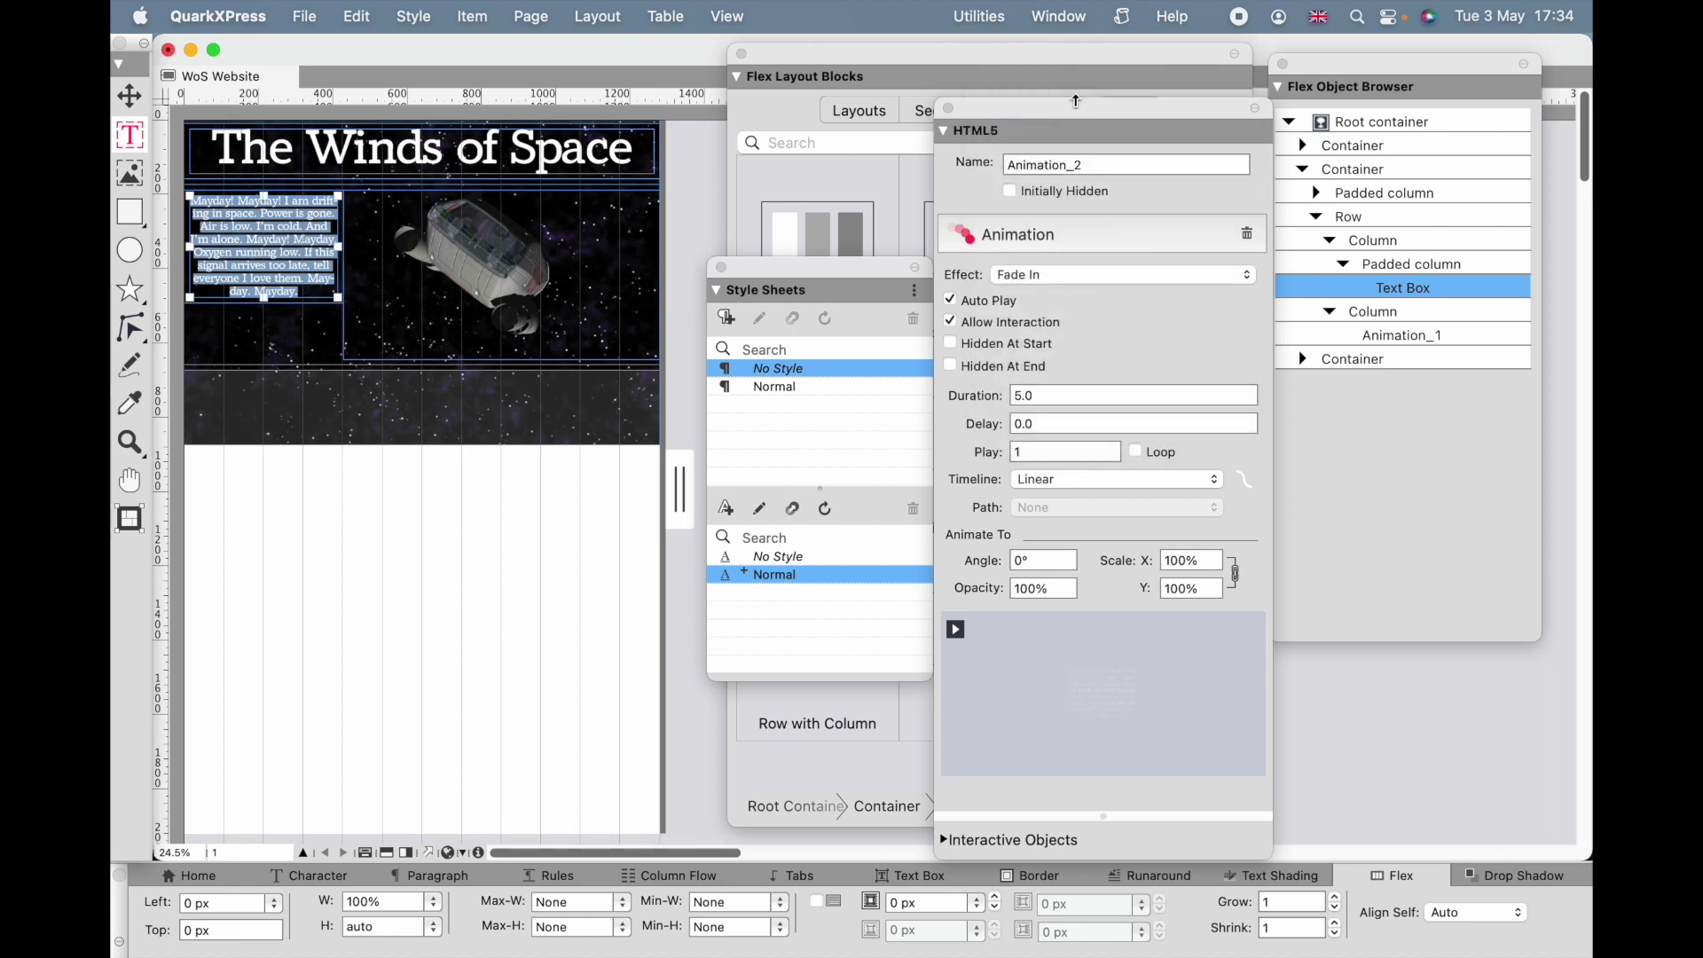
left_click(1059, 395)
type("30")
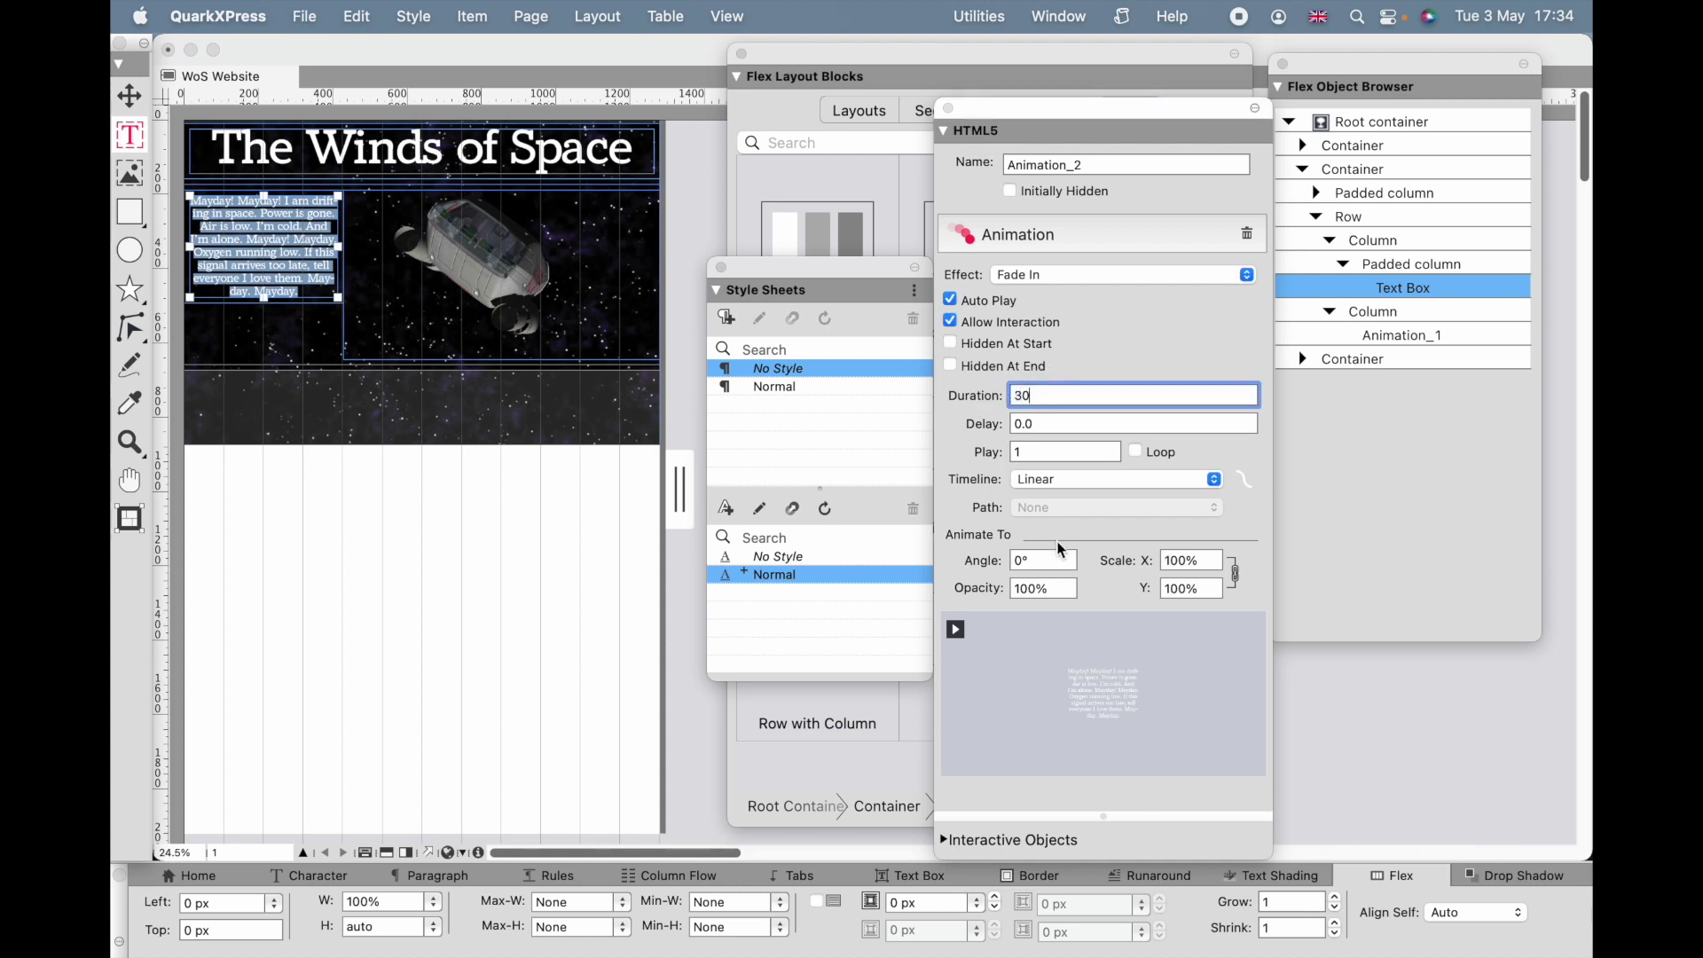
- Set the Mayday text animation's end angle to 6° and its X and Y scale to 0%
left_click(1048, 559)
type("6")
left_click(1210, 556)
type("0")
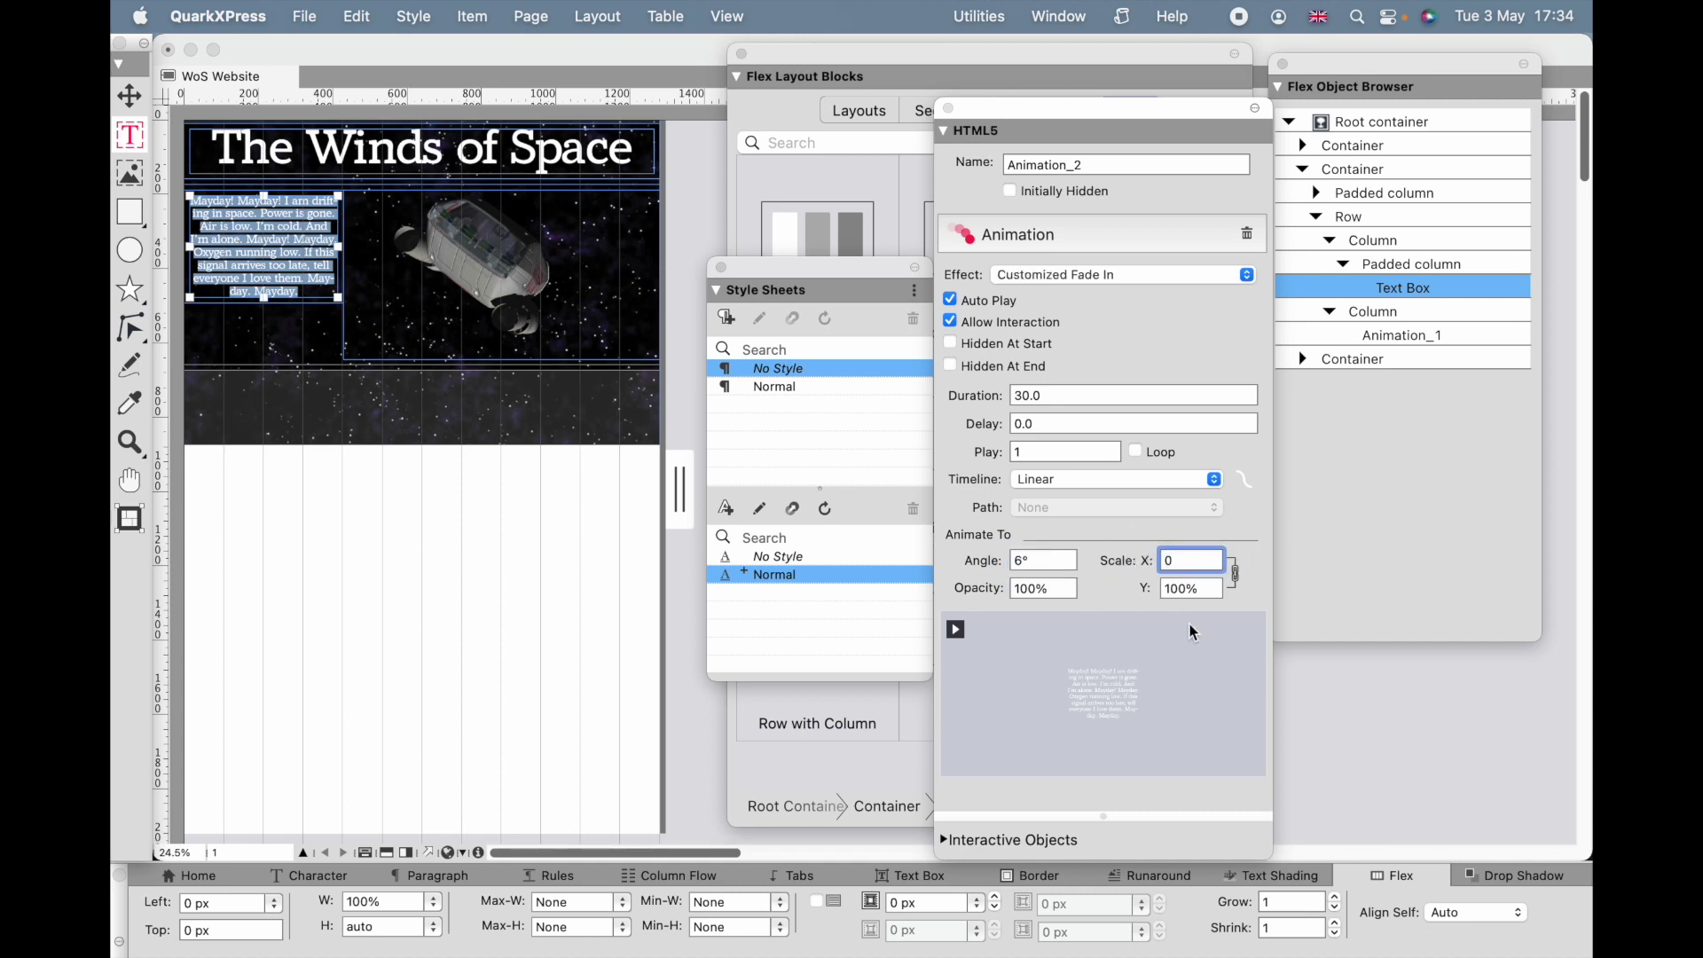
left_click(1169, 589)
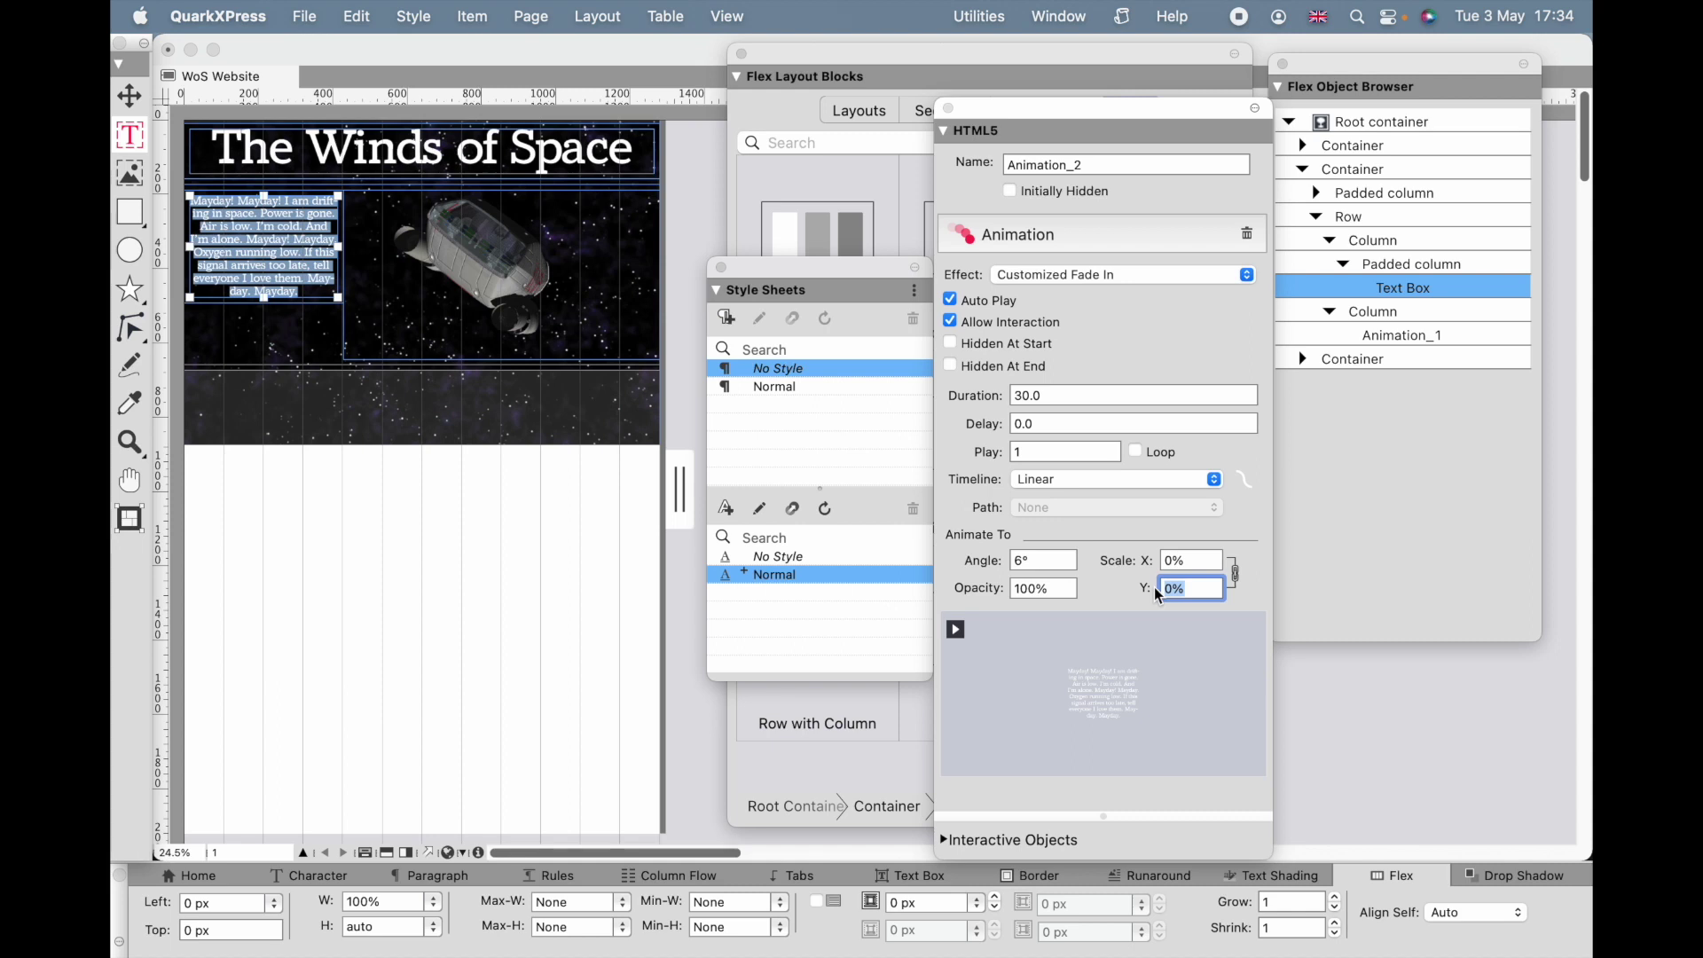
left_click(545, 540)
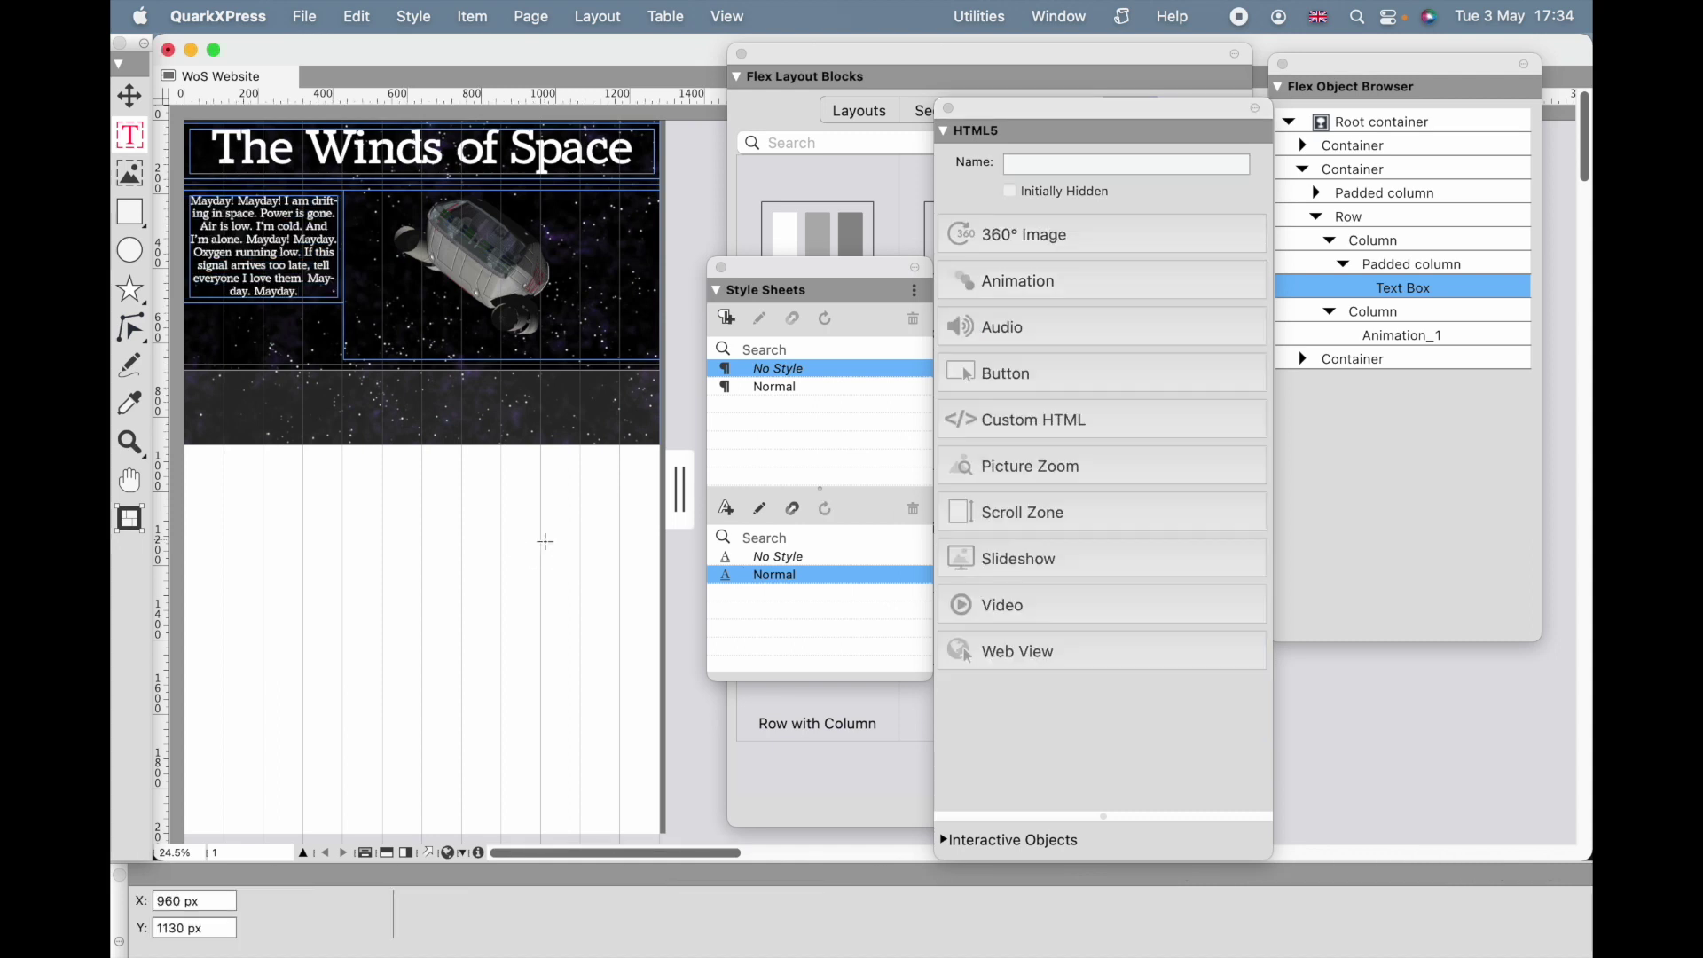
- Add the alternate text "Space Shuttle" to the shuttle picture through its export options
left_click(129, 95)
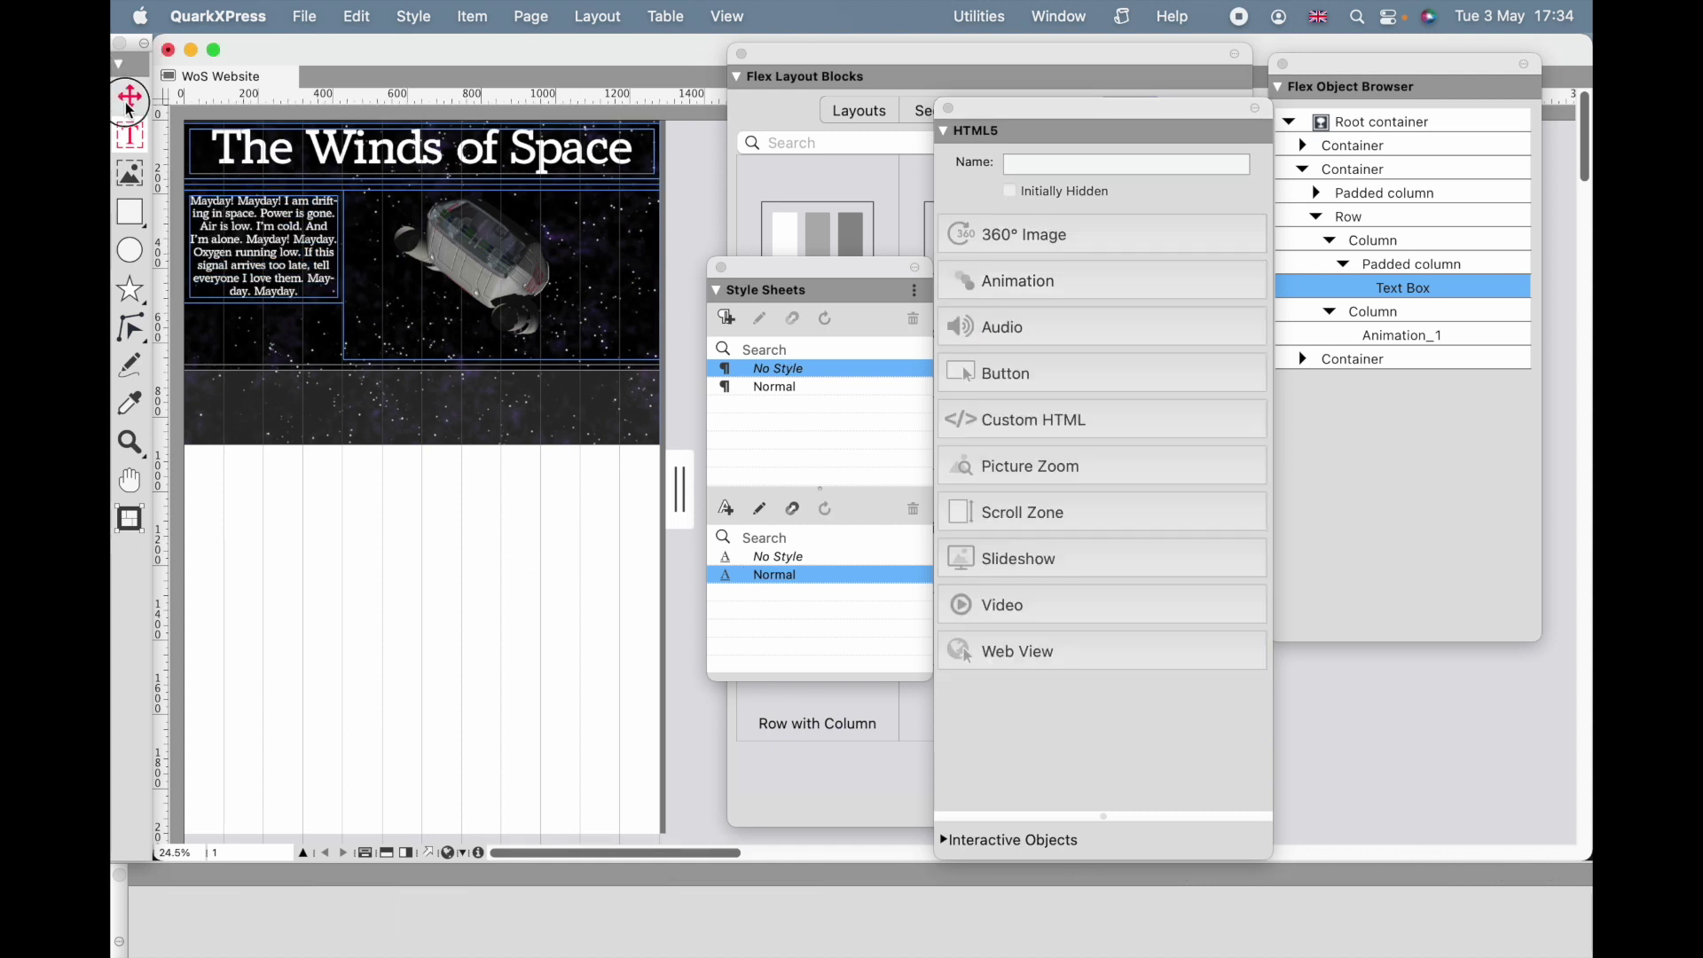
left_click(511, 257)
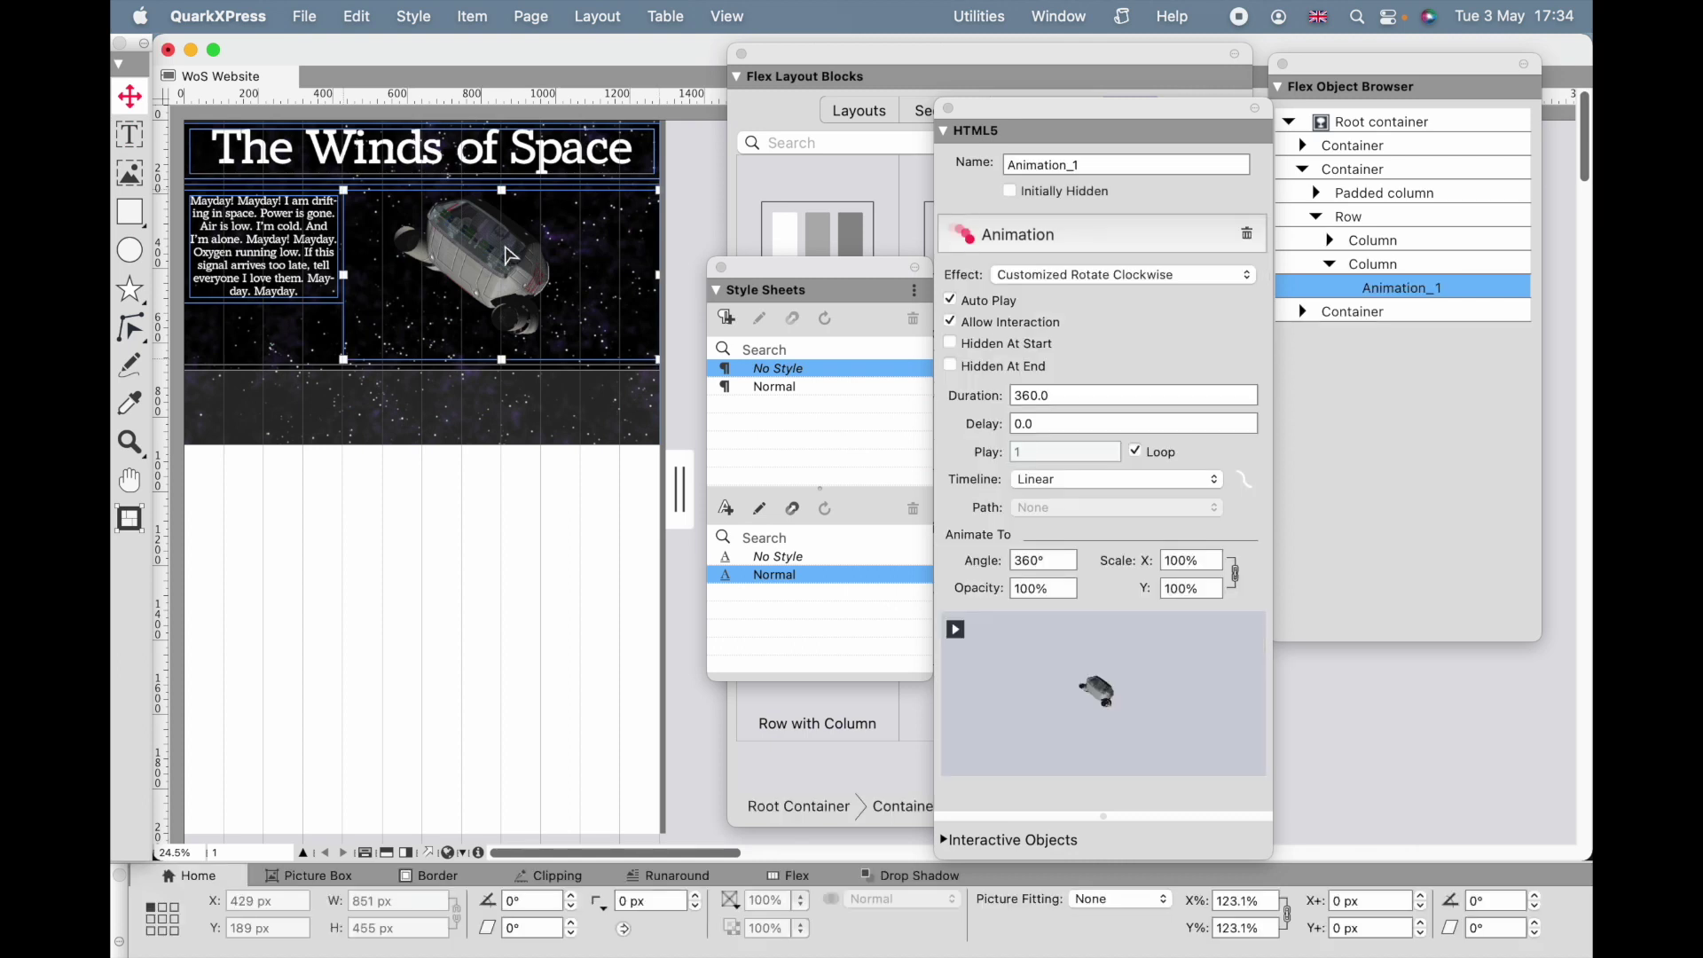
right_click(511, 257)
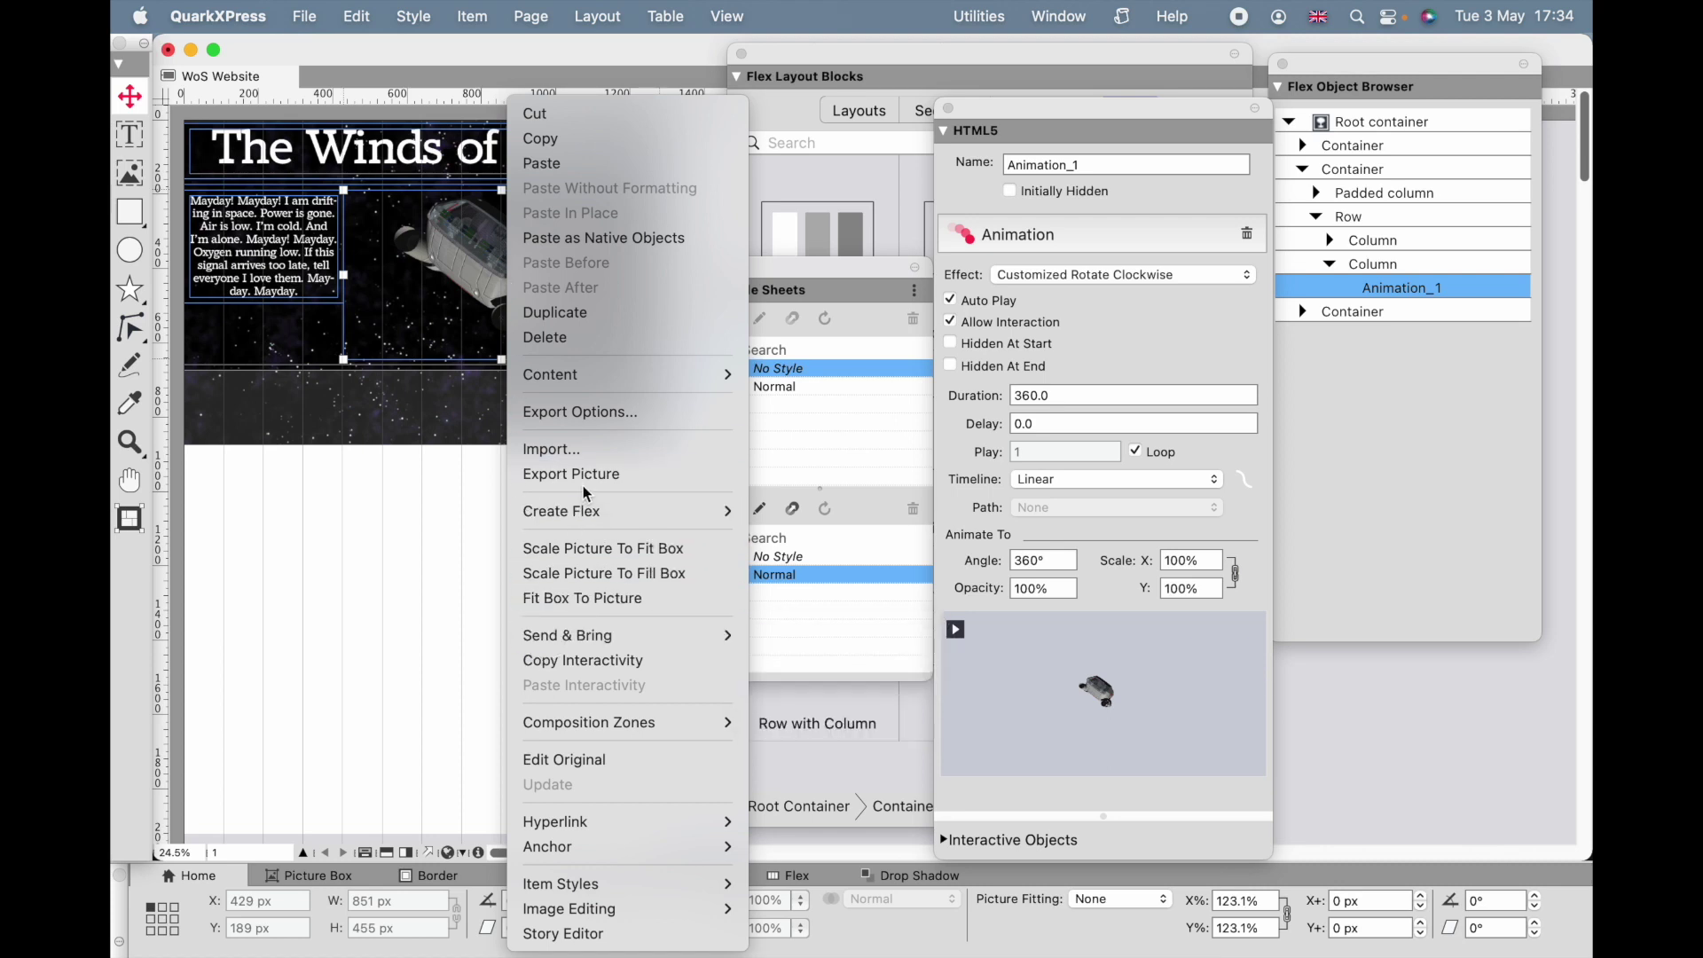
left_click(592, 415)
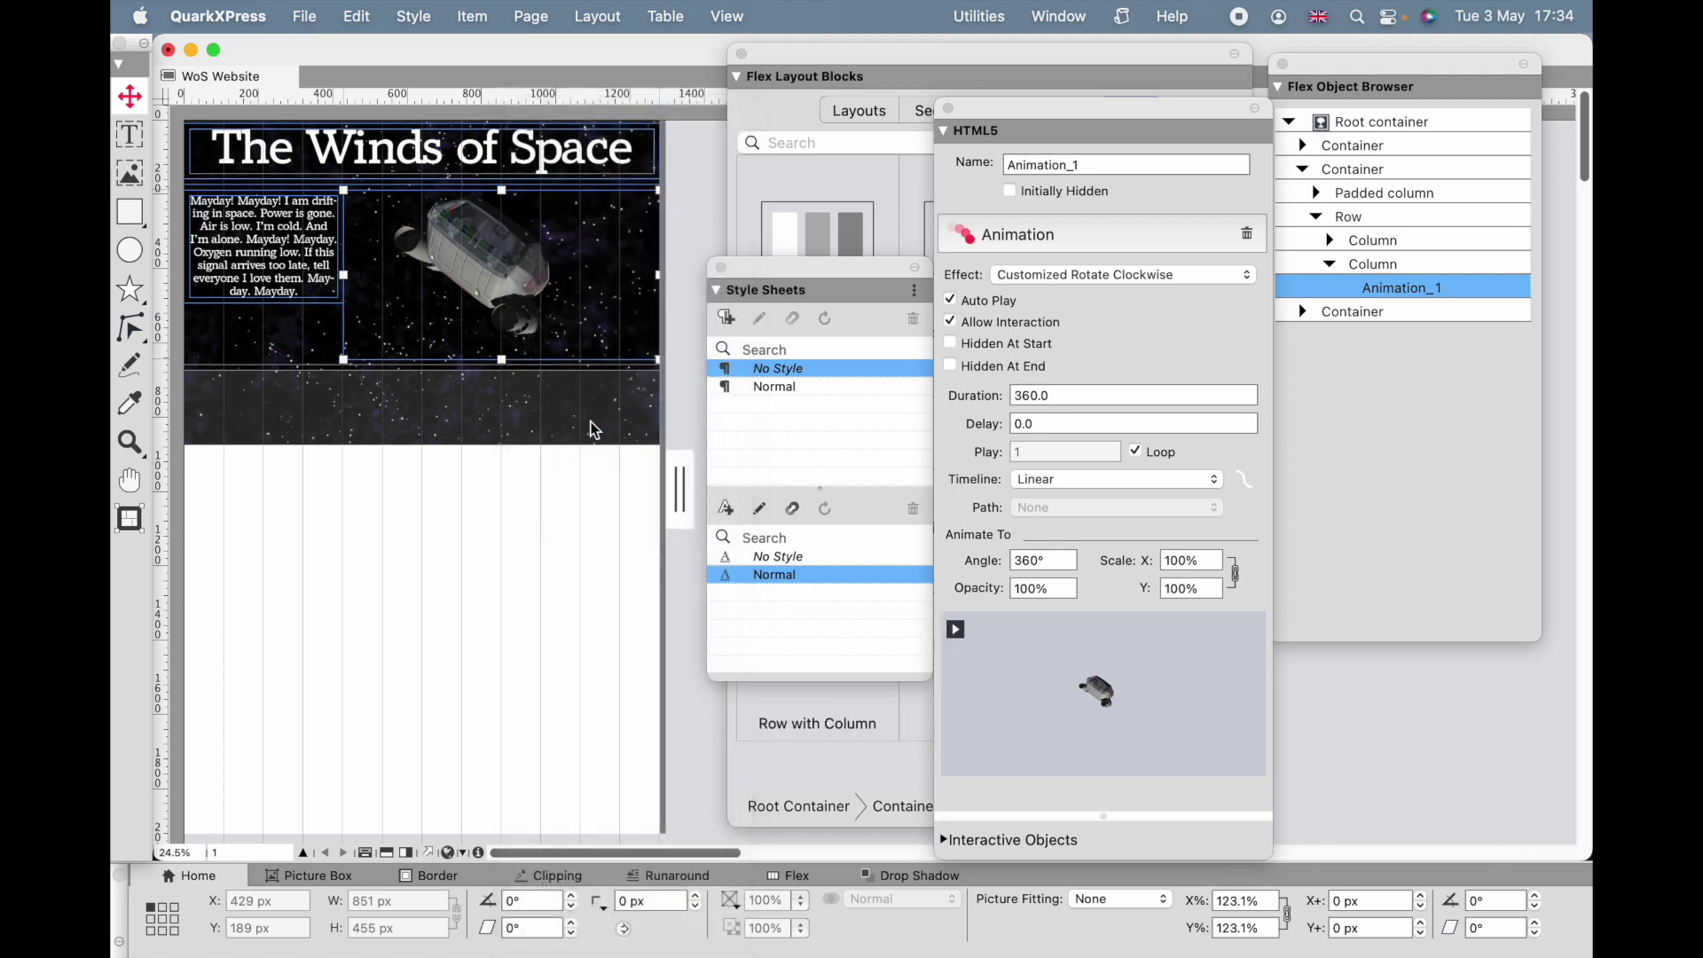
left_click(768, 396)
type("Space Shuttle")
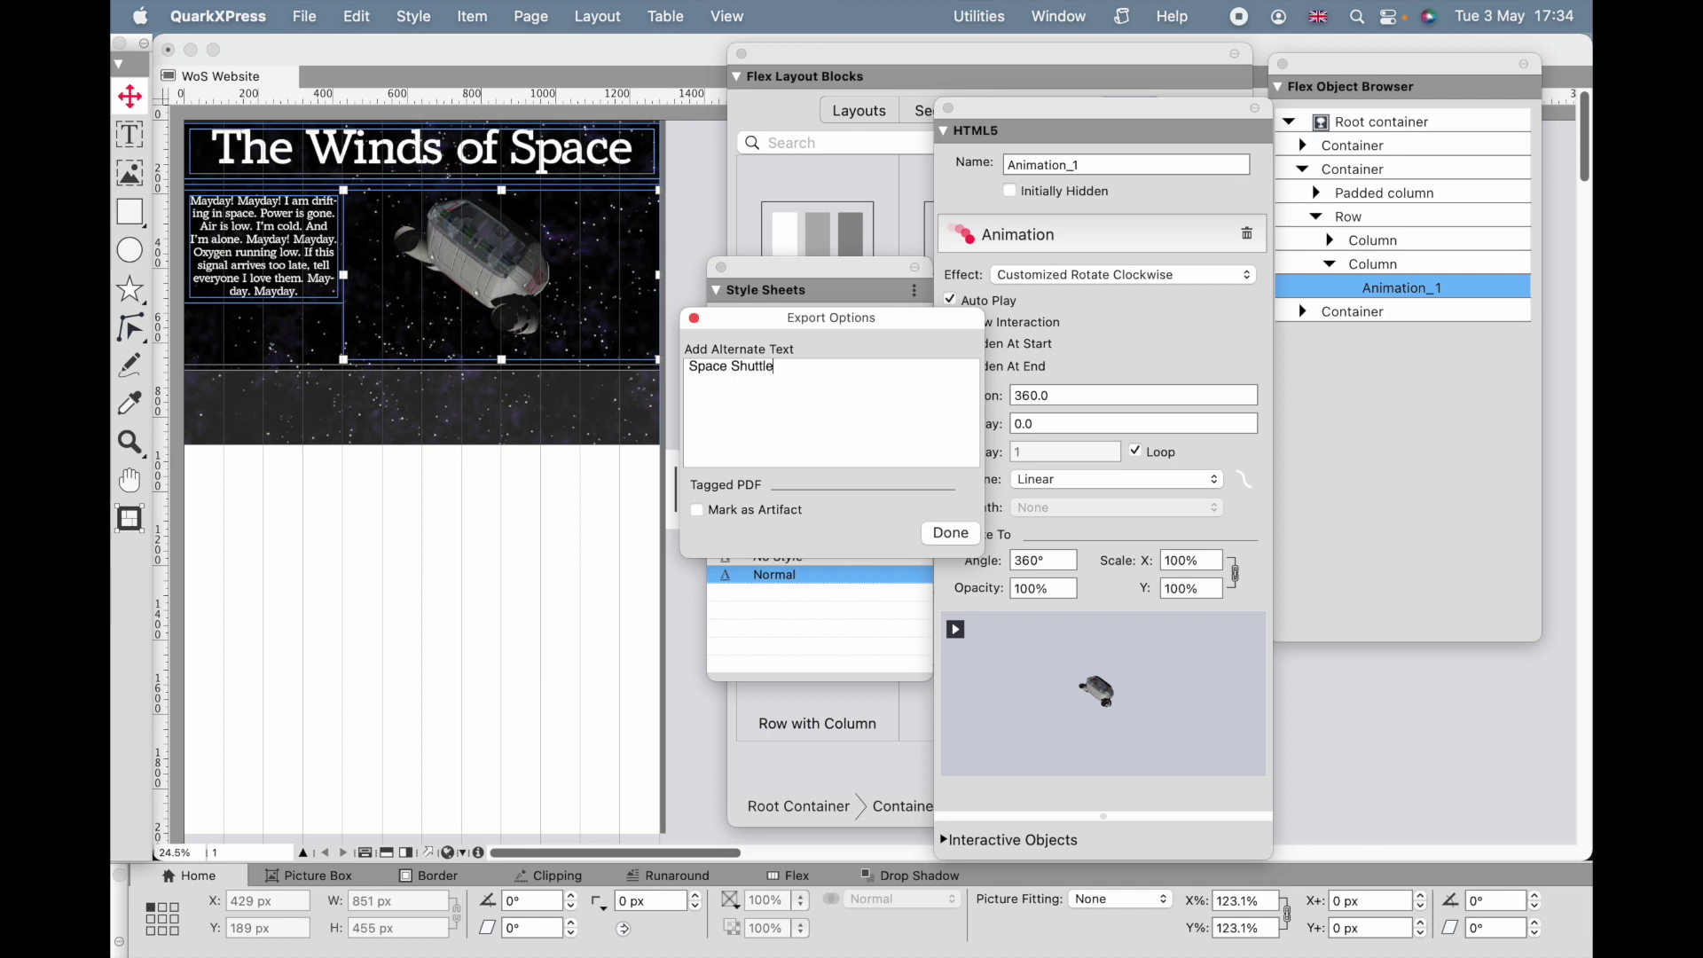
left_click(949, 534)
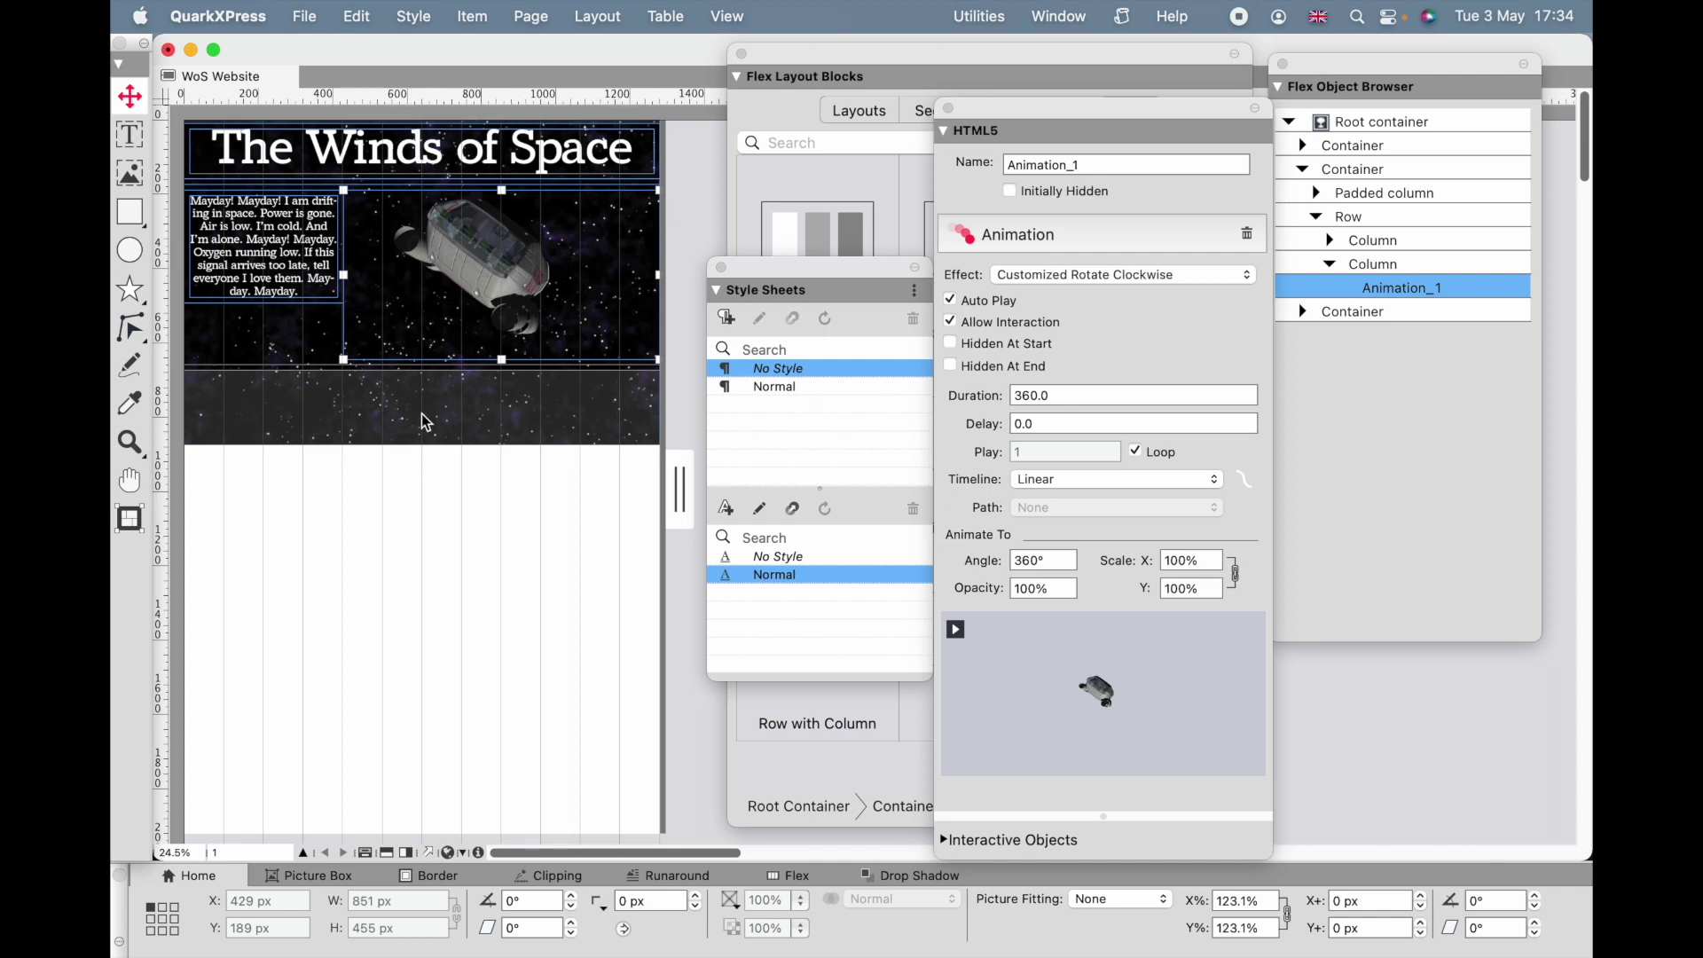
- Insert the three-column Section 3 block into the empty container below the shuttle row
left_click(873, 55)
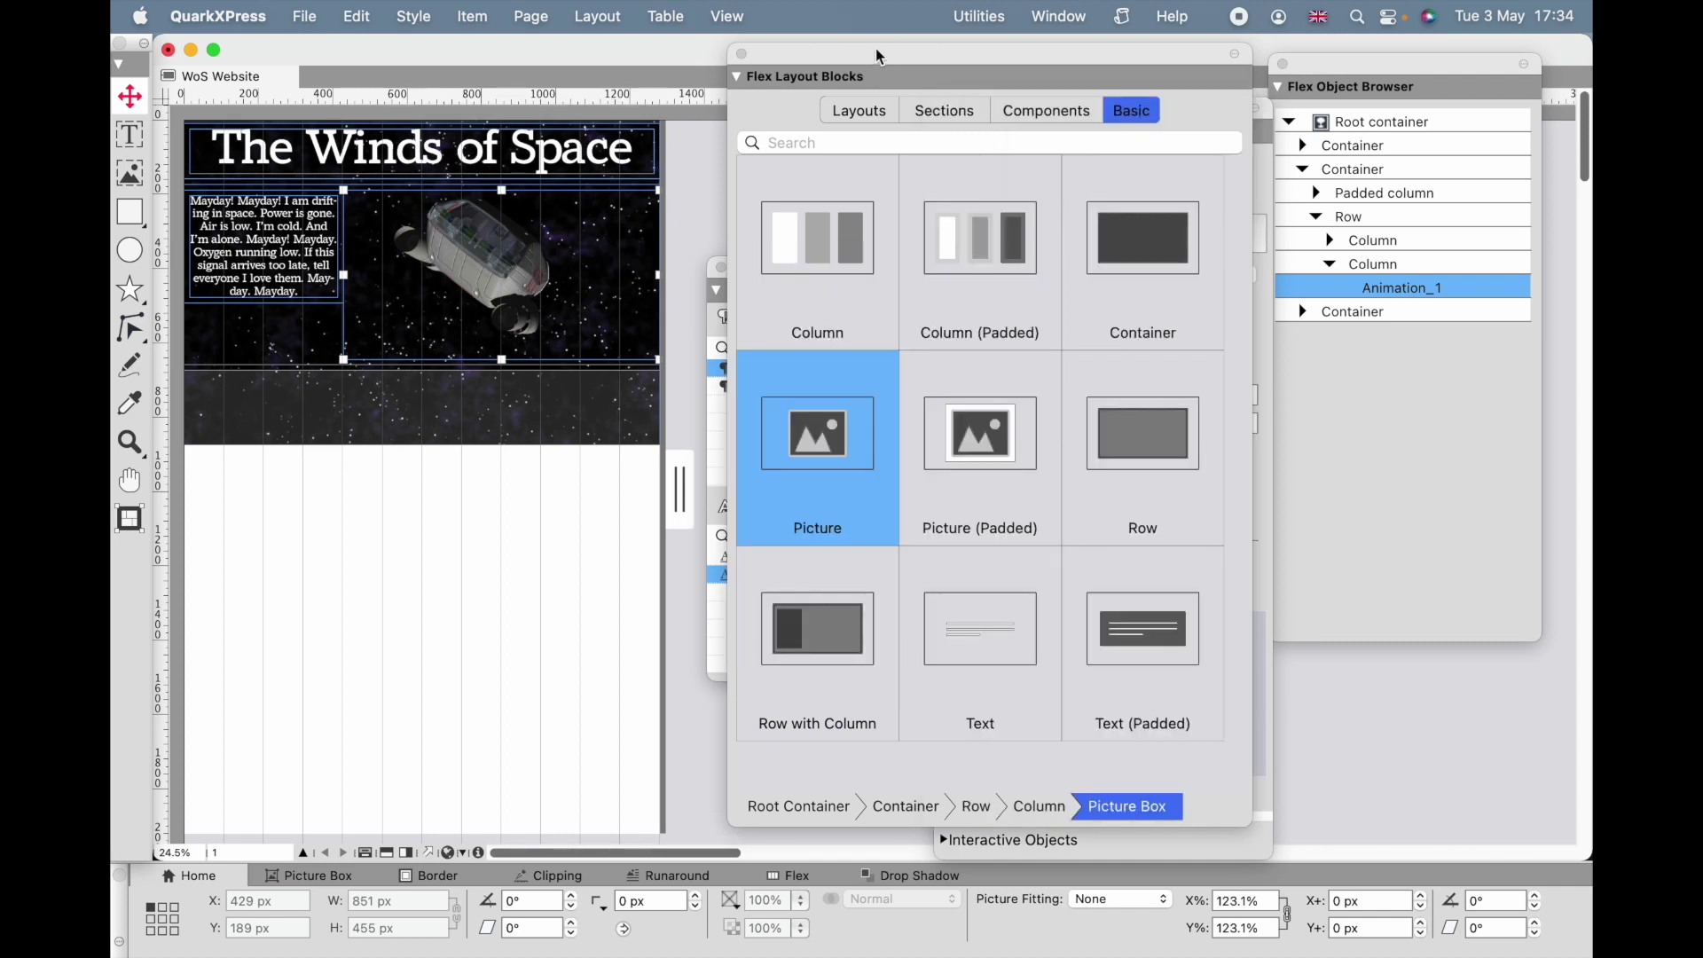
left_click(966, 118)
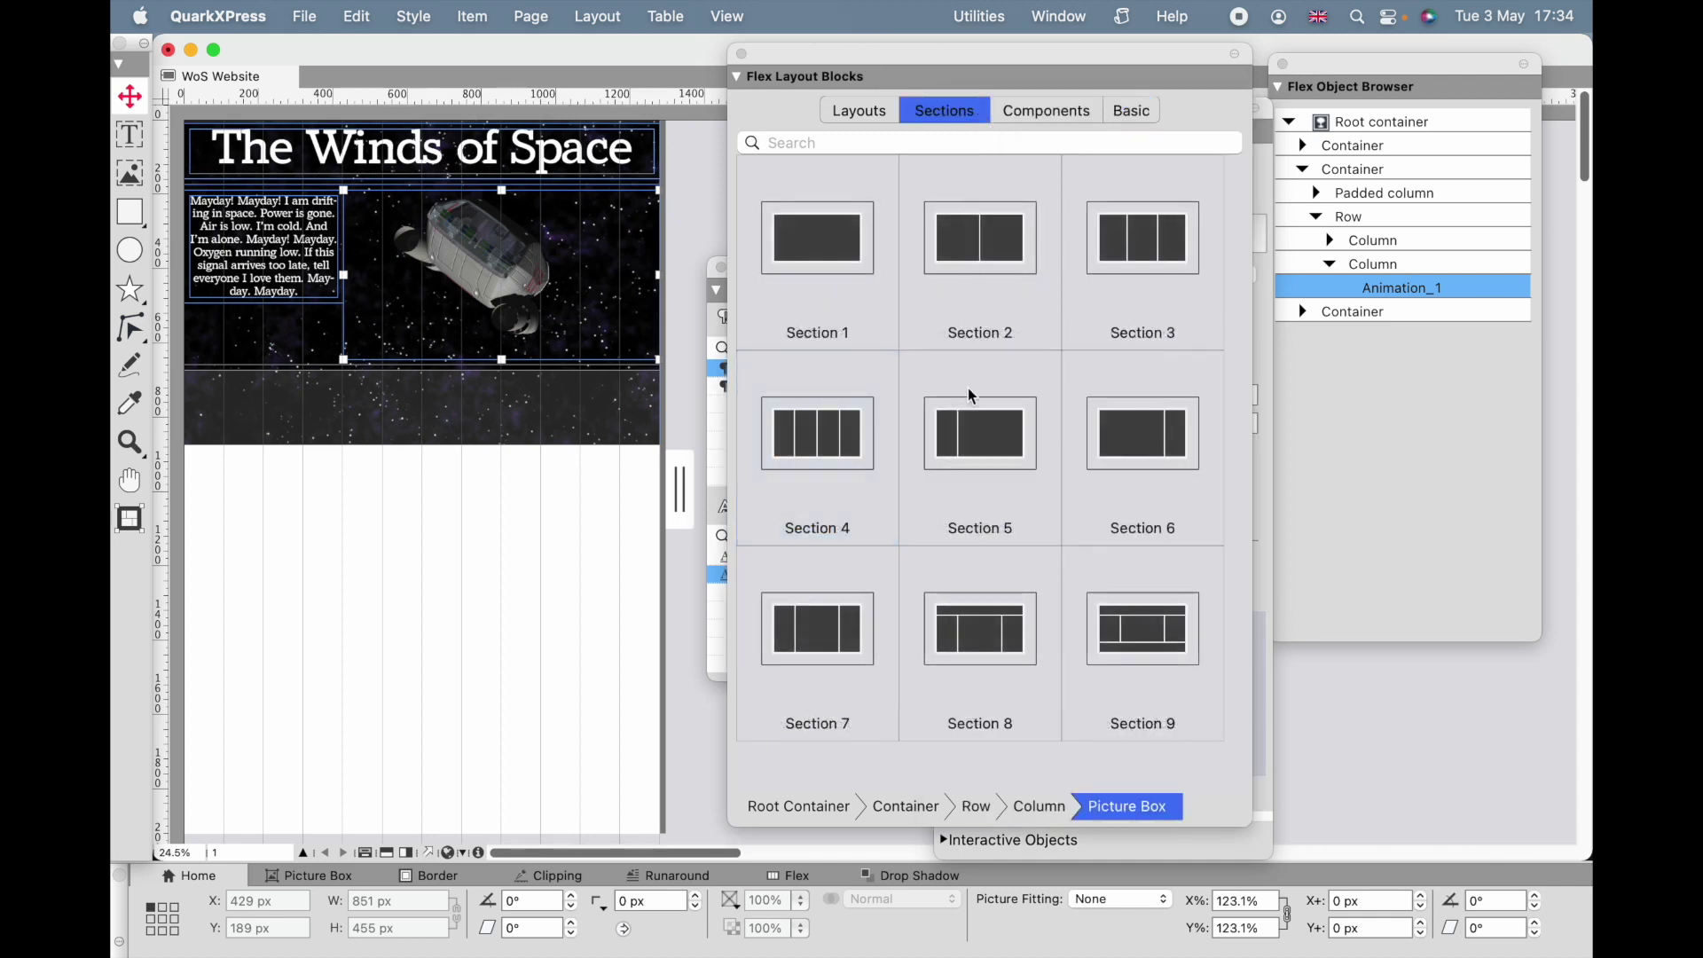
left_click_drag(1170, 245, 559, 397)
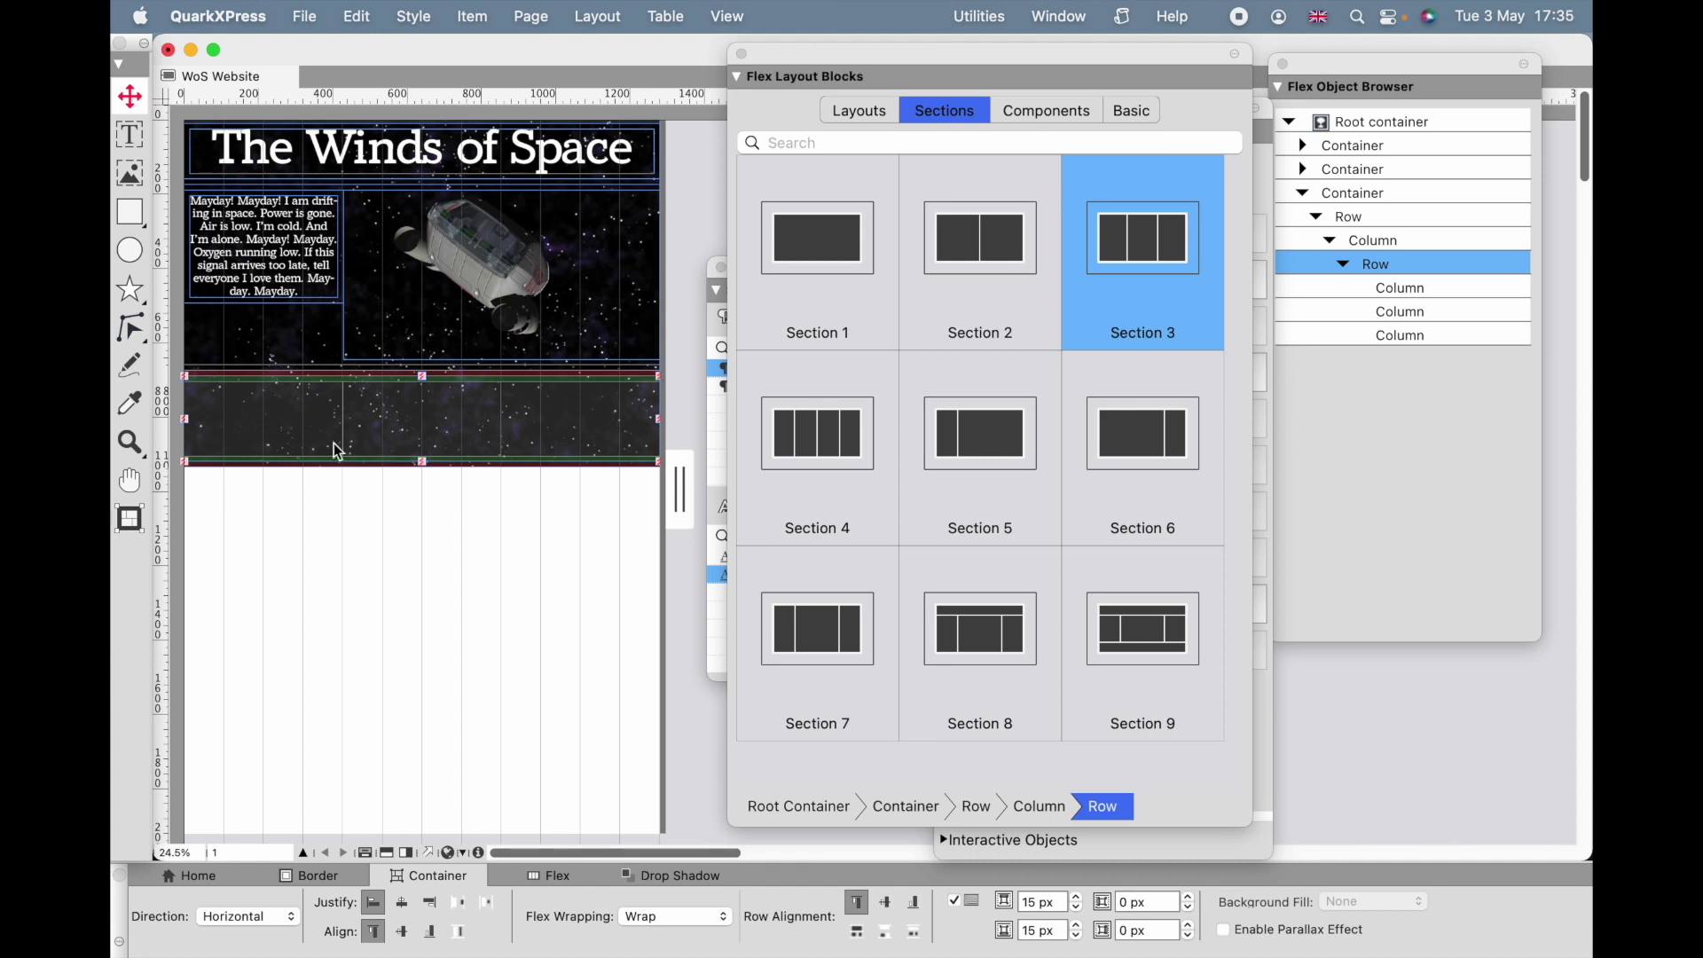
- Place the three-picture Component 10 block in each of the three columns of the new section
left_click(291, 421)
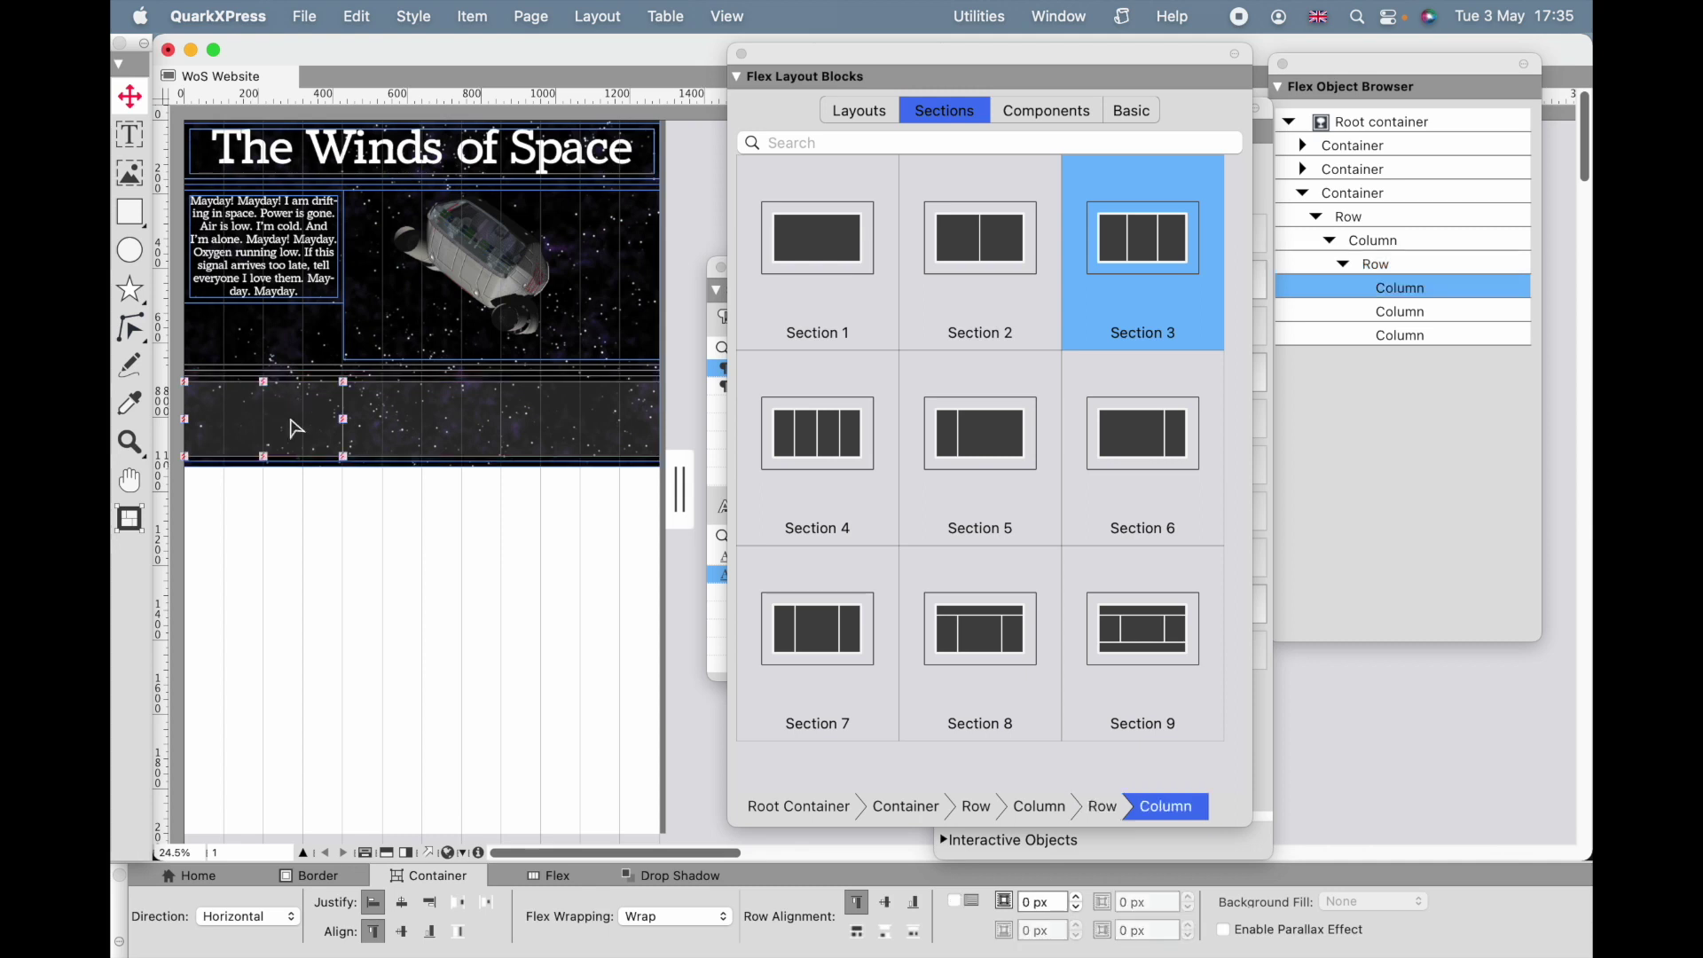
left_click(1131, 109)
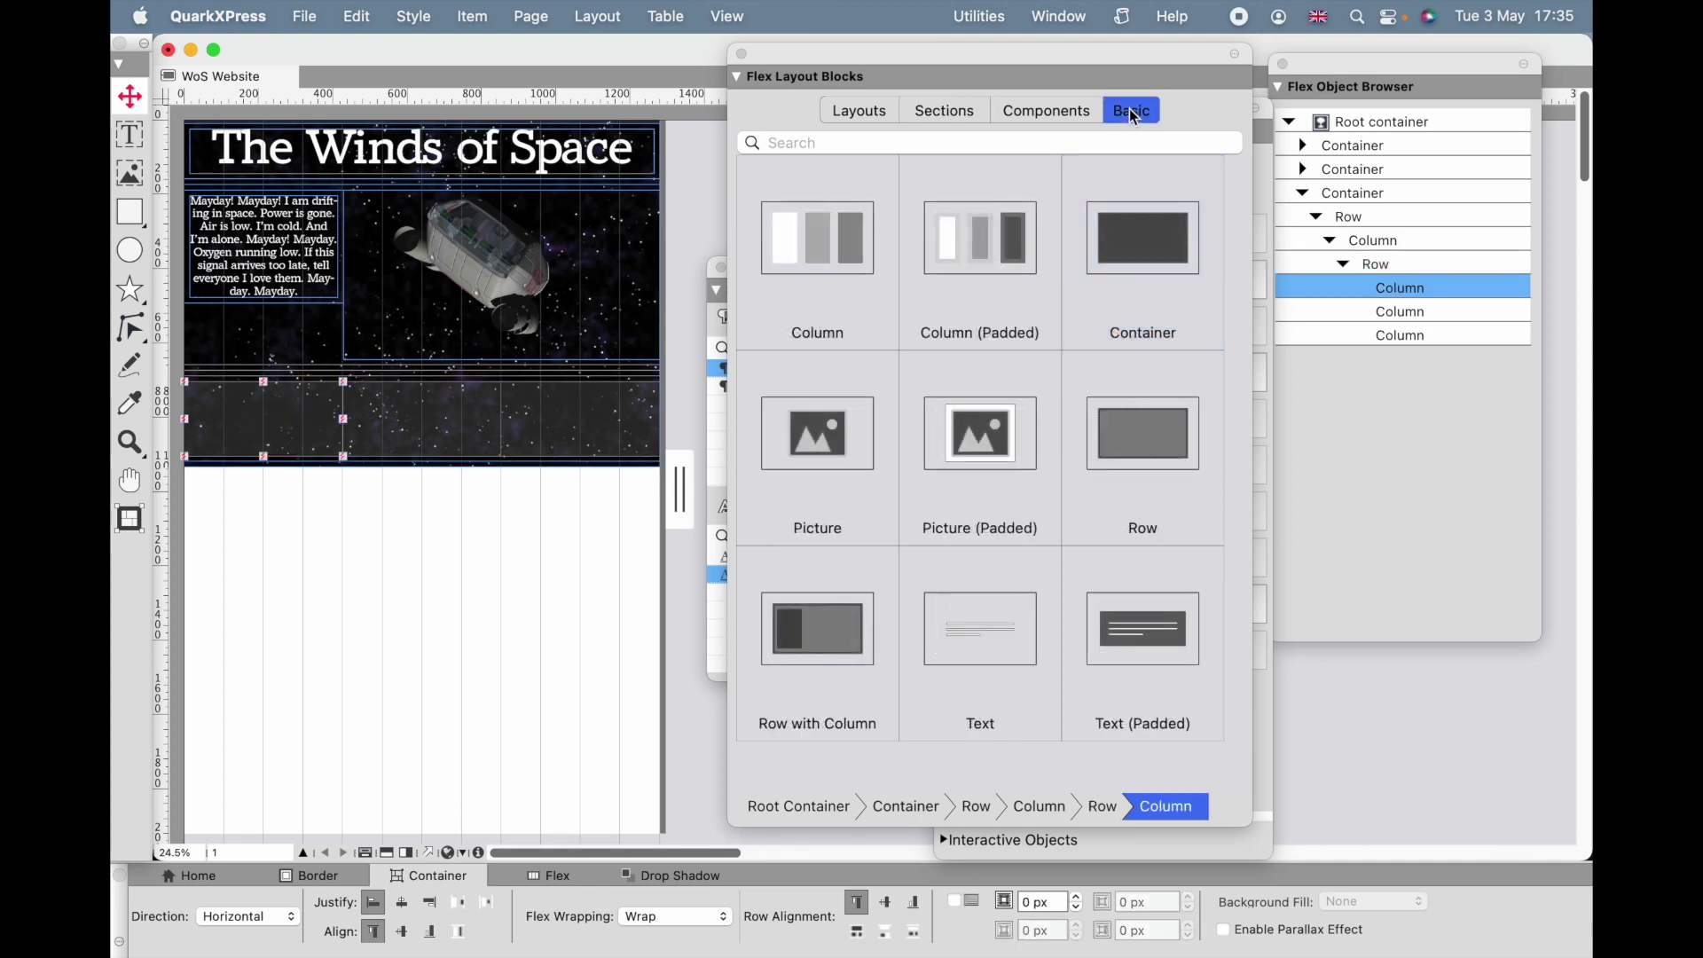
left_click(1079, 107)
scroll(1030, 433, "down", 3)
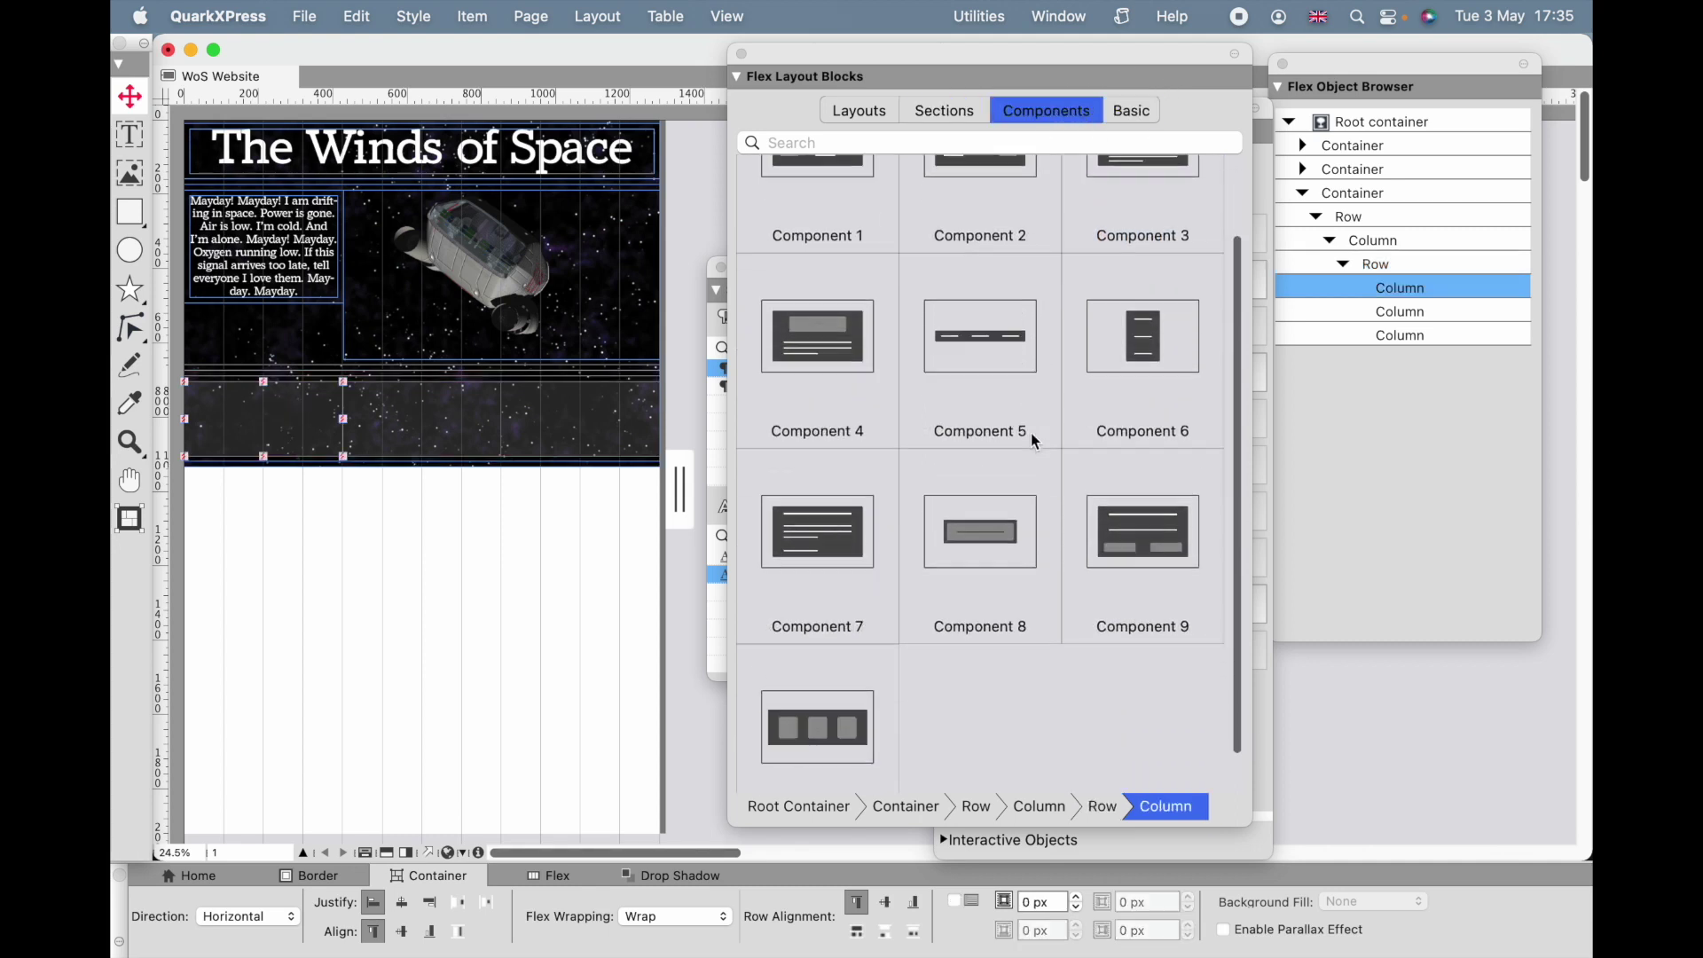
scroll(1030, 433, "up", 3)
scroll(1030, 433, "down", 3)
scroll(1031, 432, "up", 2)
scroll(1031, 433, "down", 2)
double_click(825, 688)
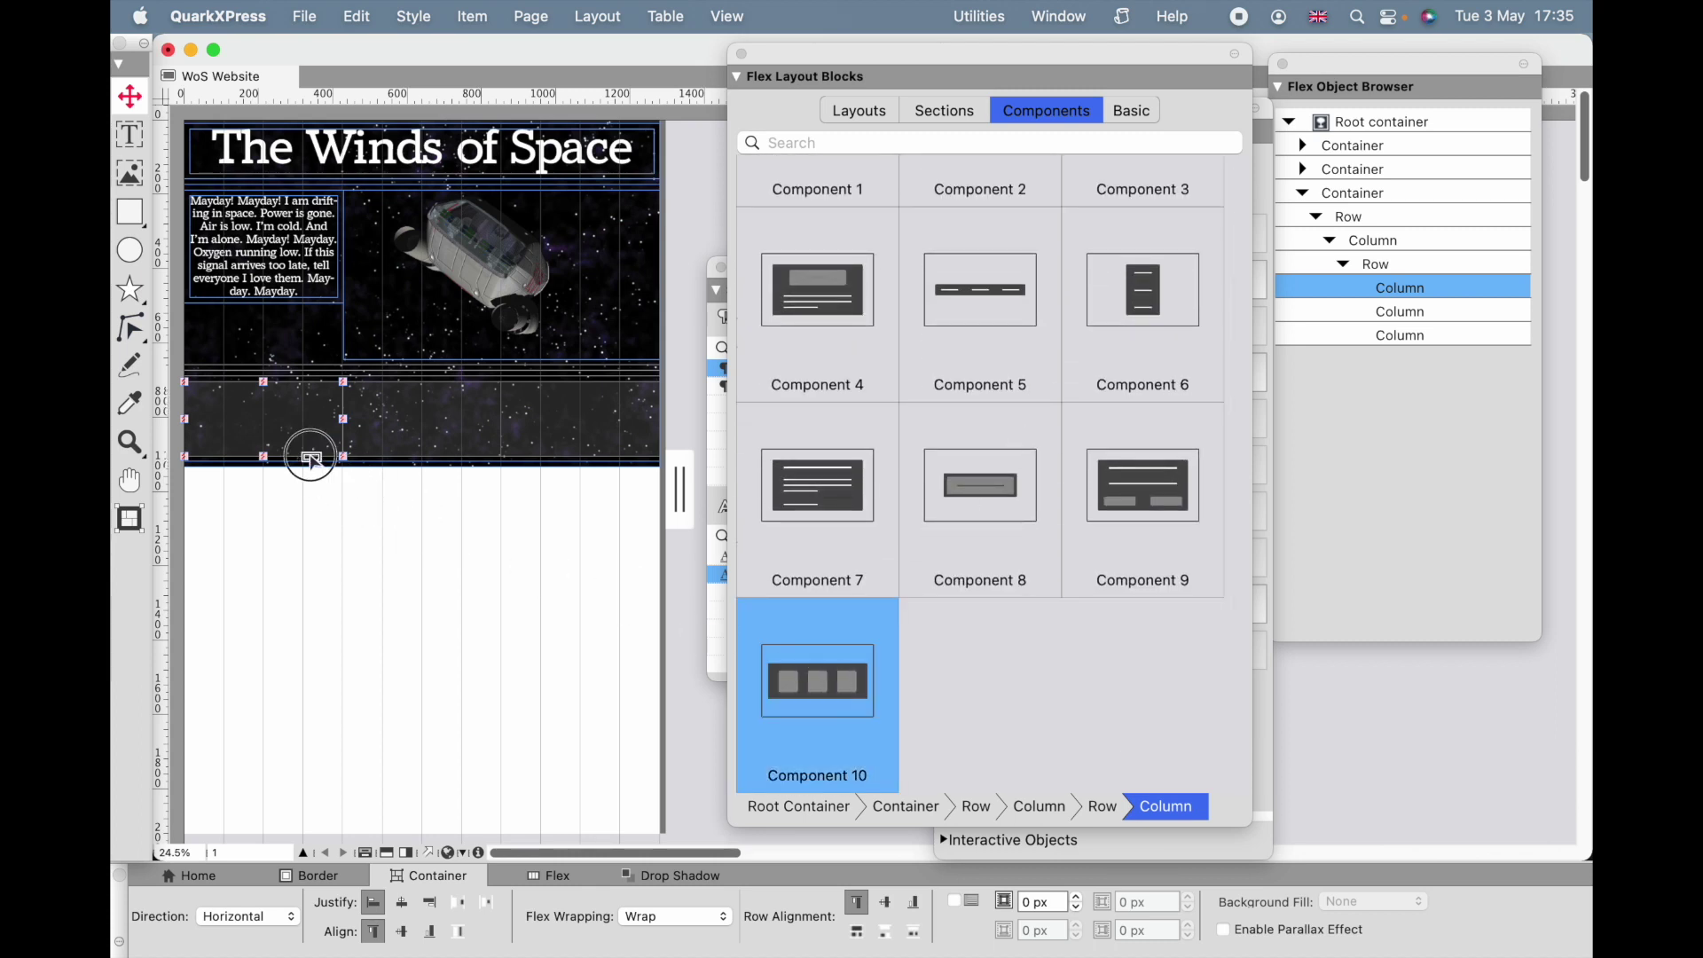
left_click_drag(824, 689, 475, 456)
left_click_drag(660, 499, 568, 434)
- Import 1 Lars.jpg into the first picture box of the new picture row
left_click(222, 412)
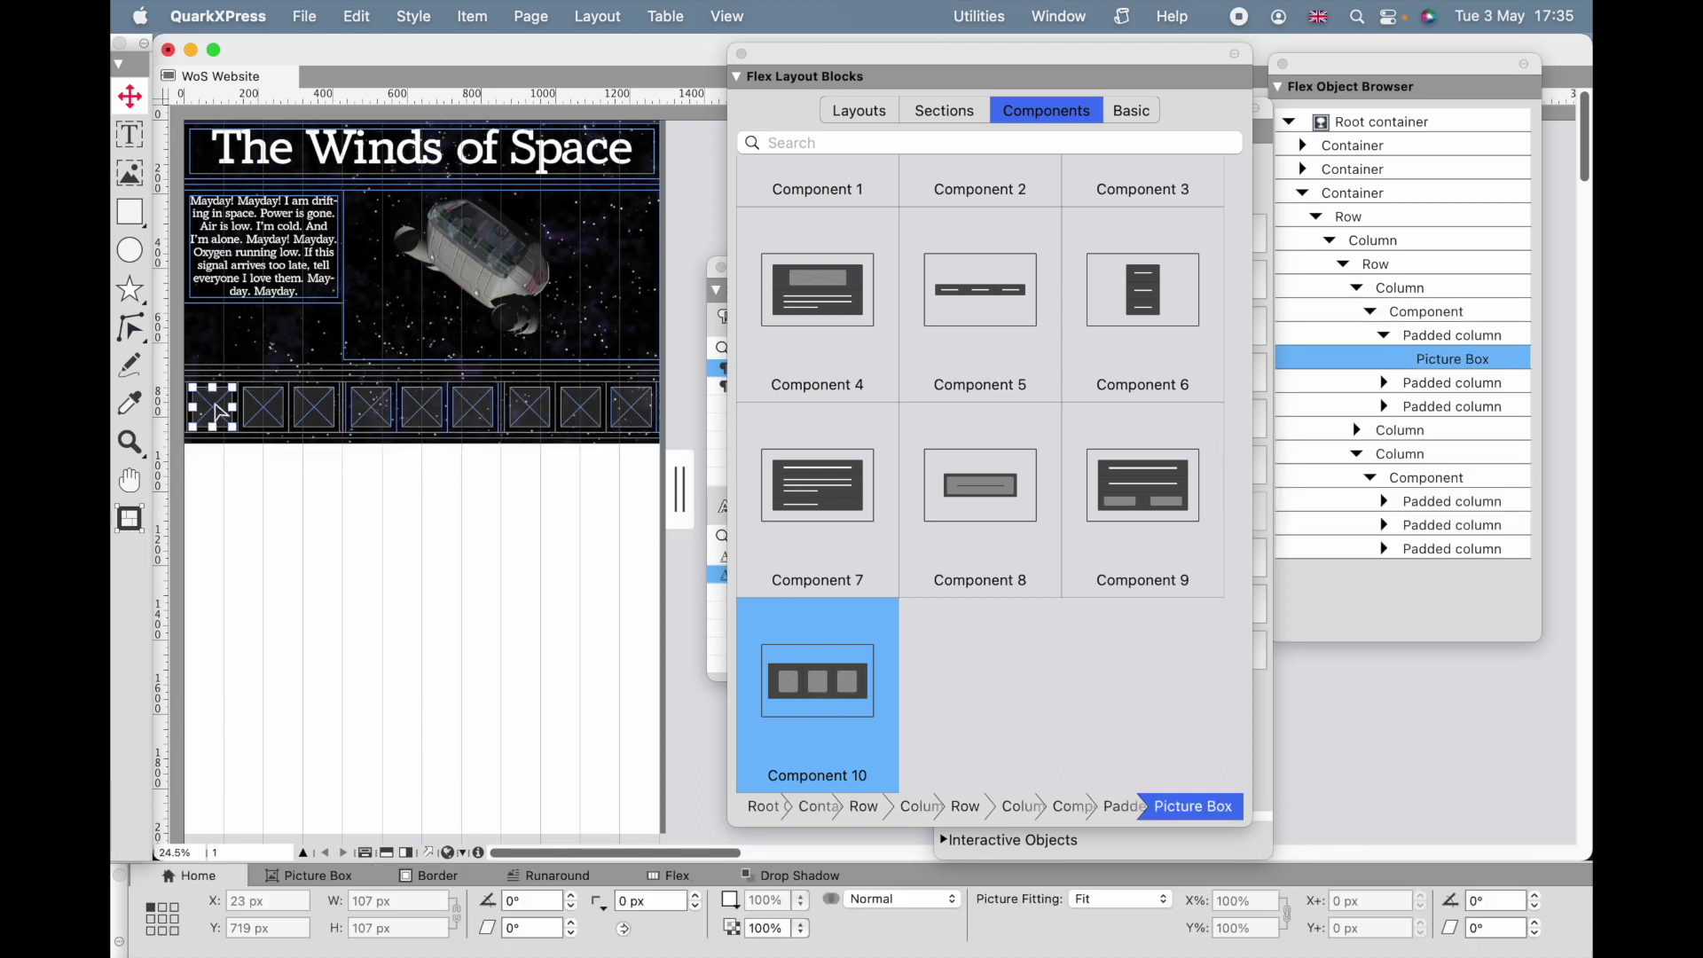
double_click(218, 408)
scroll(386, 406, "down", 5)
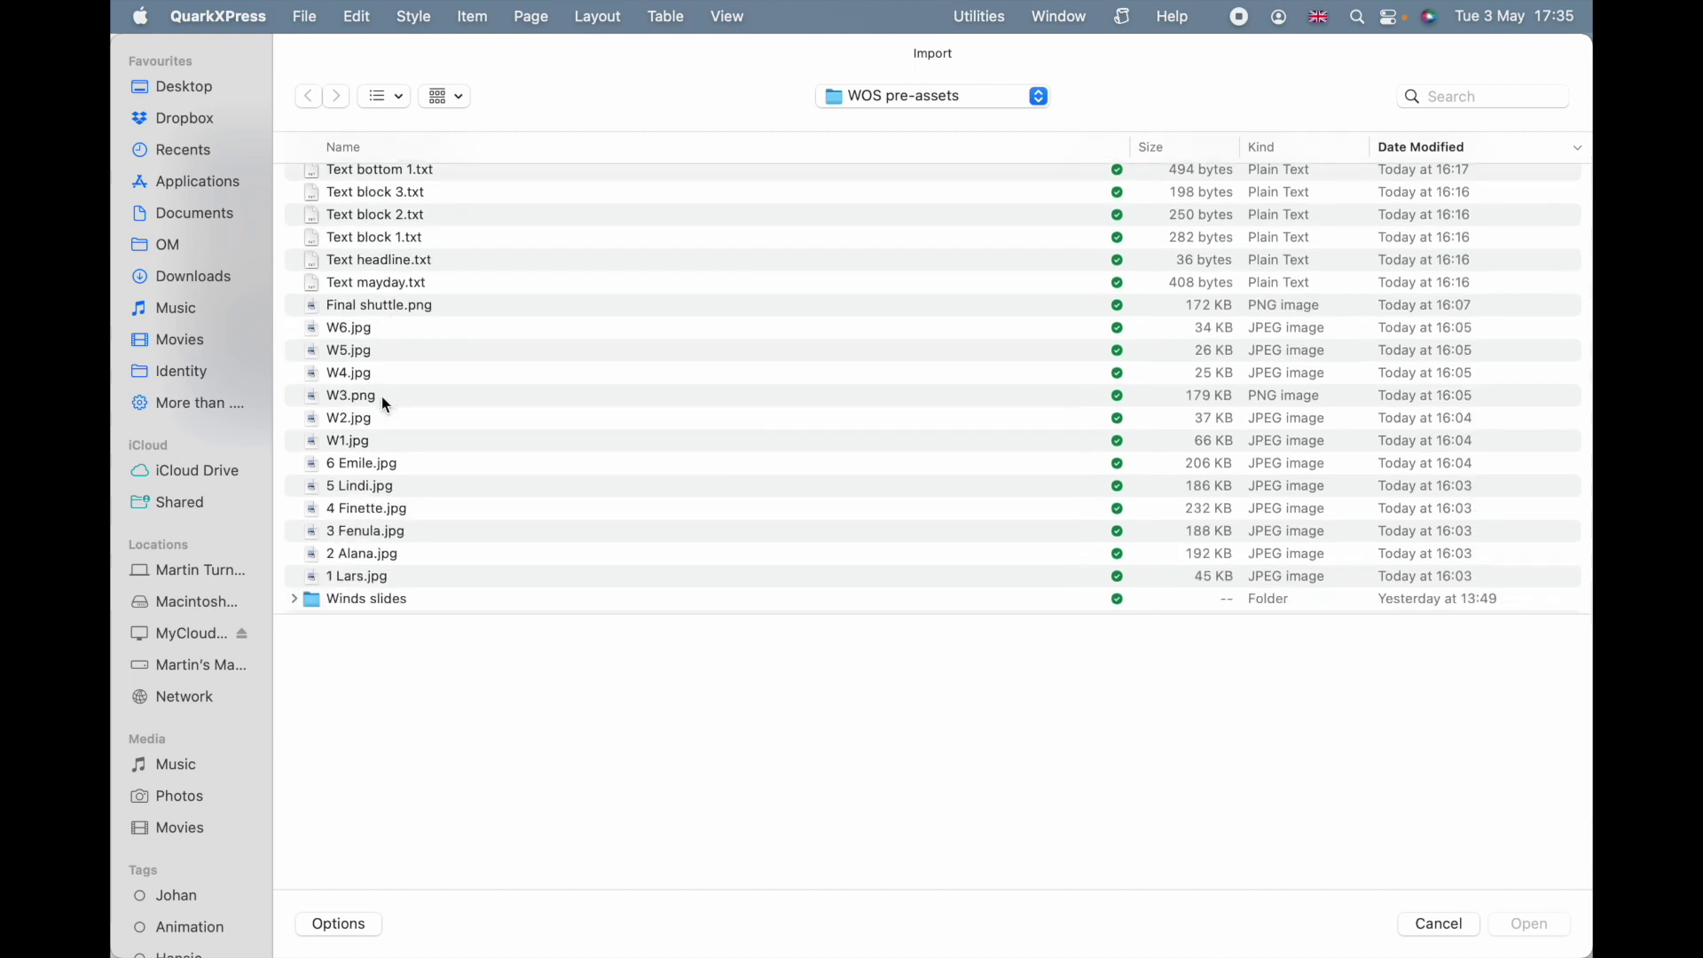
left_click(351, 547)
double_click(351, 547)
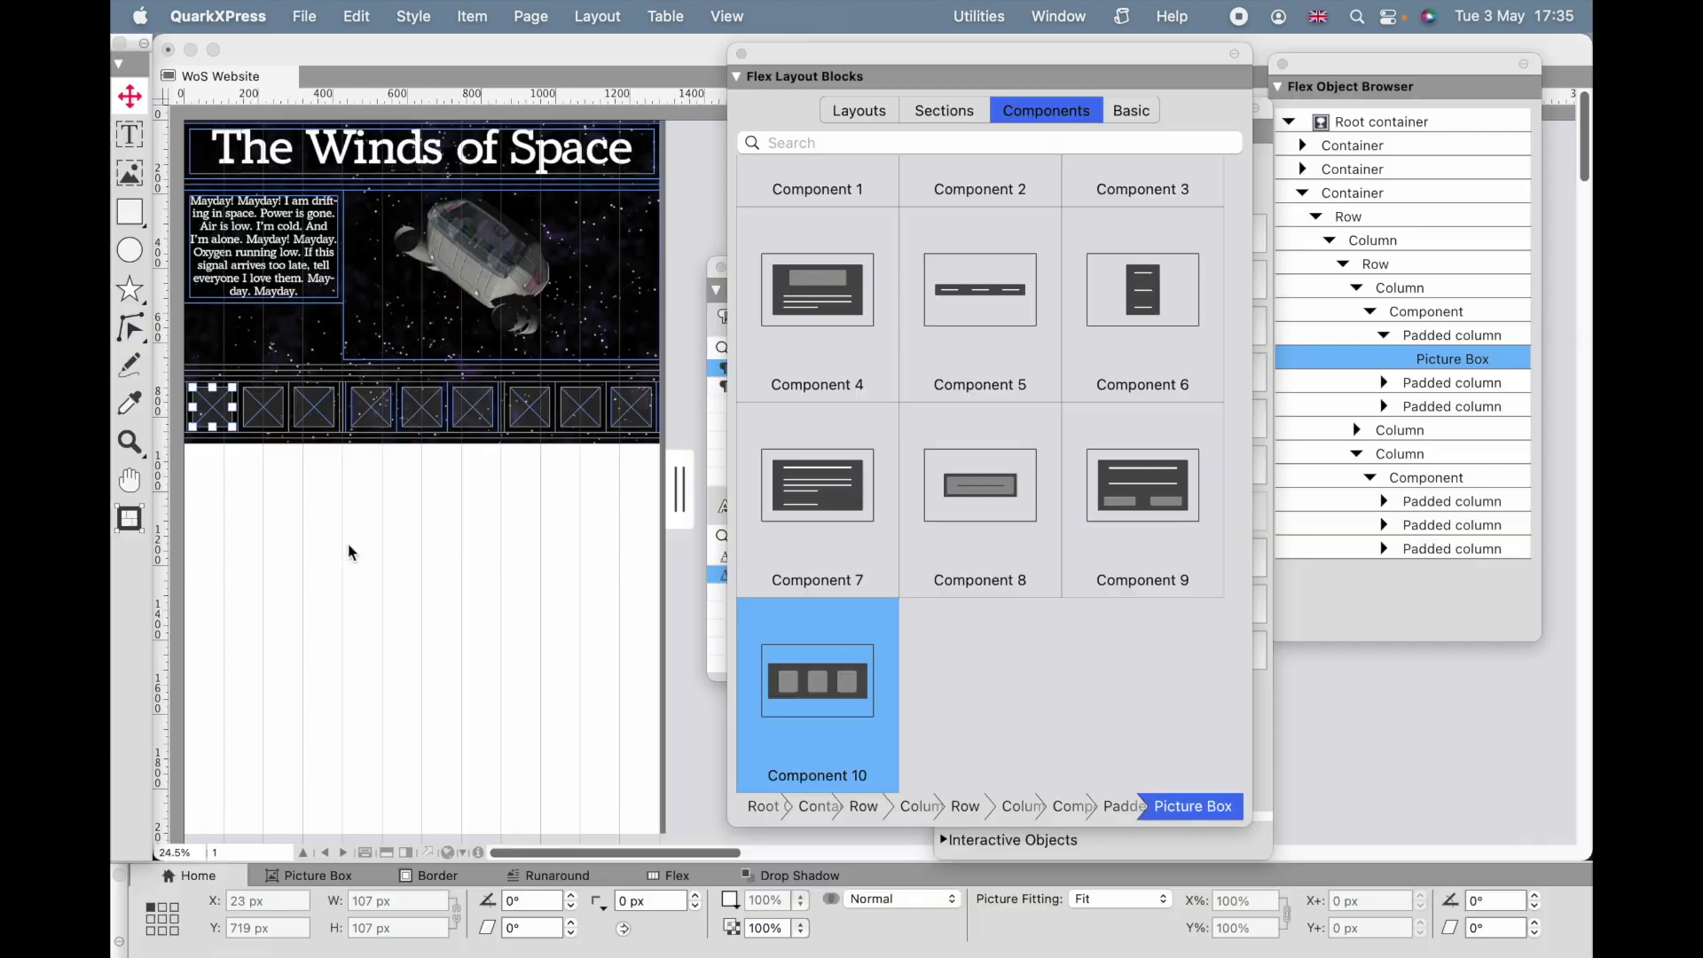
- Import 2 Alana.jpg into the second picture box of the row
left_click(282, 409)
key("super+e")
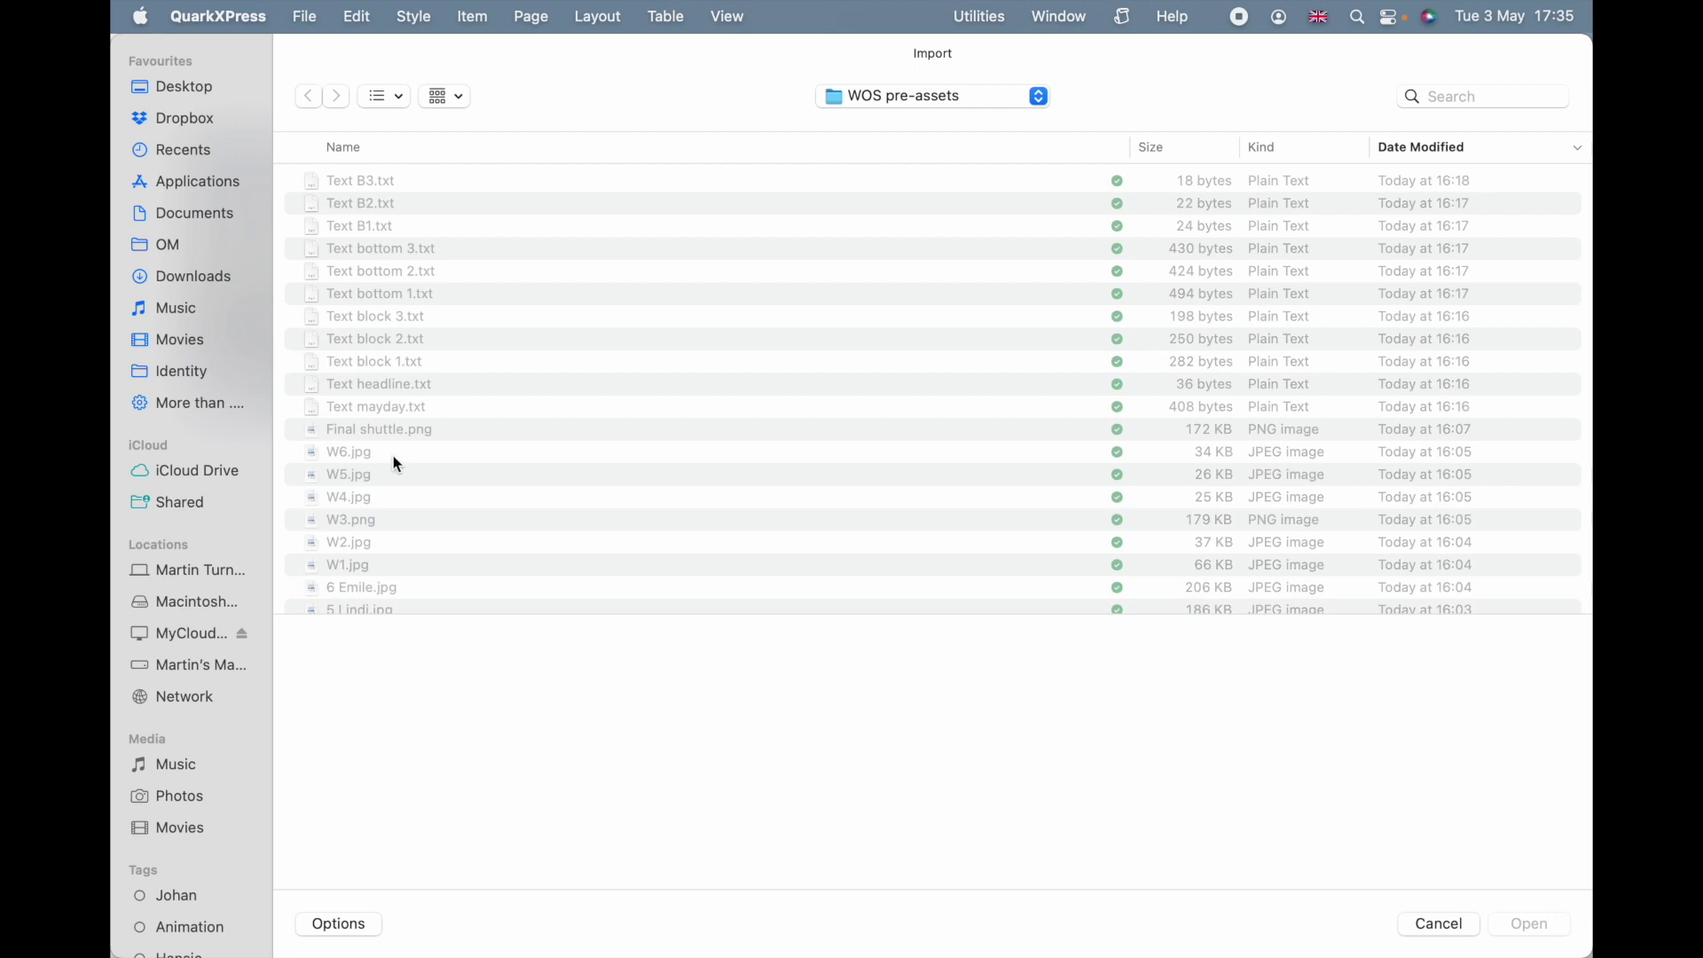
scroll(335, 603, "down", 2)
scroll(335, 608, "down", 1)
double_click(355, 521)
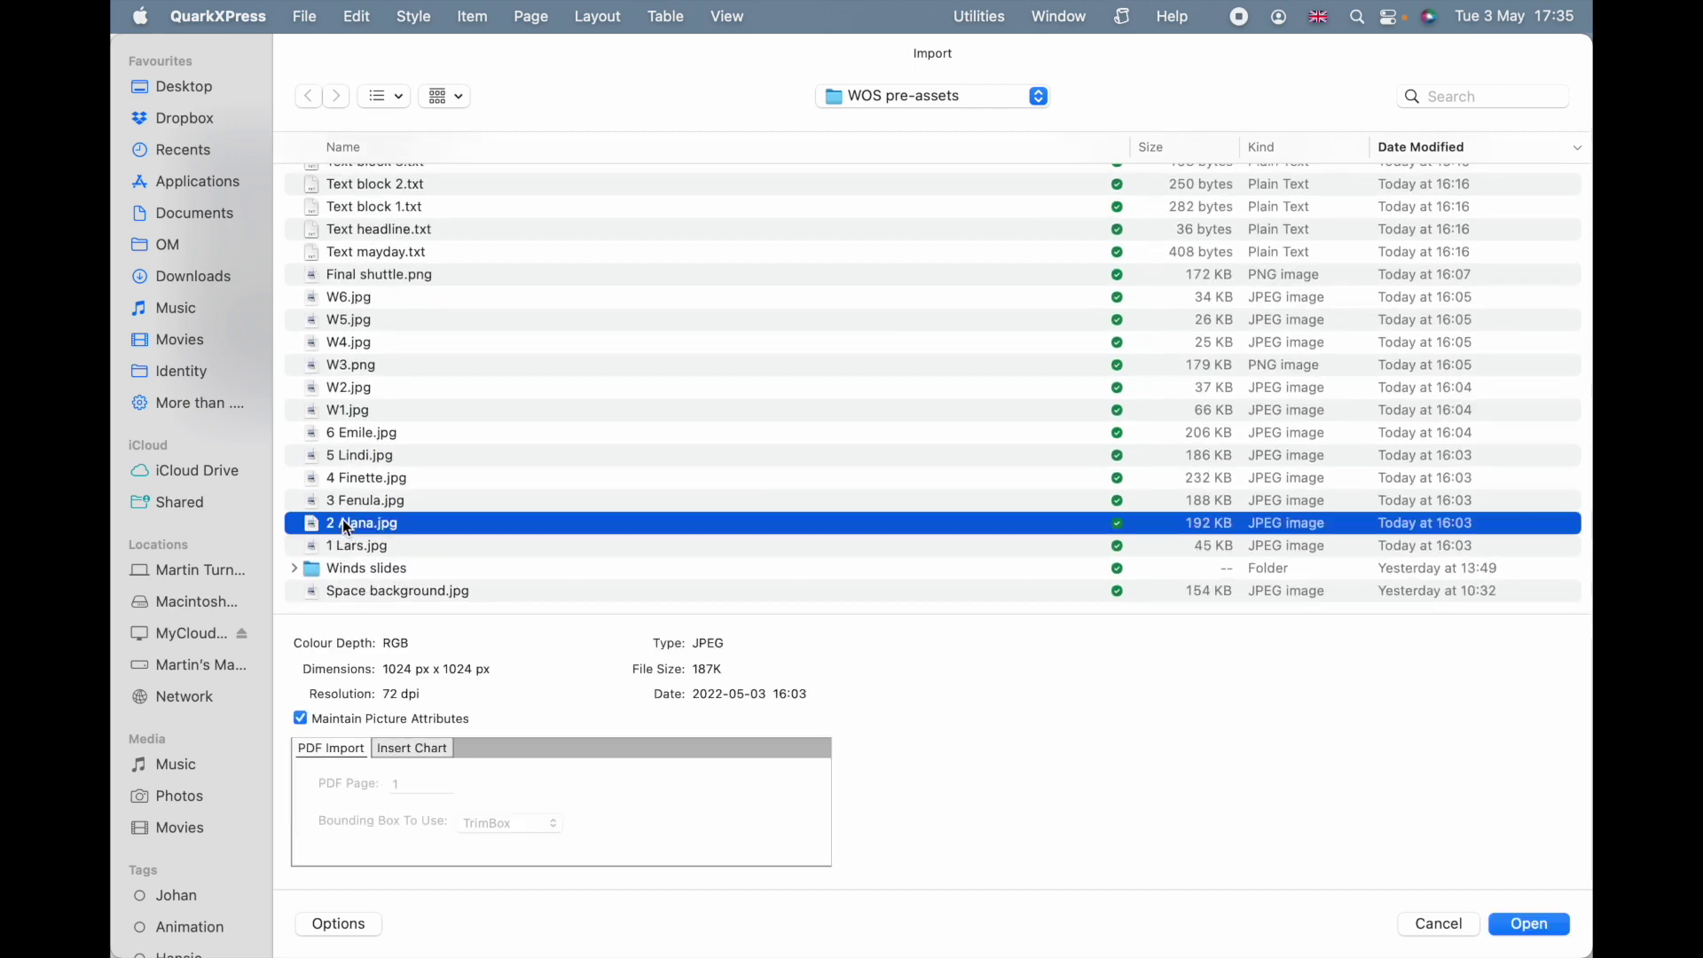
- Import 3 Fenula.jpg into the third picture box of the row
left_click(319, 410)
key("super+e")
scroll(367, 578, "down", 3)
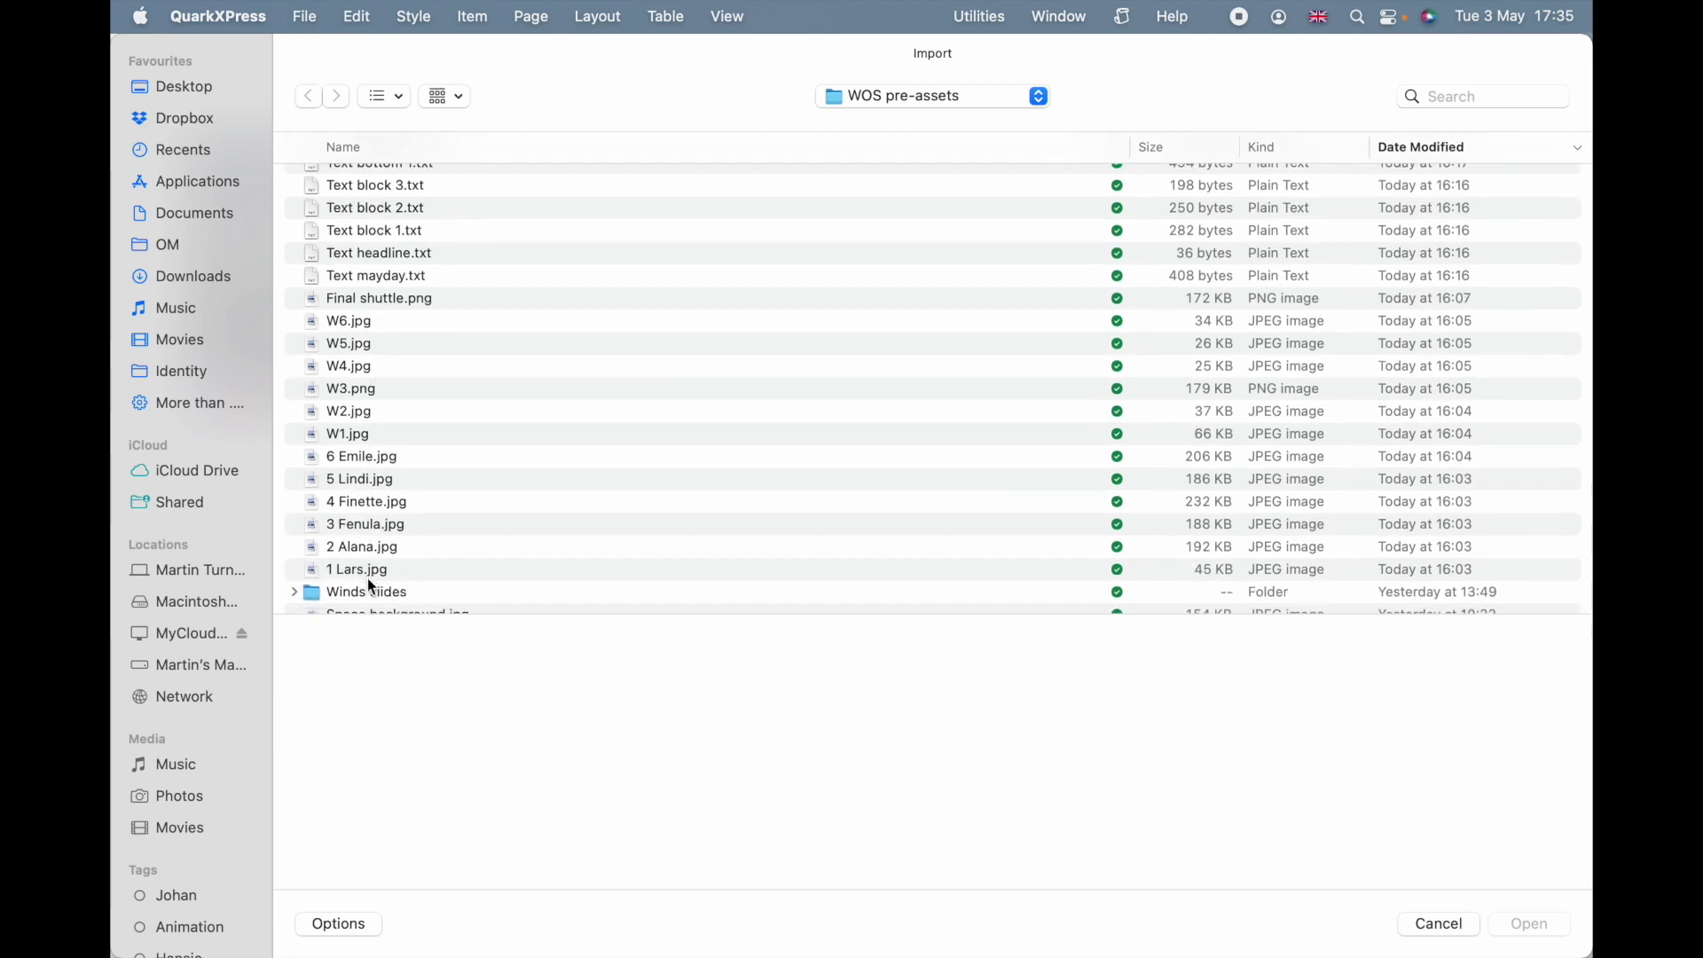
left_click(367, 529)
double_click(367, 529)
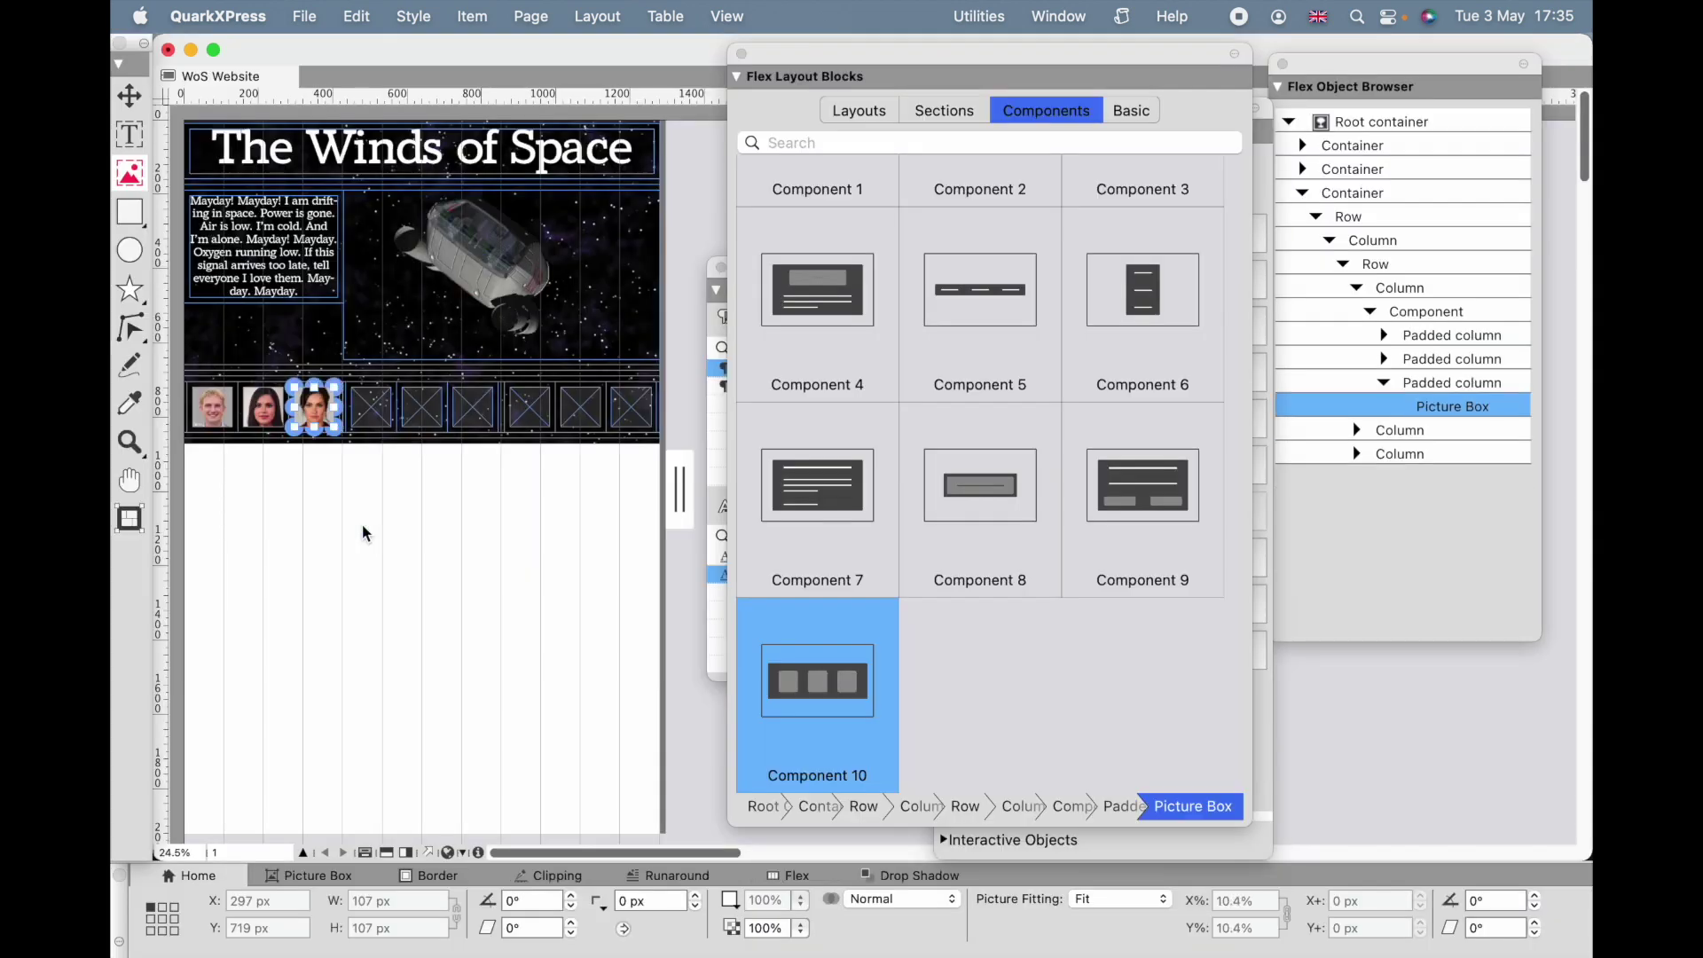
- Import 4 Finette.jpg into the fourth picture box of the row
left_click(357, 409)
key("super+e")
scroll(388, 573, "down", 3)
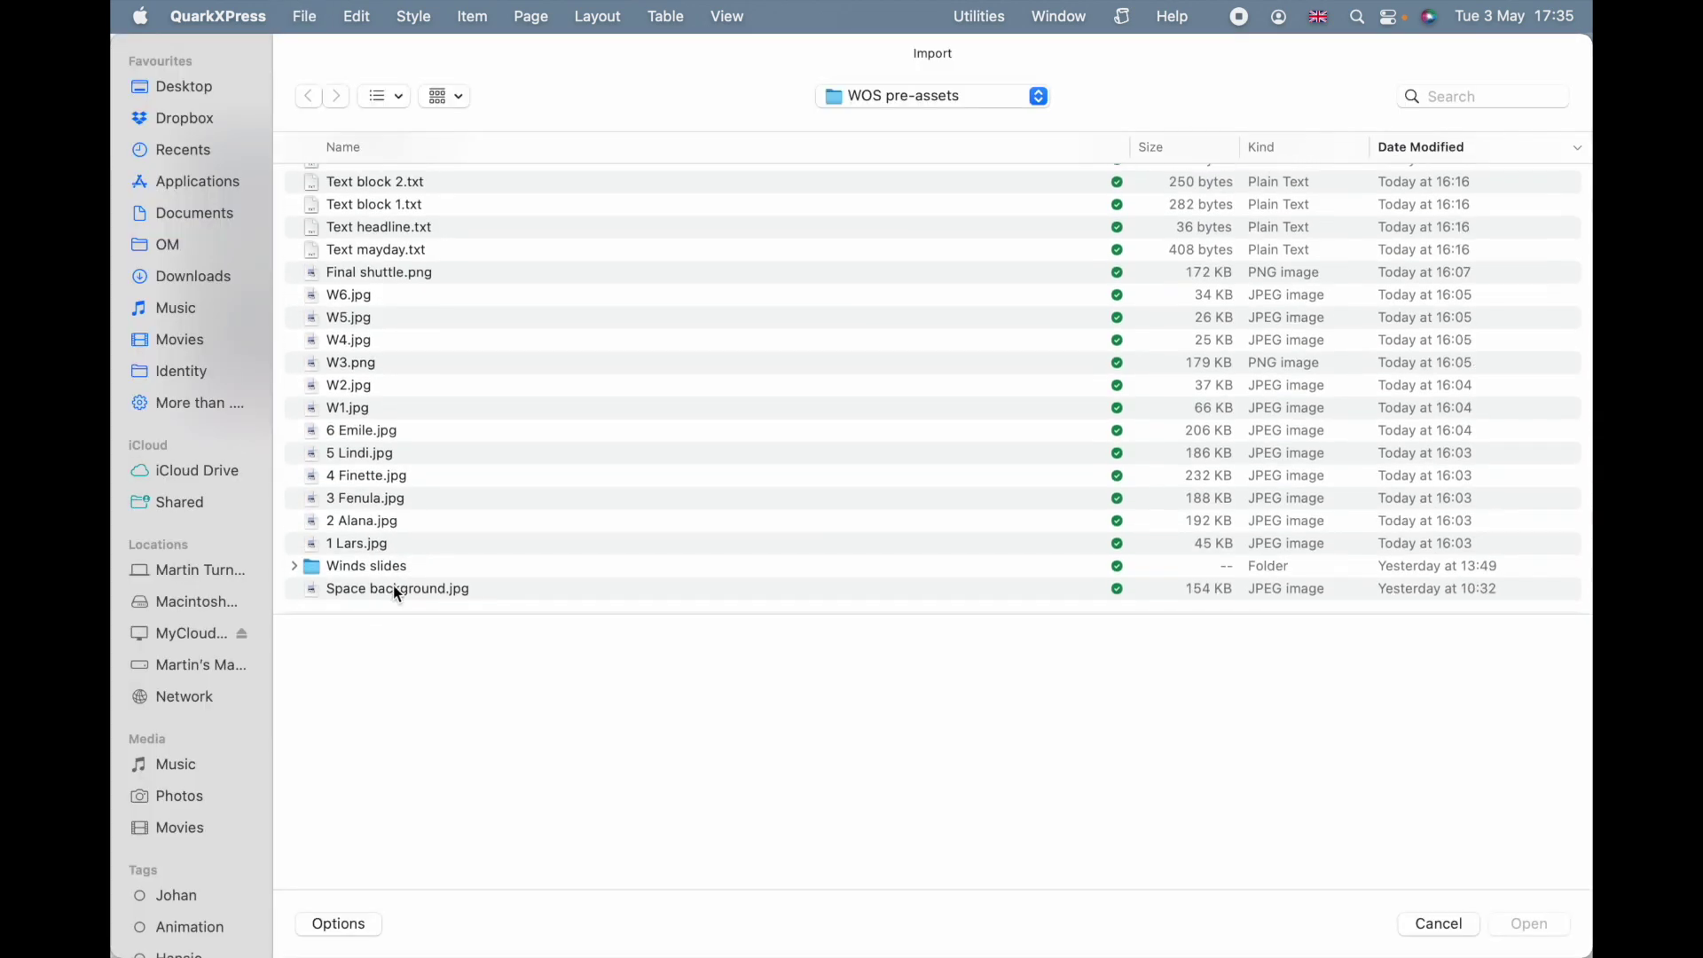
left_click(391, 481)
double_click(390, 481)
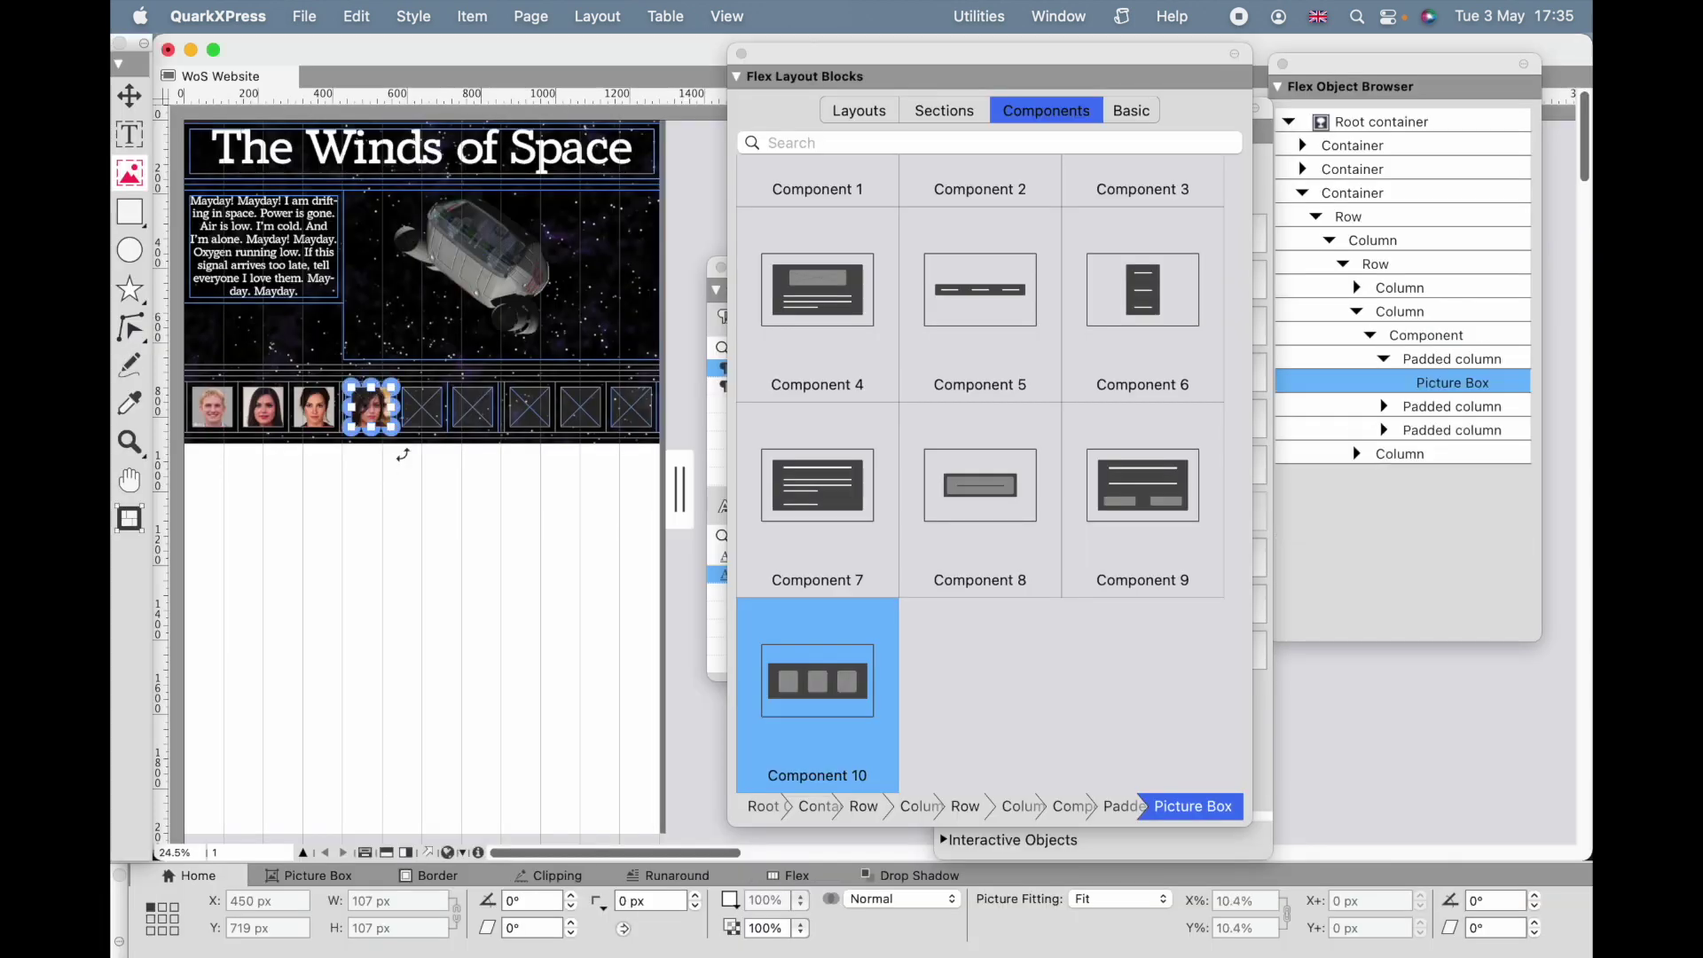
- Import 5 Lindi.jpg into the fifth picture box and select the sixth picture box
left_click(435, 409)
key("super+e")
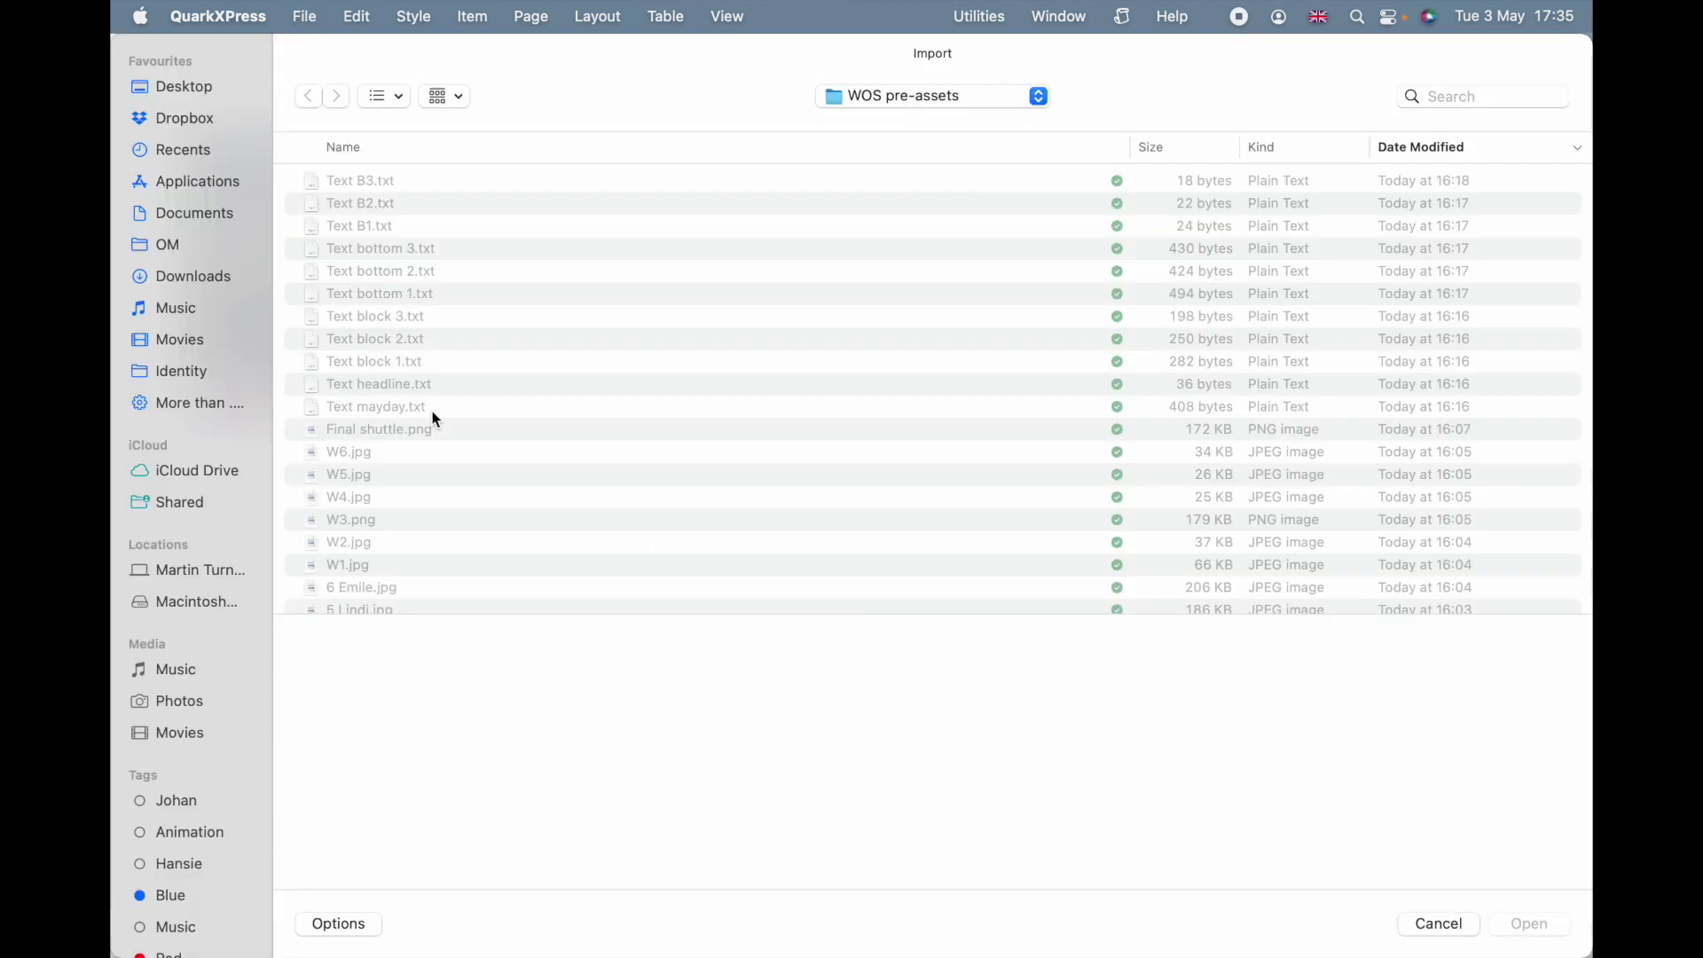
scroll(391, 525, "down", 3)
left_click(395, 527)
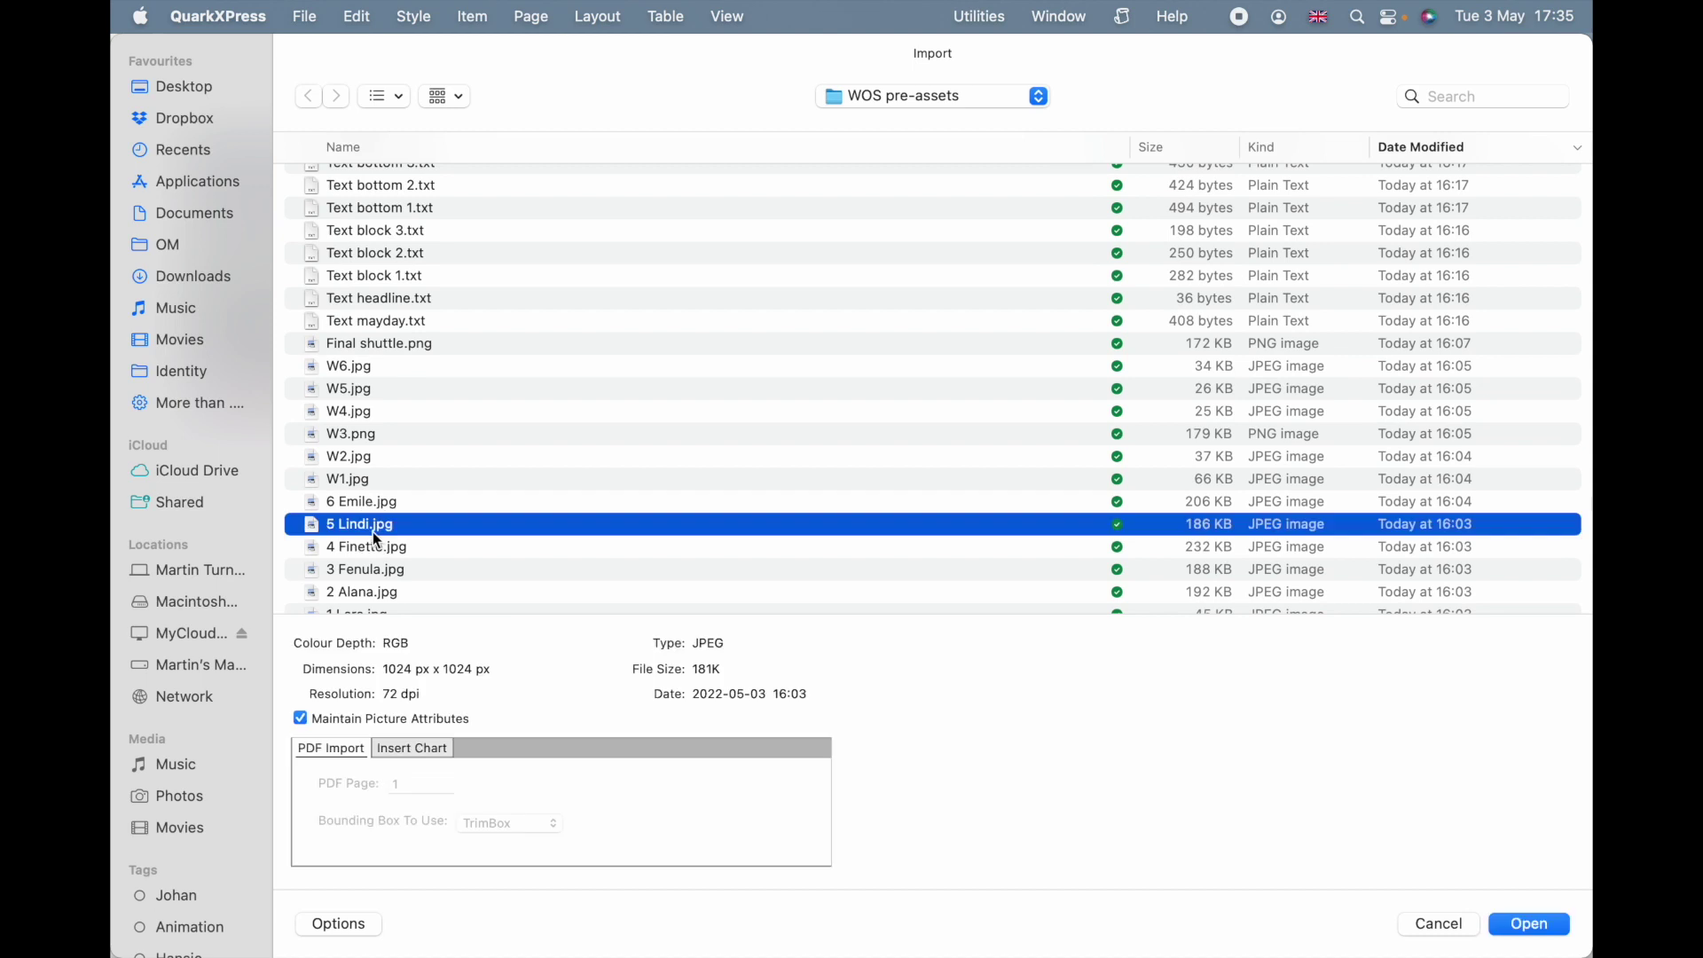
double_click(374, 532)
left_click(483, 425)
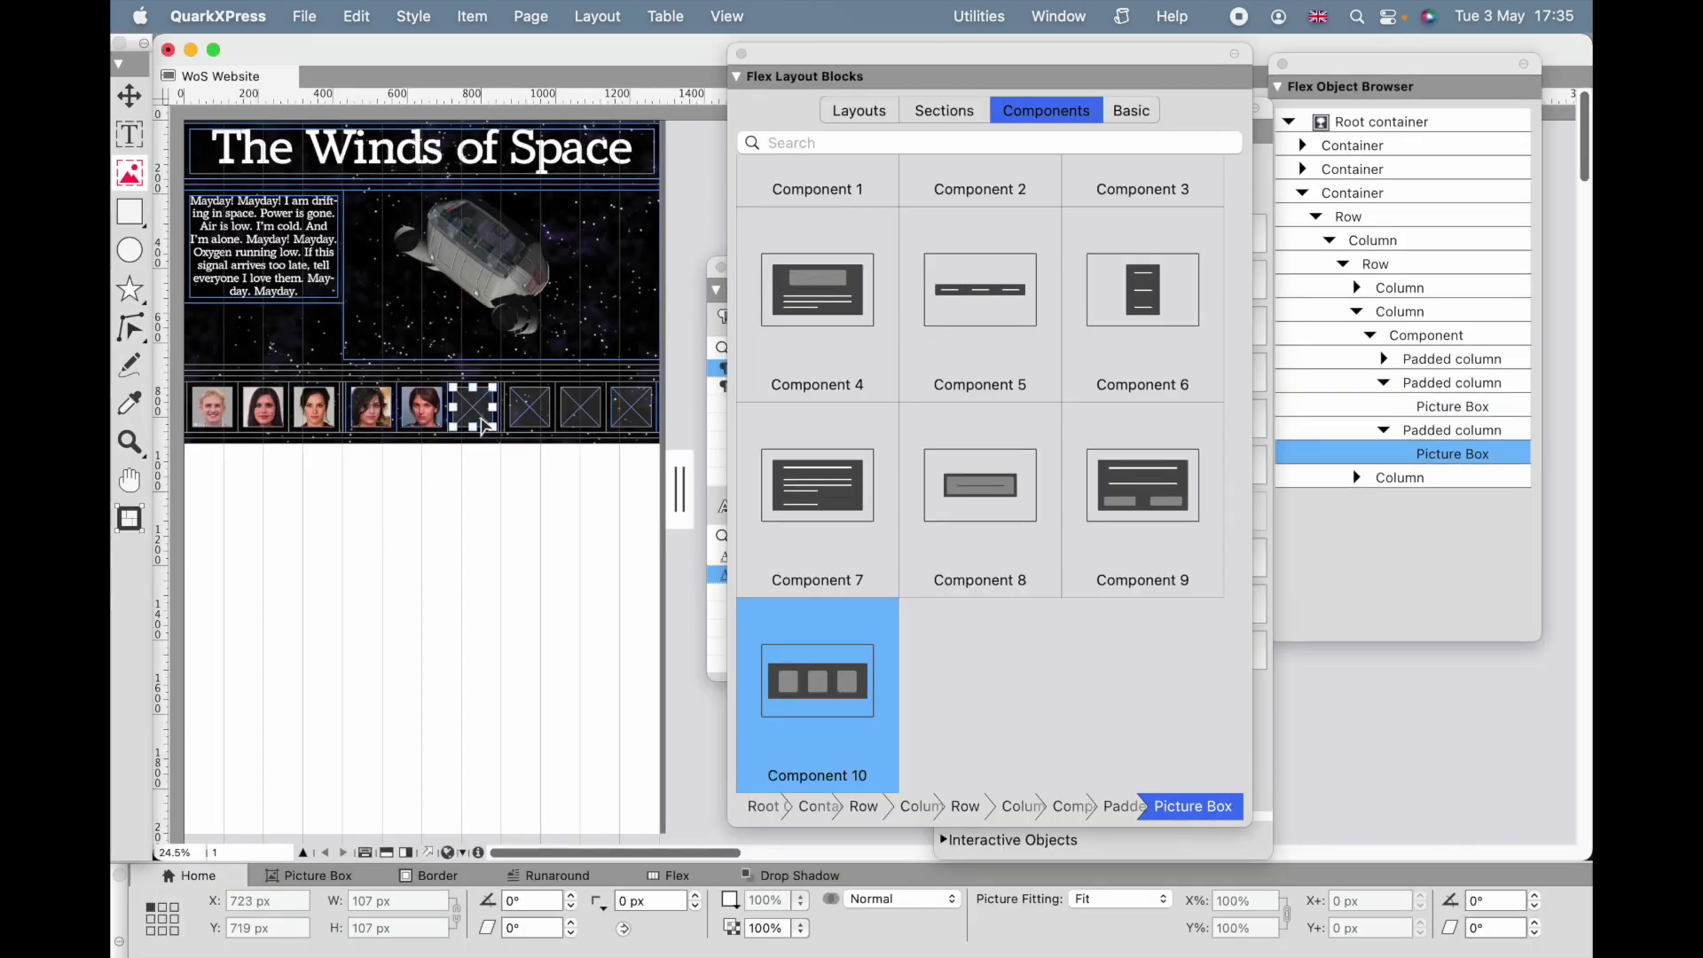
- Import 6 Emile.jpg into the sixth picture box of the portrait row
key("super+e")
scroll(379, 532, "down", 3)
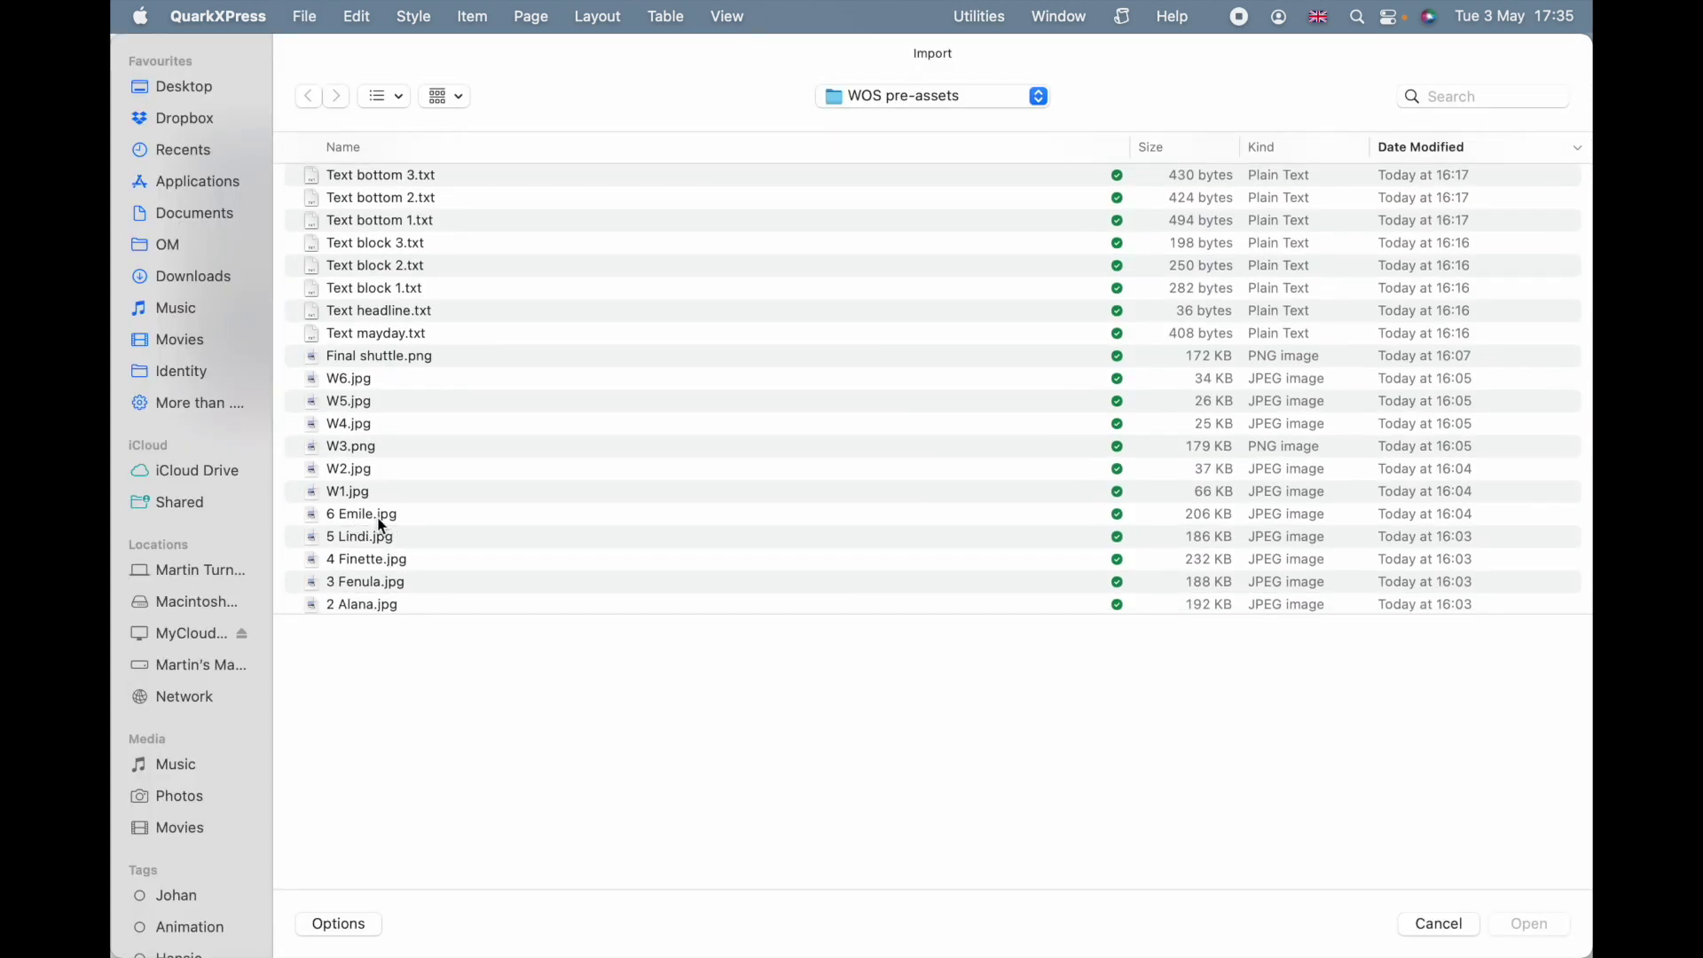
left_click(382, 523)
key("Return")
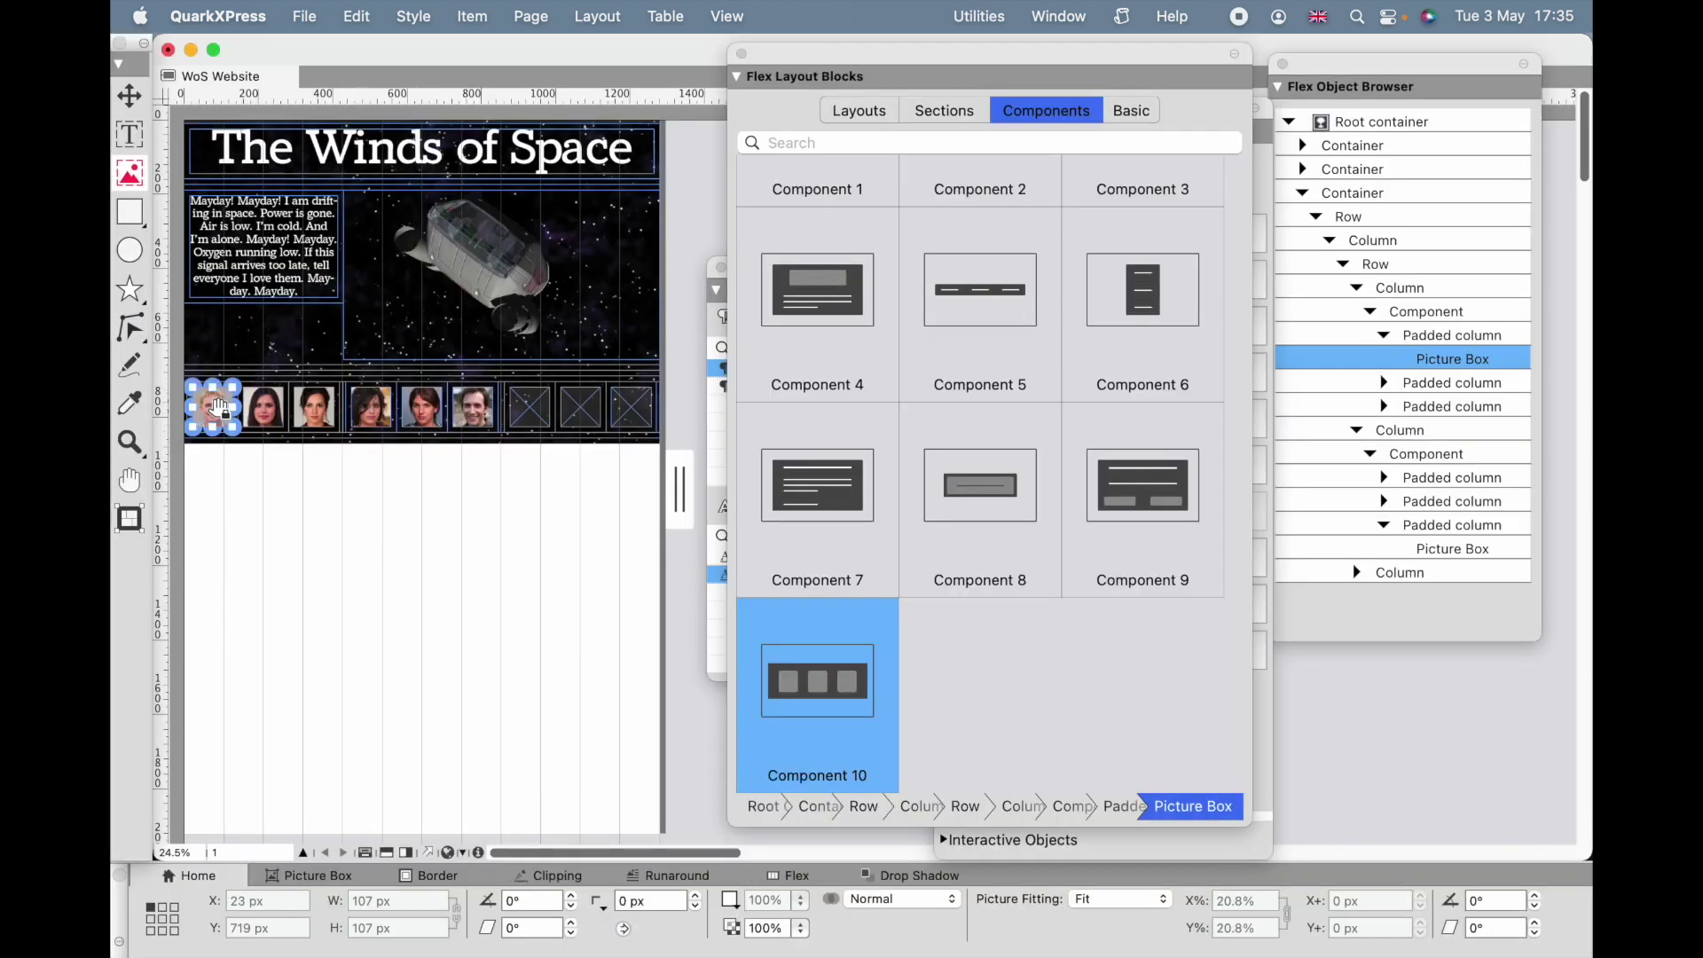
- Add the character's full name as alternate text for the first portrait in its export options
right_click(216, 415)
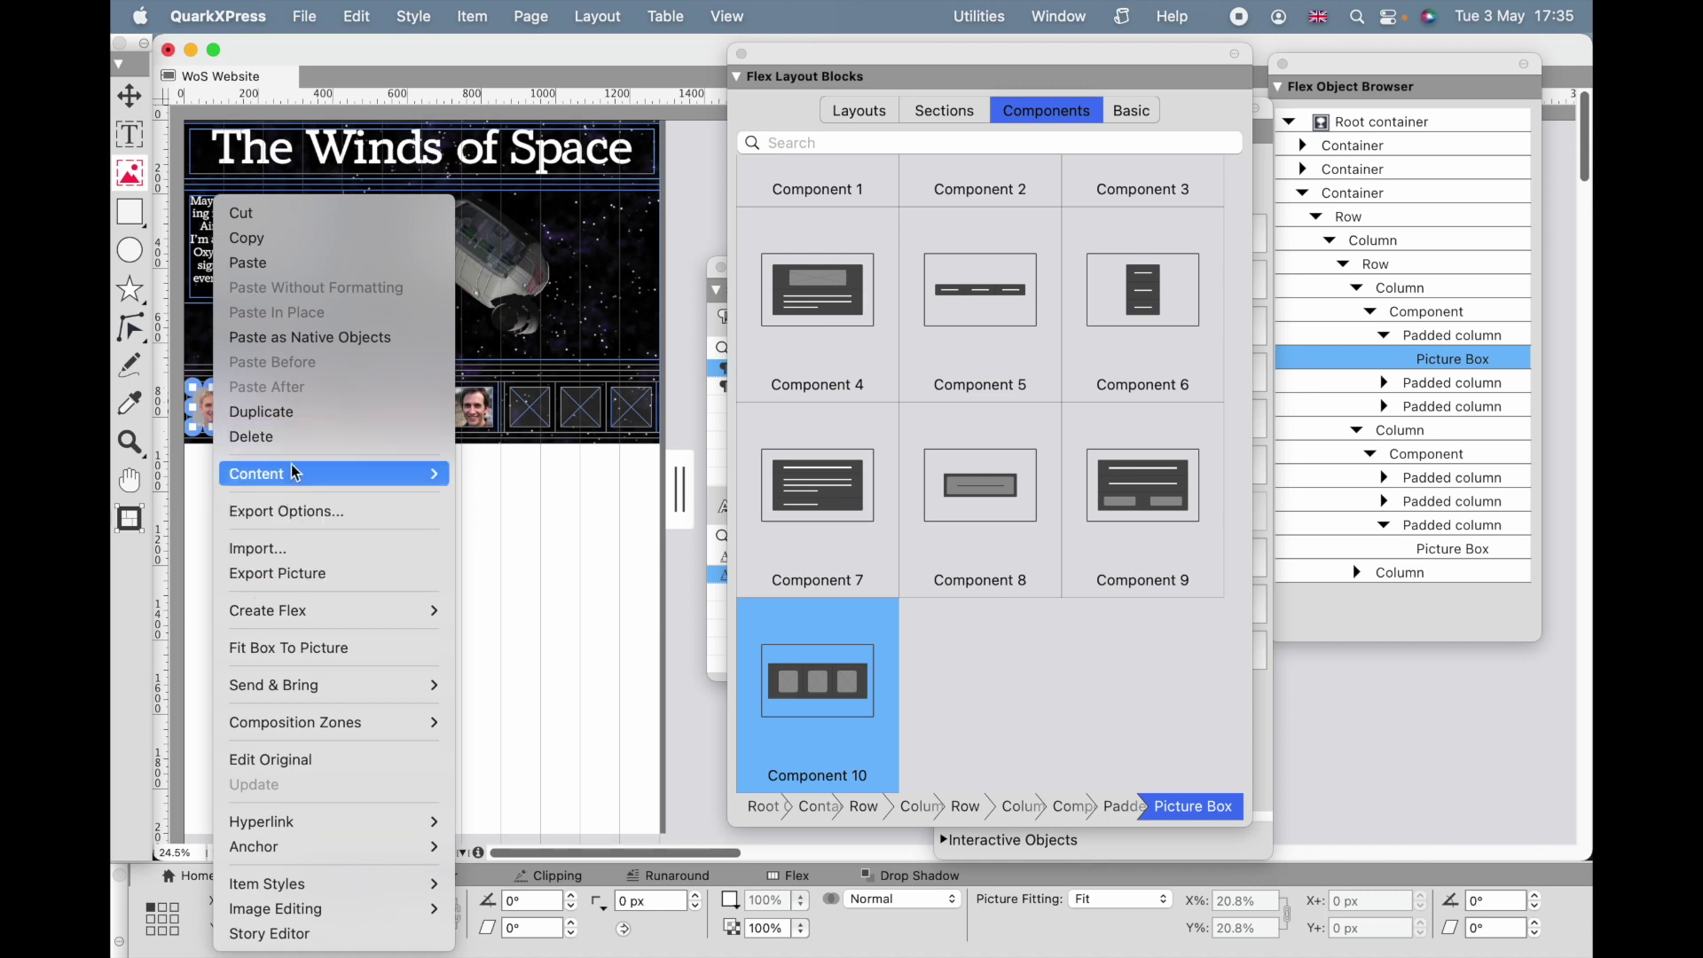
left_click(477, 557)
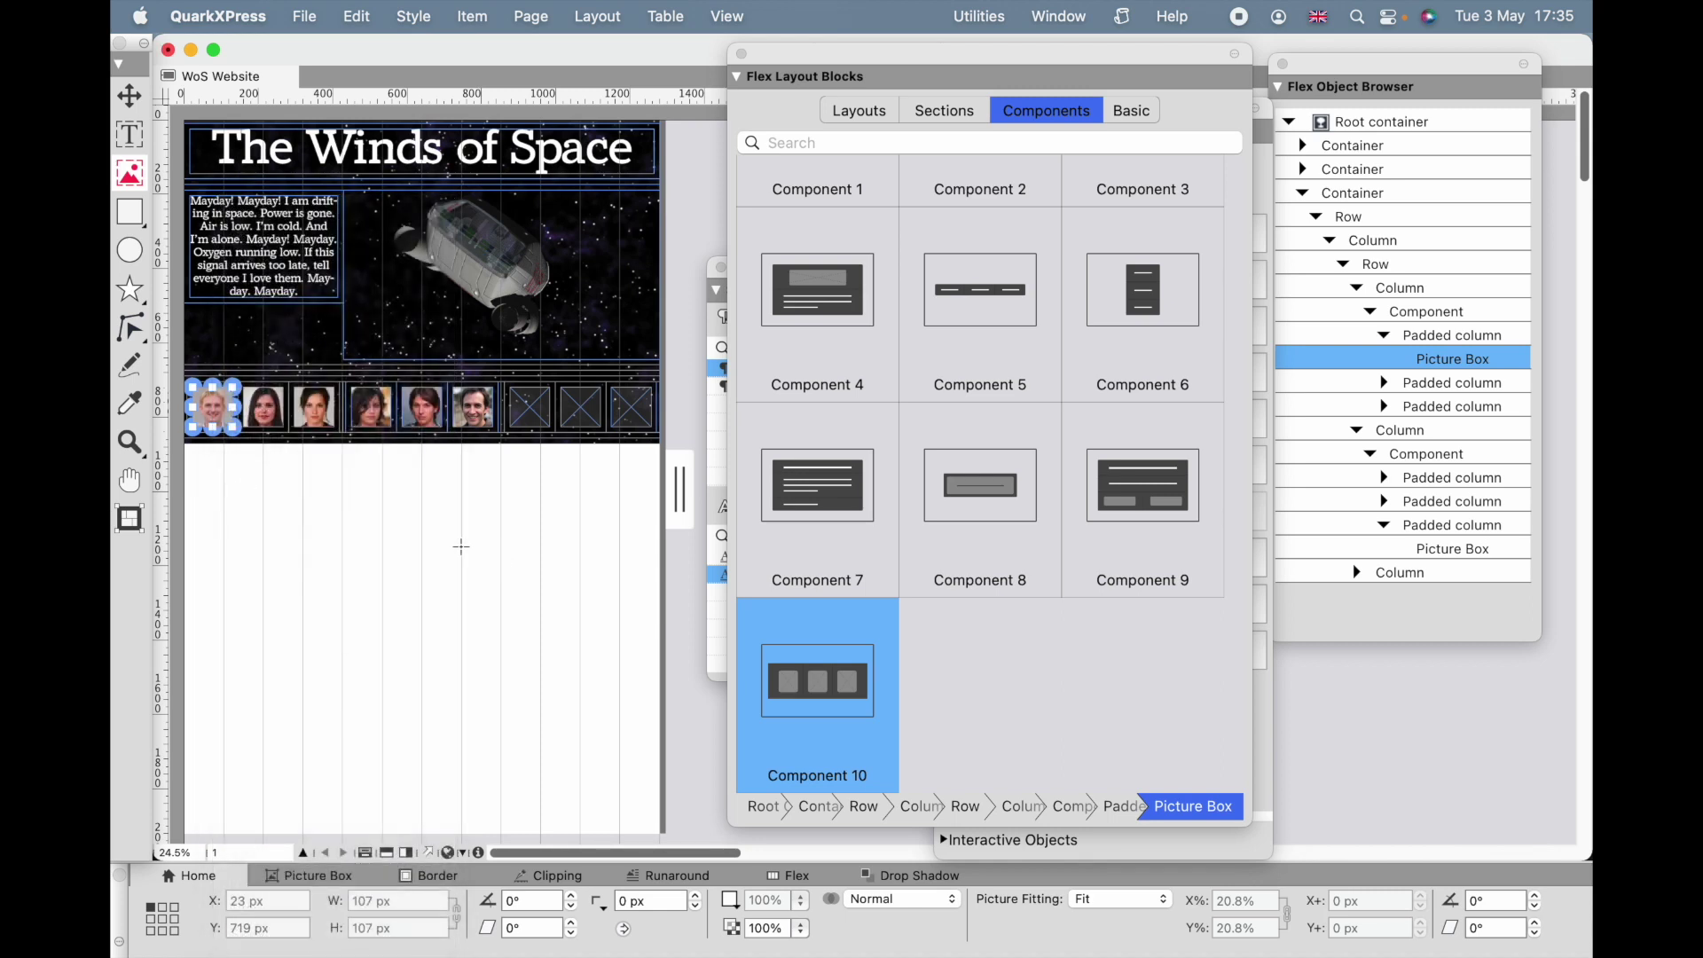
left_click(131, 96)
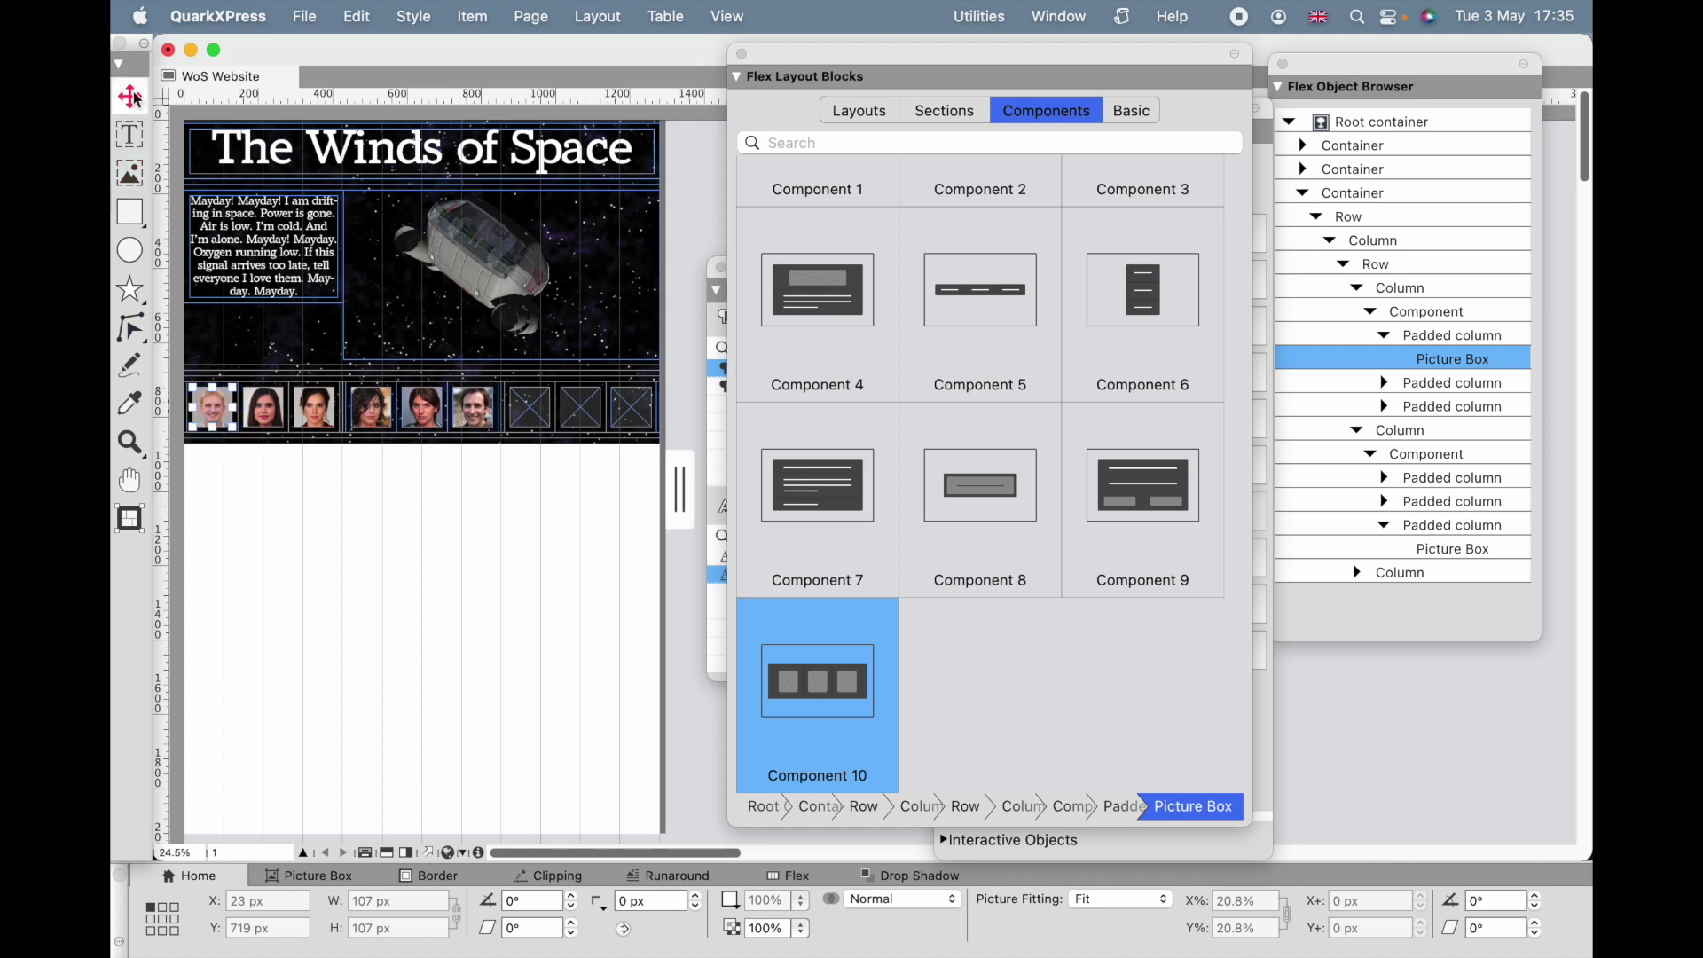
right_click(216, 415)
left_click(268, 511)
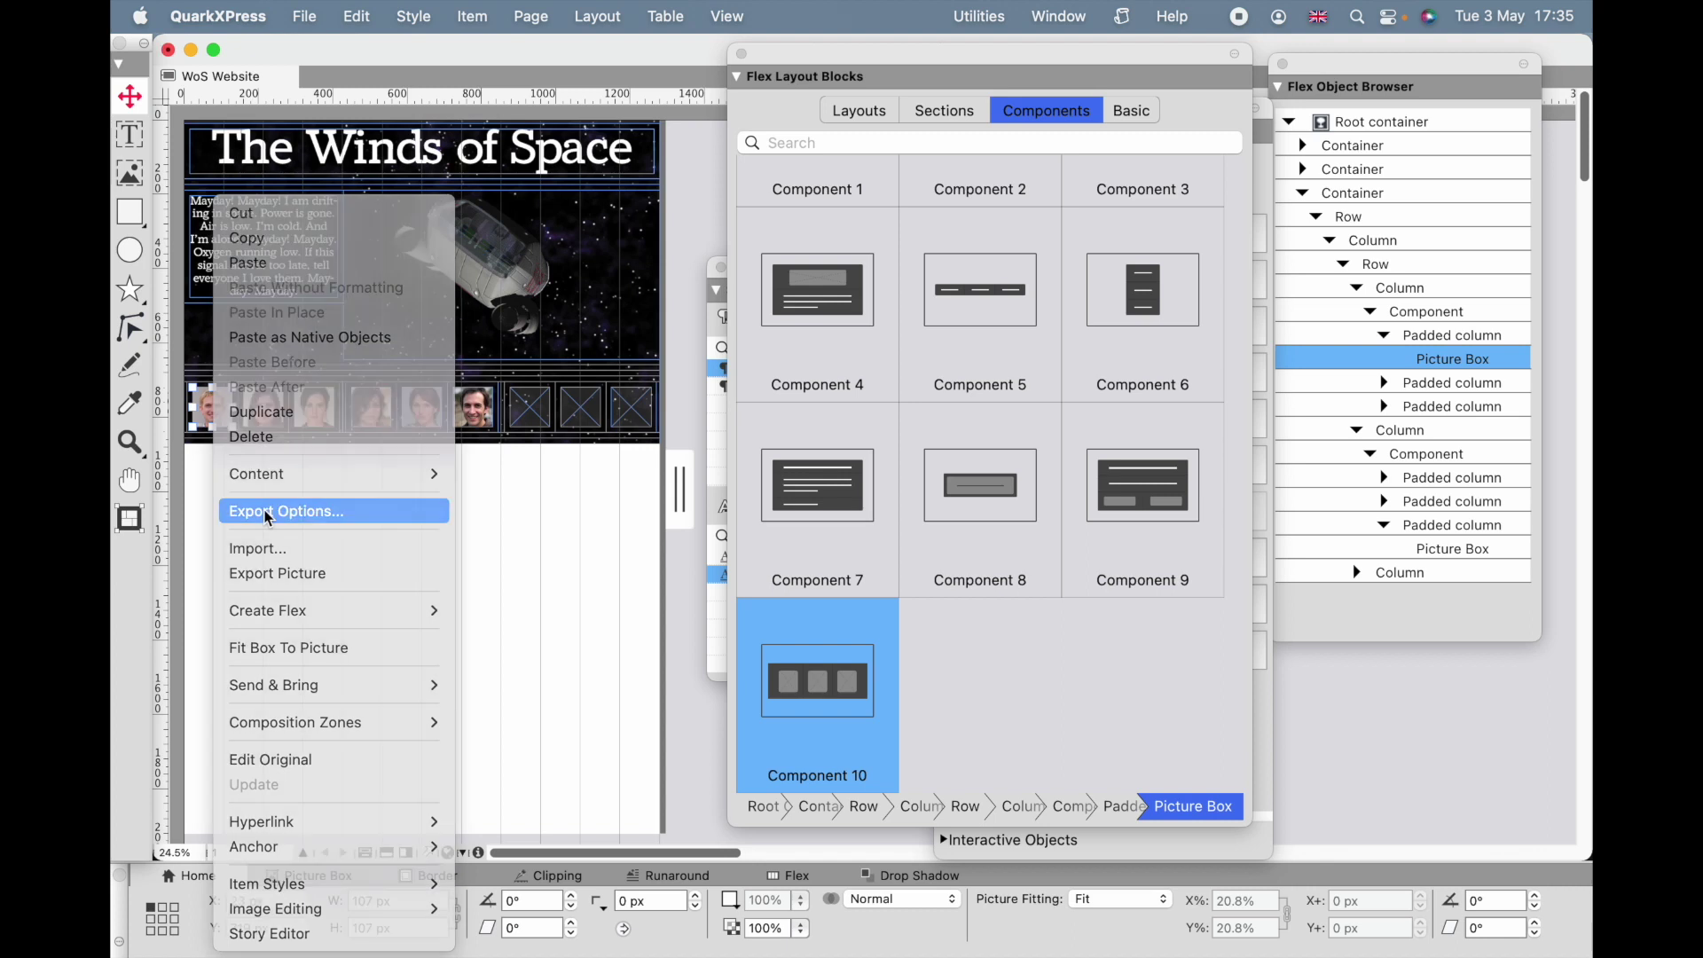
type("Lars Sørensson")
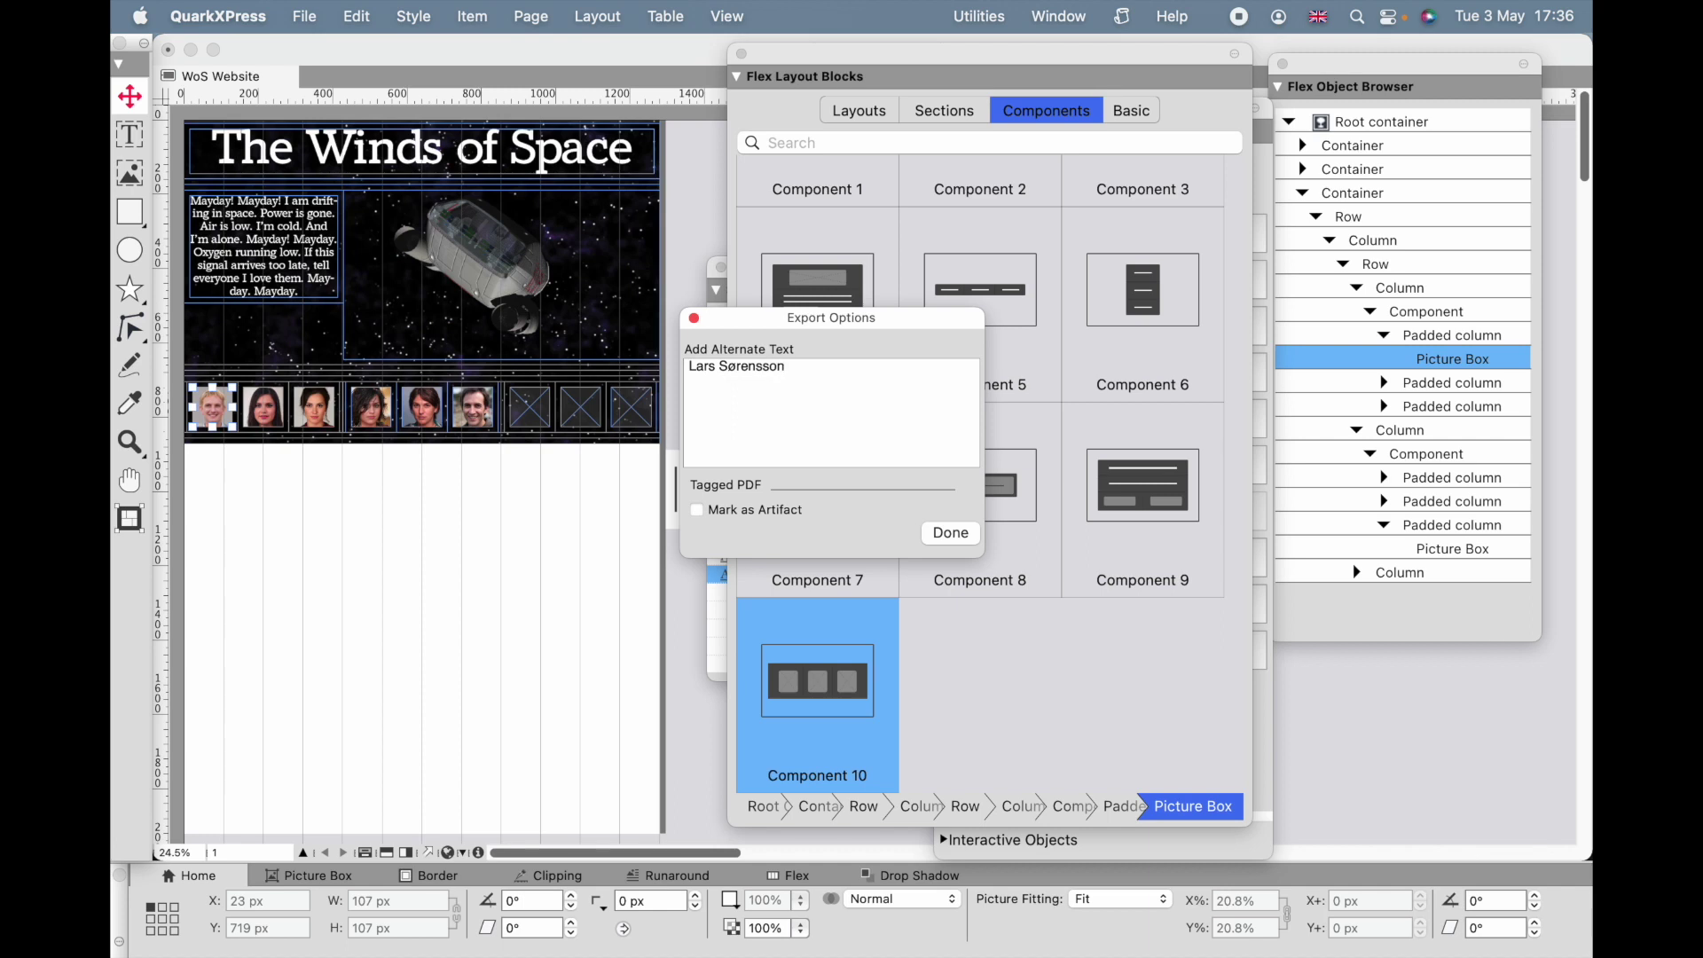
left_click(966, 538)
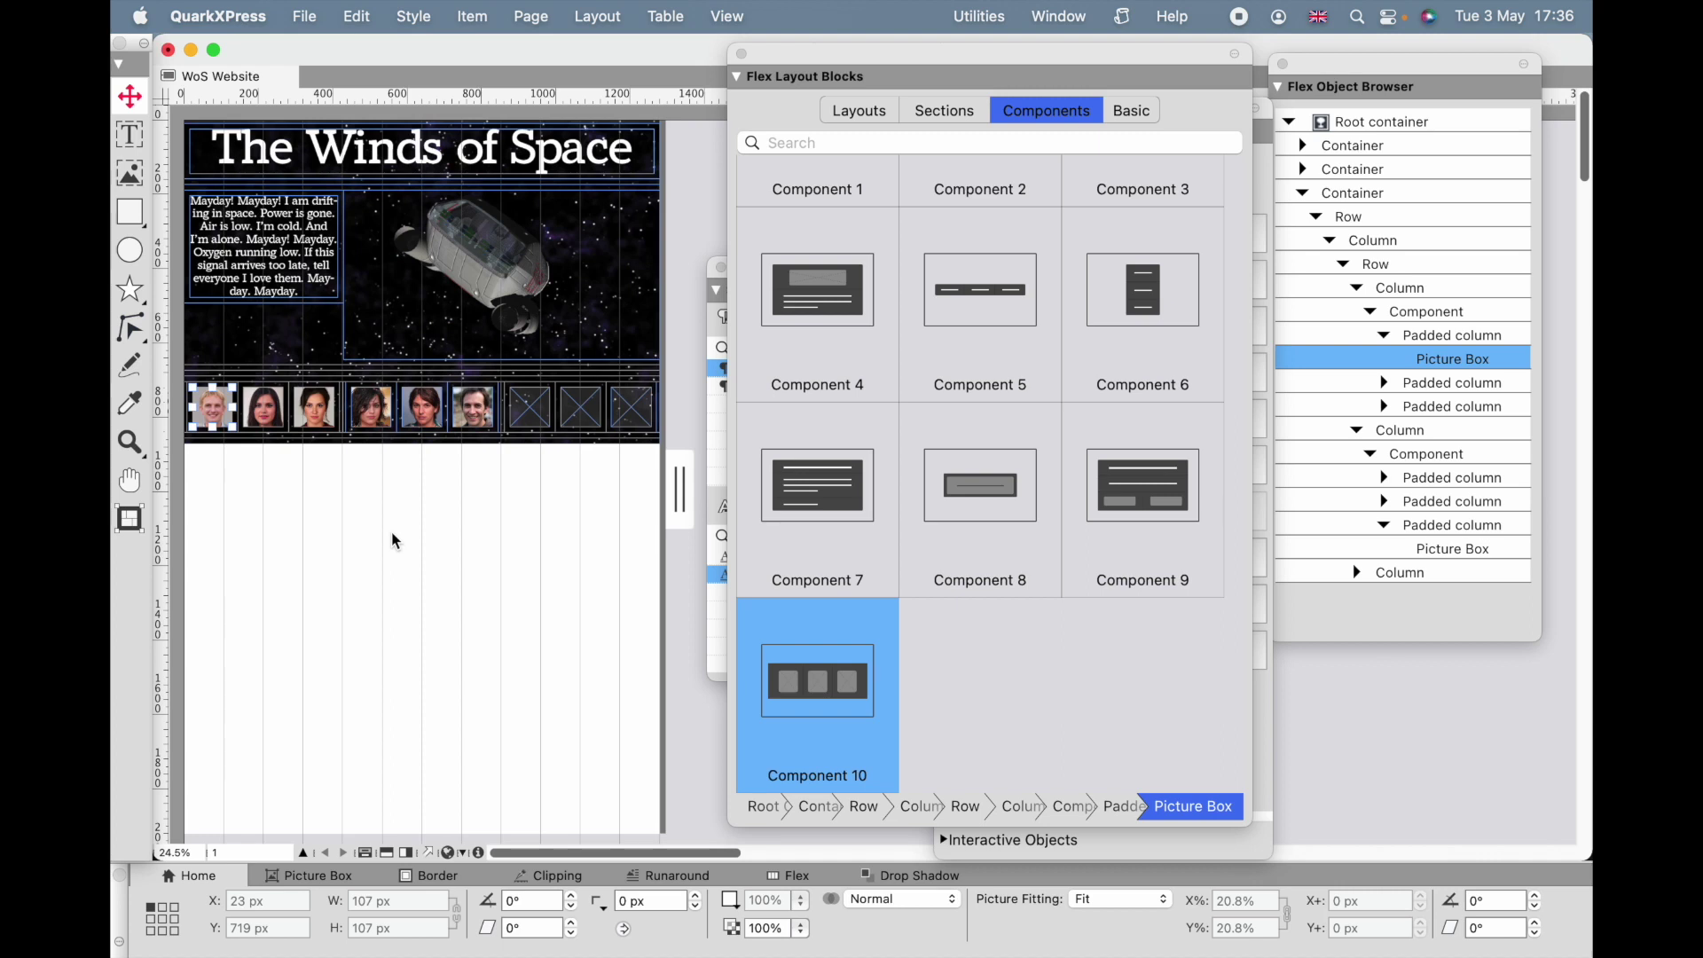
- Shift the shuttle picture within its box to an offset of about 185 px across and 33 px down
left_click(131, 173)
left_click(512, 273)
left_click_drag(512, 273, 576, 275)
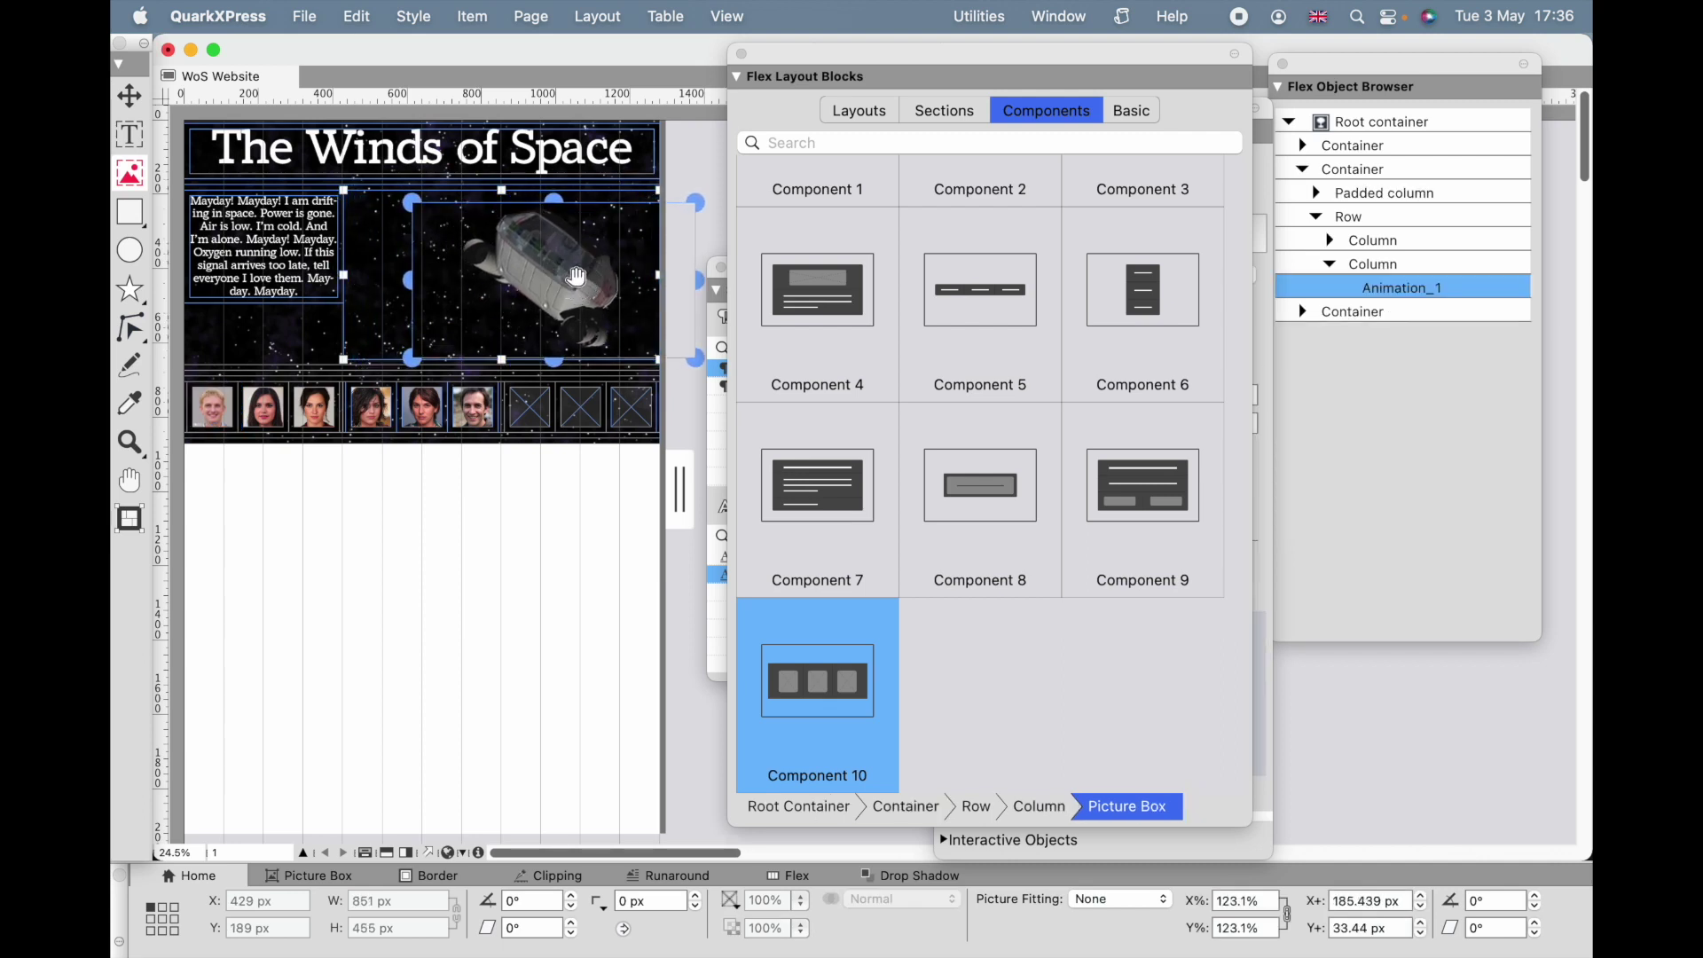
left_click(132, 96)
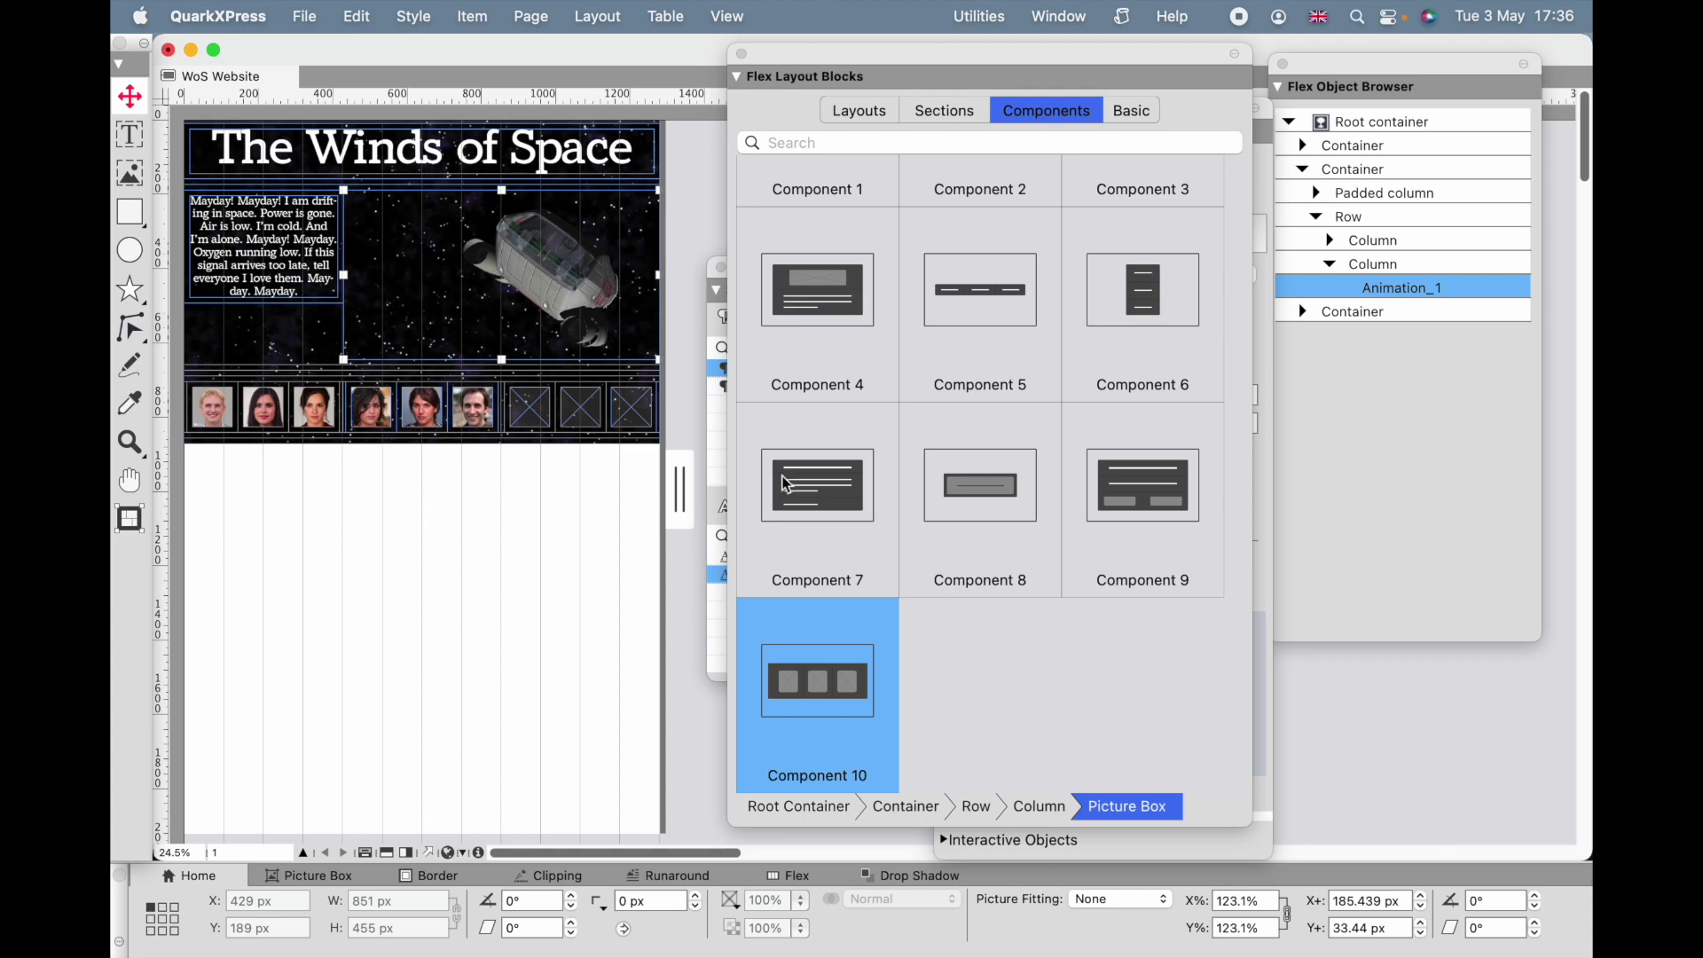
- Insert a Section 1 block below the portrait row and place a basic Picture block in it
scroll(870, 344, "up", 3)
left_click(914, 113)
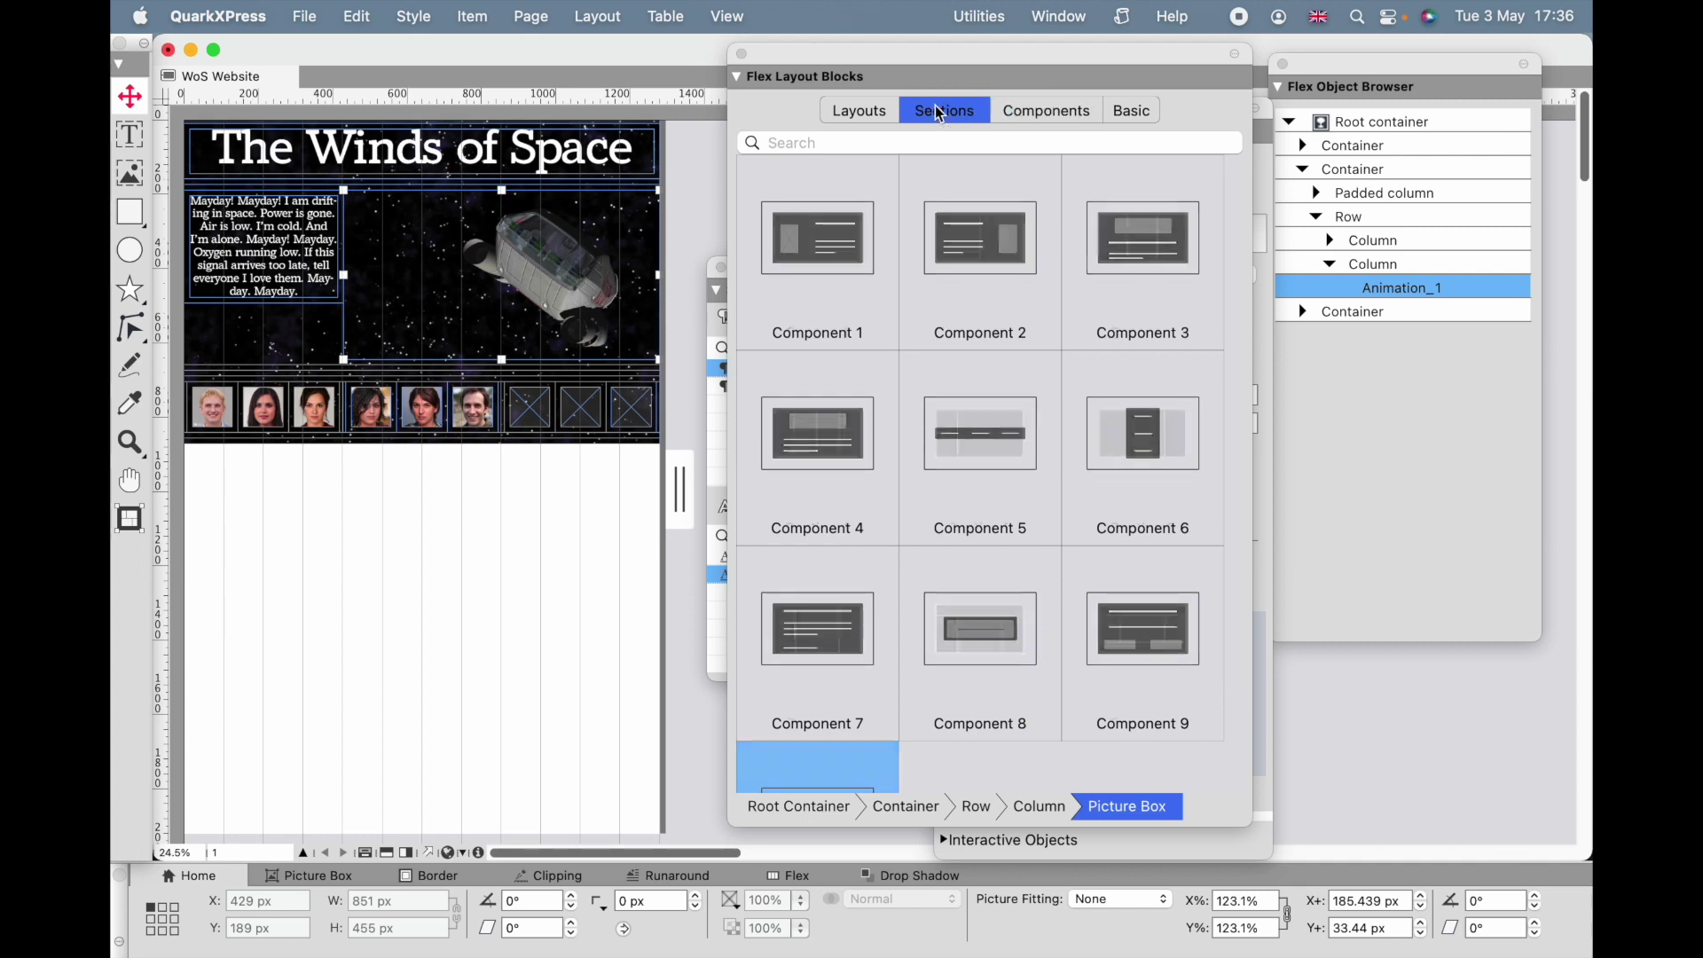
left_click_drag(834, 241, 578, 444)
left_click(529, 486)
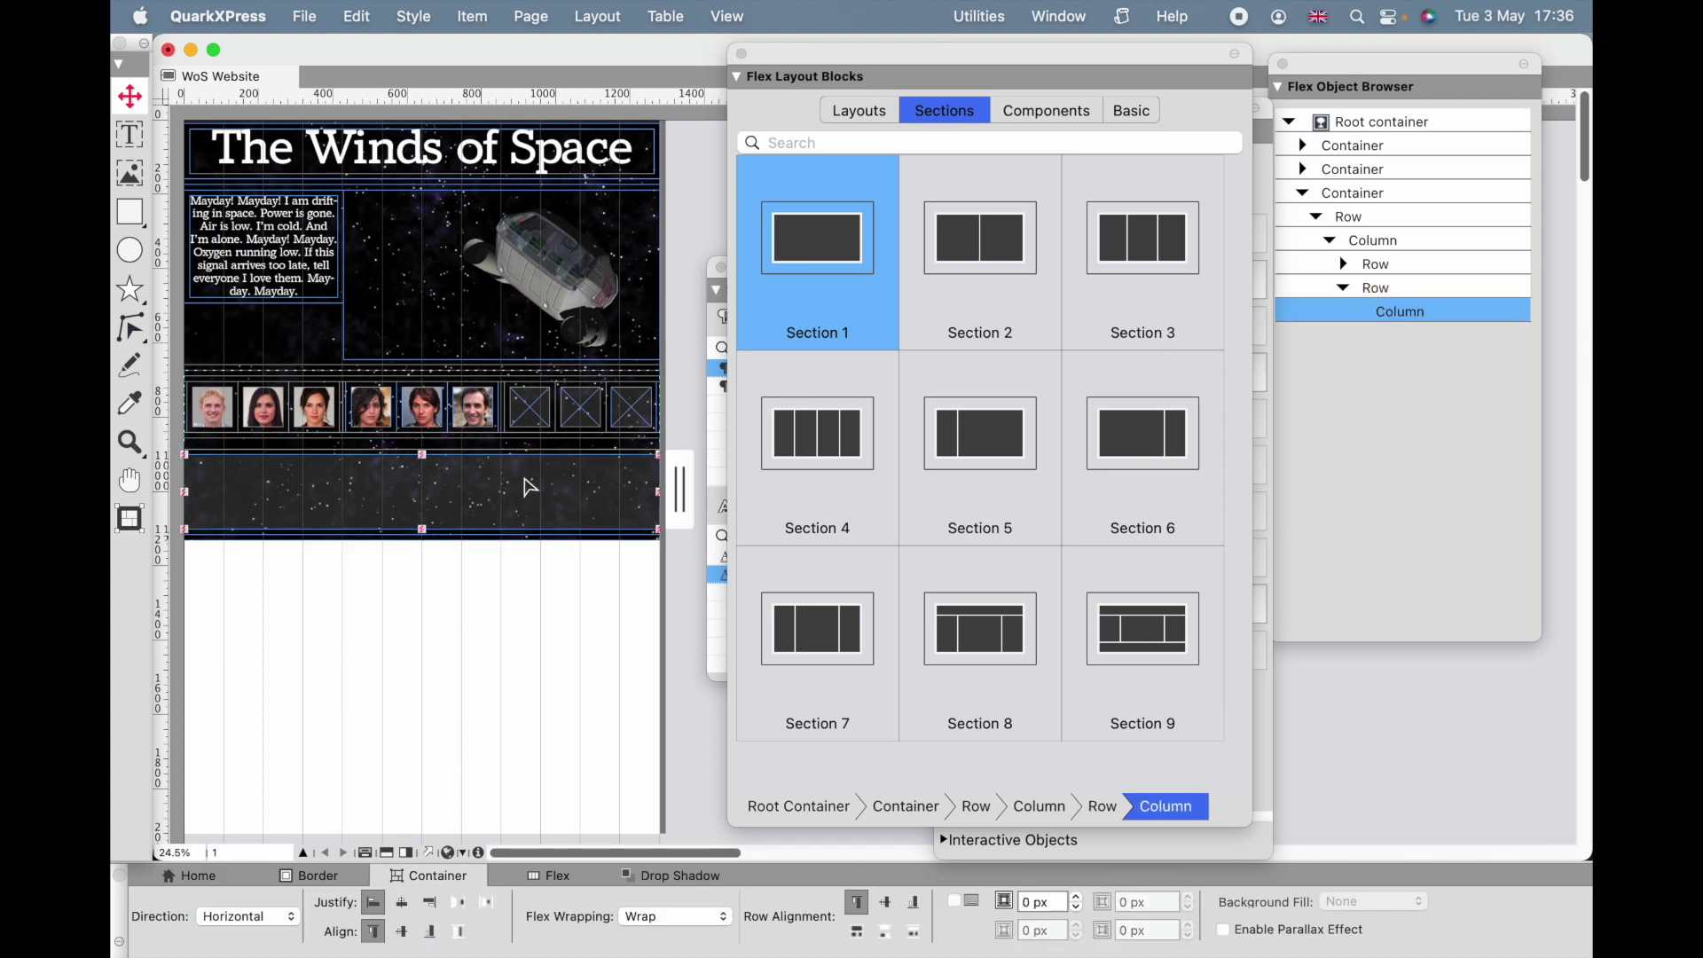
left_click(1129, 115)
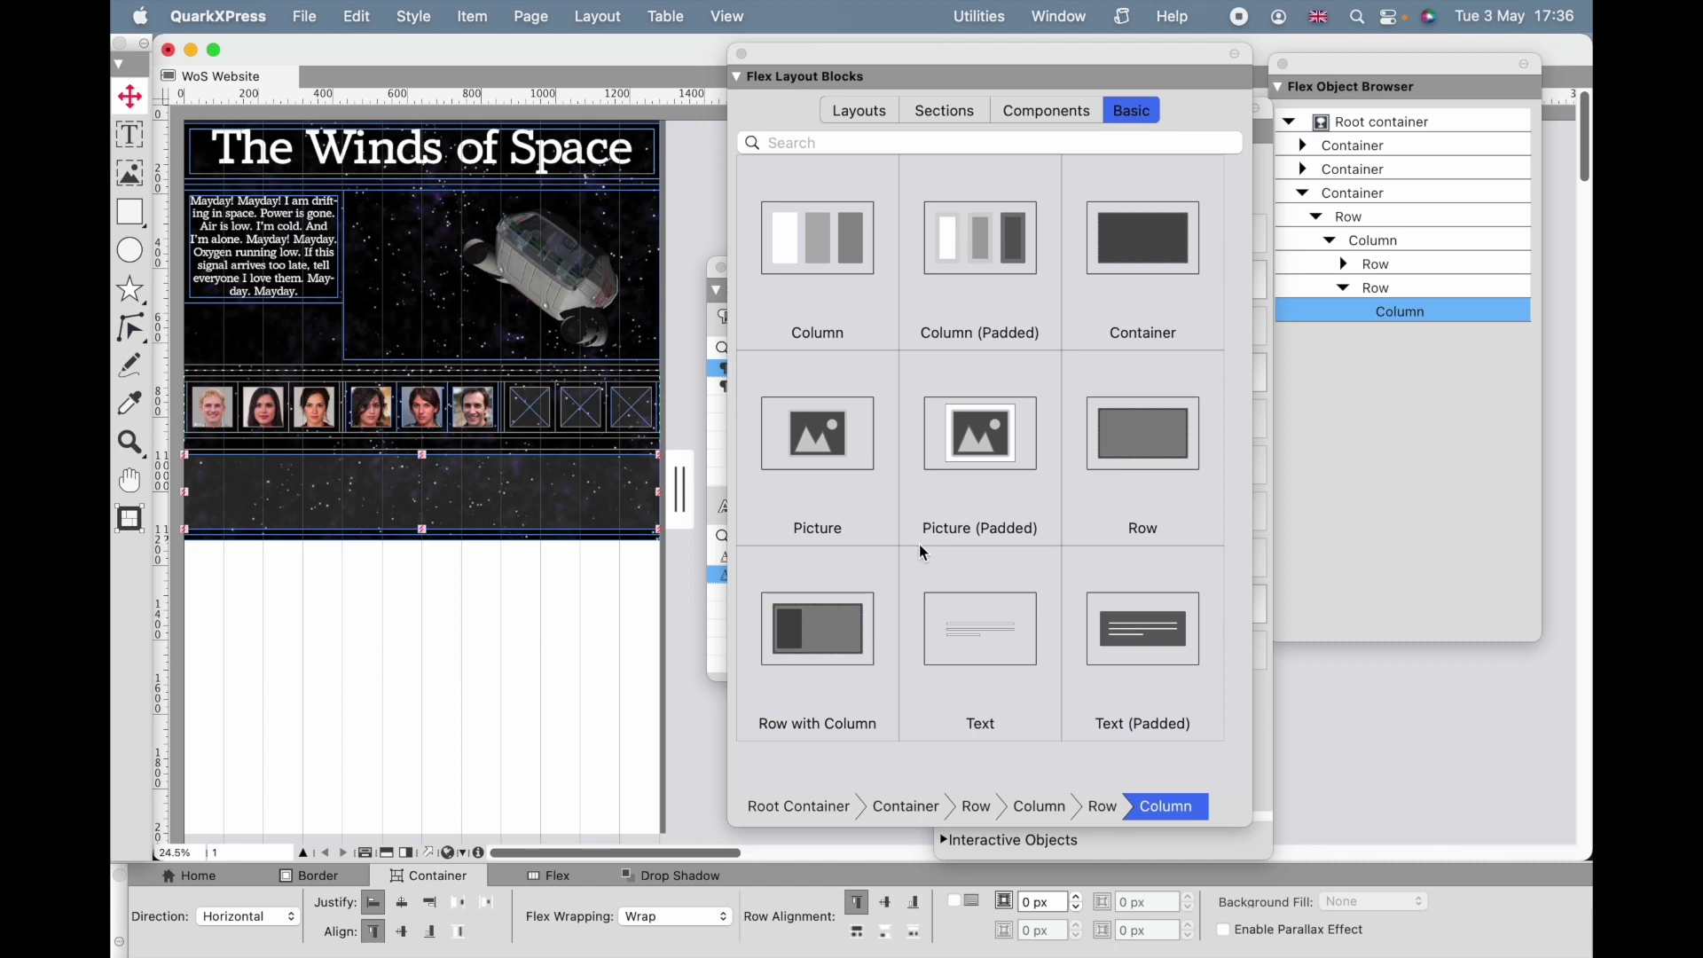
left_click_drag(849, 479, 532, 492)
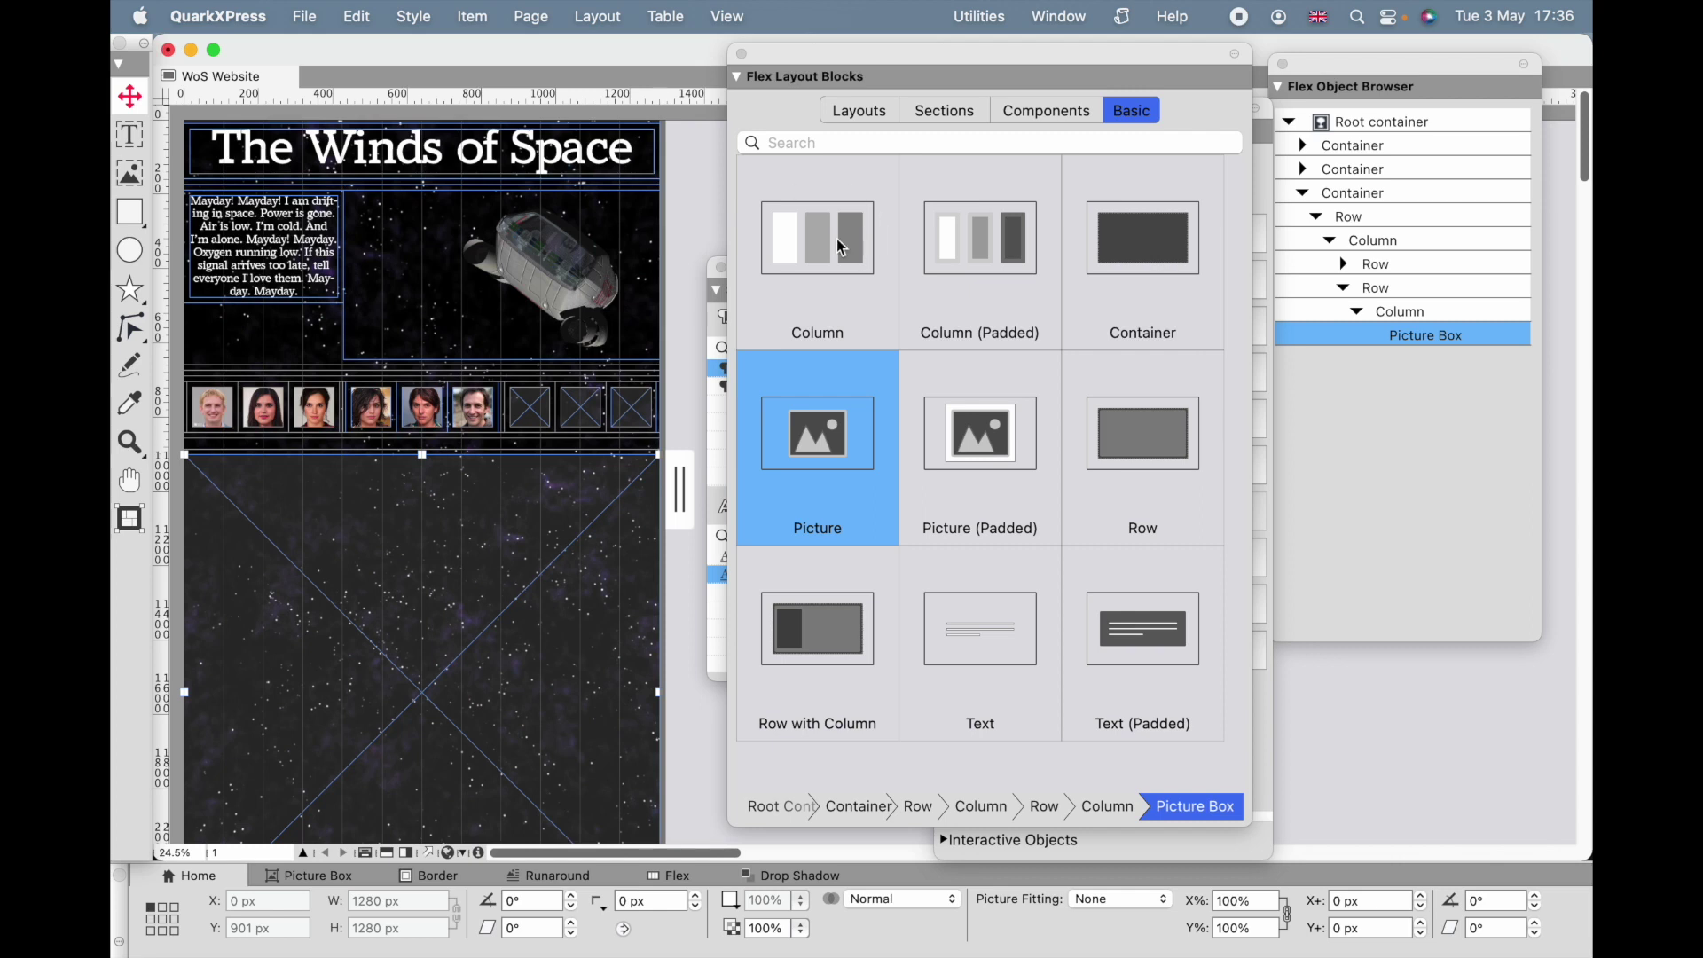
- Rearrange the floating palettes and make the new large picture box an HTML5 slideshow
left_click_drag(1032, 59, 1321, 223)
left_click_drag(1123, 114, 965, 77)
left_click(849, 510)
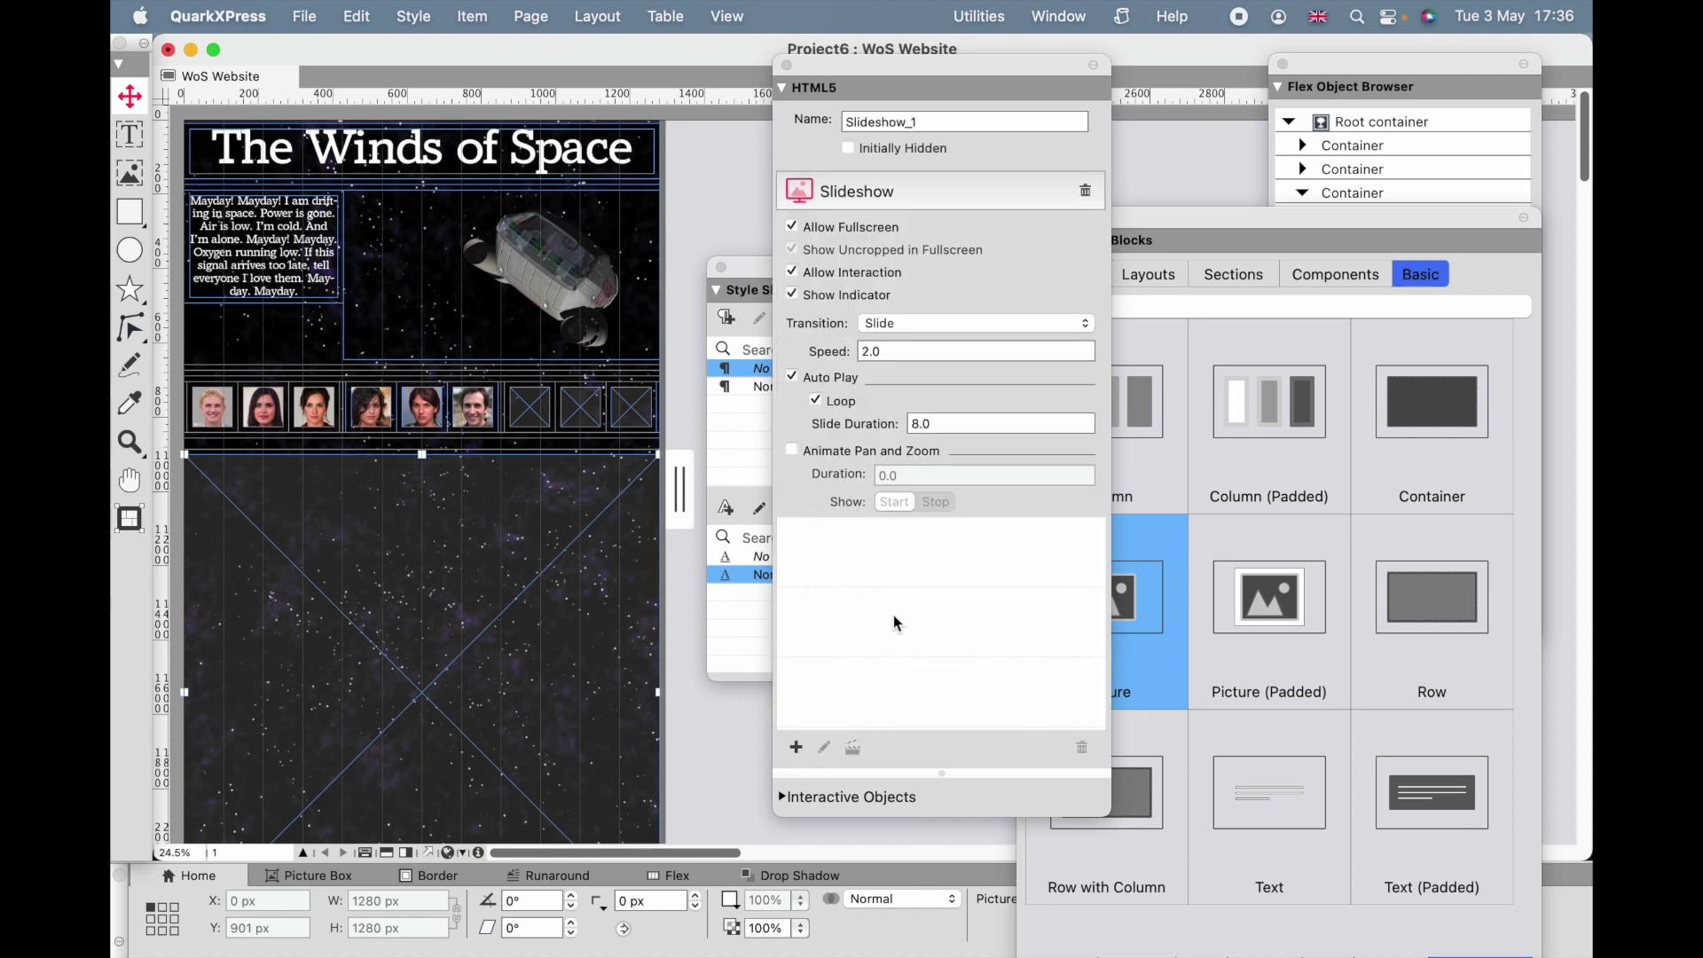
- Add all four images from the Winds slides folder to the slideshow, from galactic map.jpg to space explode.jpg
left_click(797, 750)
left_click(834, 754)
double_click(315, 698)
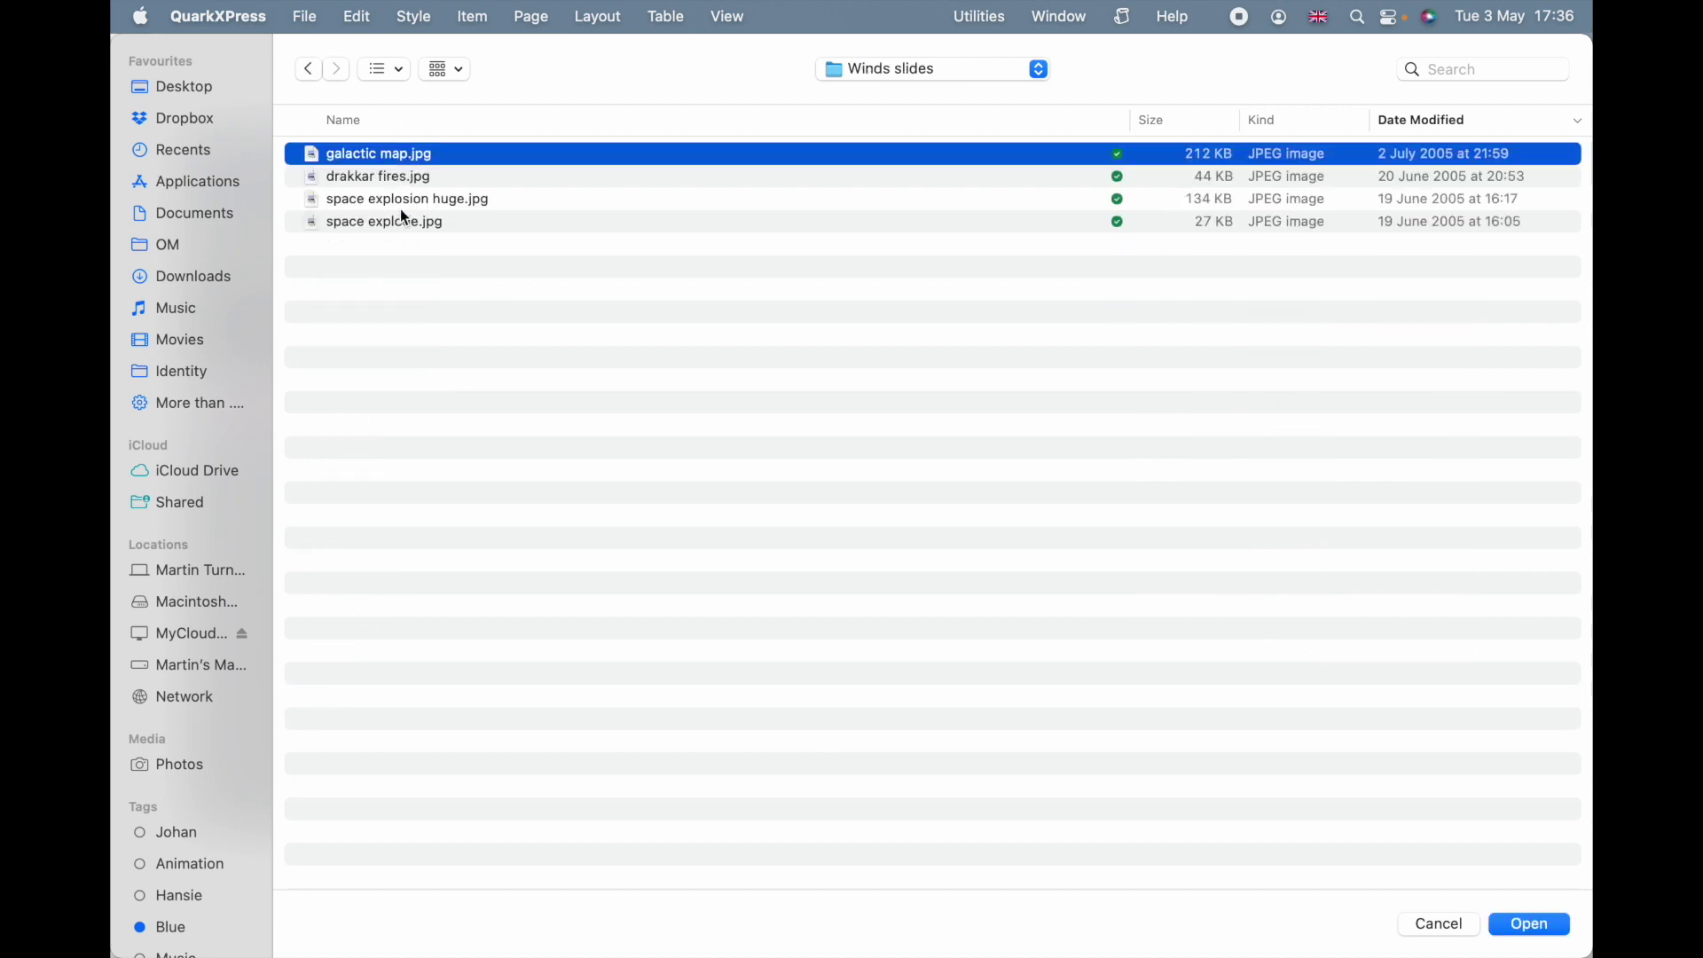
left_click(391, 226, "shift")
left_click(1527, 924)
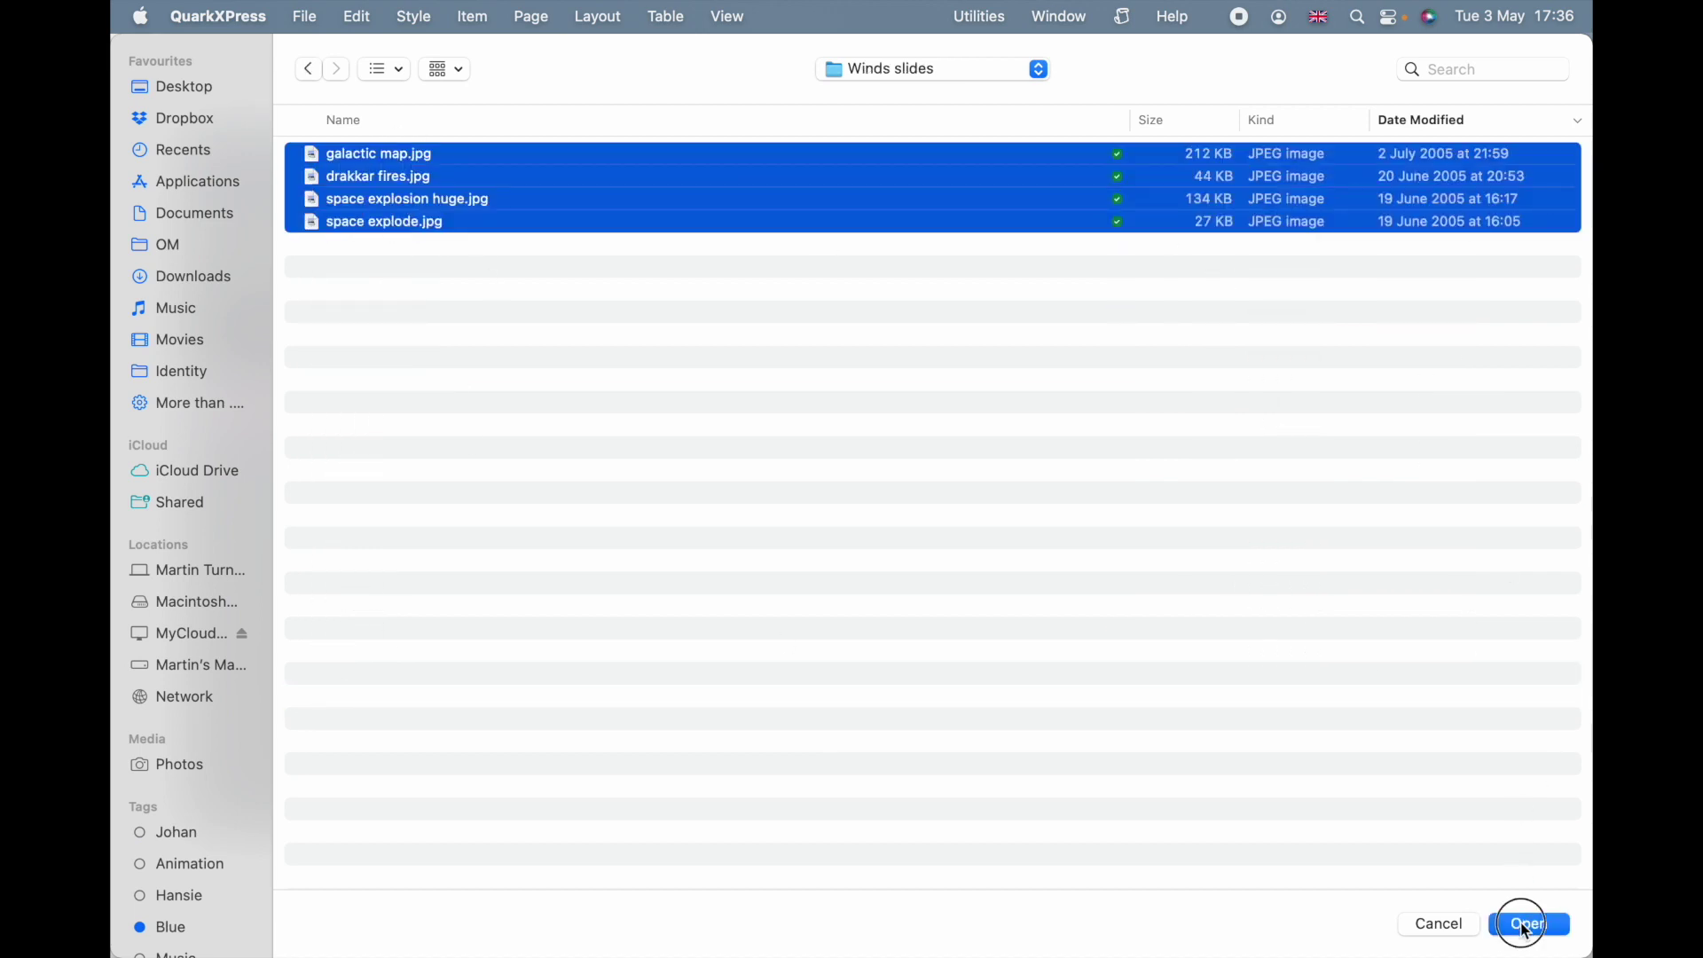
- Remove the slideshow box's background colour and, with galactic map.jpg displayed, shorten the box to about 853 px high
scroll(417, 589, "down", 4)
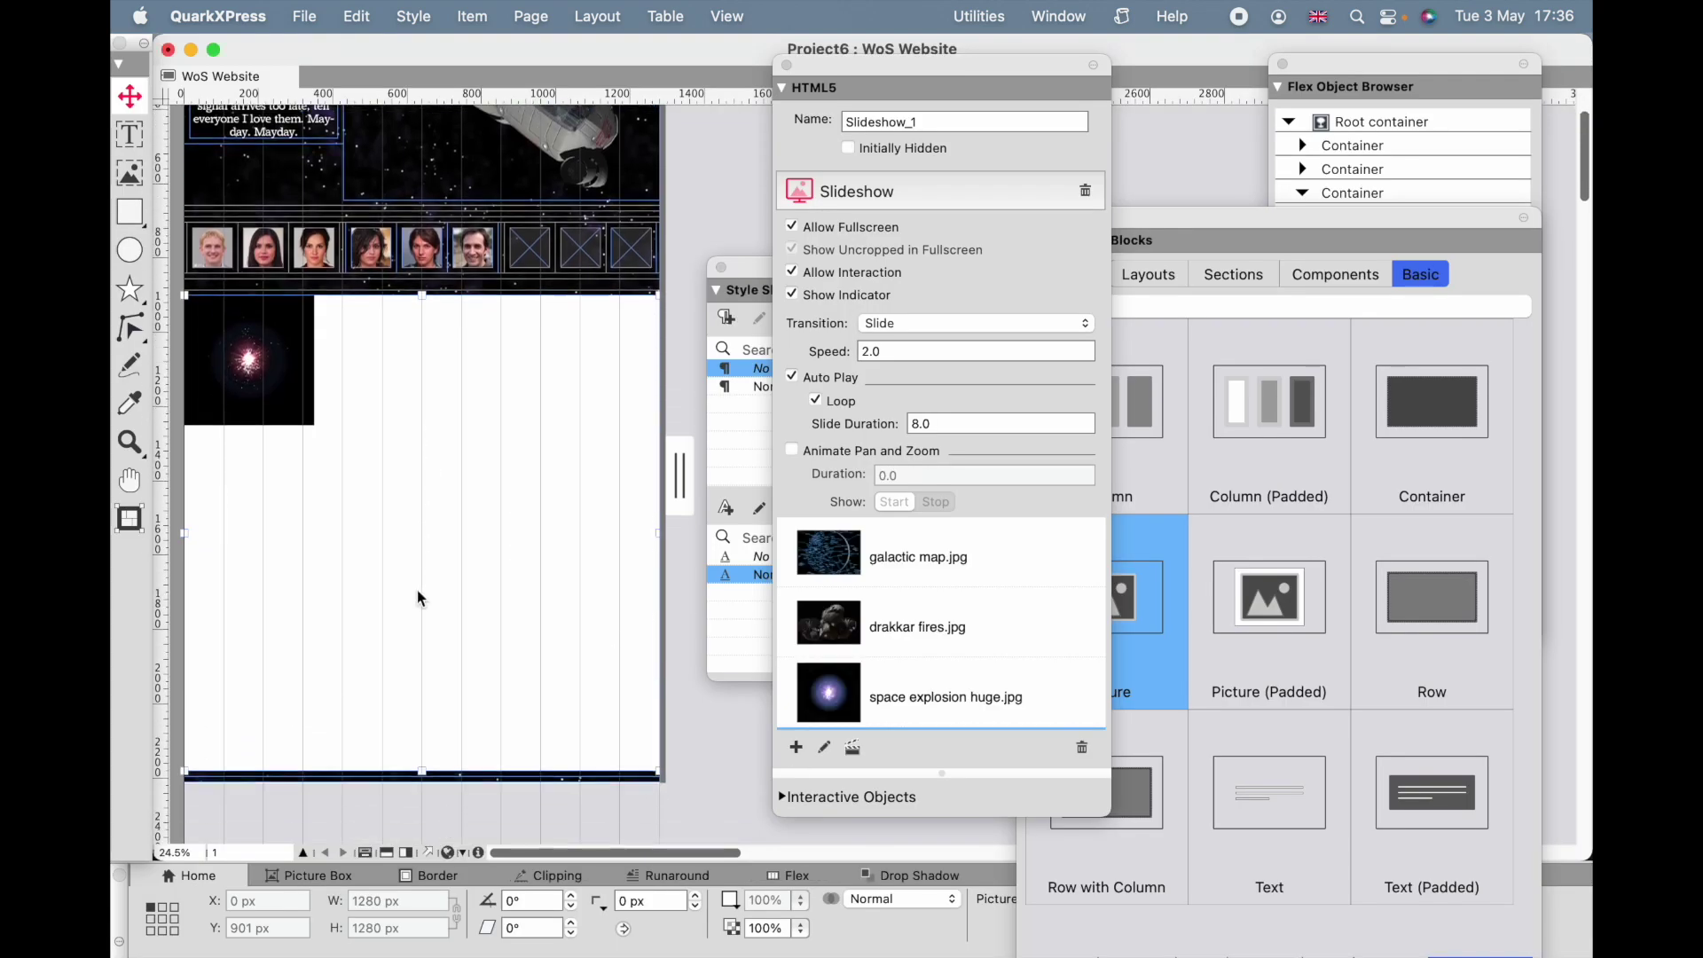
left_click(736, 902)
left_click(758, 663)
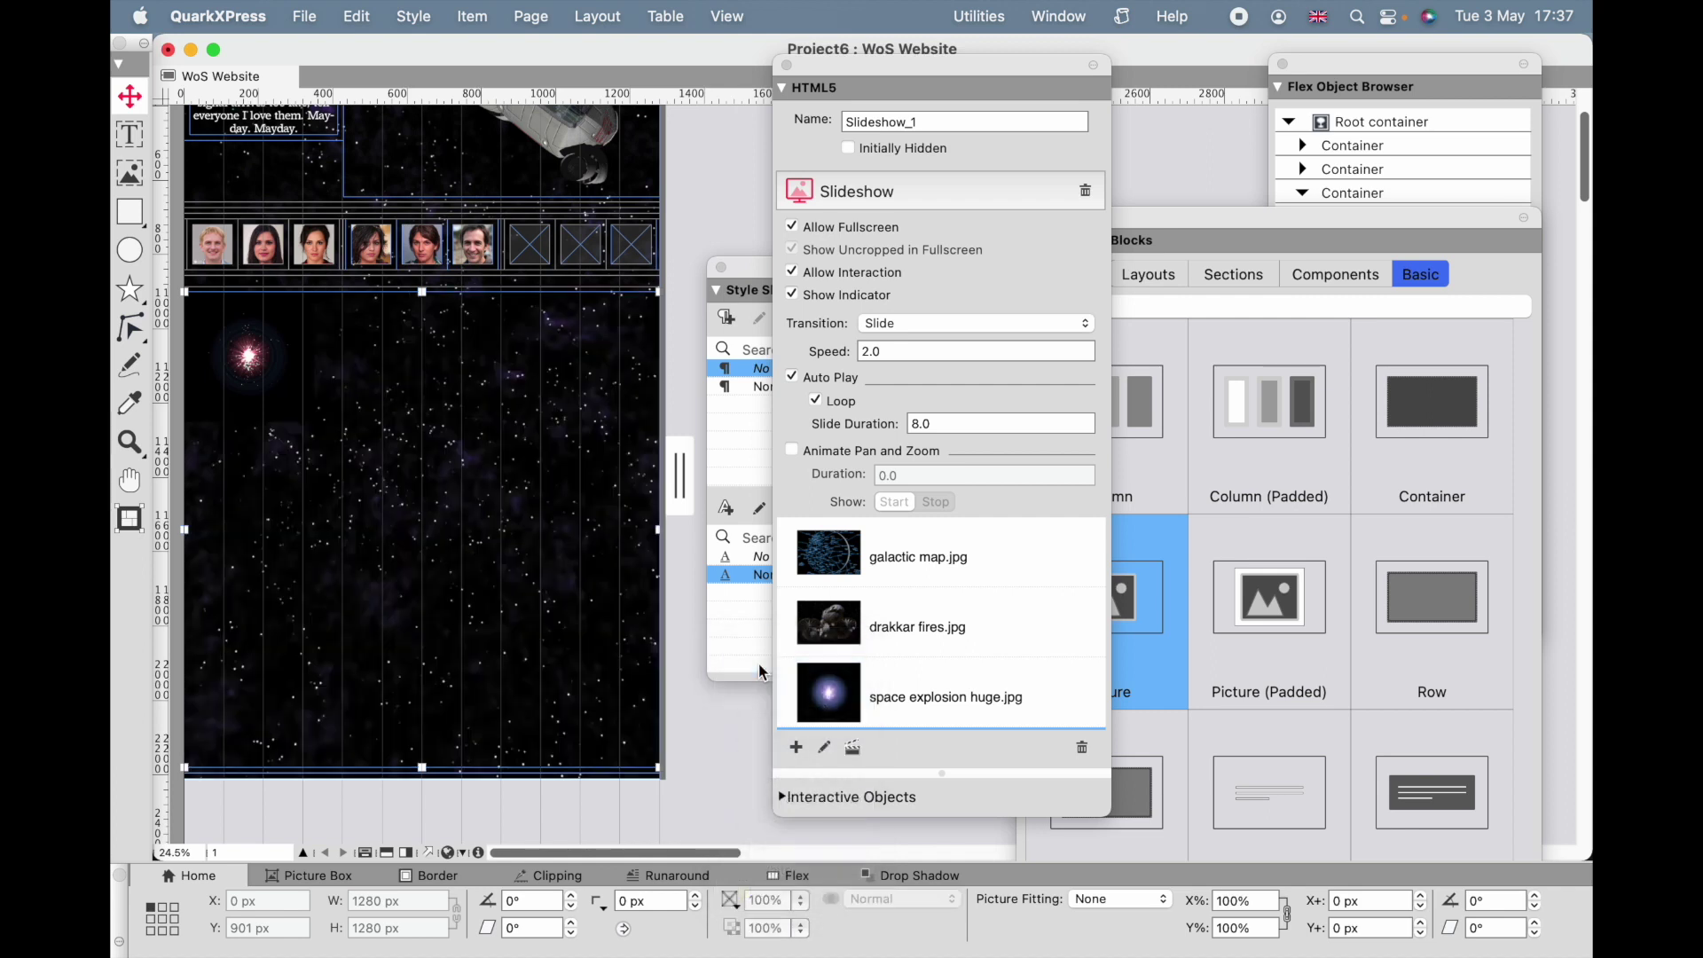
left_click(821, 559)
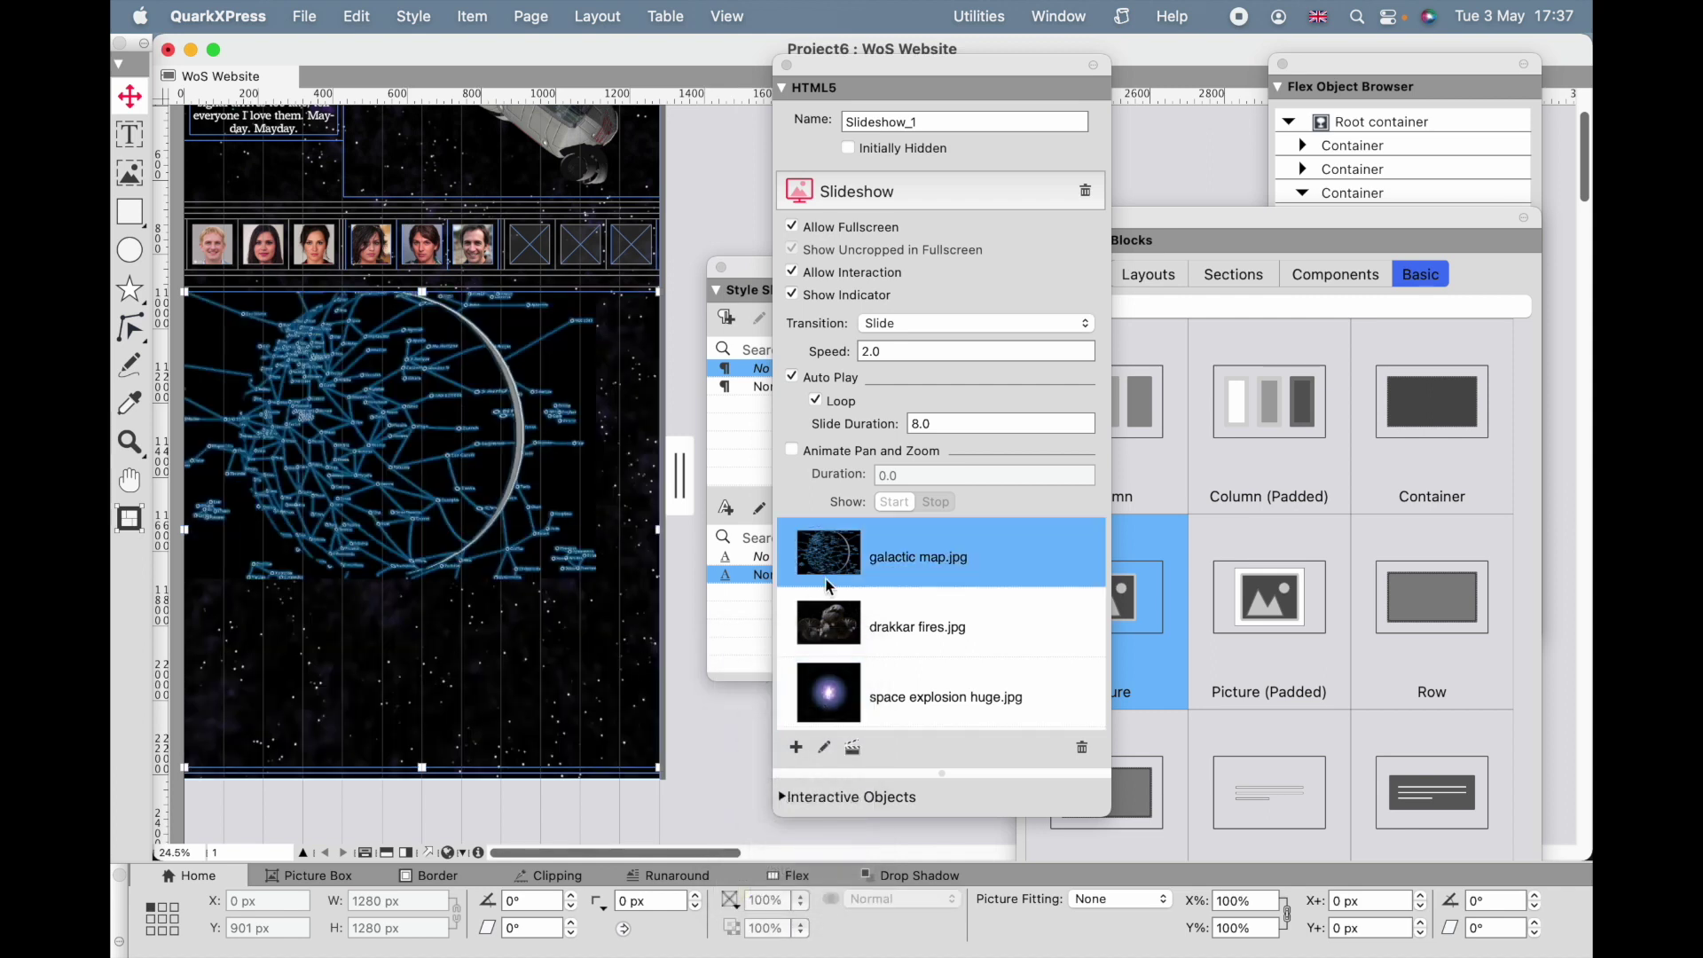
left_click_drag(423, 768, 423, 600)
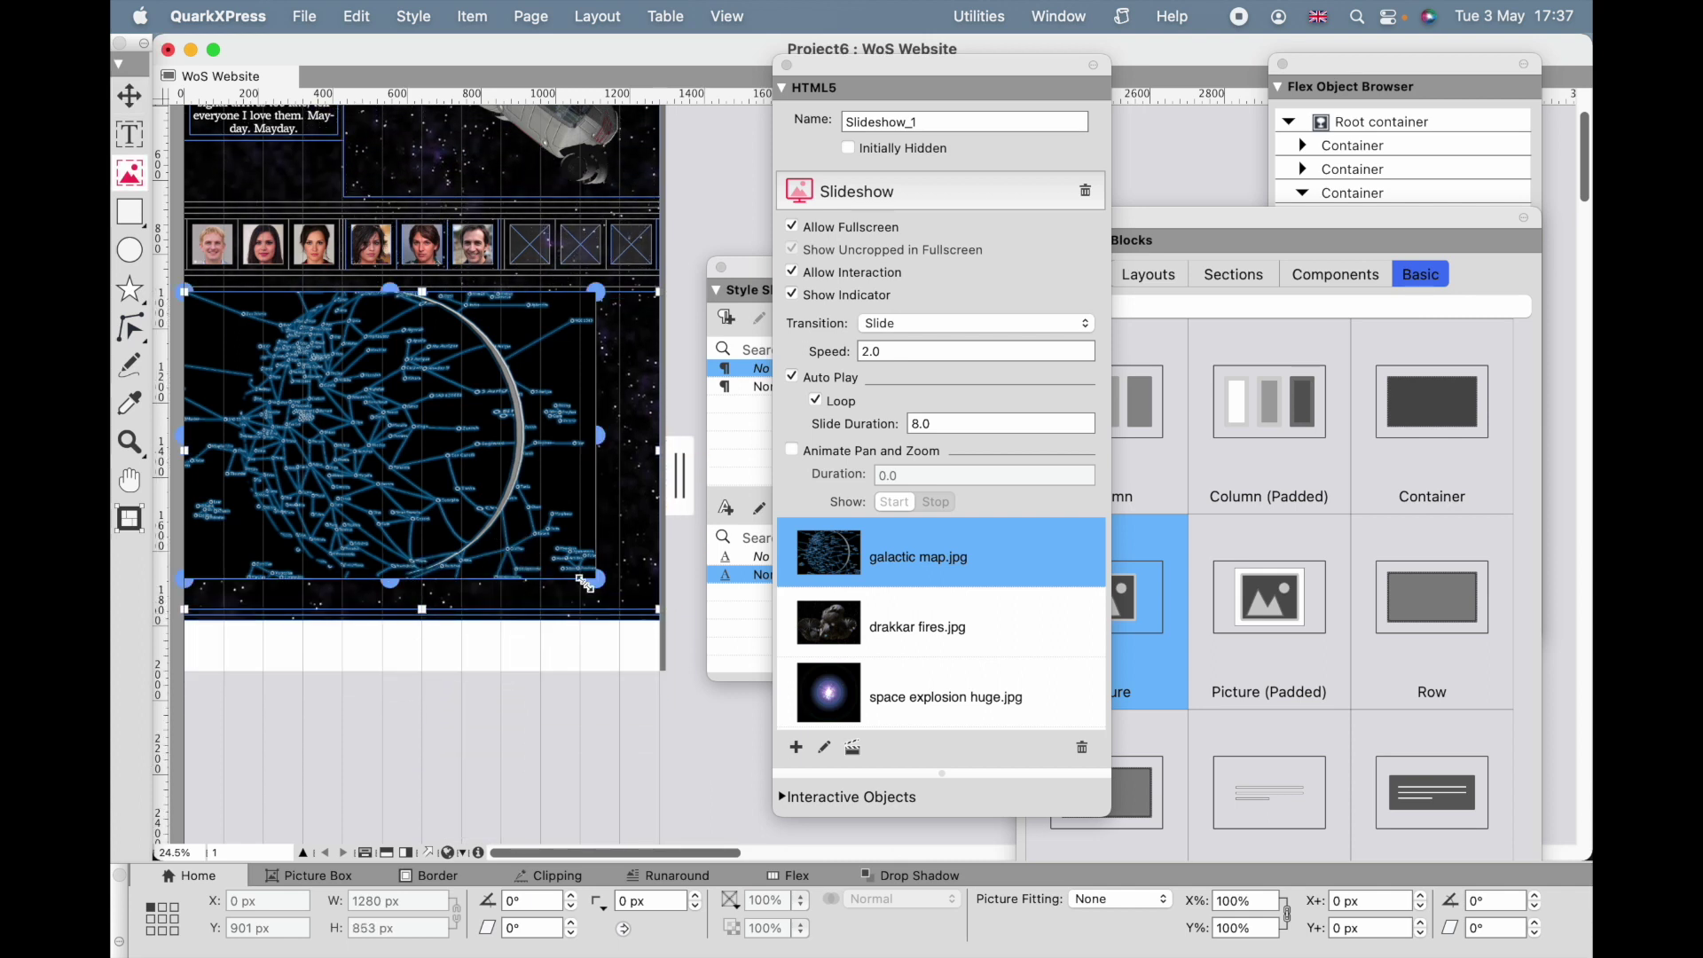
- Scale the galactic map.jpg slide to the box width and enlarge the drakkar fires.jpg slide to about 129%
left_click_drag(597, 578, 659, 623)
left_click(858, 630)
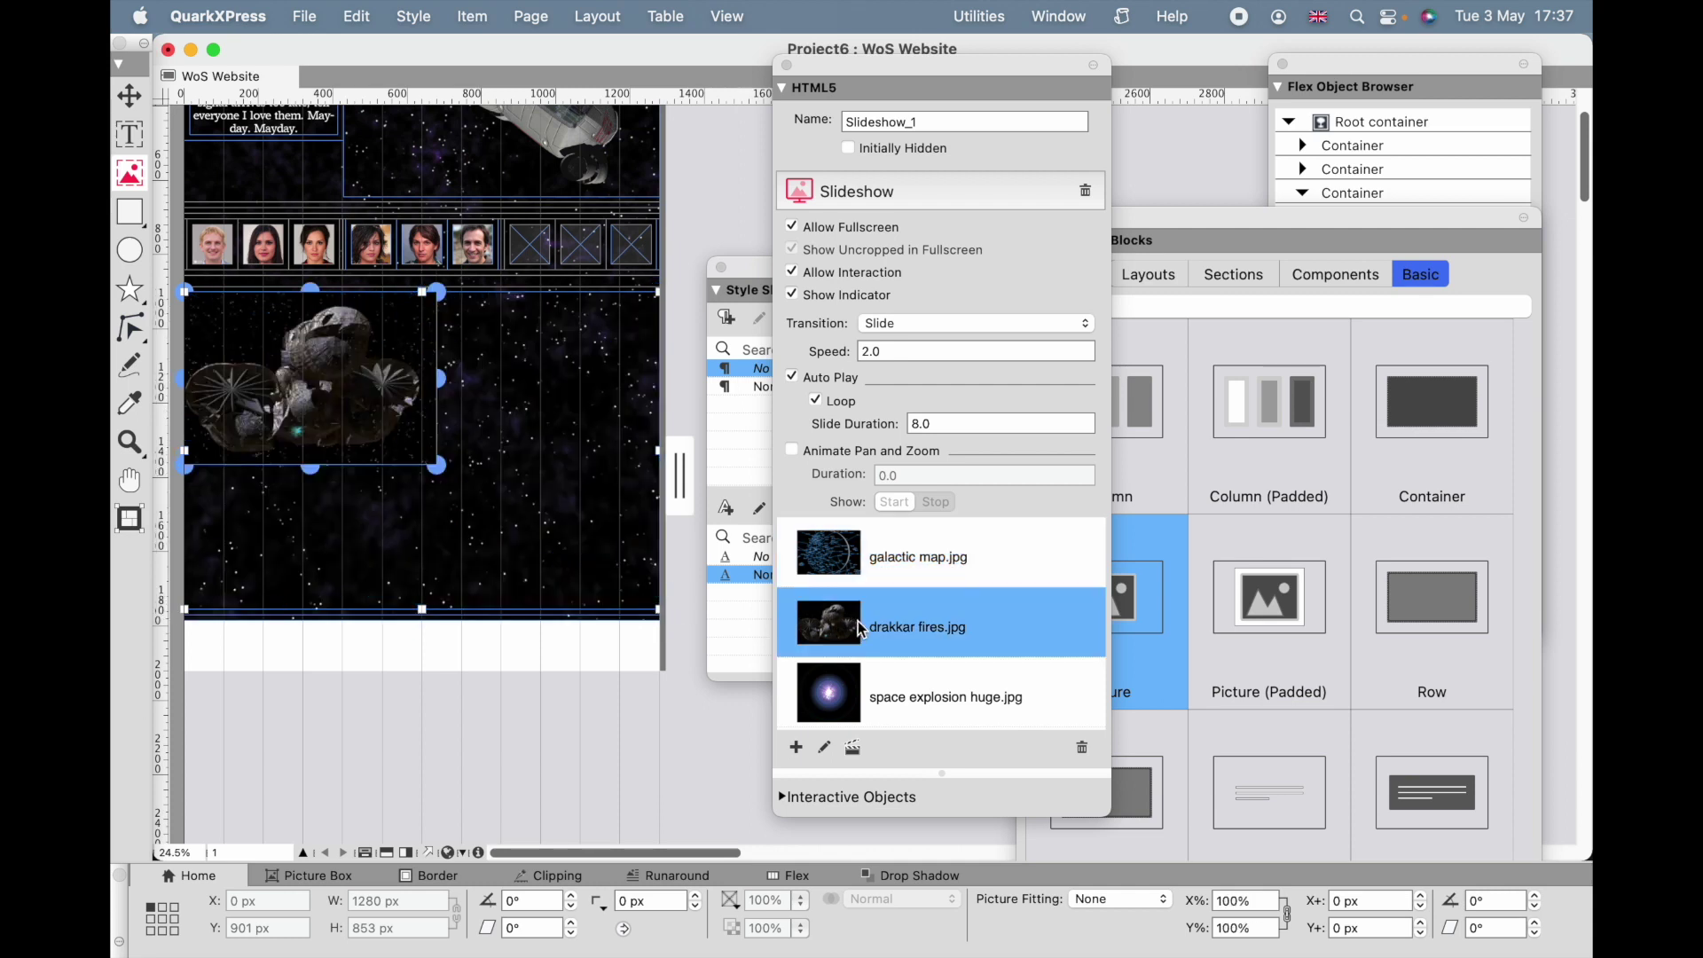
left_click_drag(438, 468, 508, 515)
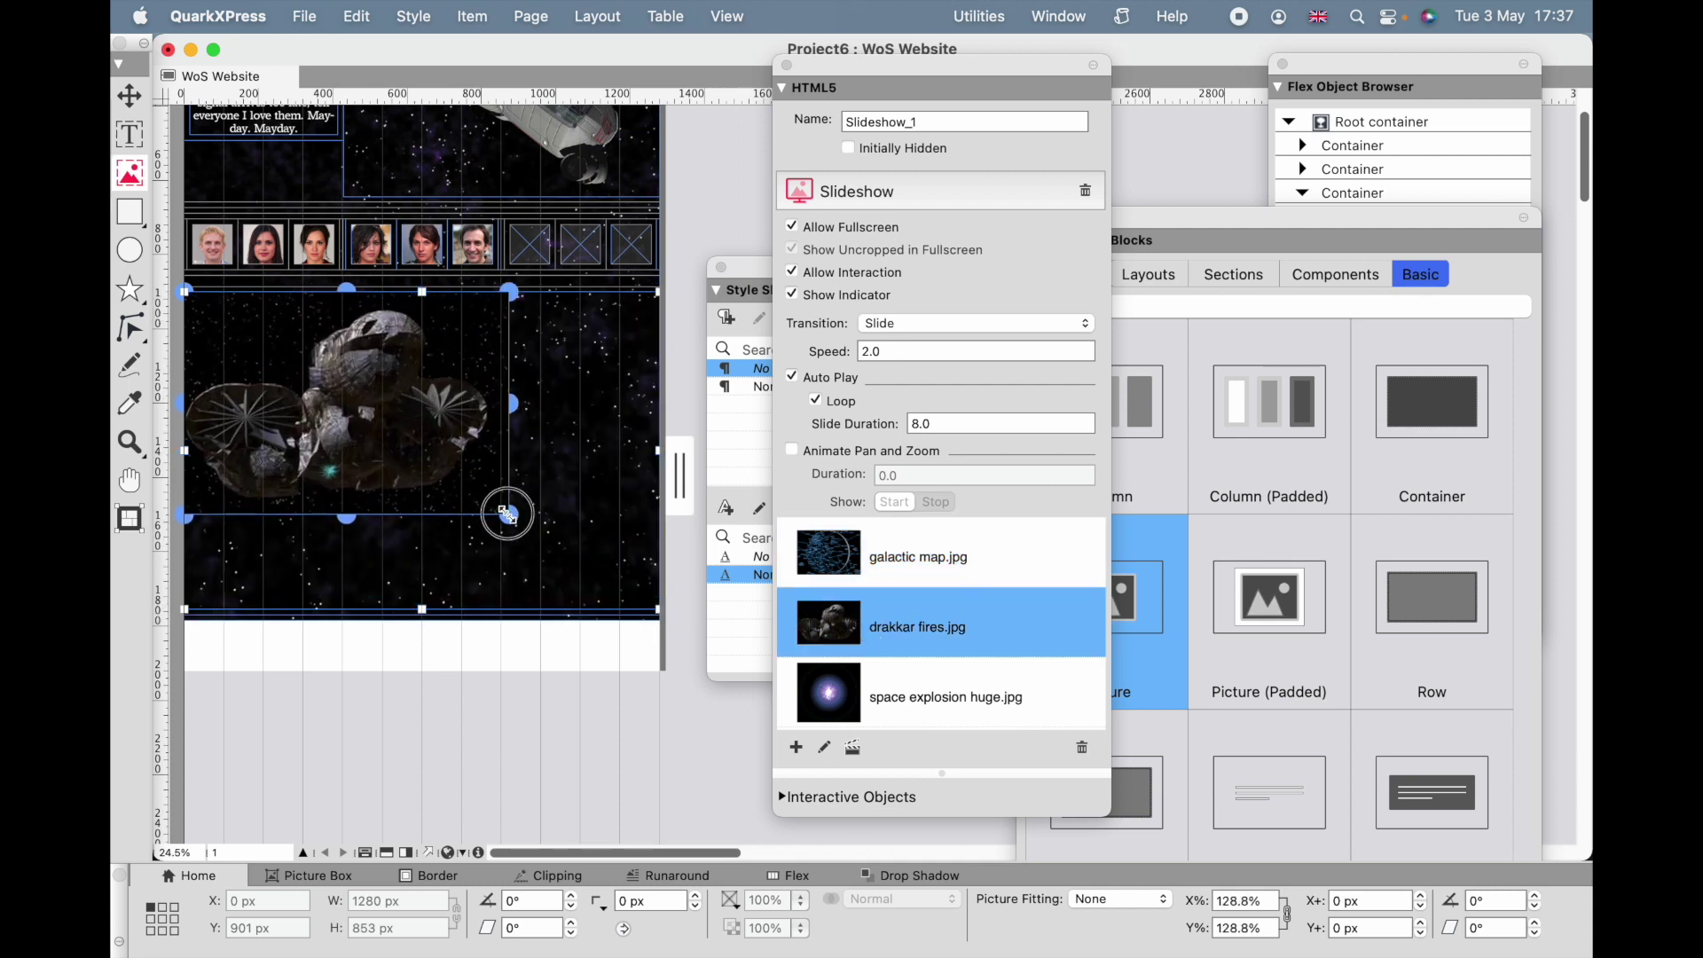
- Reposition the space explosion huge.jpg slide within the slideshow box, offset about 103 px across and -146 px vertically
left_click(838, 710)
left_click_drag(545, 563, 590, 510)
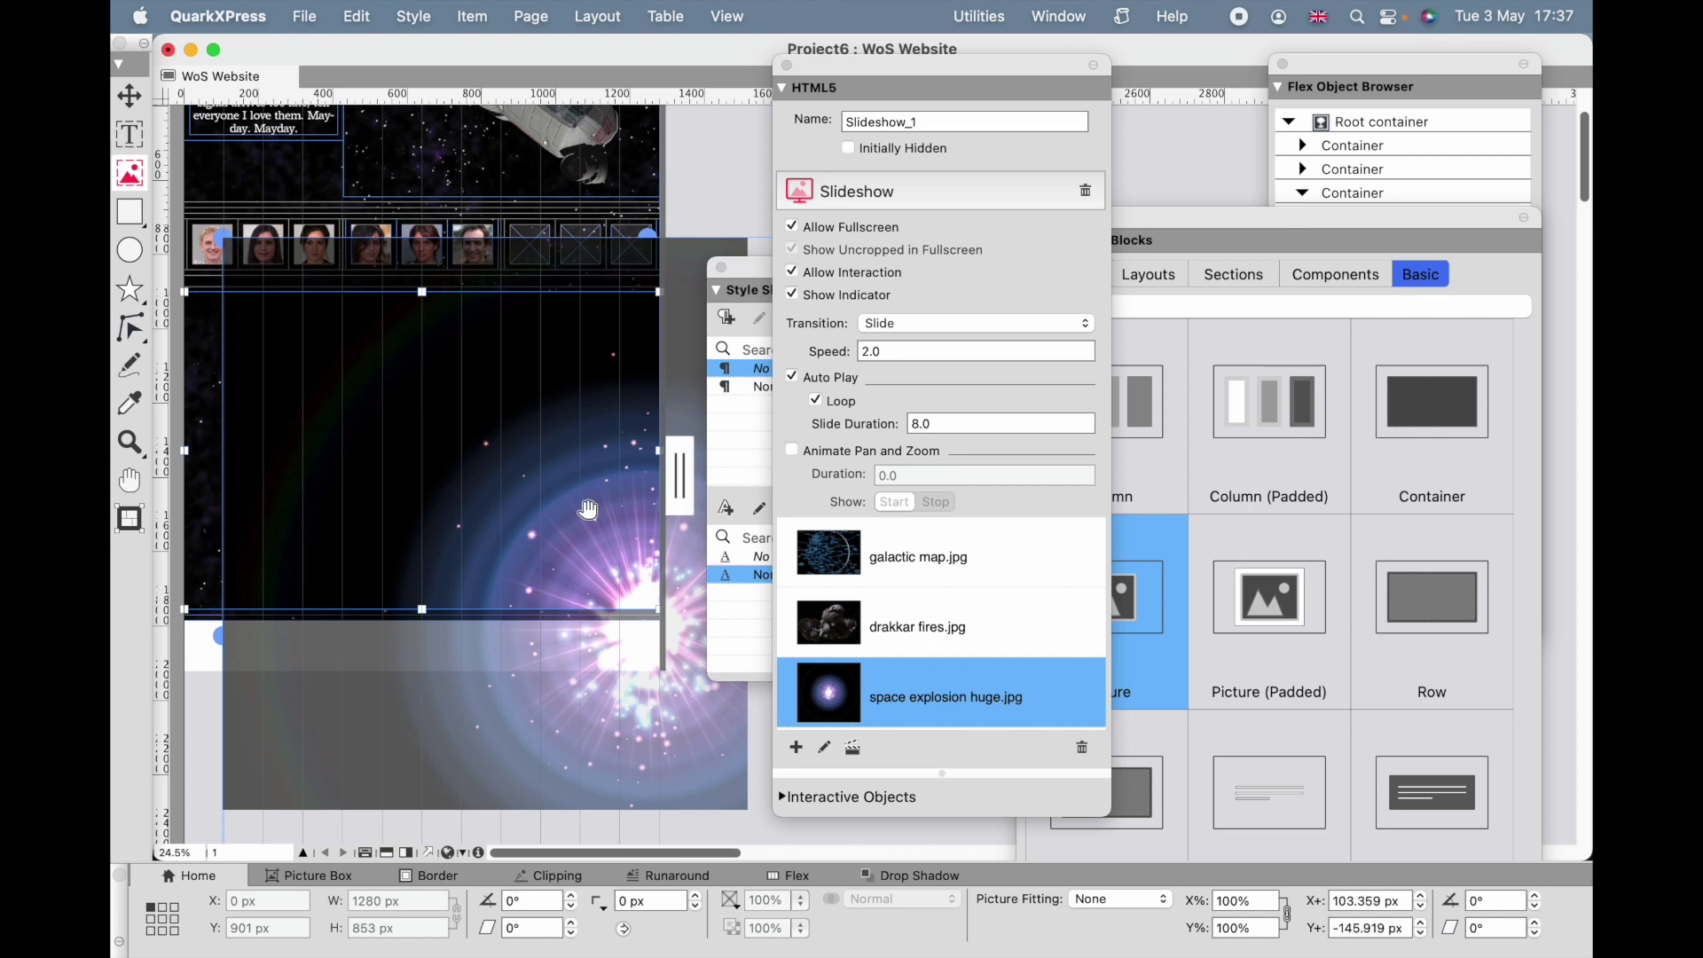
- Move space explode.jpg ahead of space explosion huge.jpg in the slide order and set the slideshow transition to Fade
scroll(892, 653, "down", 2)
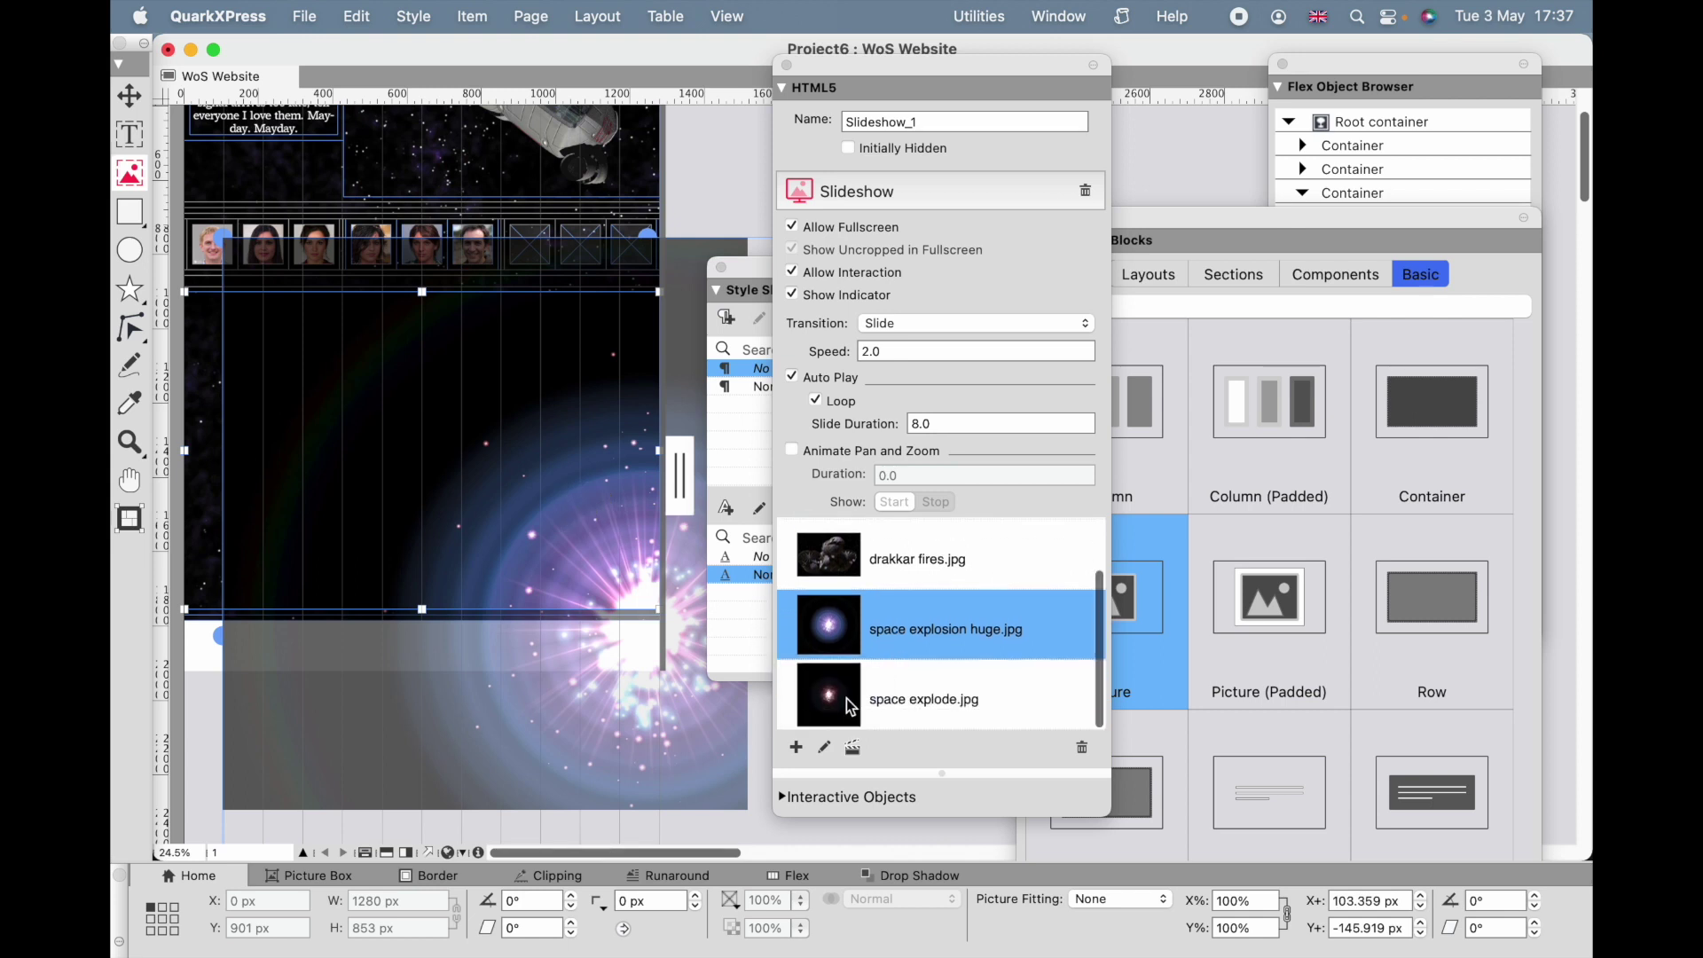
left_click(848, 699)
left_click_drag(873, 706, 907, 613)
scroll(922, 647, "up", 2)
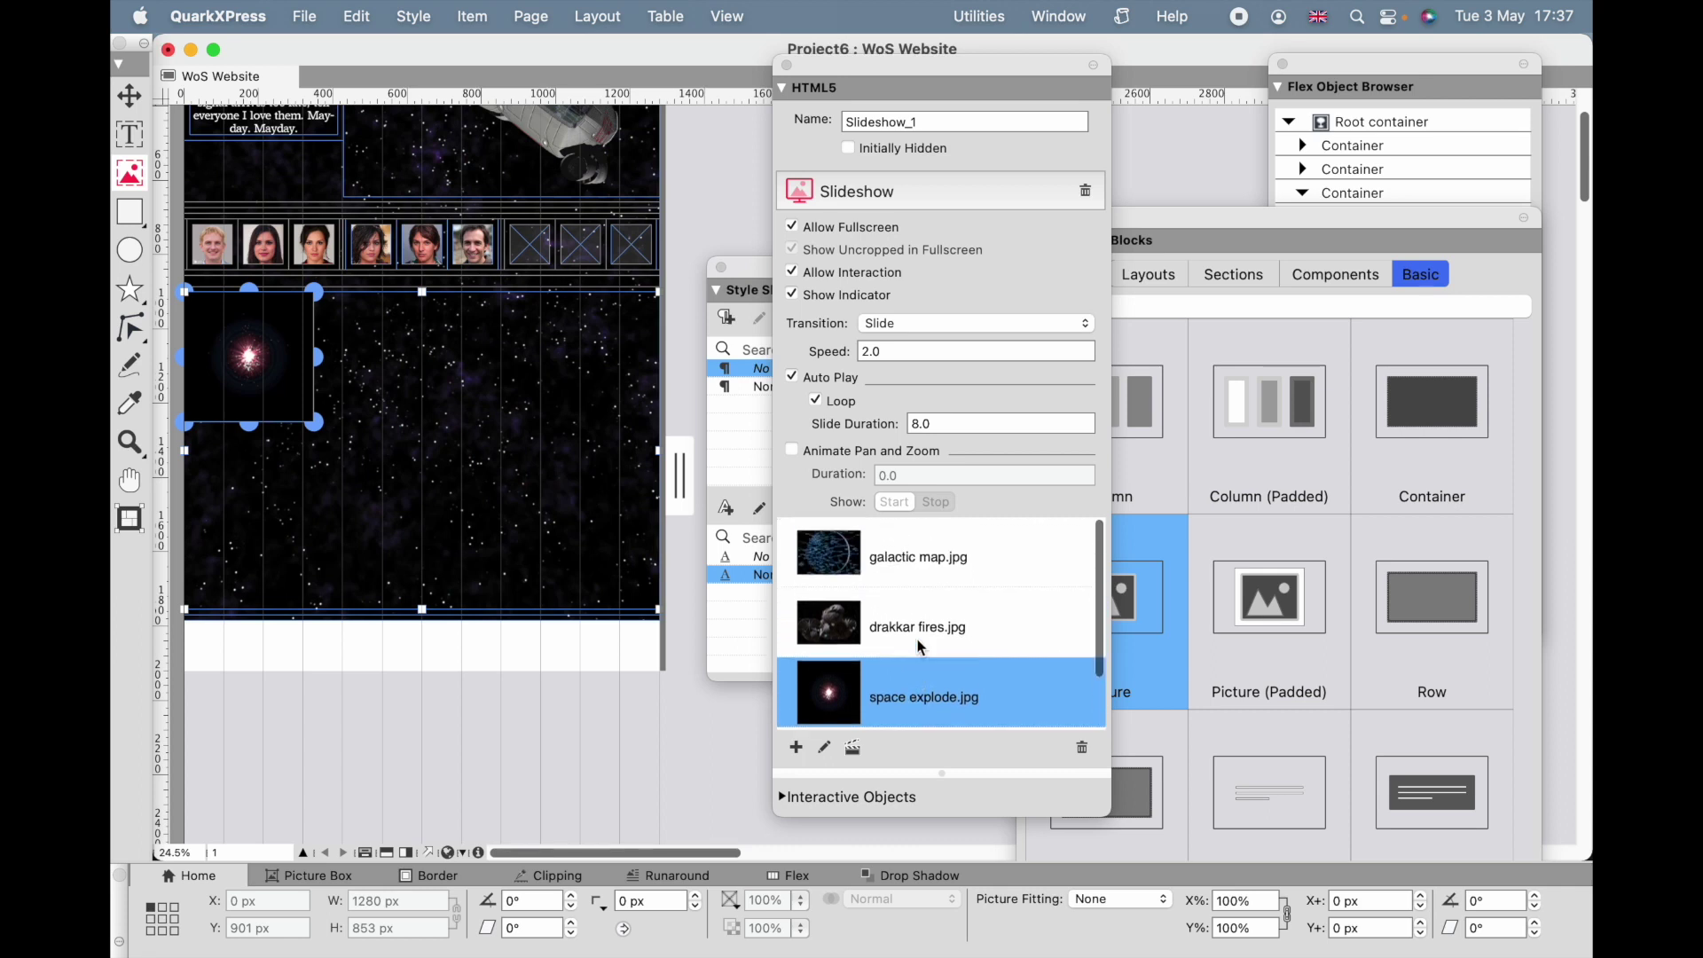
scroll(922, 647, "down", 2)
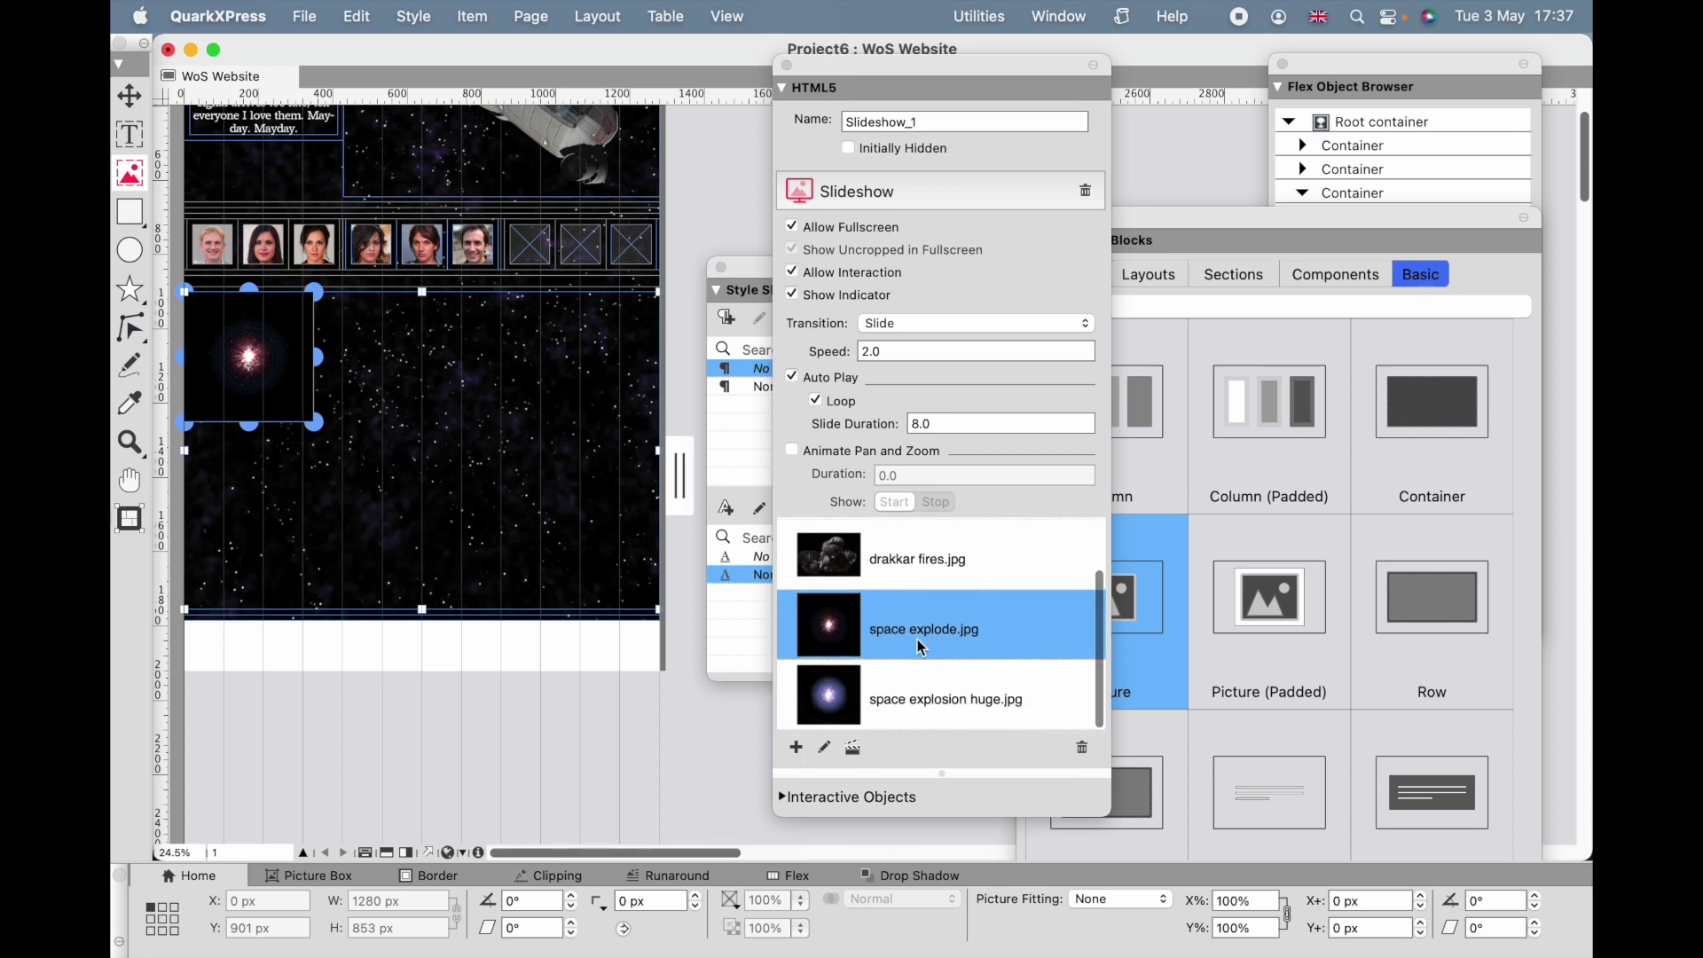
scroll(948, 686, "up", 2)
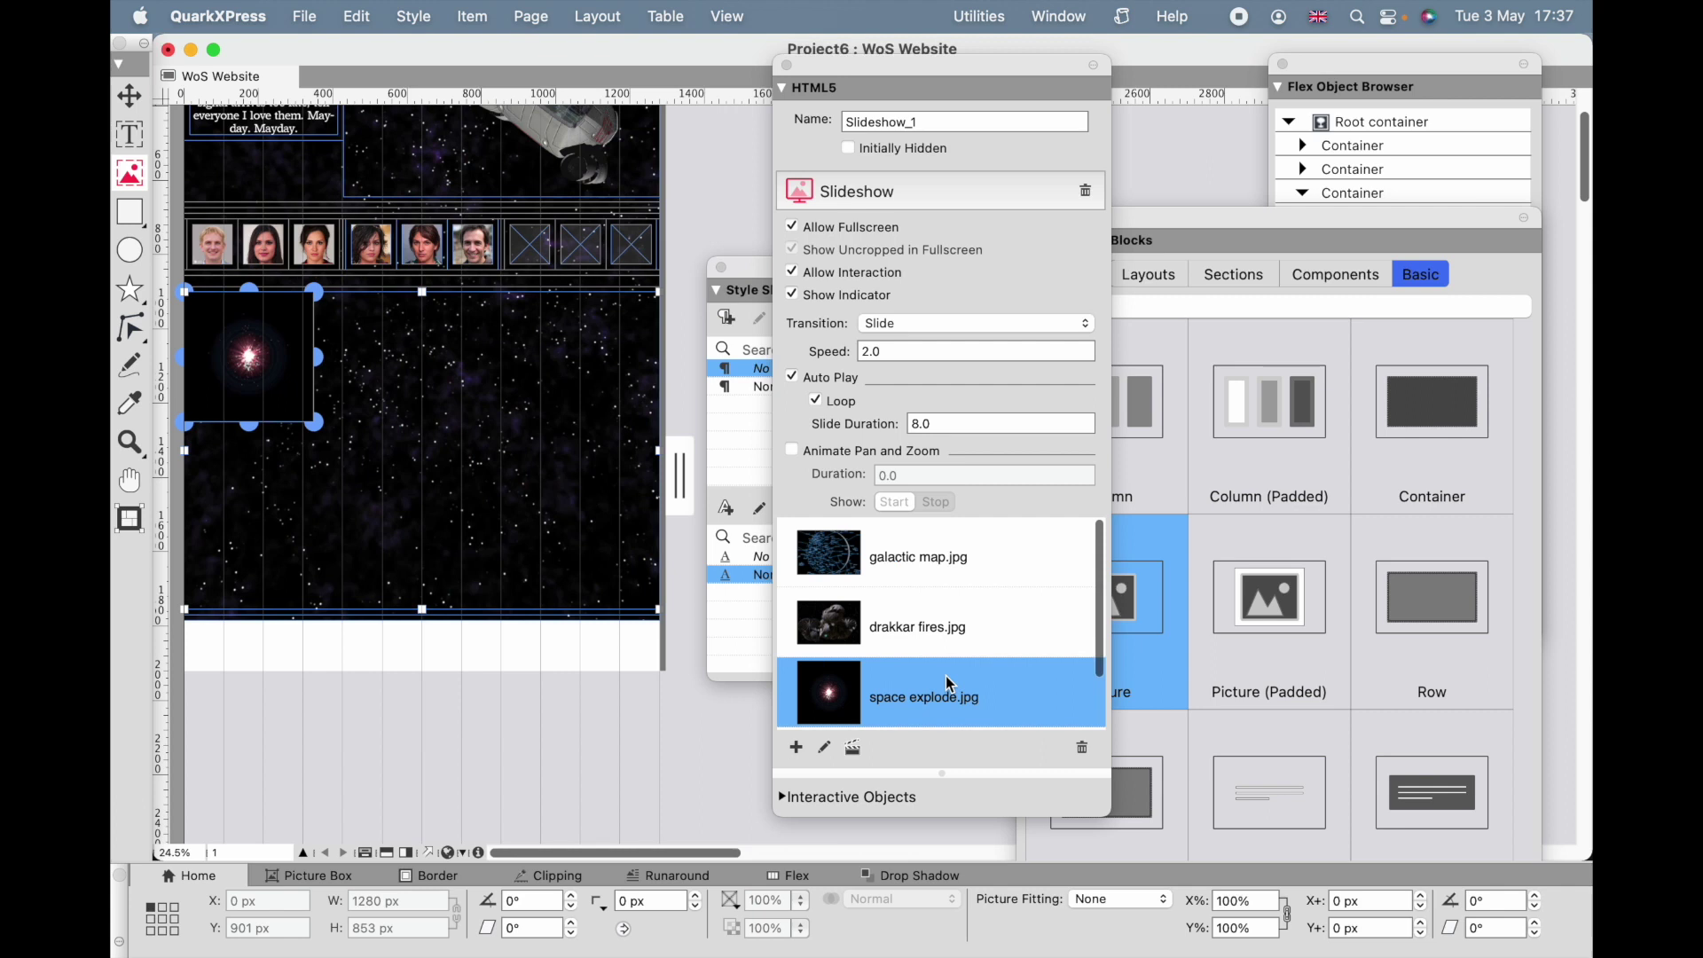
scroll(951, 571, "down", 2)
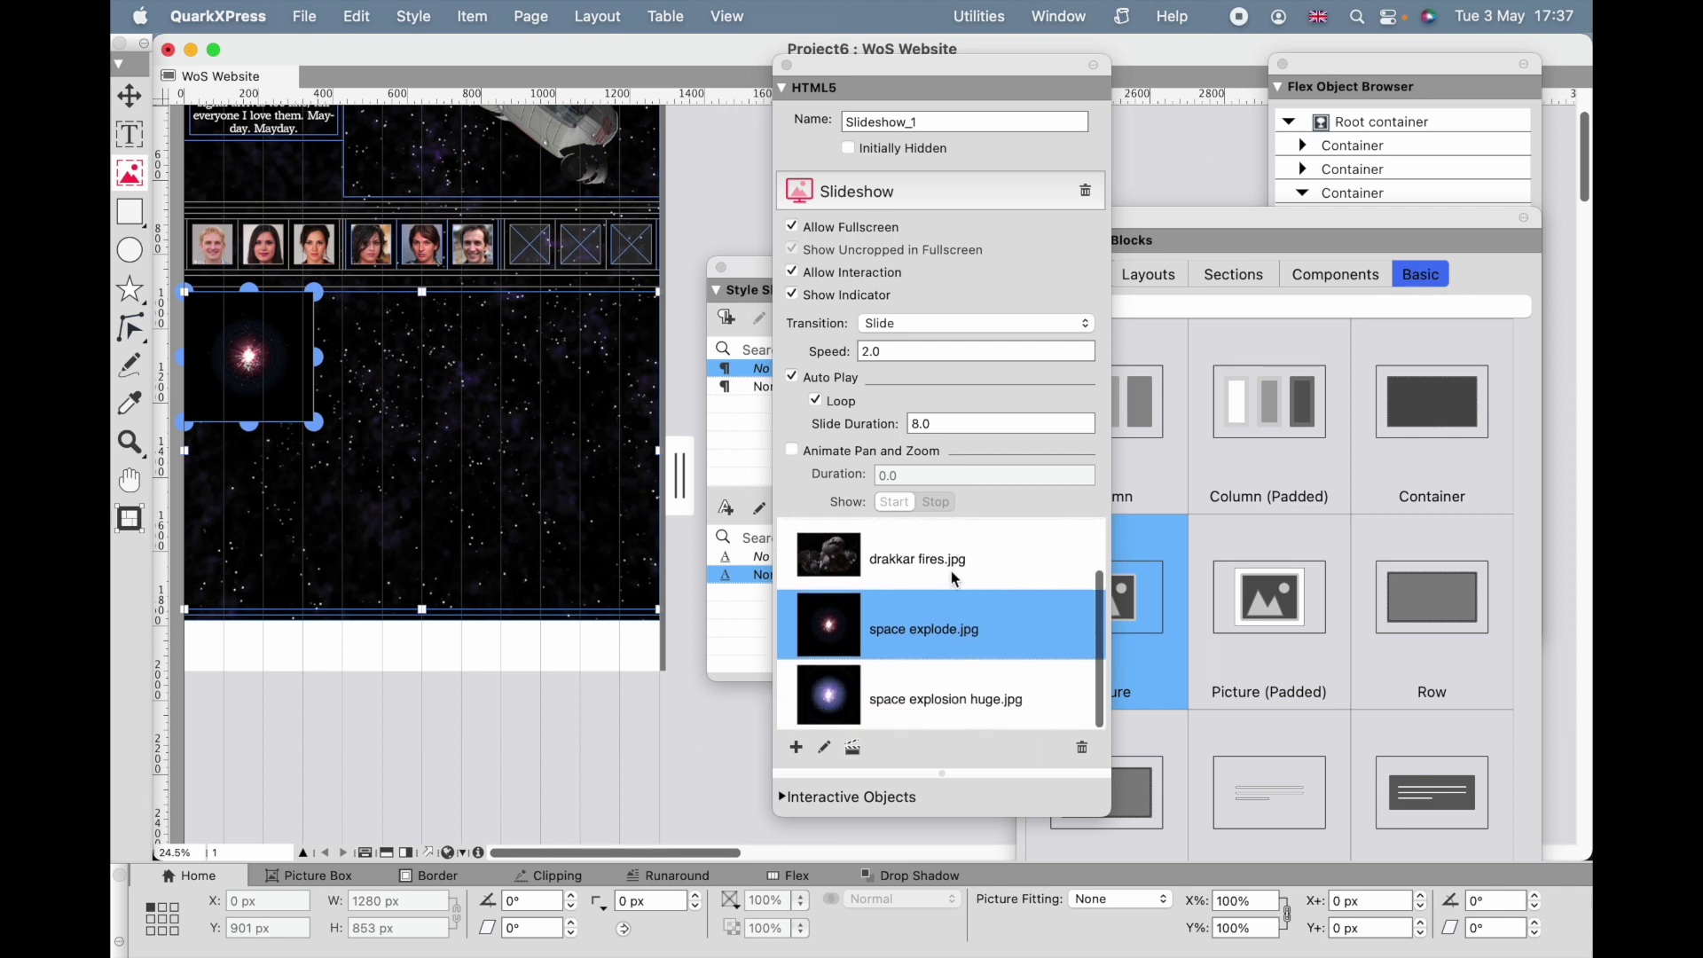
left_click(886, 331)
left_click(891, 348)
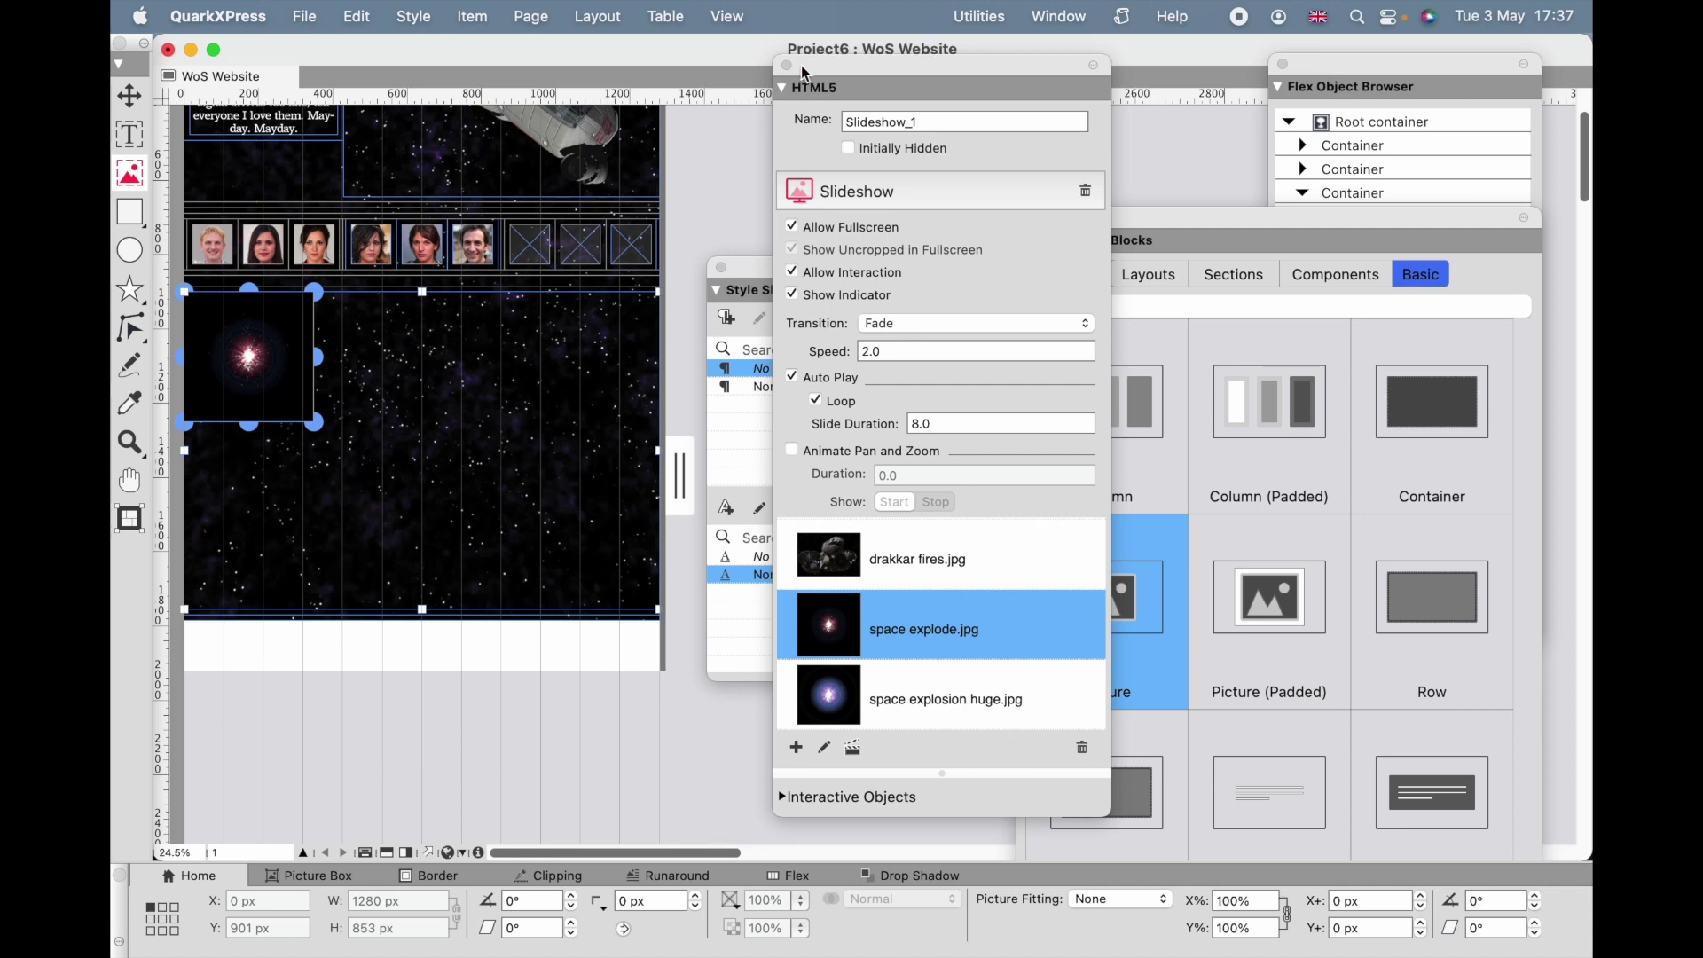
- Preview the page as HTML in Safari and narrow the browser window to check how the layout reflows
scroll(382, 417, "up", 5)
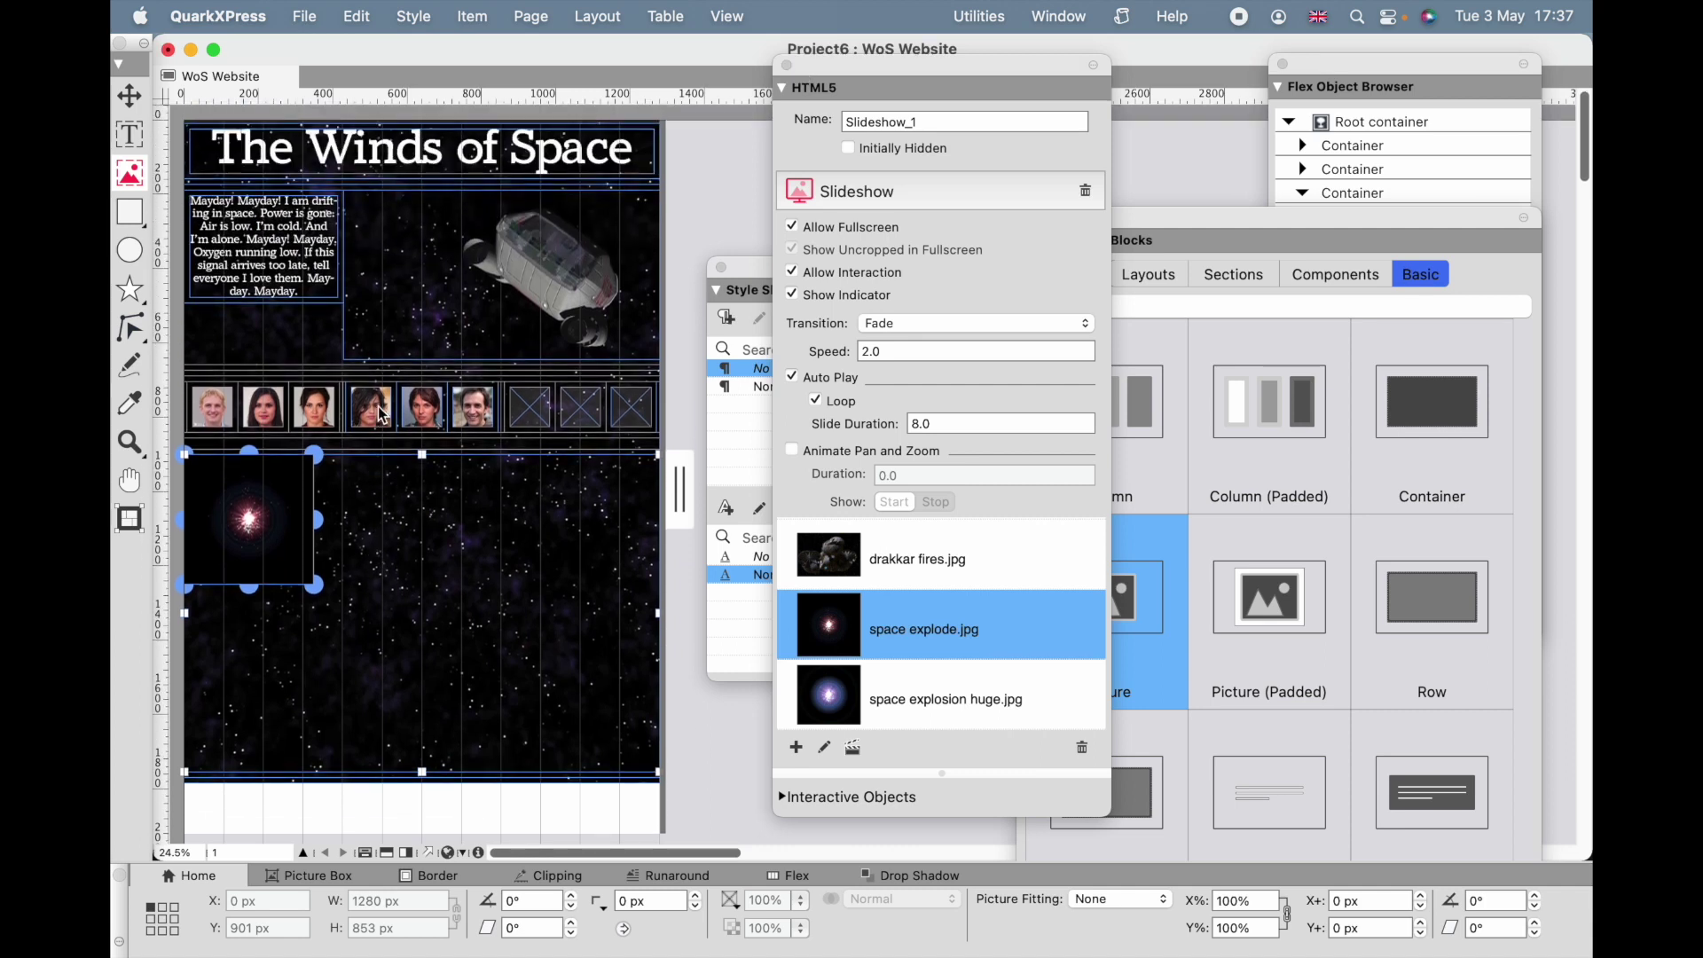
scroll(382, 415, "down", 7)
scroll(399, 621, "up", 7)
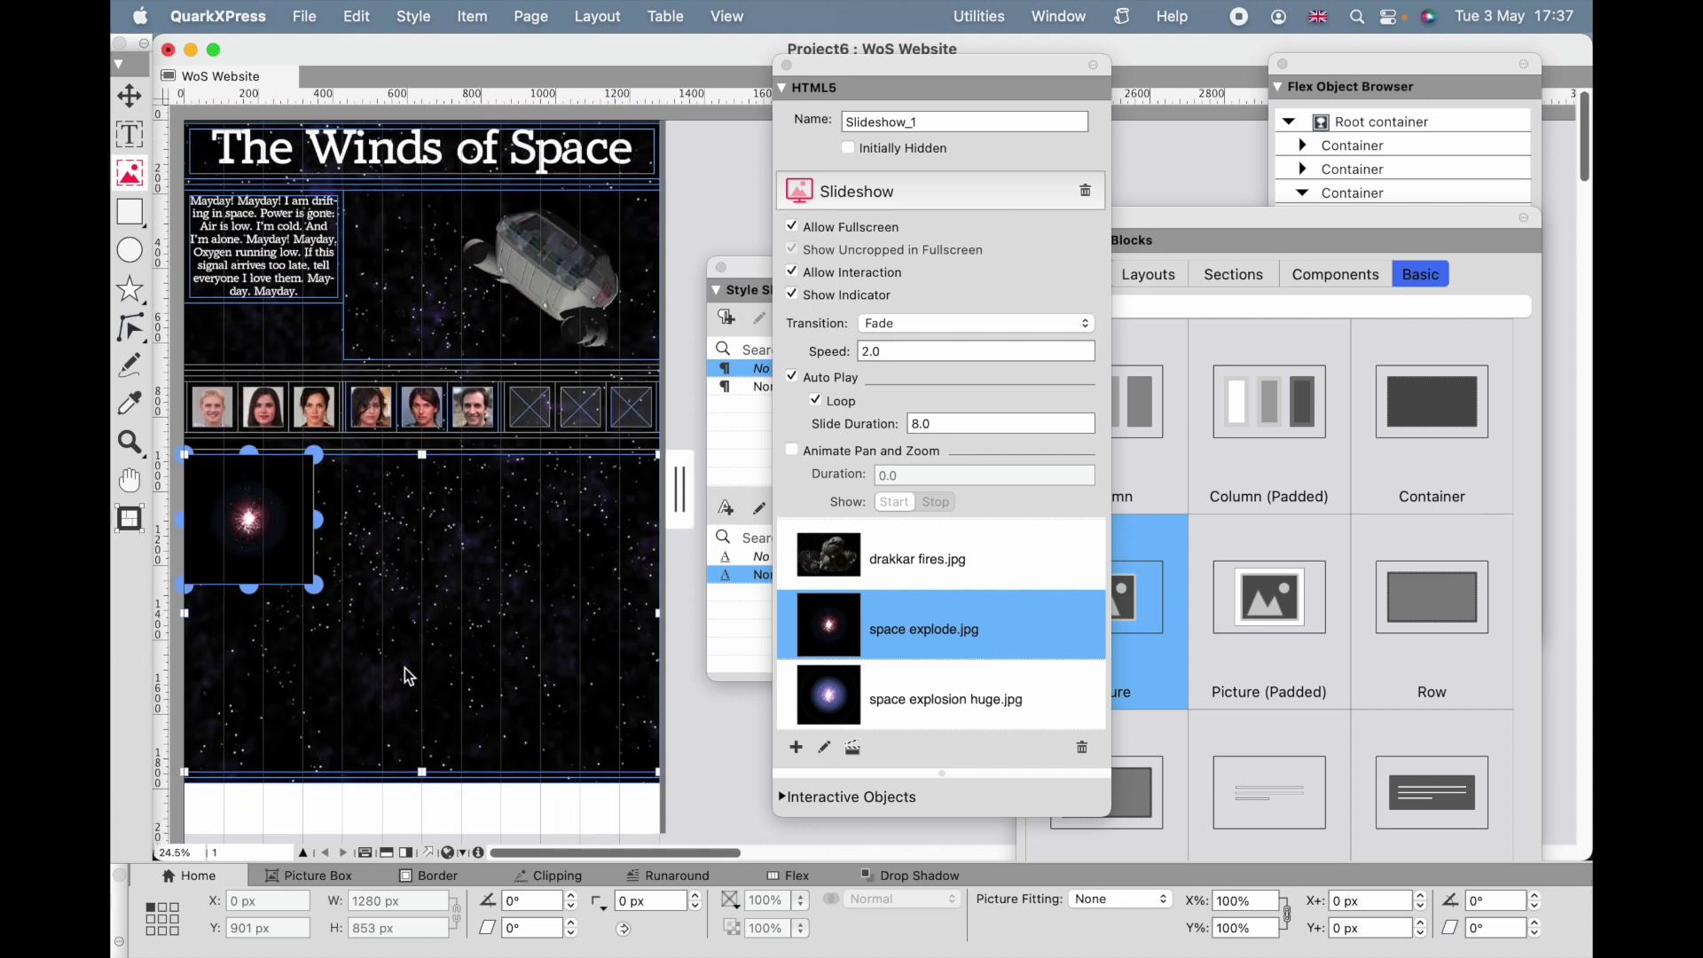
left_click(454, 852)
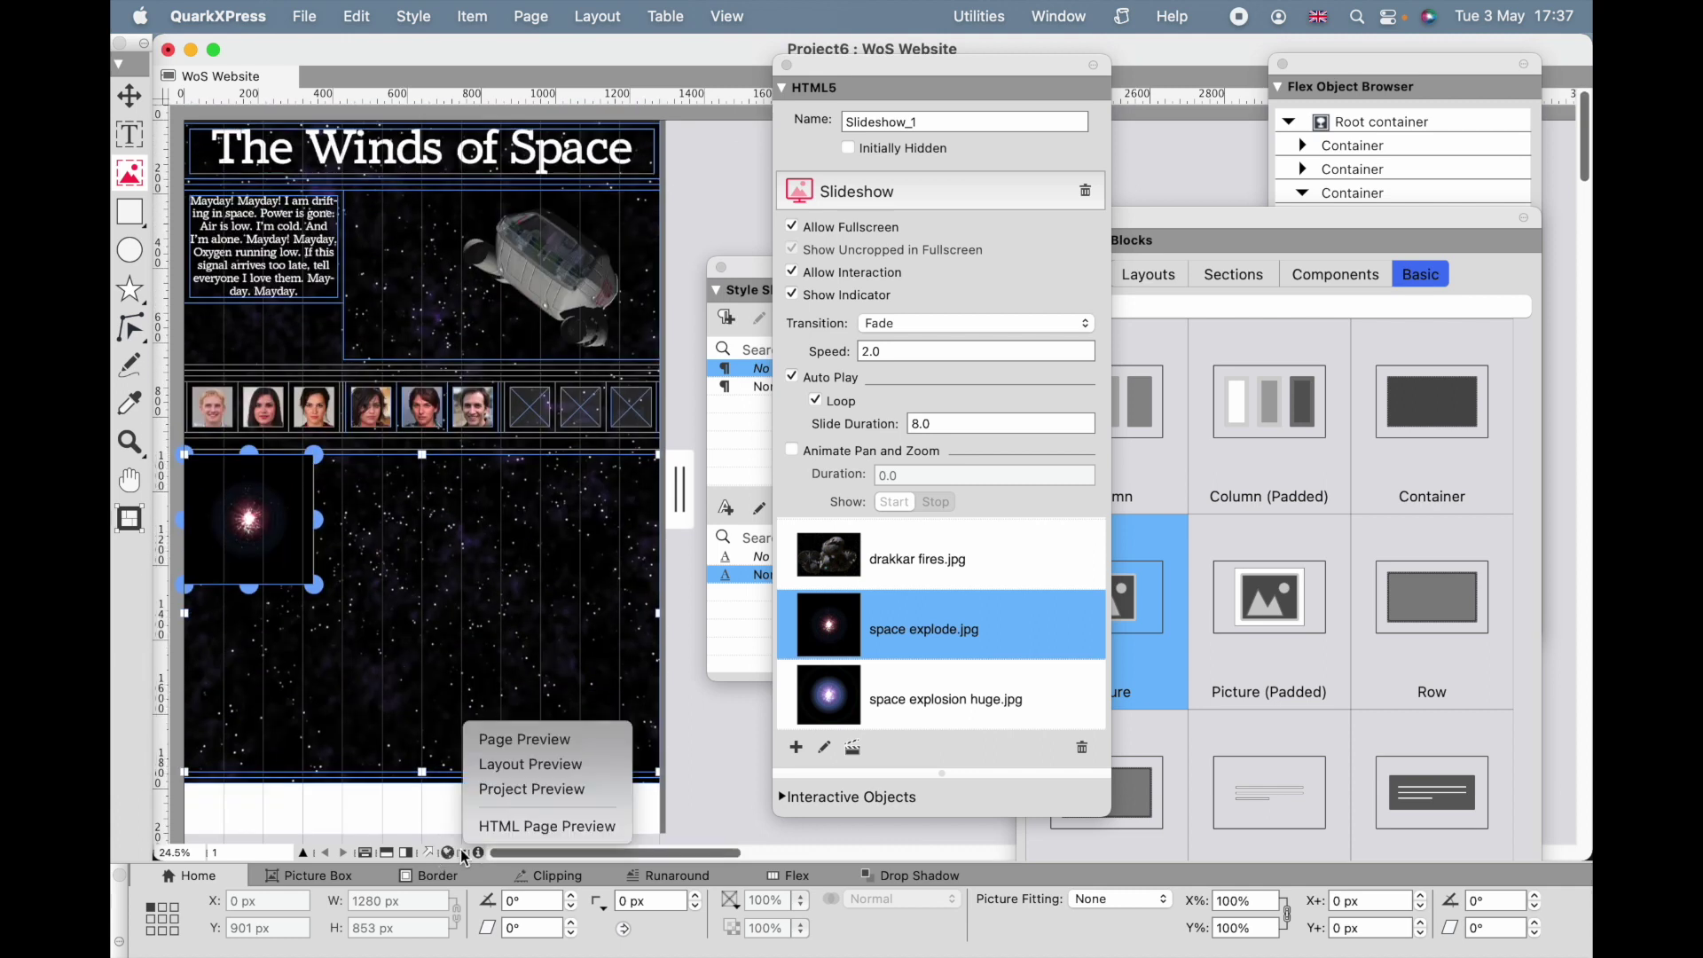
left_click(493, 828)
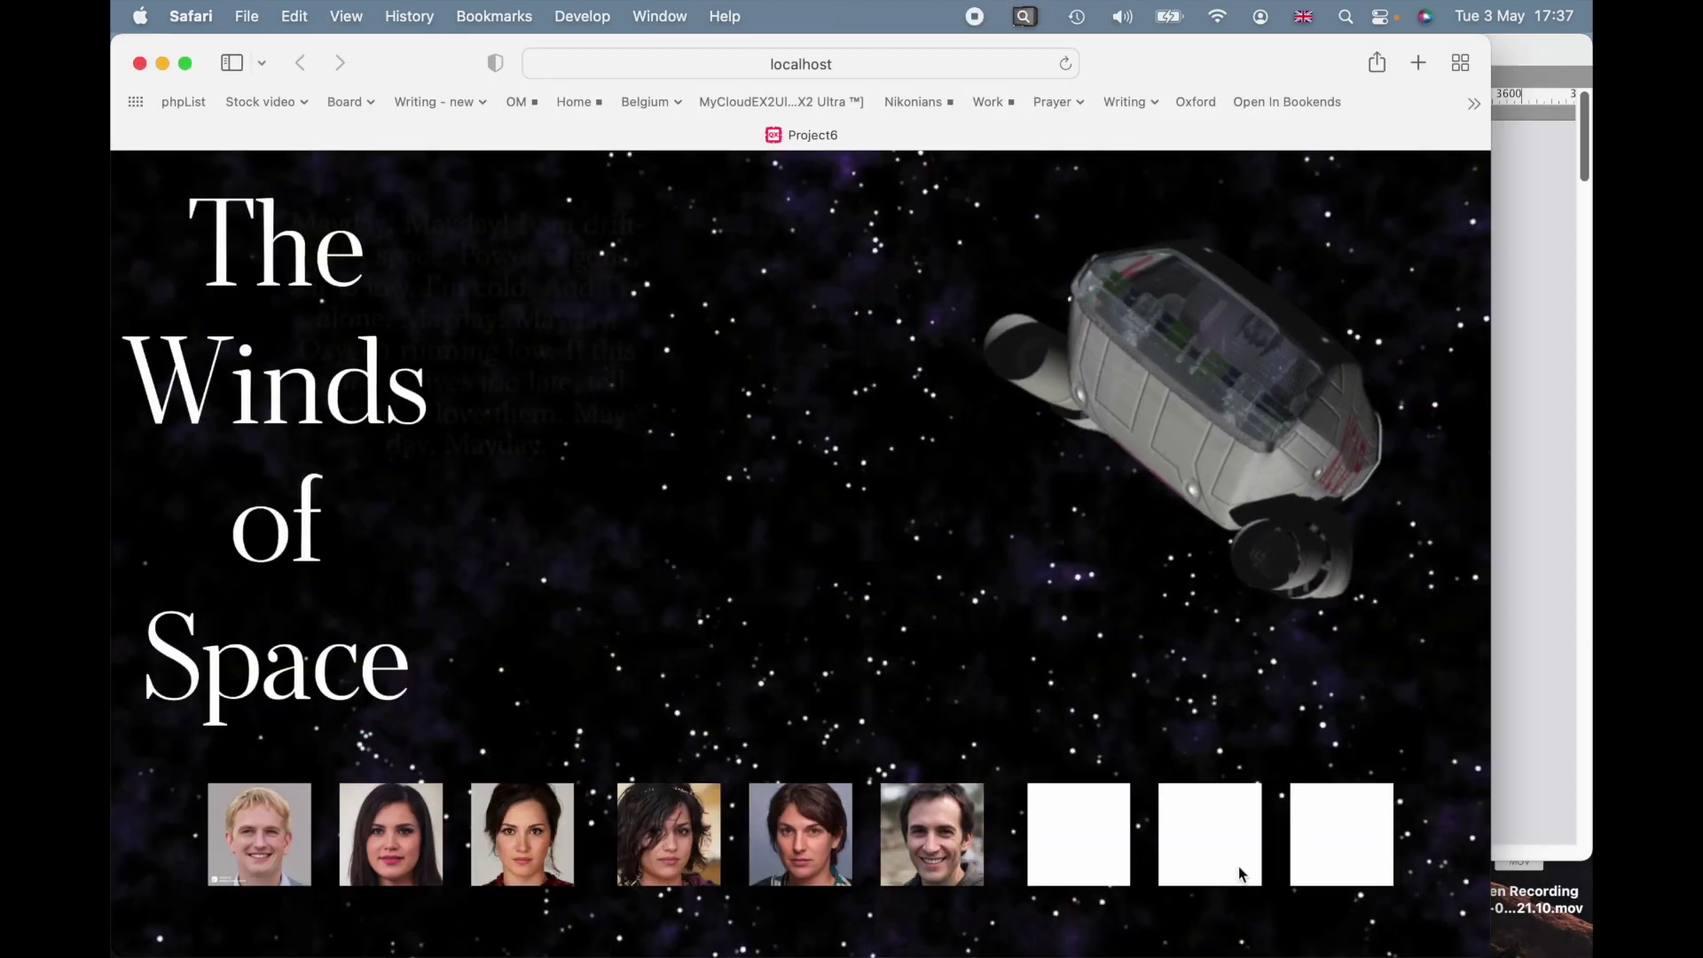
left_click_drag(1489, 681, 1130, 739)
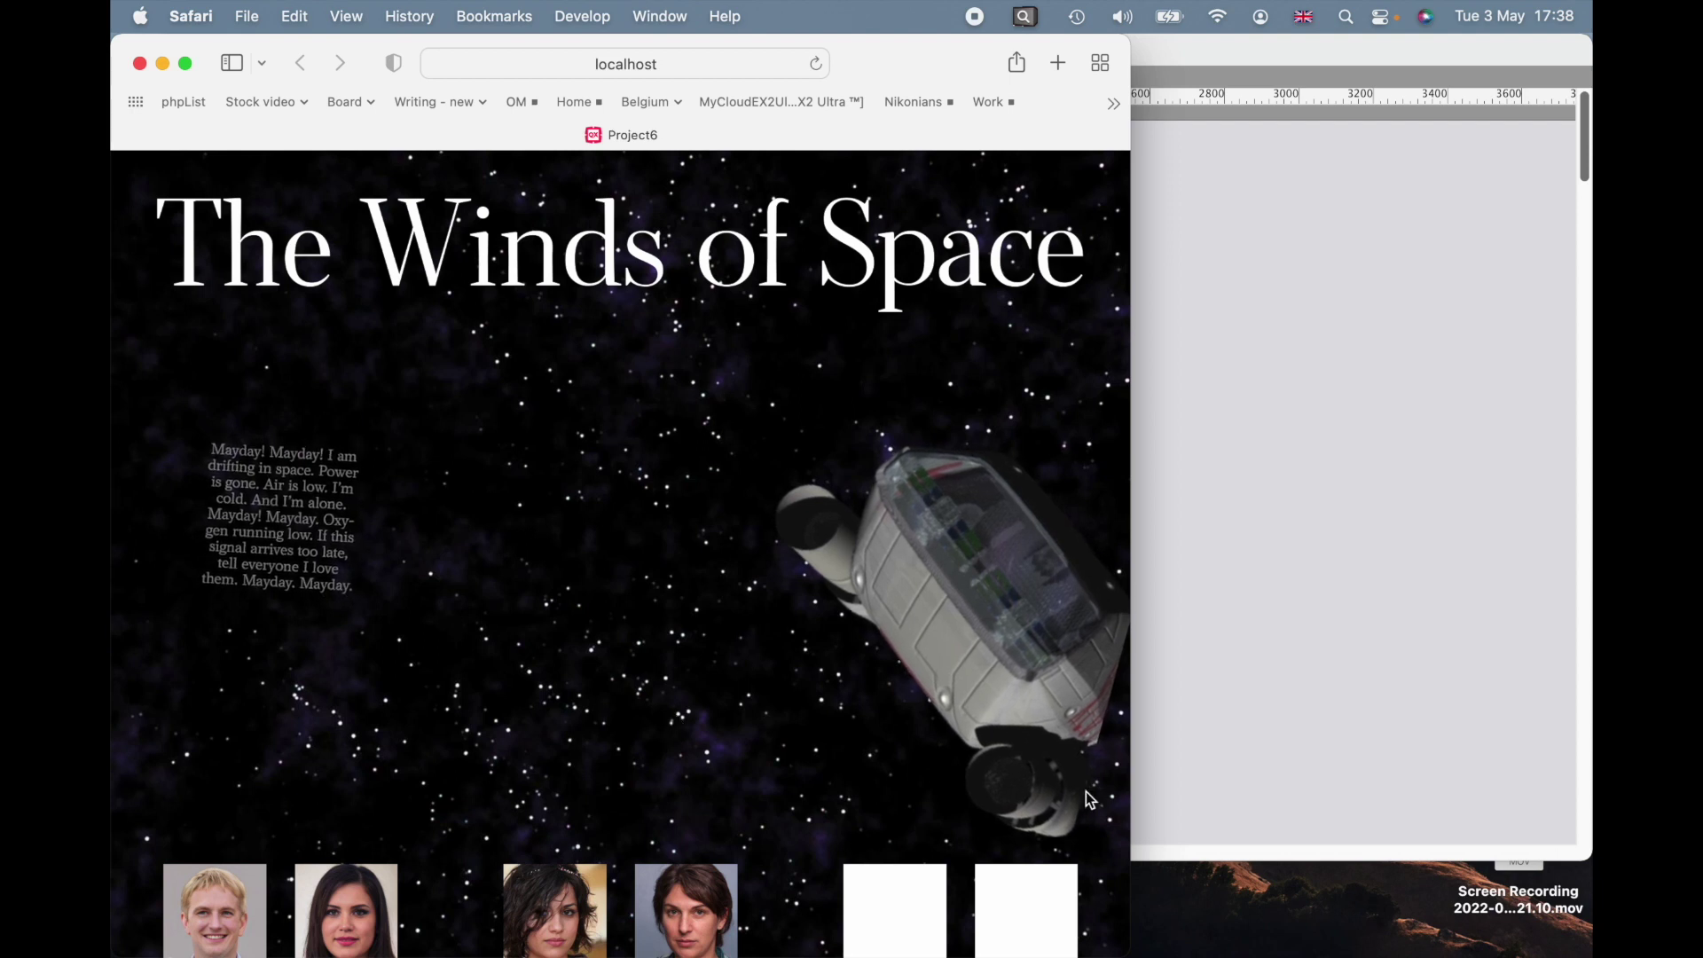
- Widen the browser window and examine how the galactic map slideshow fills the page
left_click_drag(1131, 732, 1378, 689)
scroll(1348, 709, "down", 5)
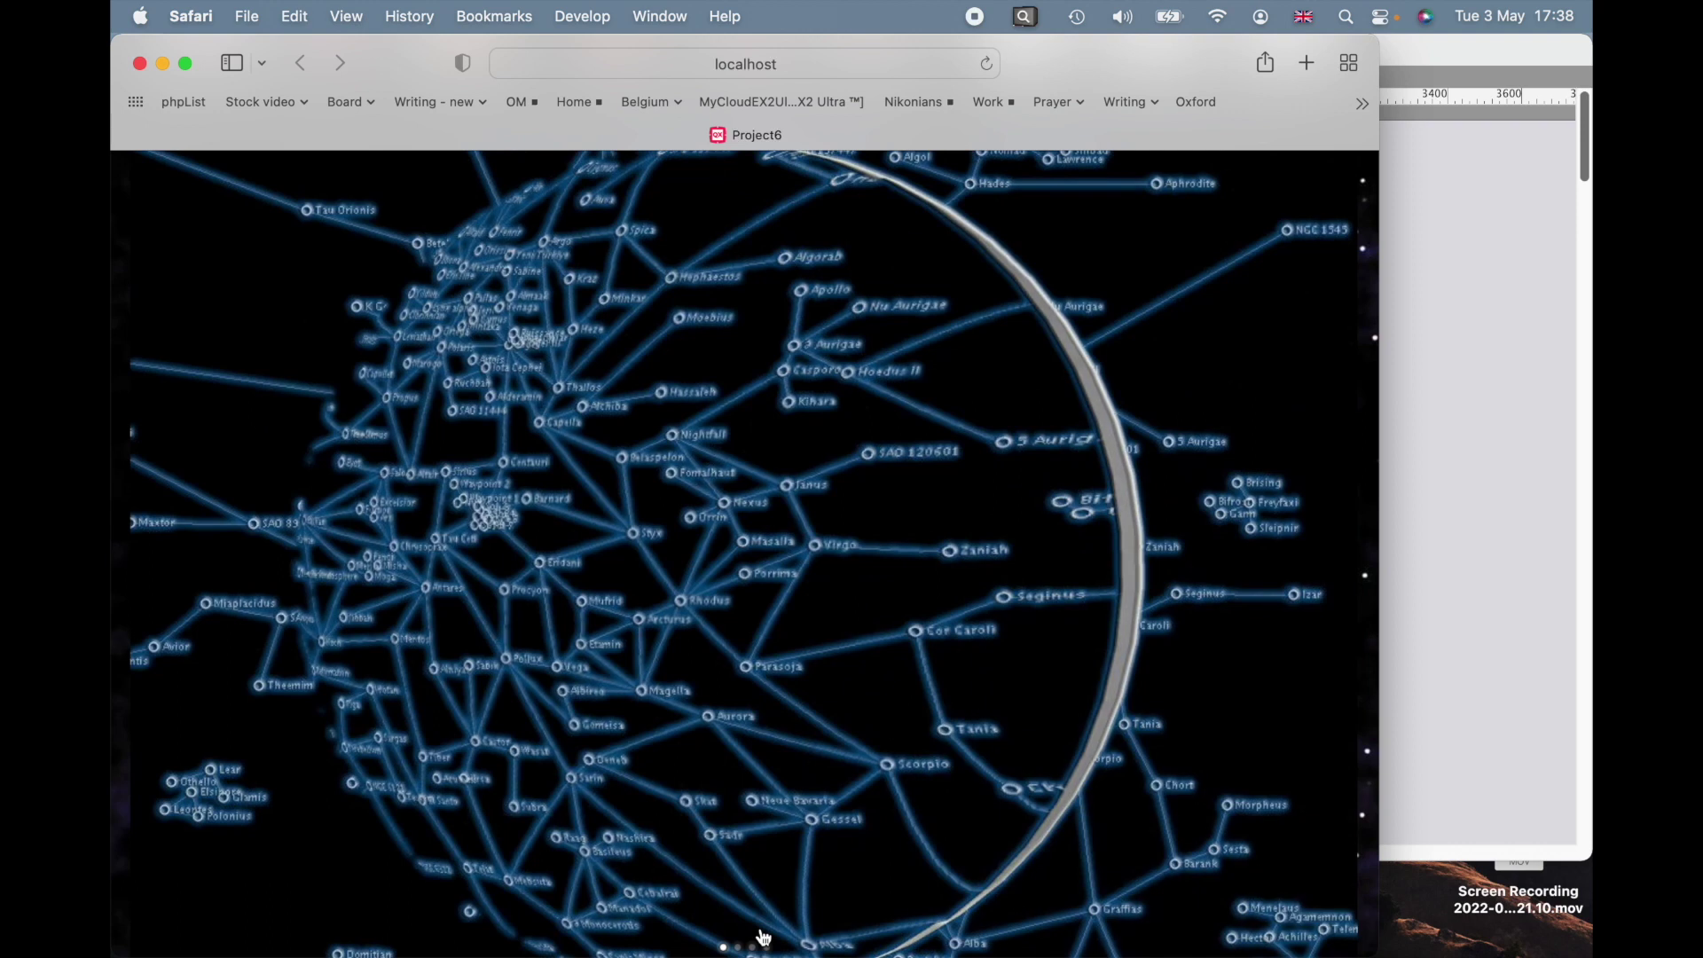
scroll(763, 938, "up", 3)
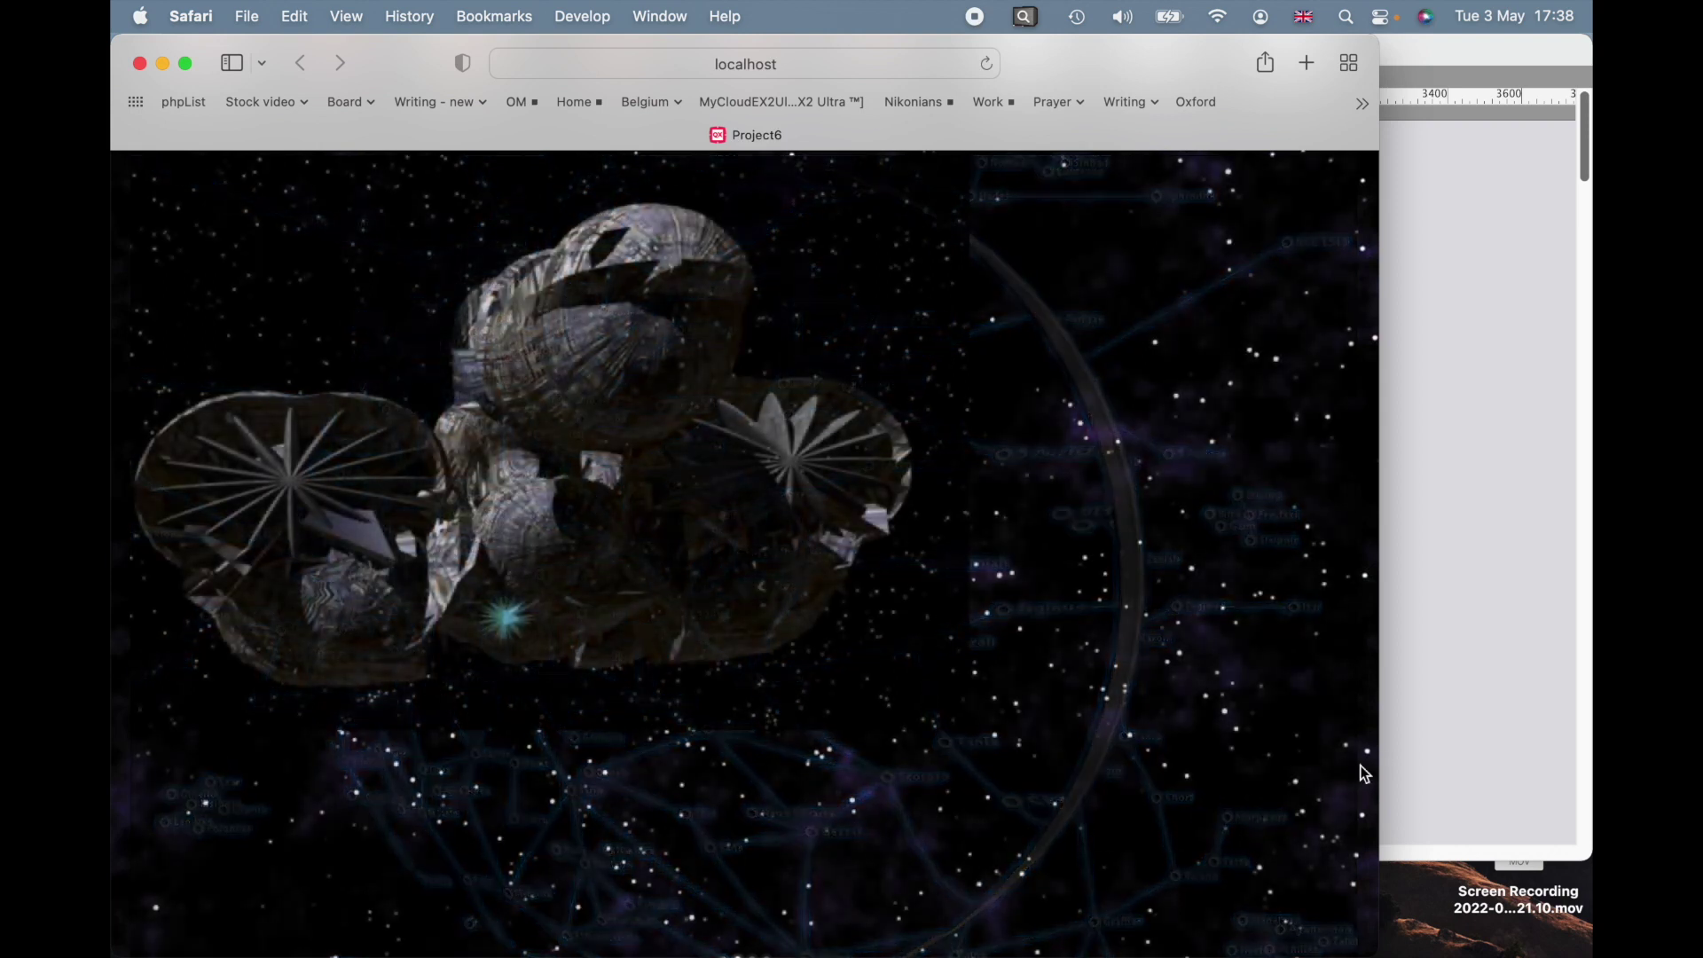
- Narrow the browser window and examine how the page title and the character portraits wrap
left_click_drag(1377, 755, 1045, 727)
scroll(1008, 691, "up", 10)
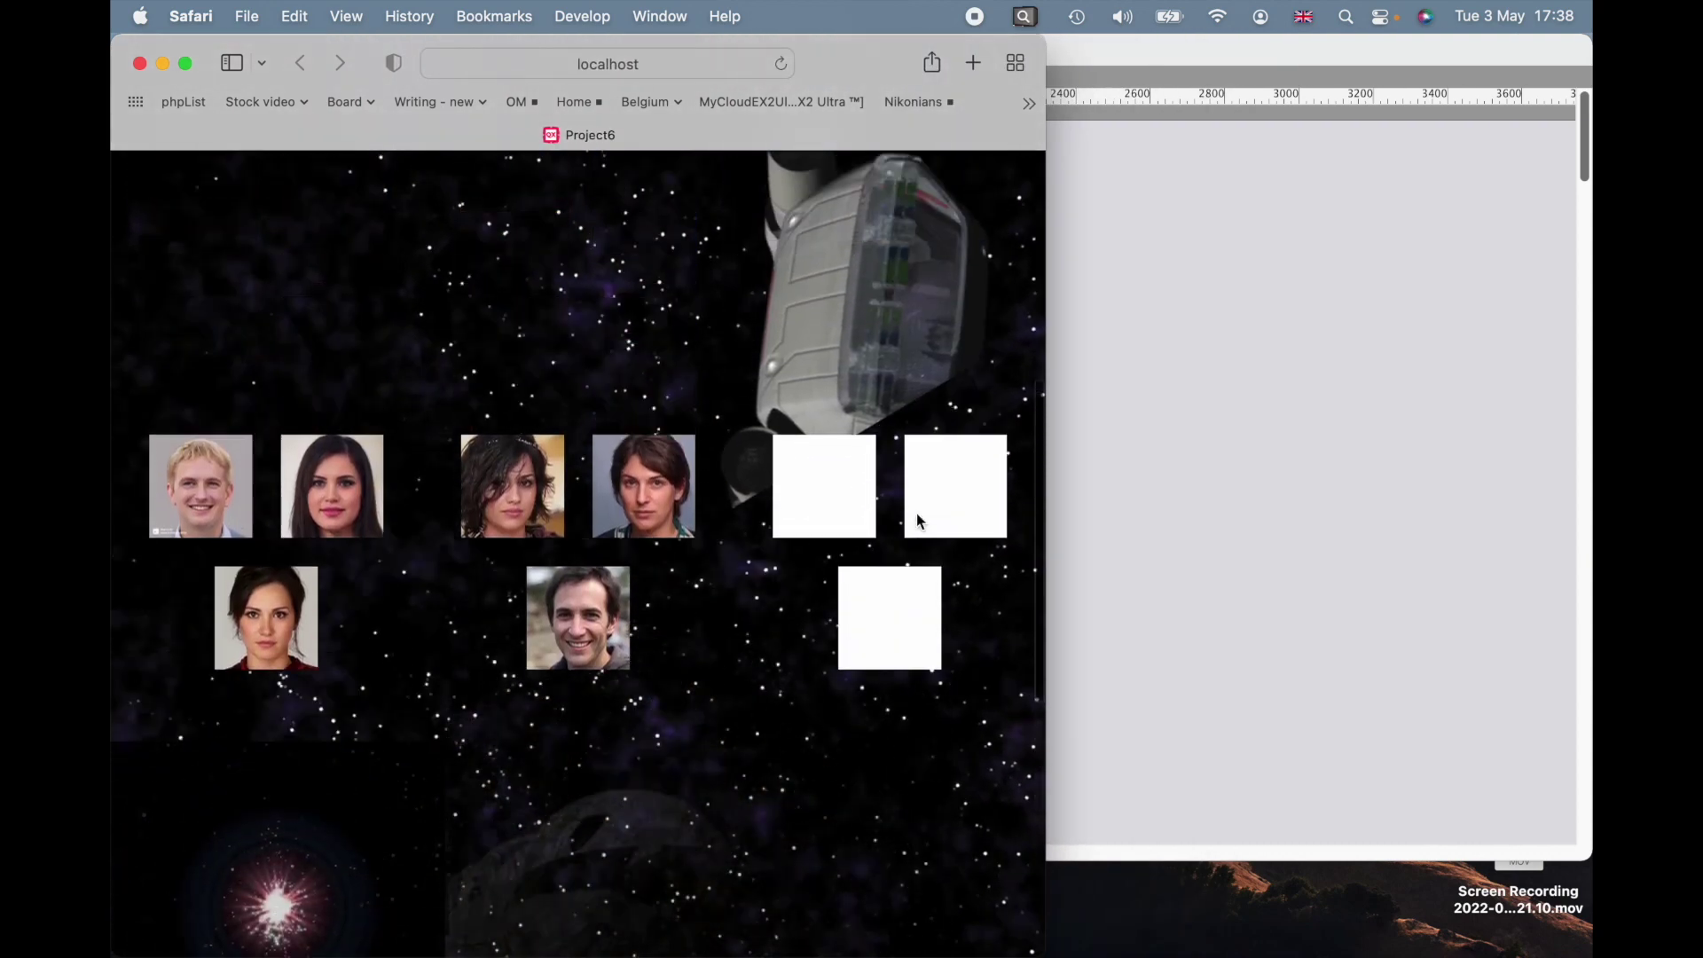
scroll(917, 513, "up", 3)
scroll(916, 512, "down", 4)
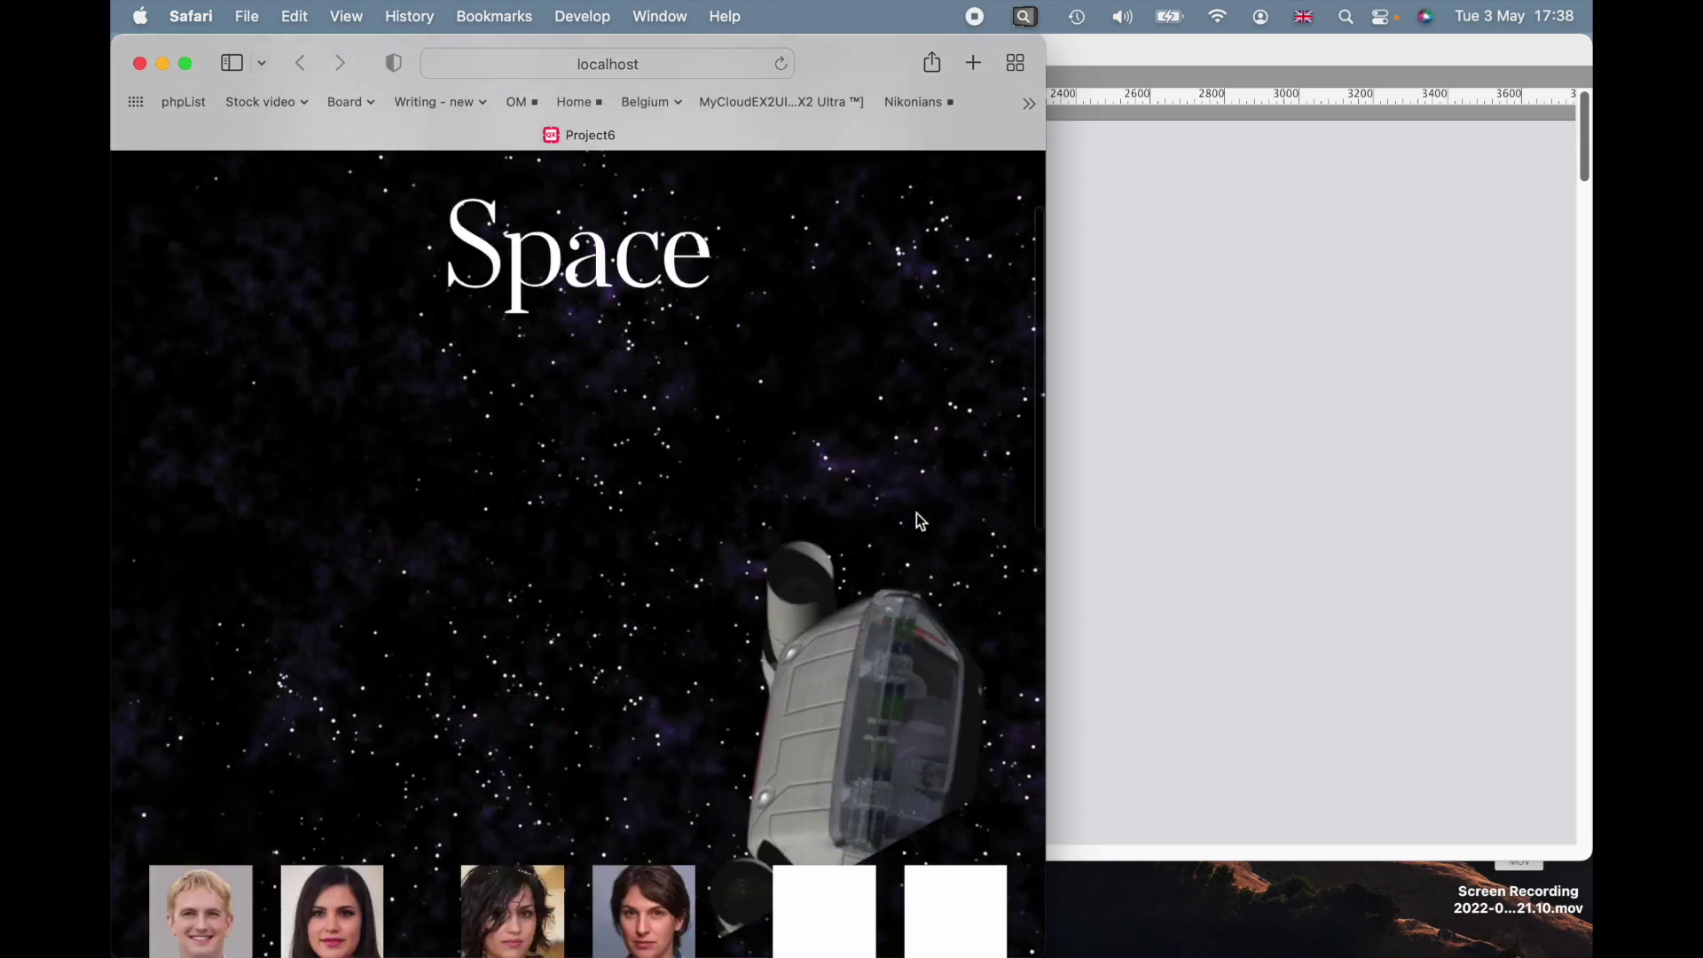
scroll(917, 514, "up", 3)
scroll(917, 514, "down", 2)
scroll(917, 515, "up", 2)
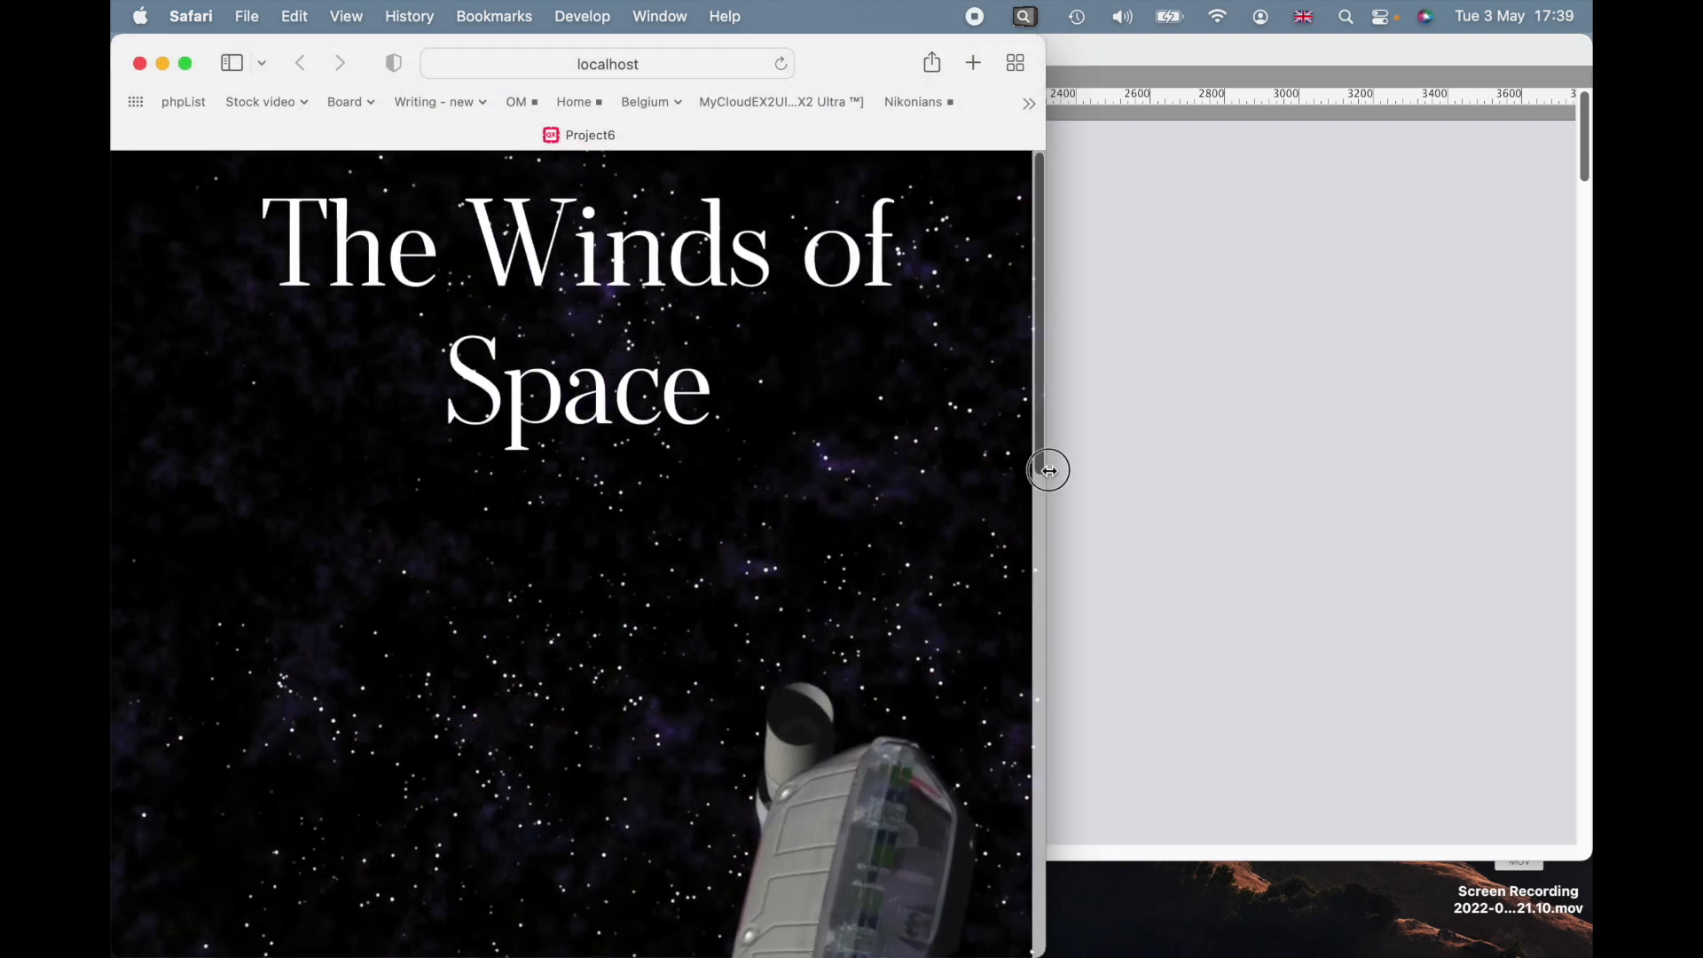
- Widen the browser window in stages to check how the title and portrait rows reflow
left_click_drag(1047, 465, 1270, 455)
scroll(1160, 513, "down", 3)
scroll(1160, 513, "up", 1)
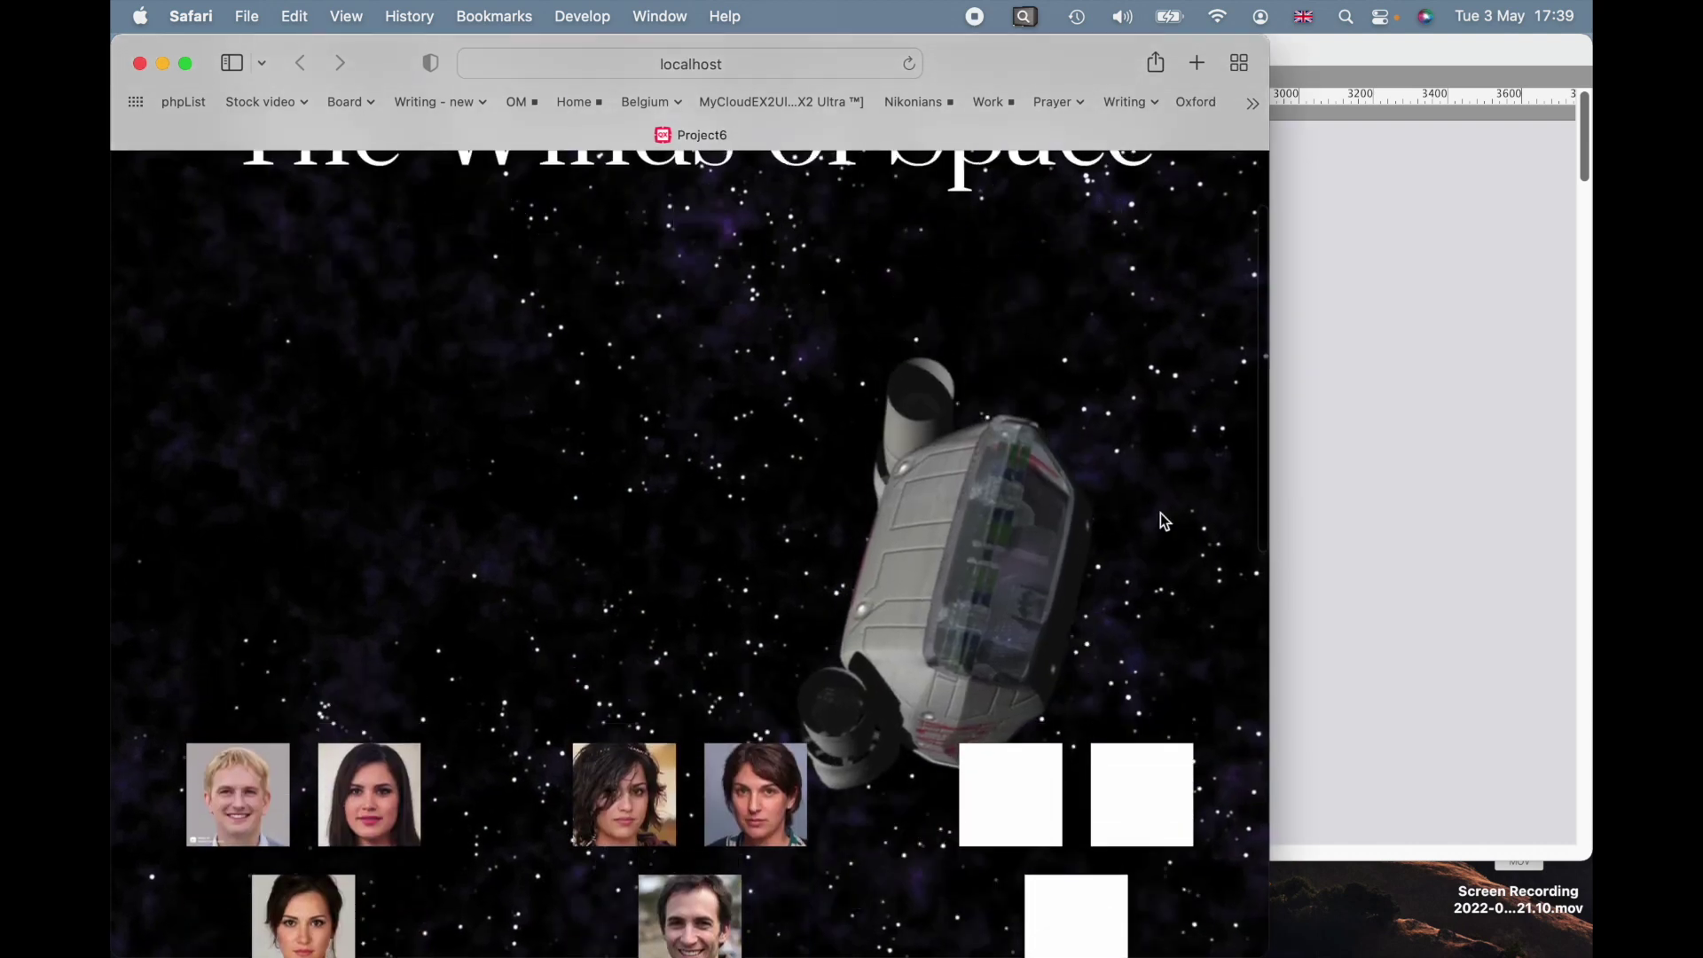
left_click_drag(1268, 479, 1410, 472)
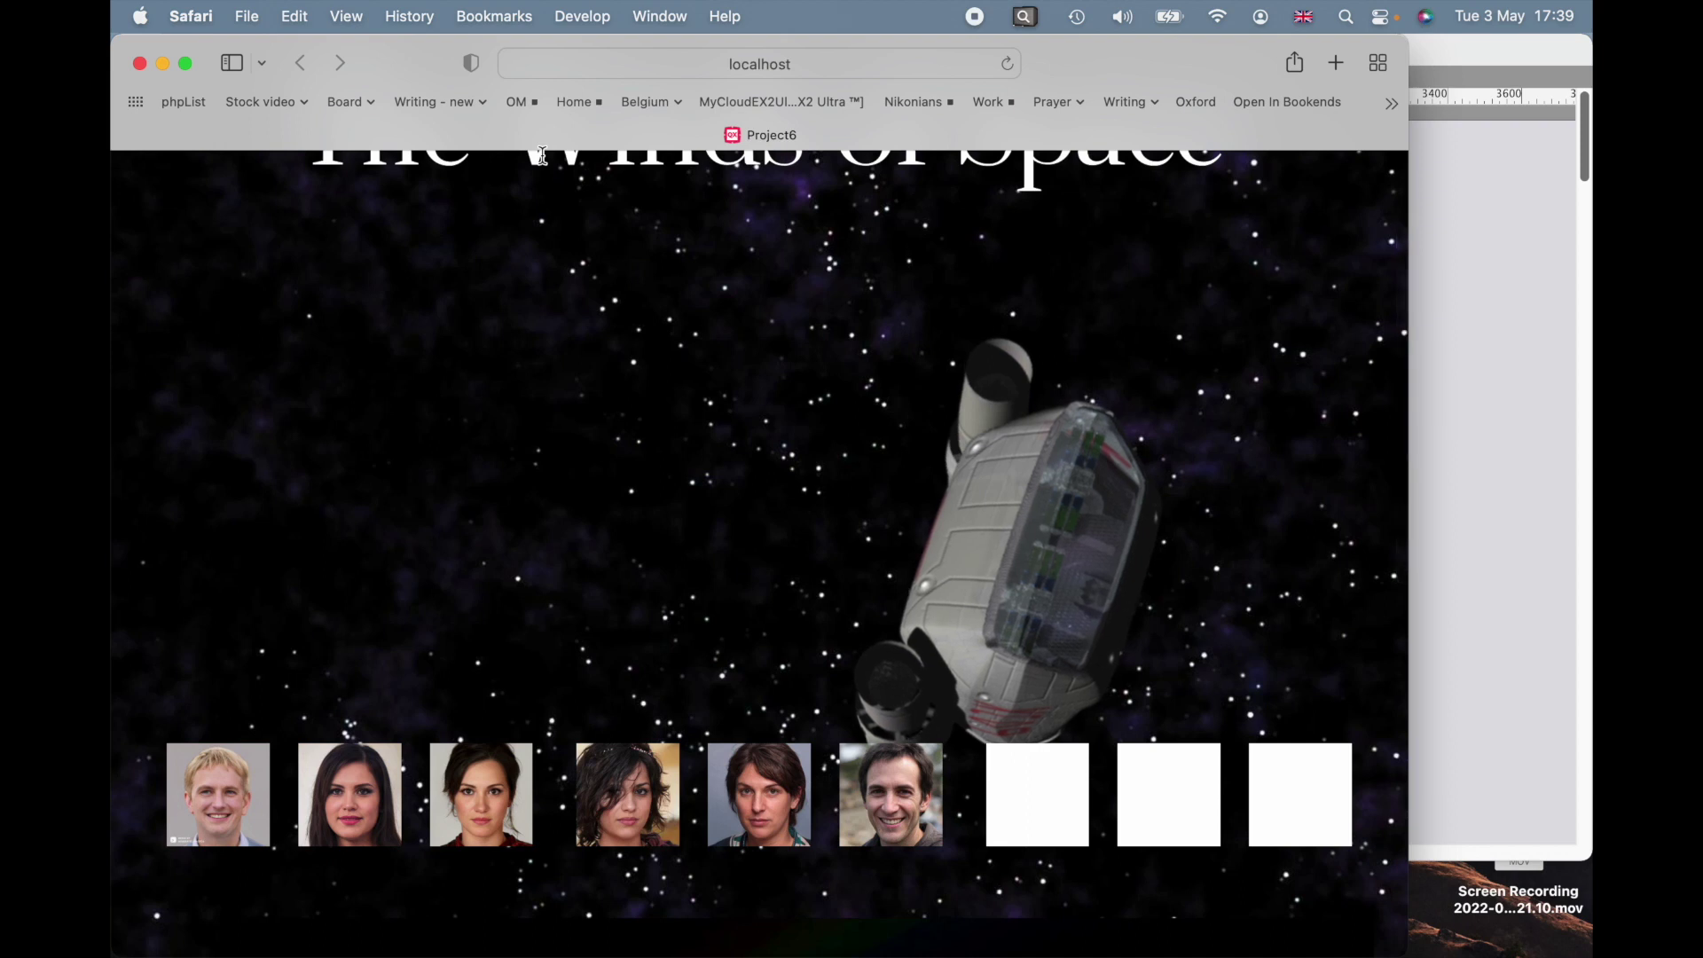
- Switch back to QuarkXPress and turn off the parallax effect for the root container's background
key("super+Tab")
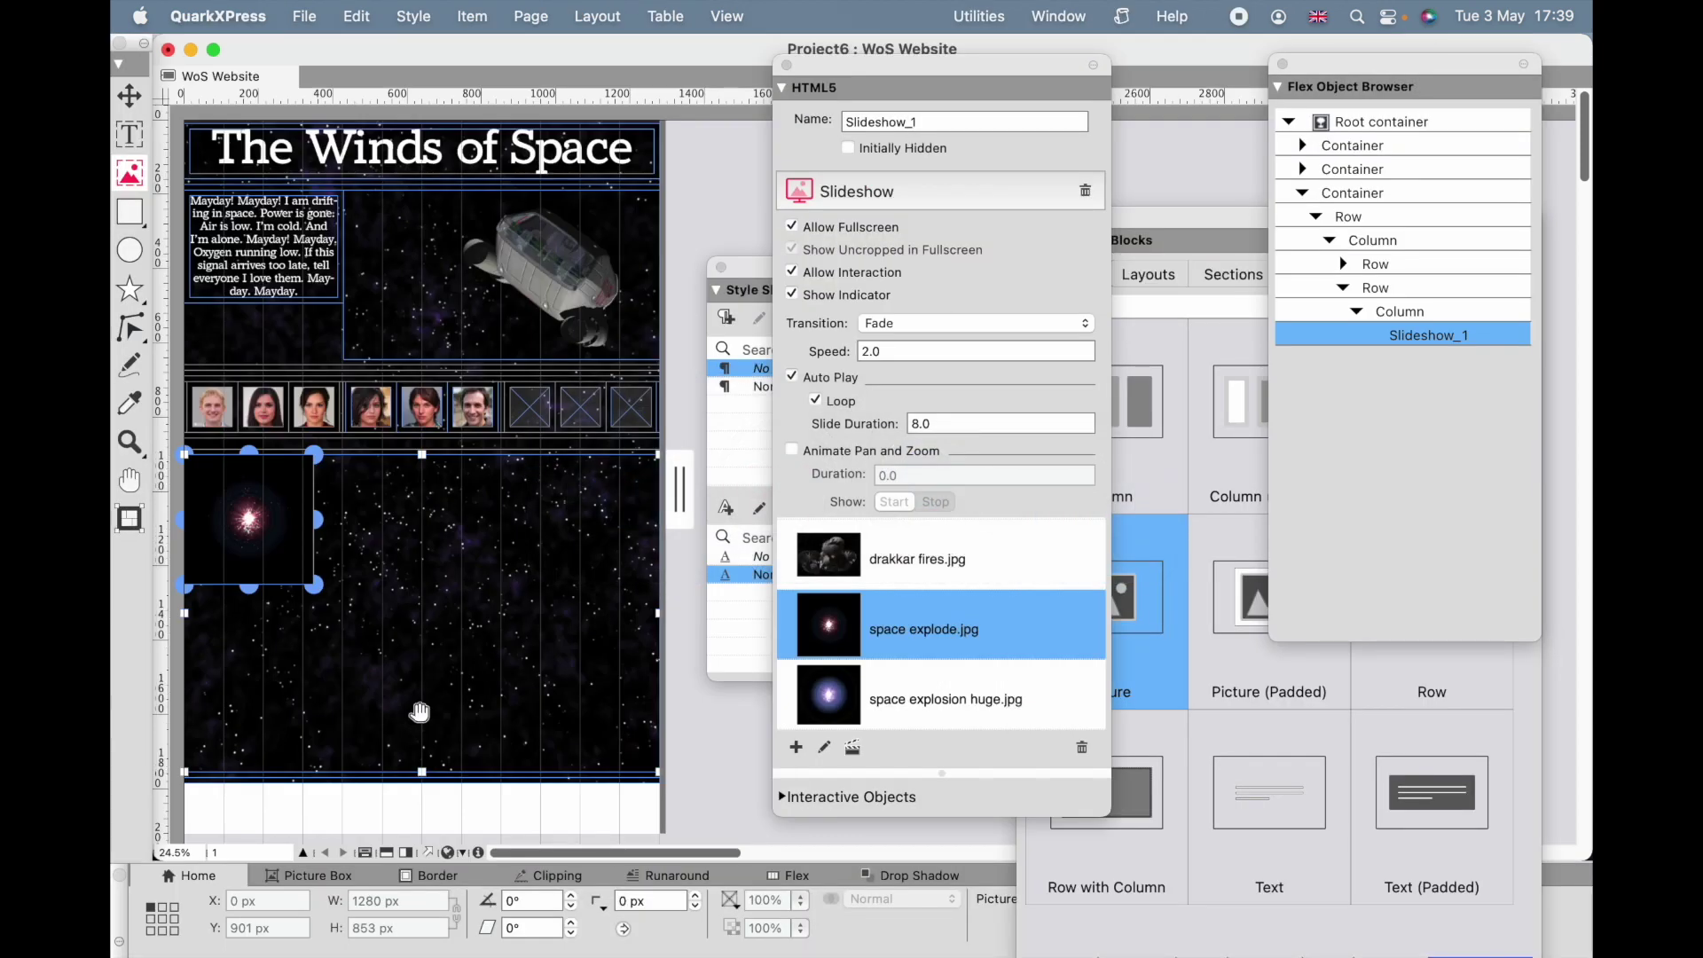
left_click(1362, 124)
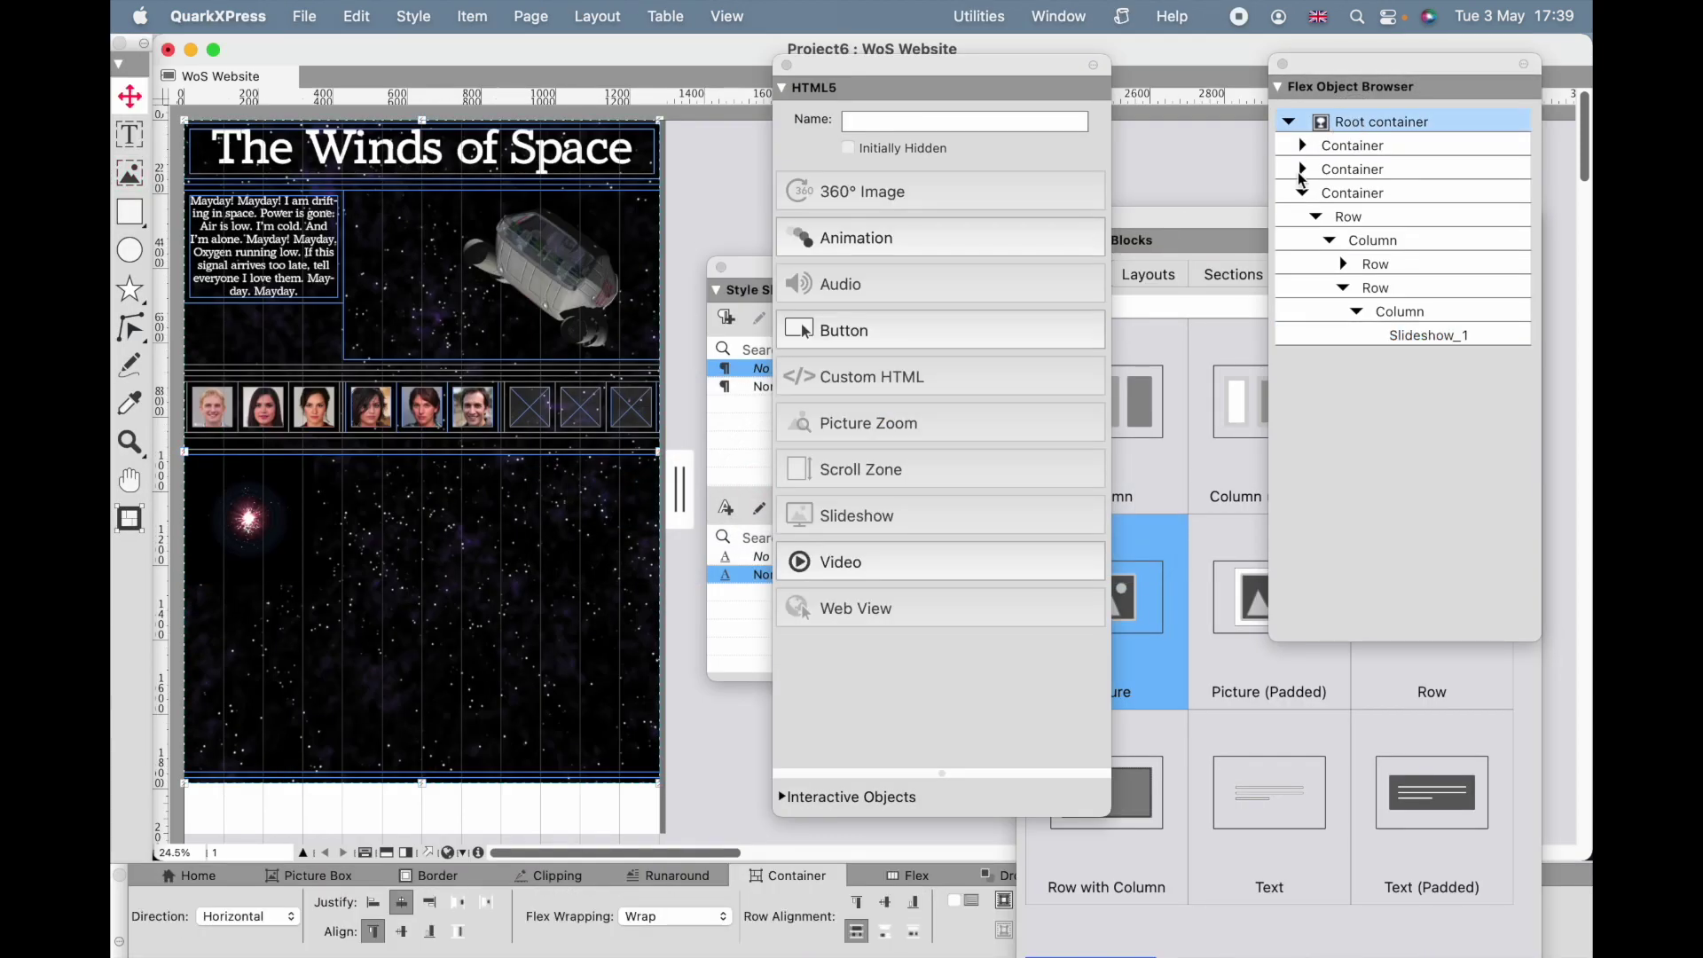
left_click_drag(1188, 199, 1261, 69)
left_click(1223, 929)
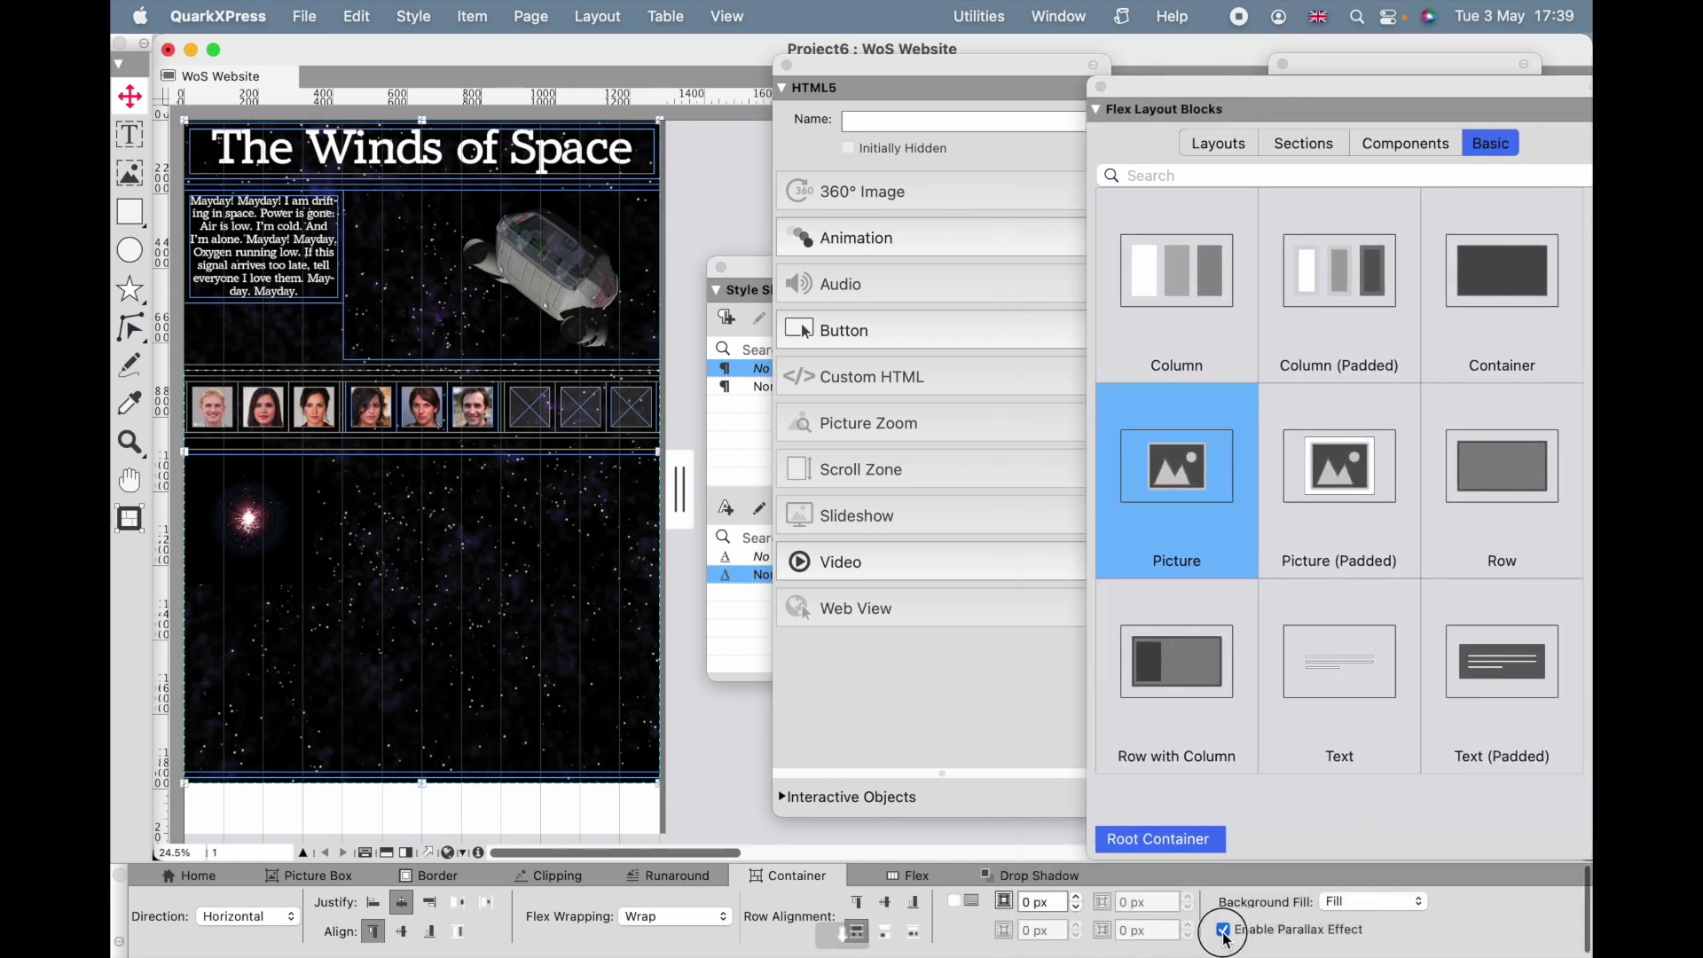
- Preview the page as HTML in Safari and examine how the space background behaves without parallax across the whole page
left_click(466, 854)
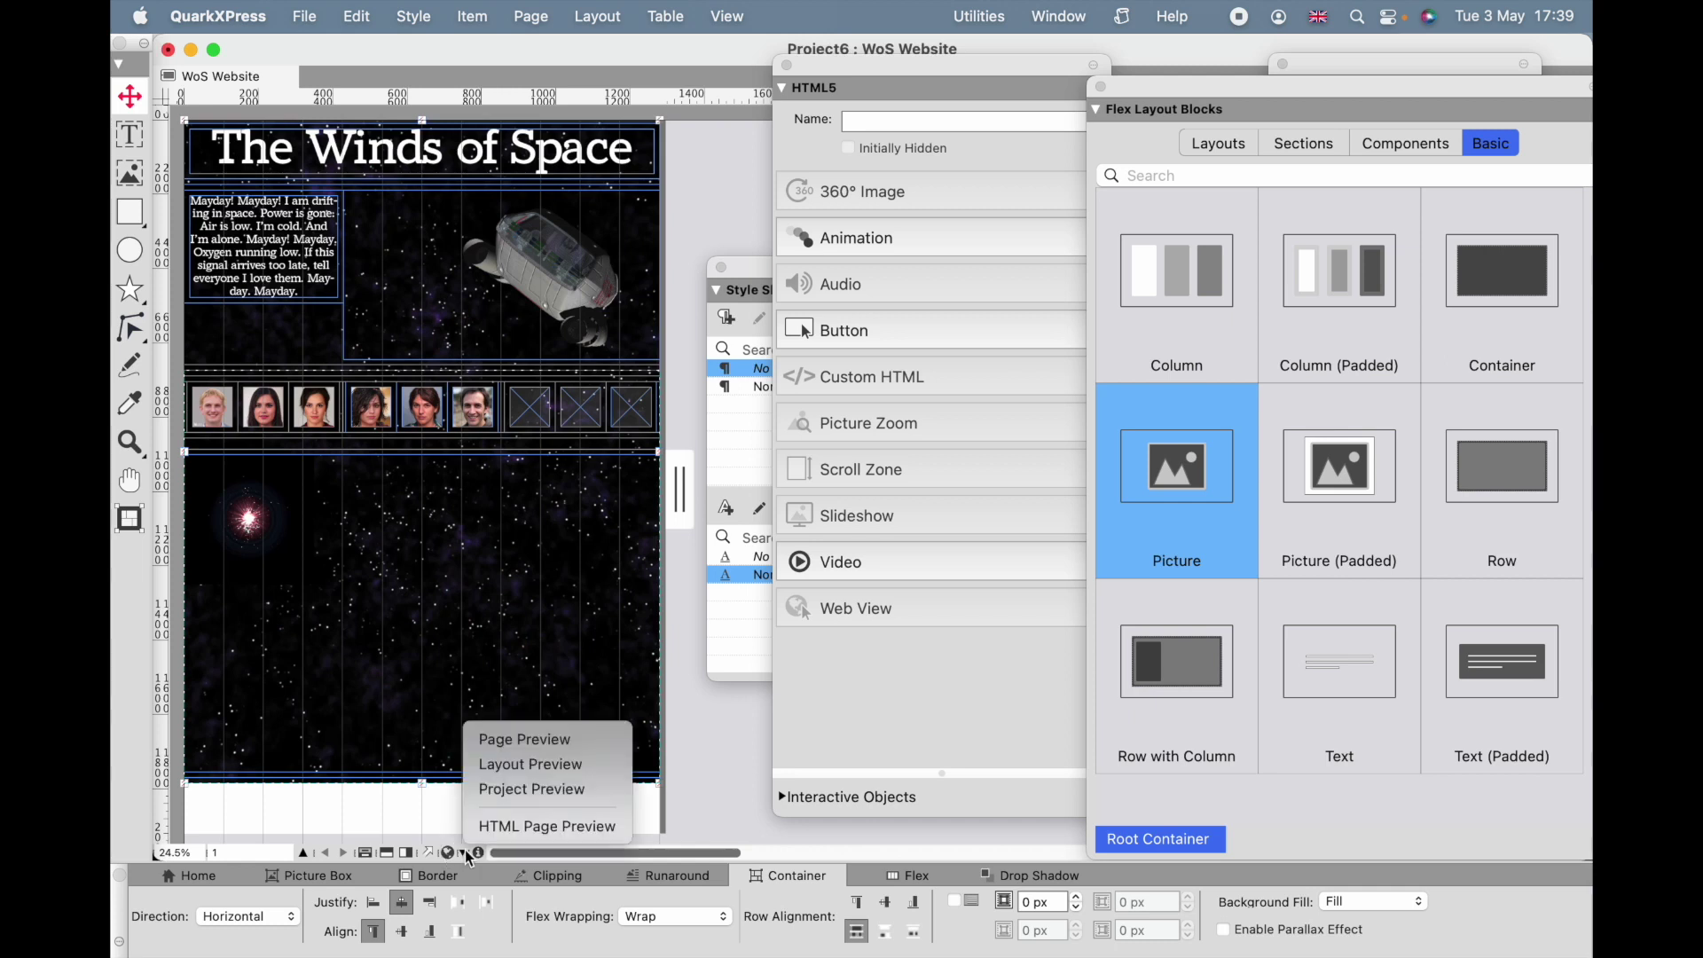
left_click(492, 824)
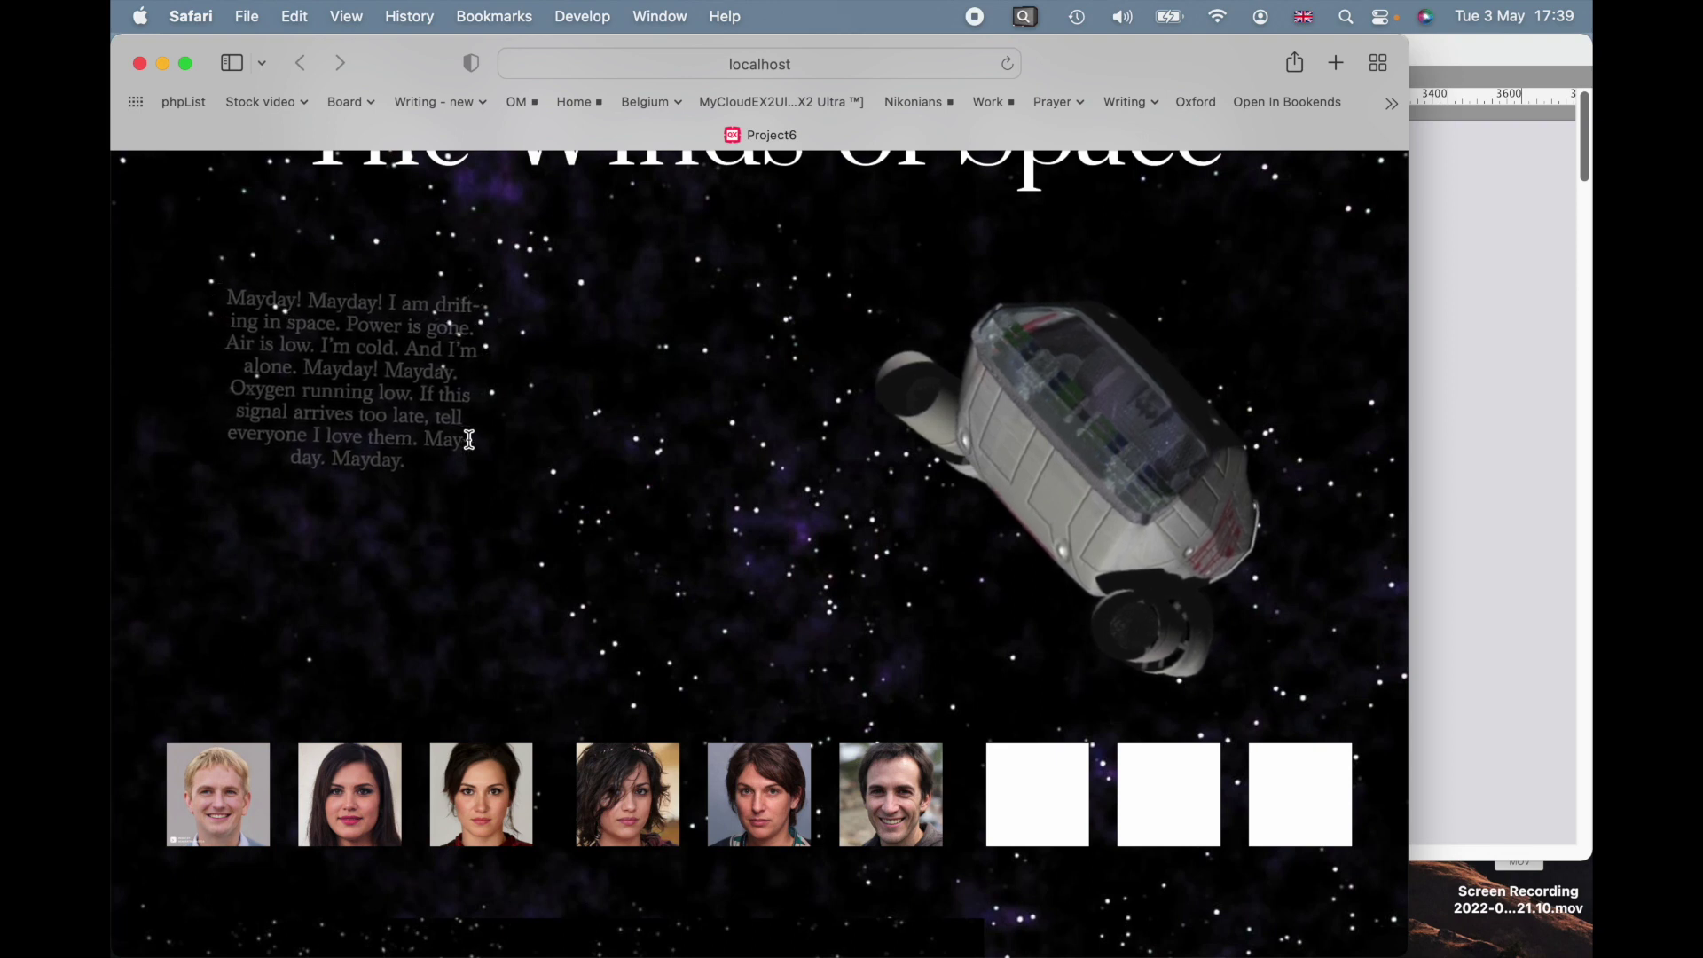
scroll(469, 438, "up", 3)
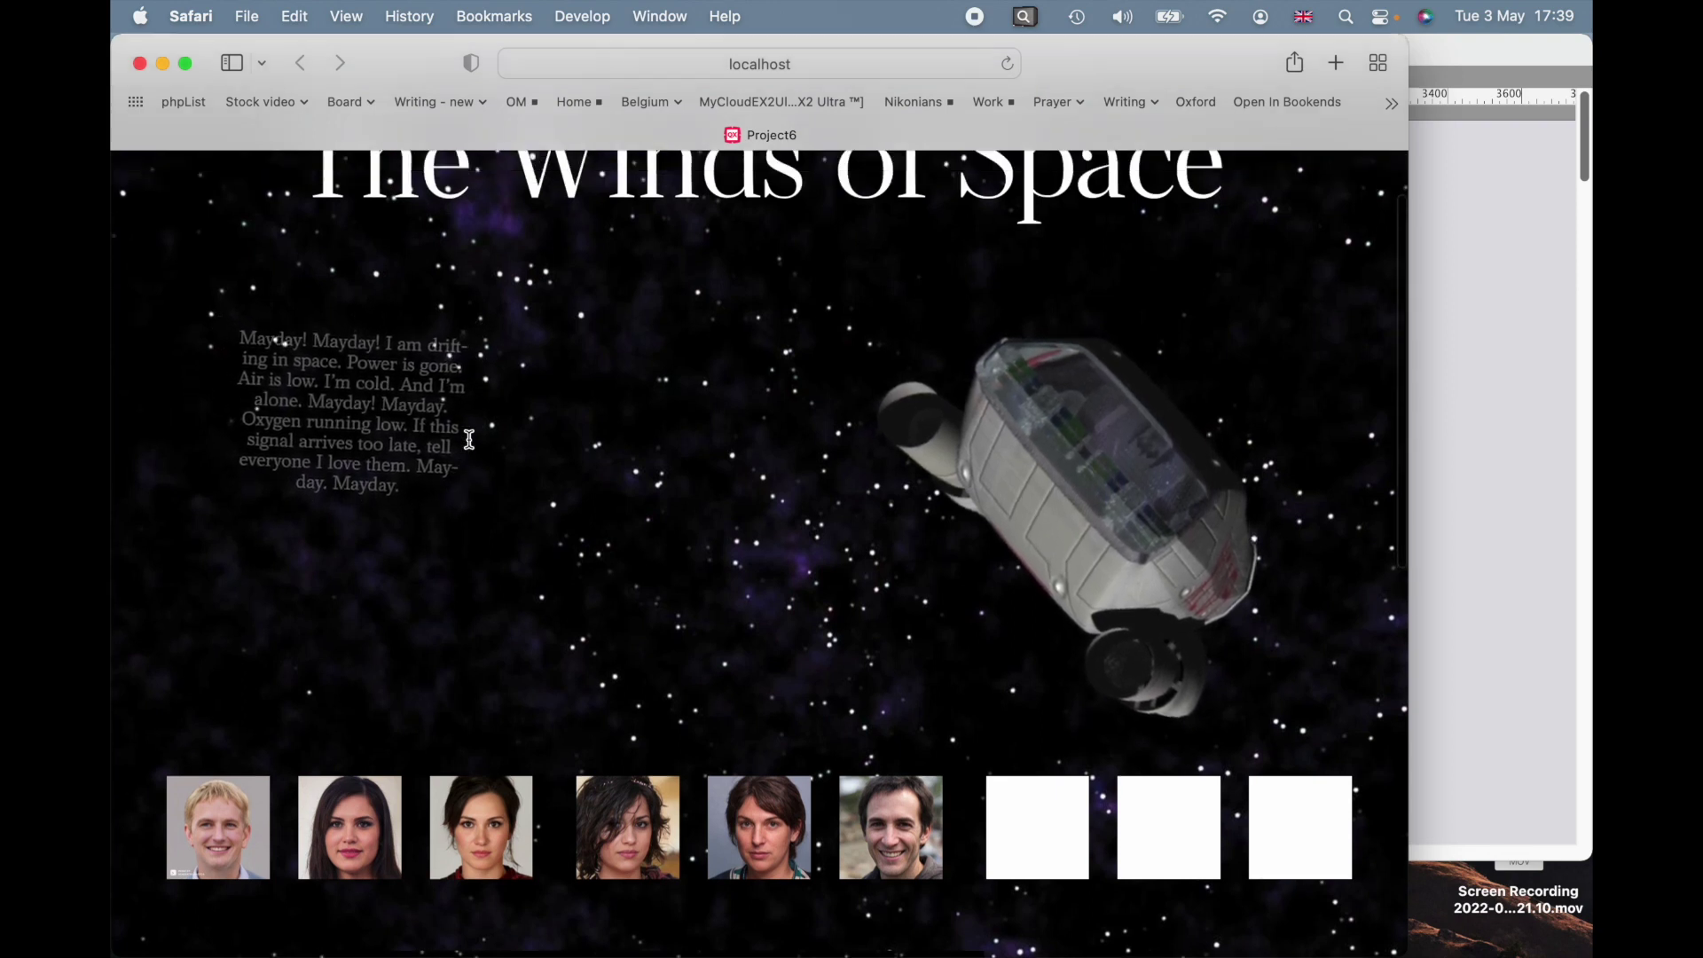
scroll(1143, 266, "down", 10)
scroll(1179, 266, "up", 10)
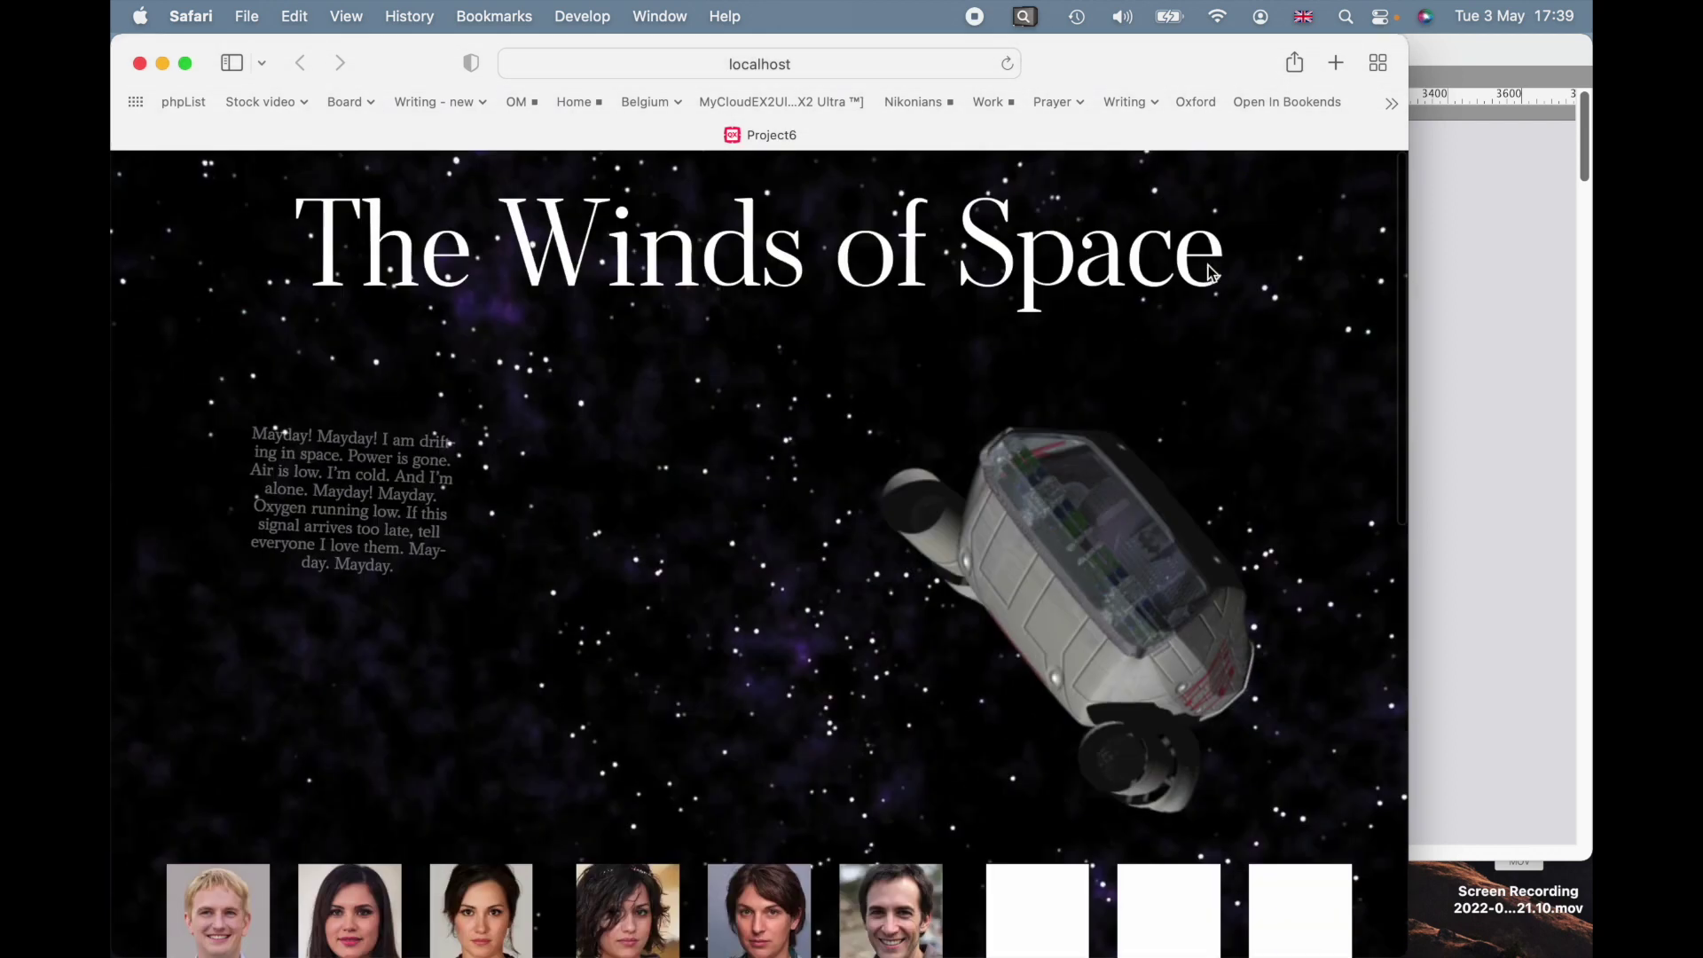
scroll(1208, 266, "down", 1)
scroll(1208, 266, "down", 10)
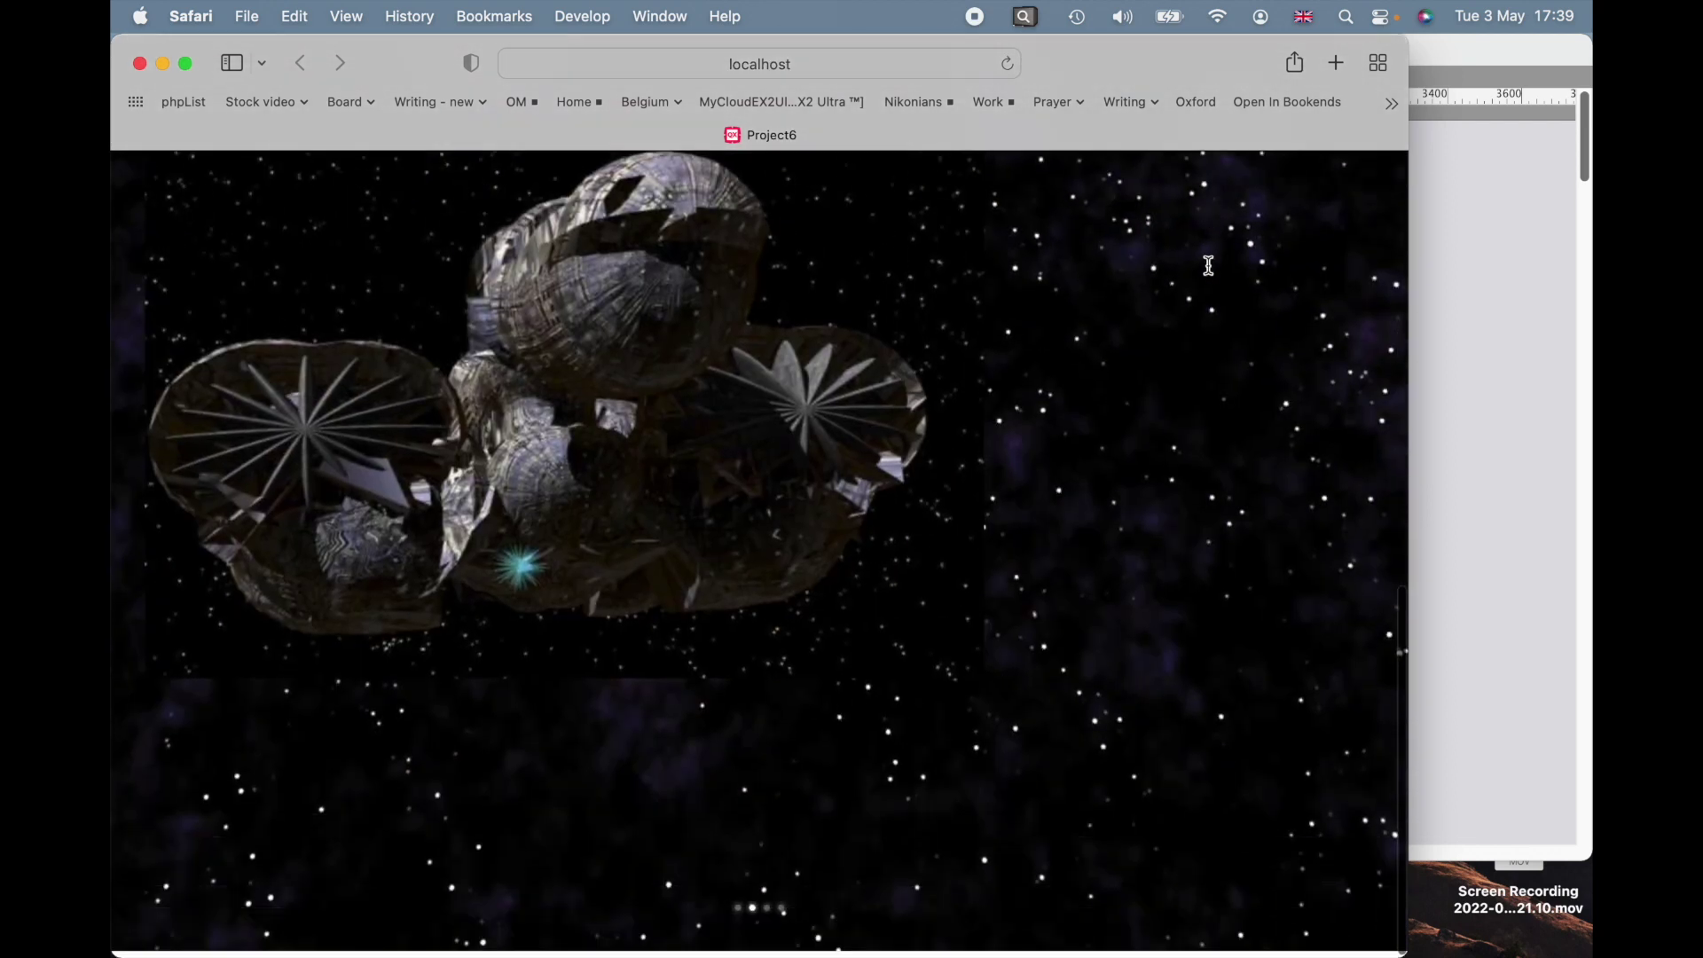
scroll(1208, 266, "up", 8)
scroll(1207, 266, "down", 1)
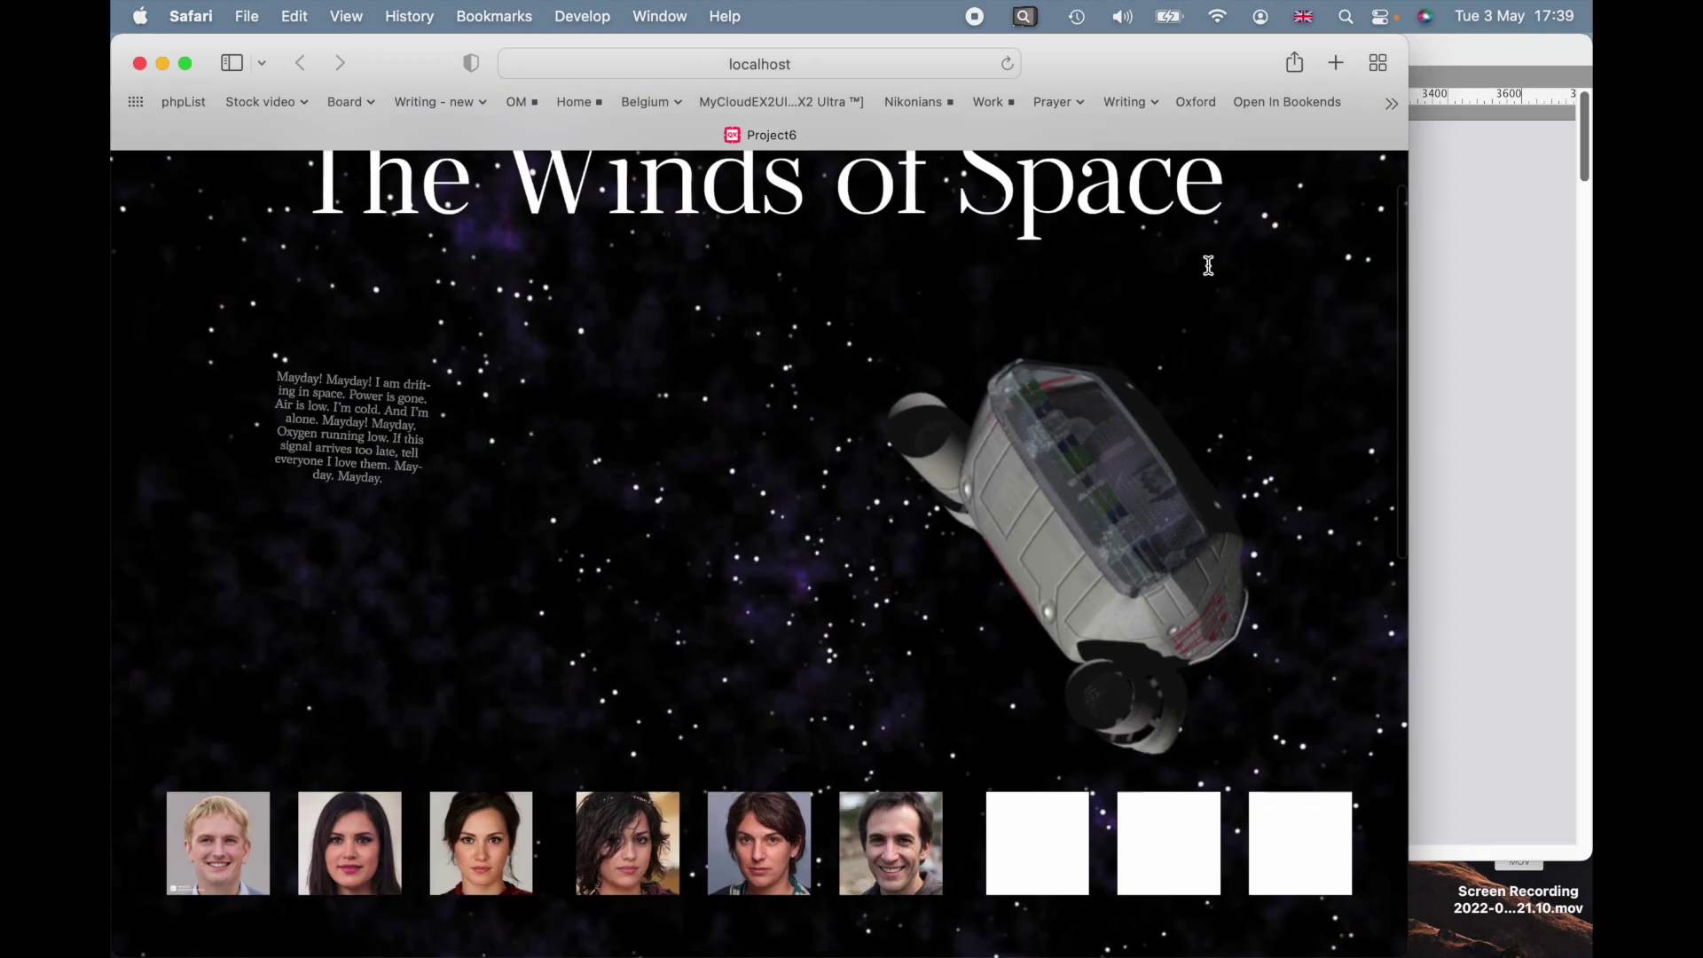
scroll(1208, 265, "down", 4)
scroll(1208, 265, "up", 5)
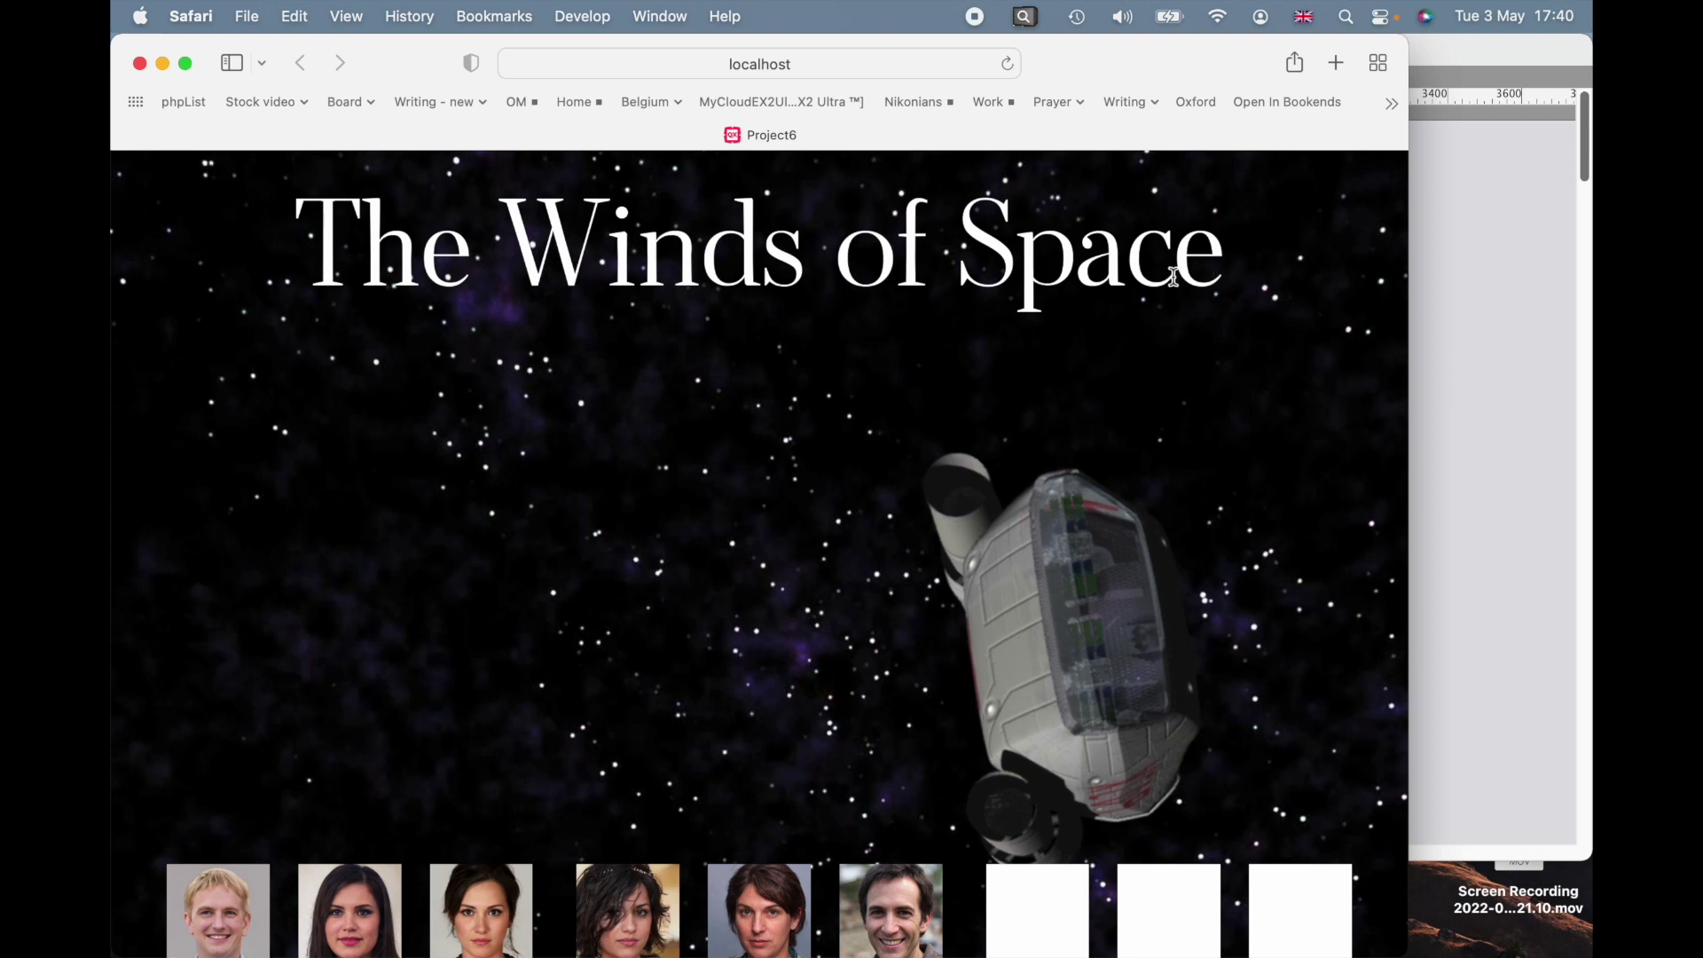
- Close the browser preview and set the Mayday text box's animation to loop
left_click(139, 64)
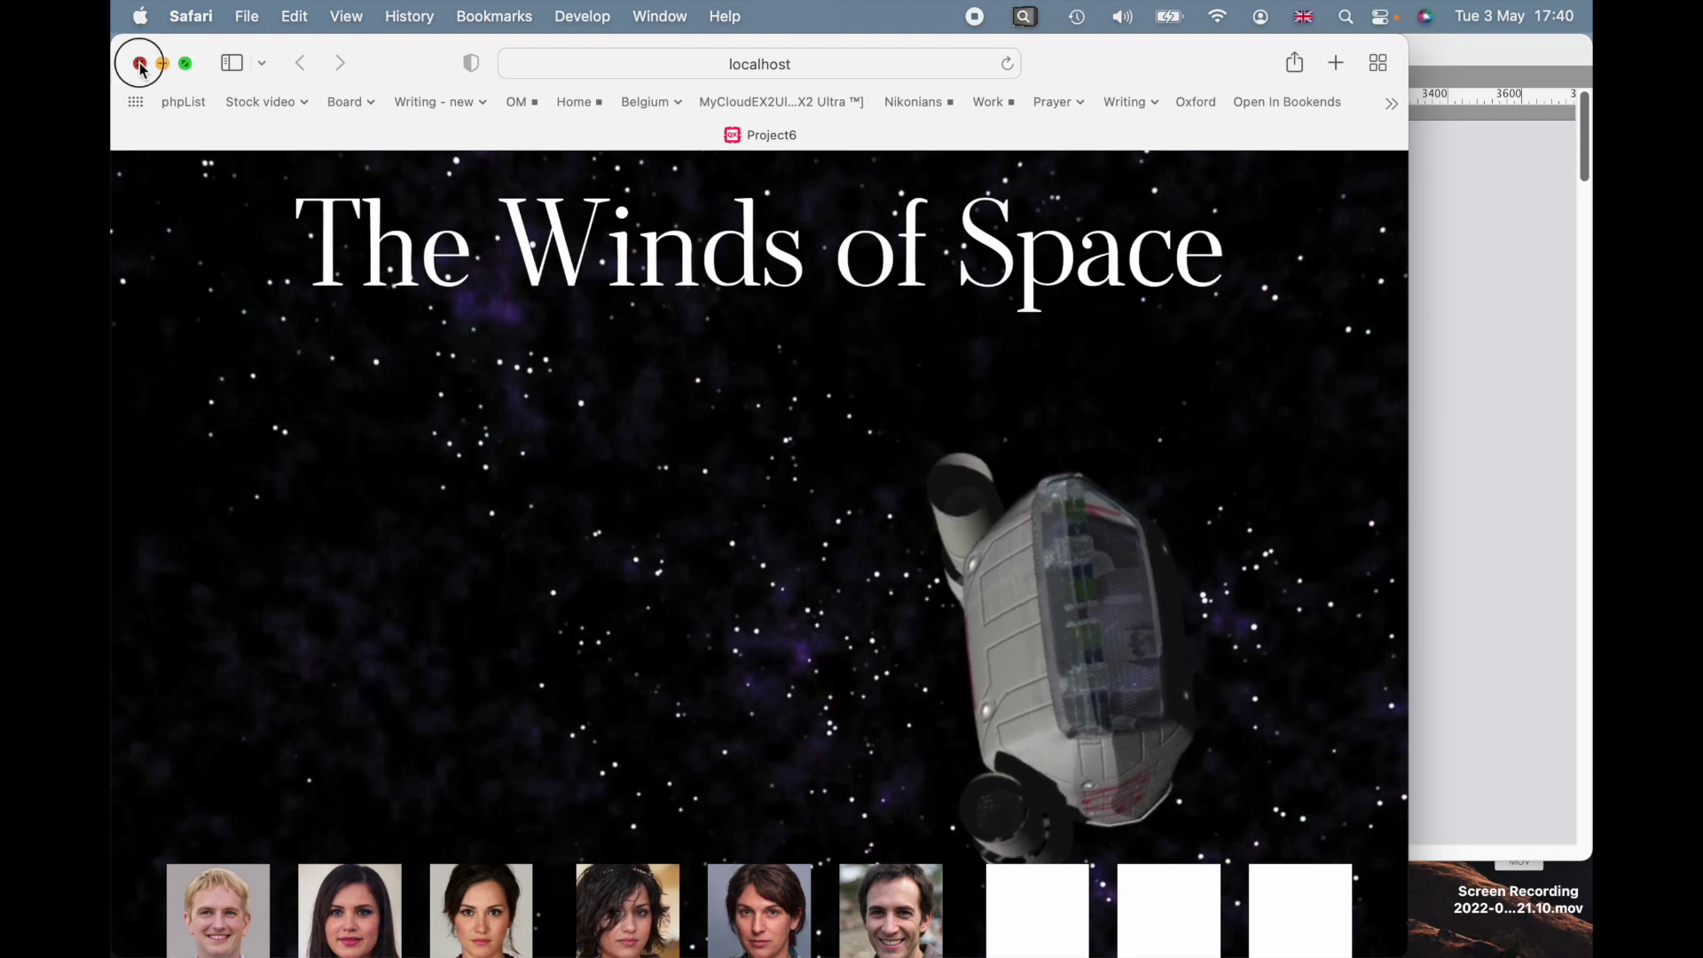
left_click(274, 269)
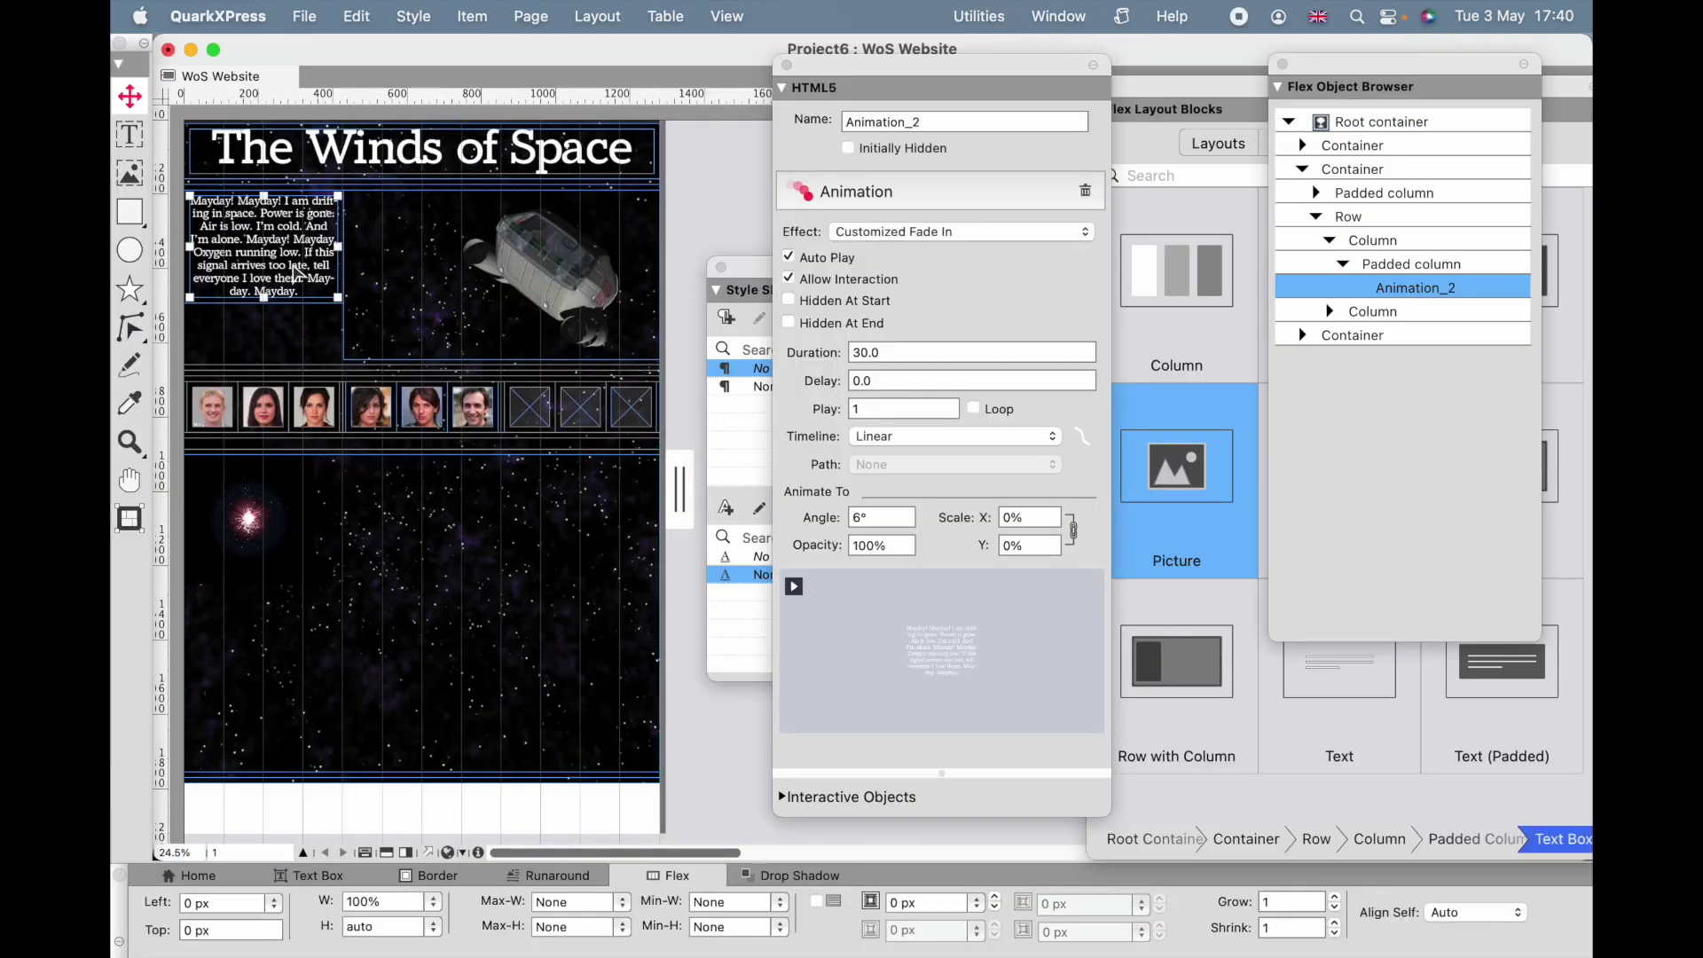
left_click(975, 409)
- Add a Section 2 block and a Section 1 block below the slideshow at the end of the page
scroll(578, 688, "down", 6)
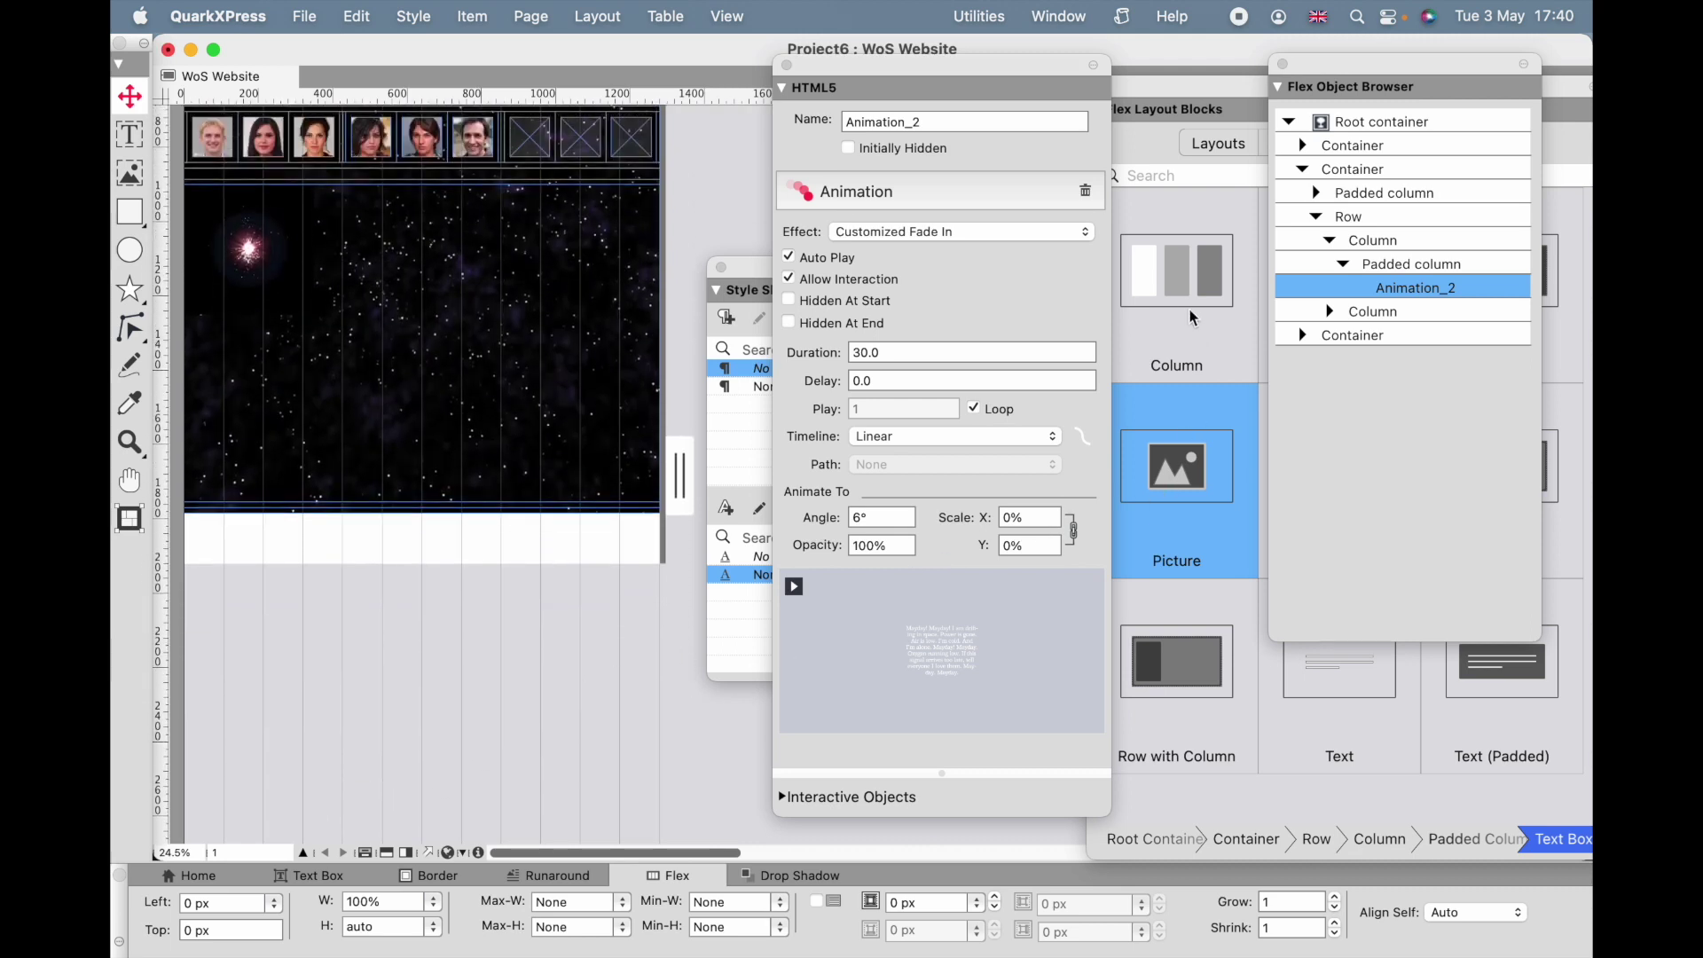
left_click(1184, 105)
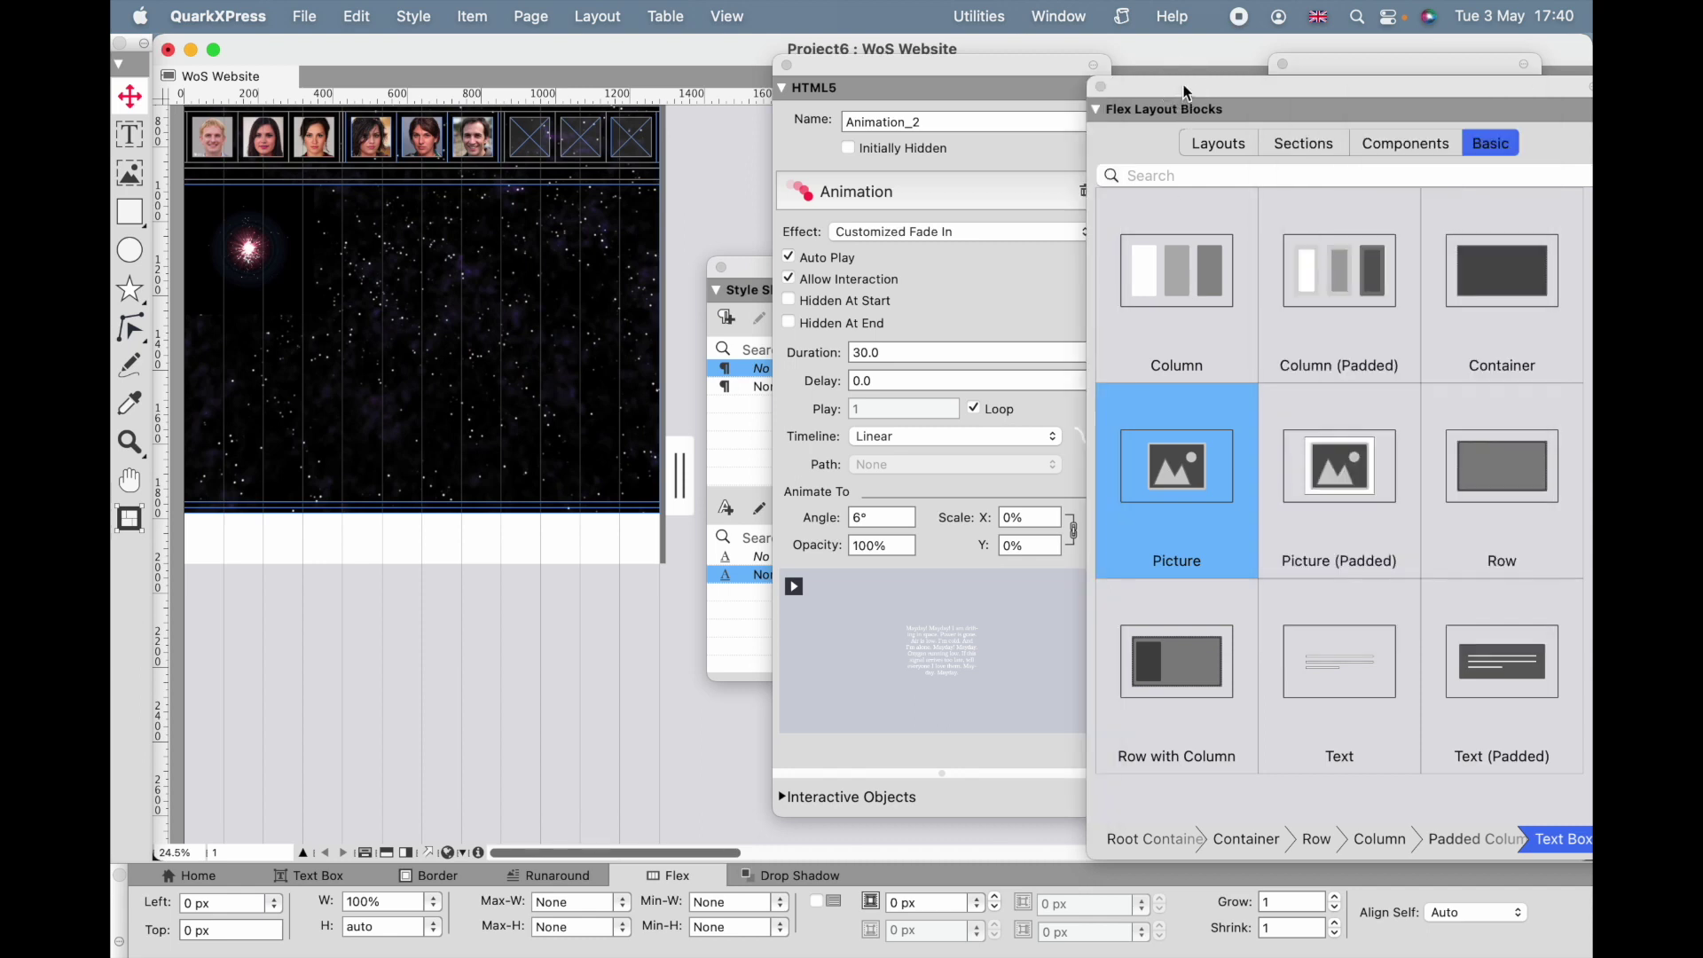
left_click(1292, 158)
left_click_drag(1313, 275, 1113, 312)
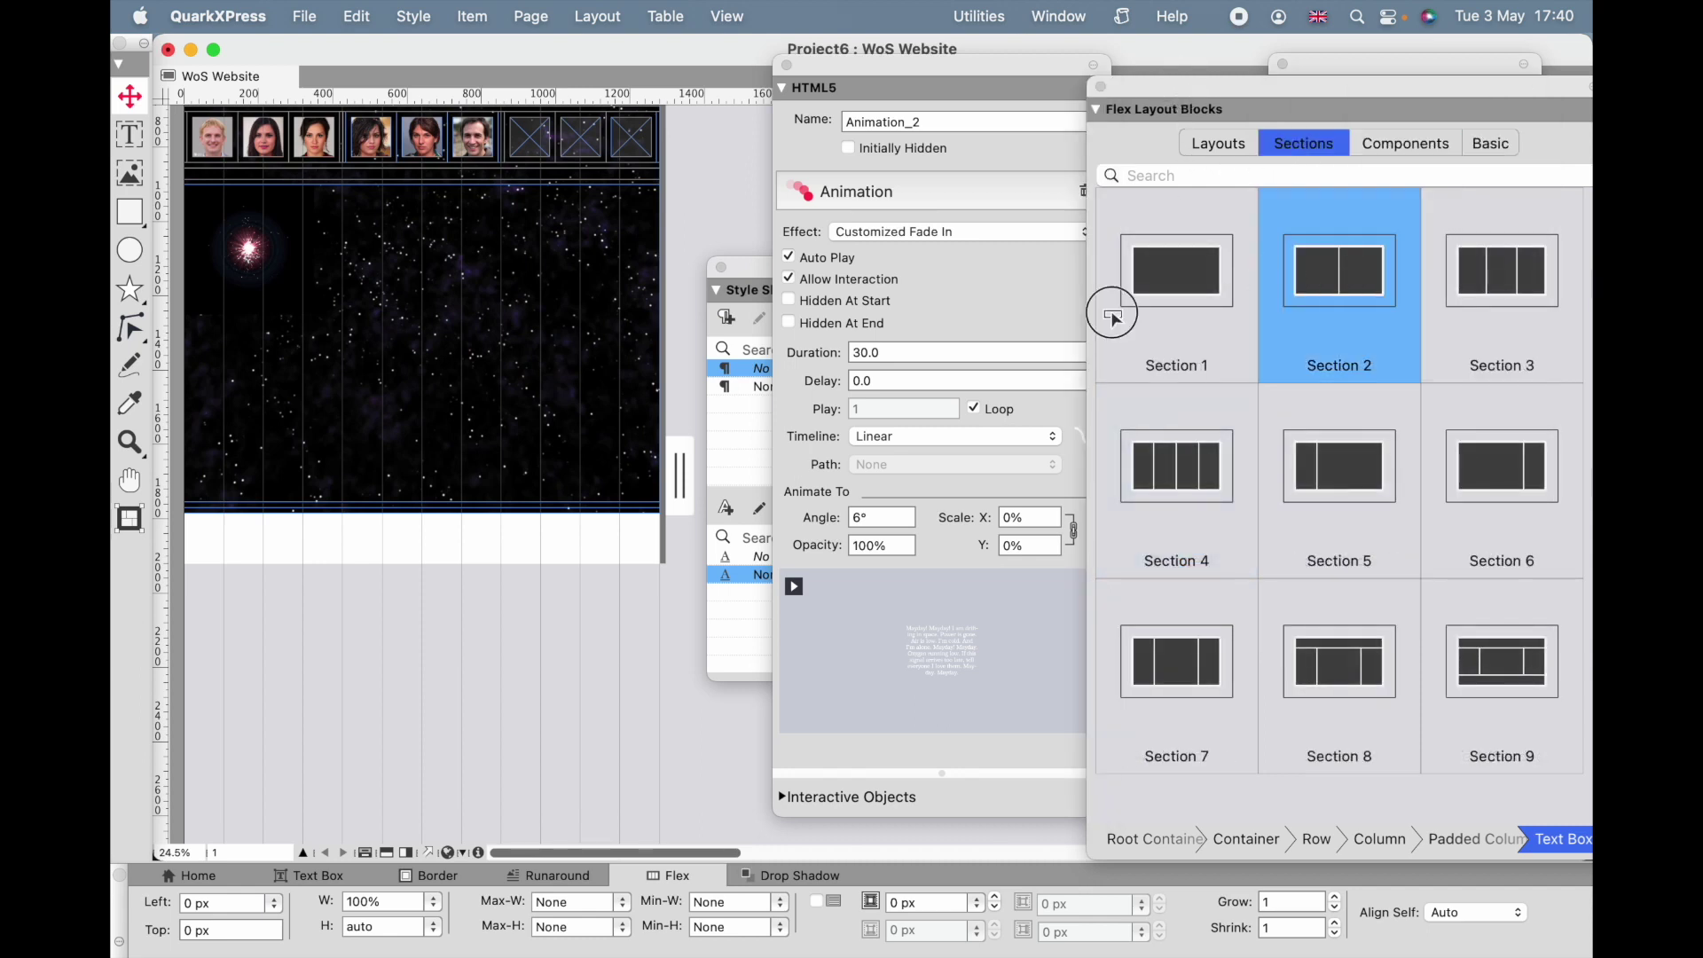
left_click_drag(535, 550, 551, 514)
left_click(1168, 277)
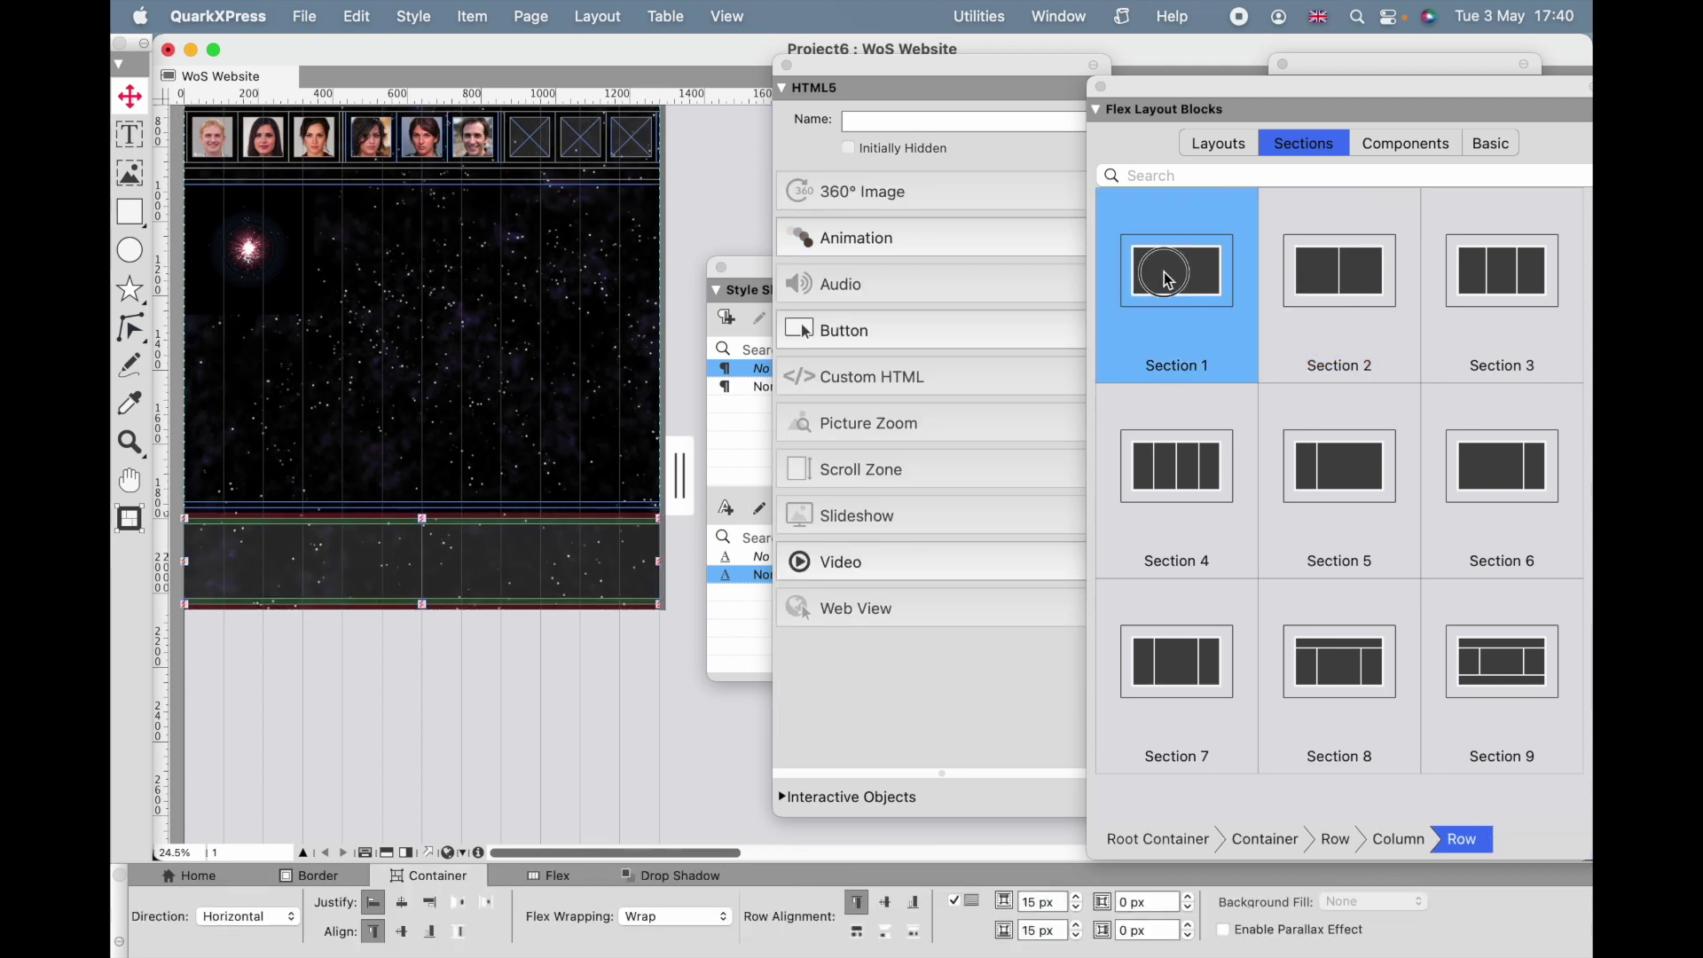
left_click_drag(706, 539, 636, 615)
scroll(636, 614, "down", 2)
scroll(636, 614, "up", 6)
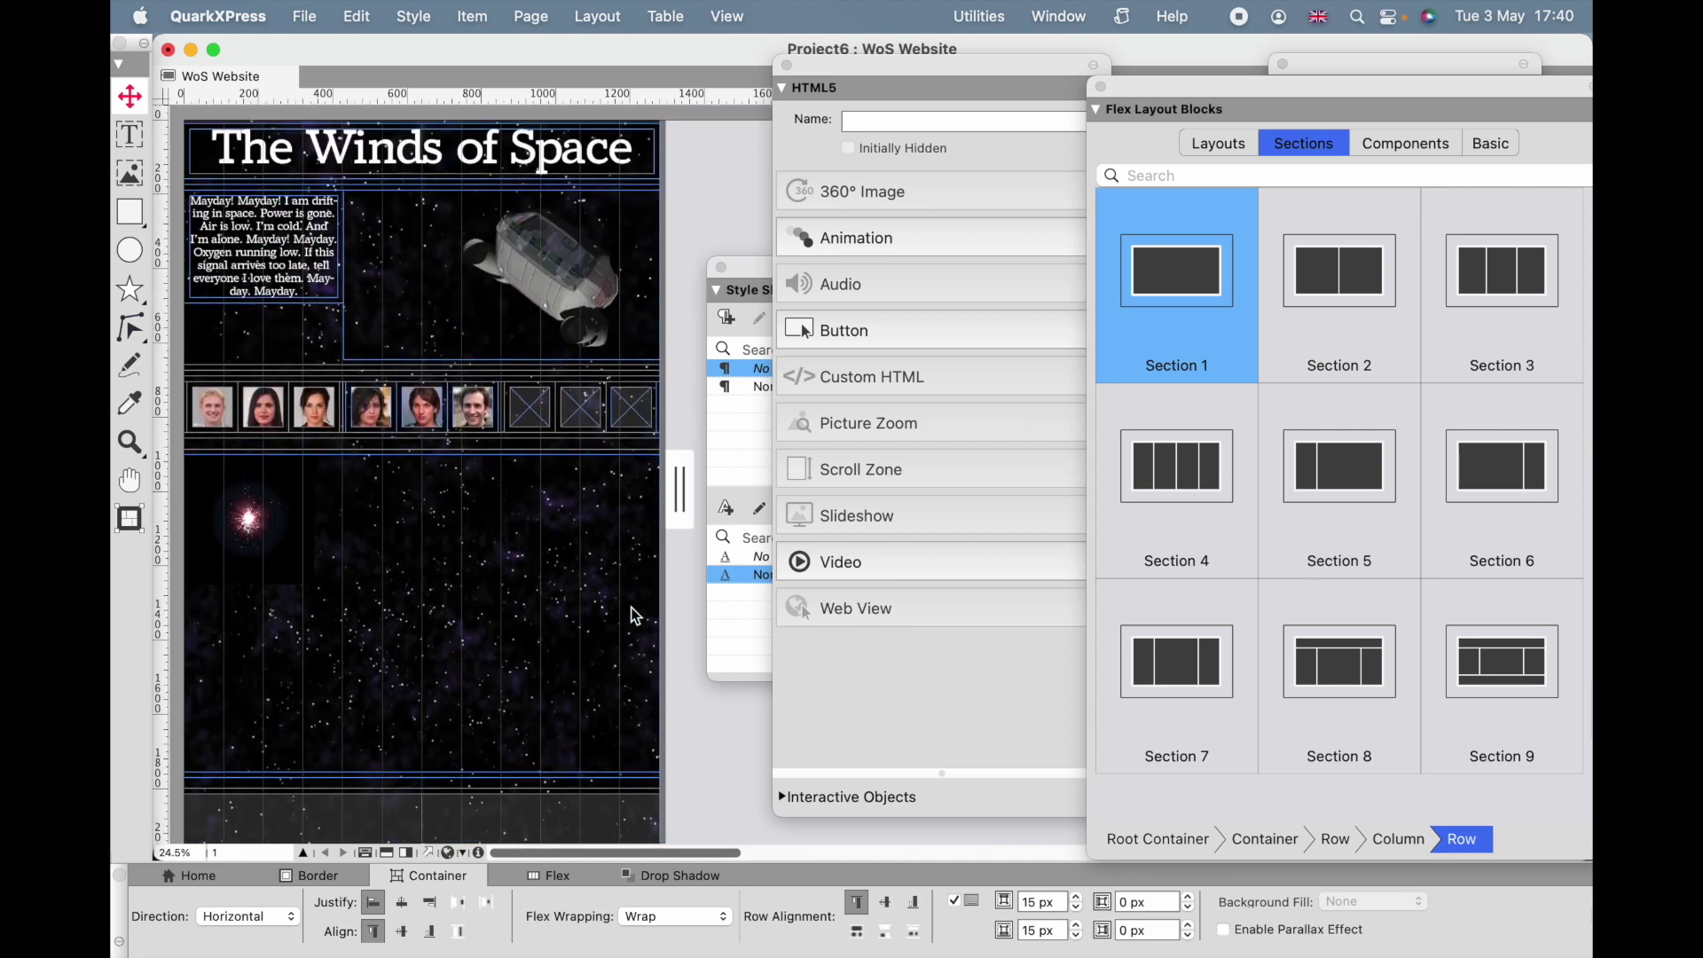
- Preview the extended page as HTML in Safari, examine it from title to slideshow, and close the preview
scroll(635, 615, "down", 1)
left_click(462, 855)
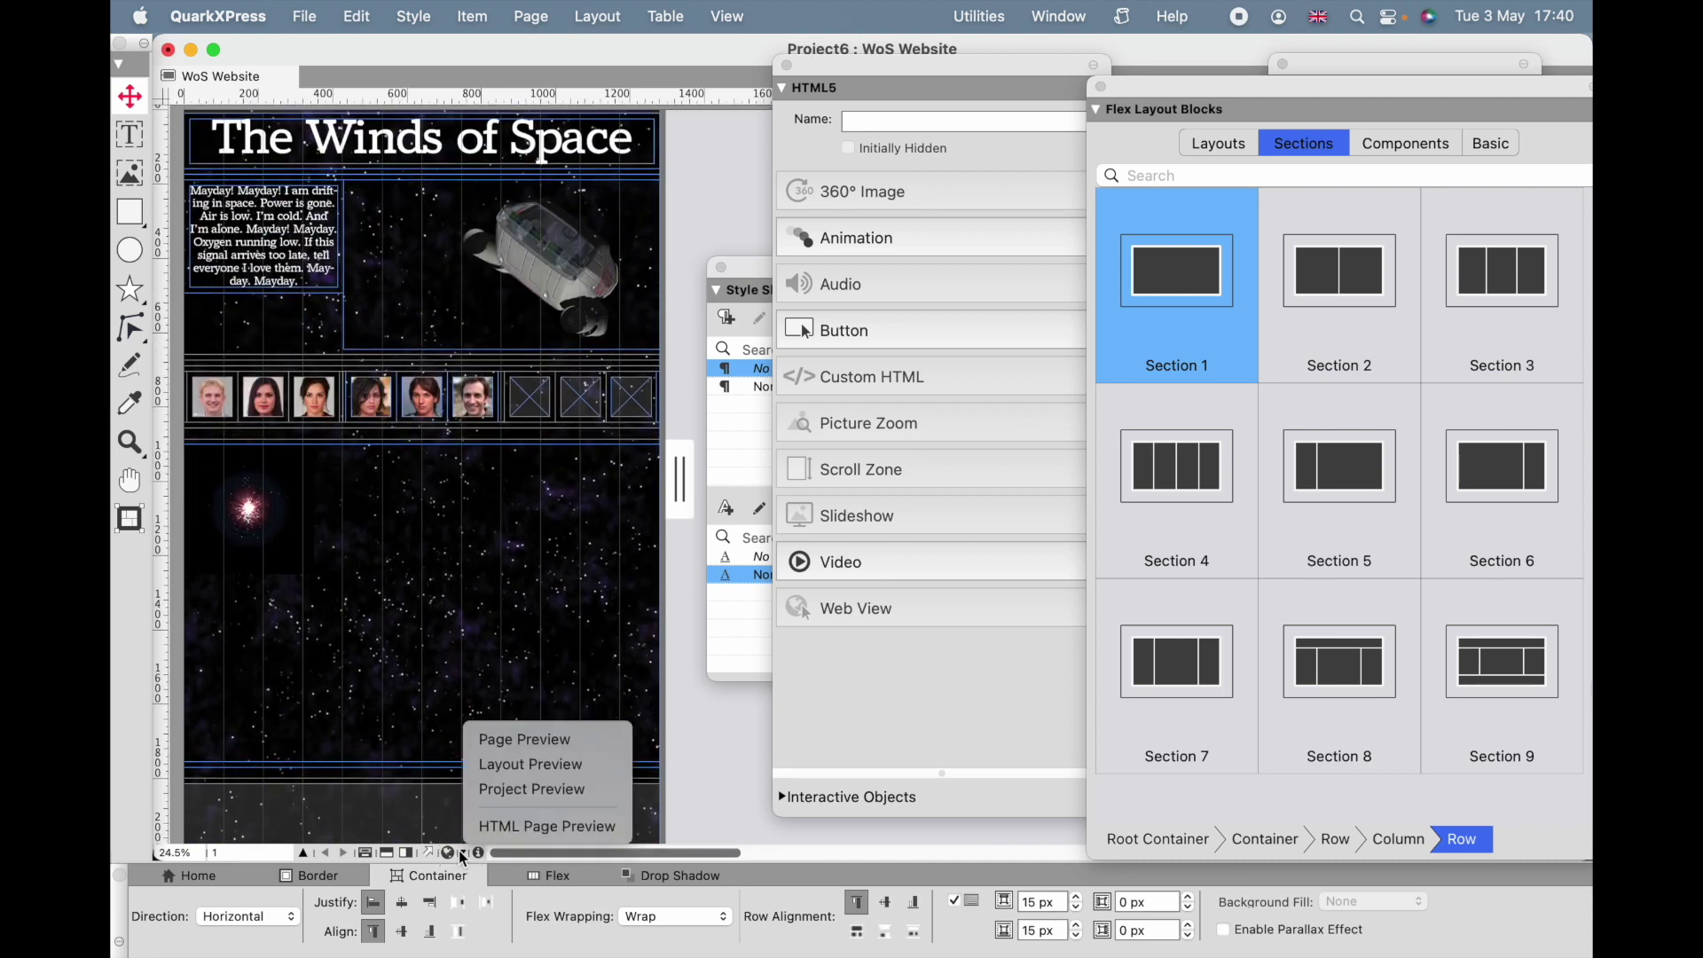
left_click(514, 827)
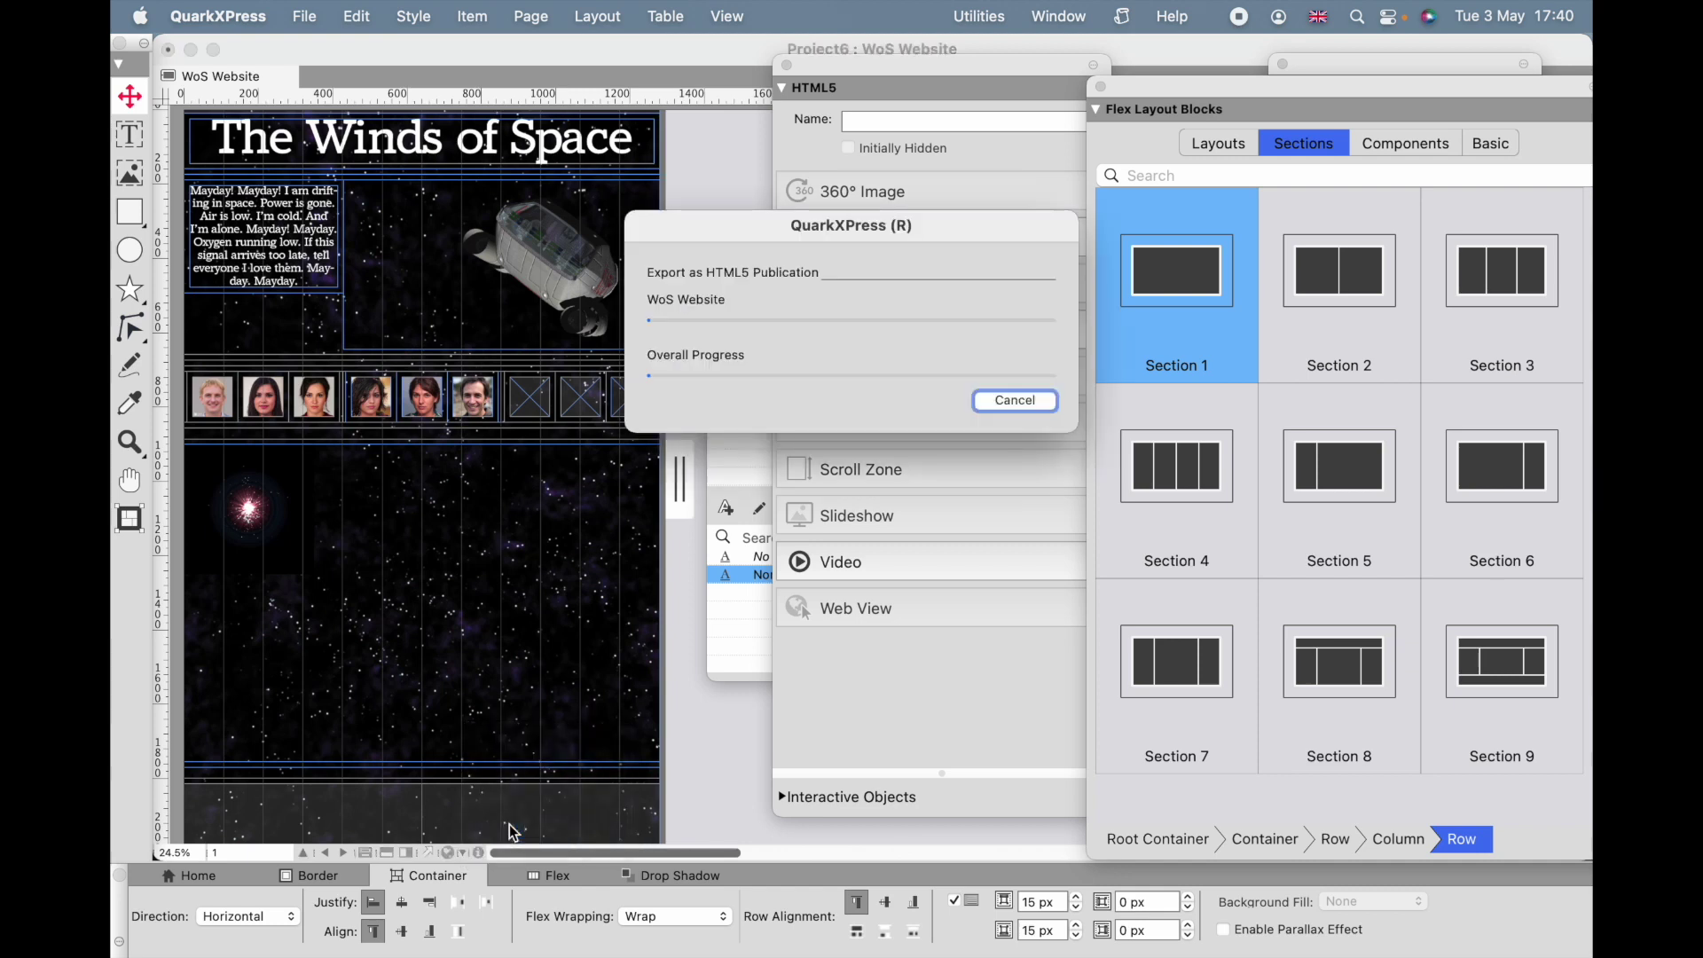
scroll(626, 661, "down", 5)
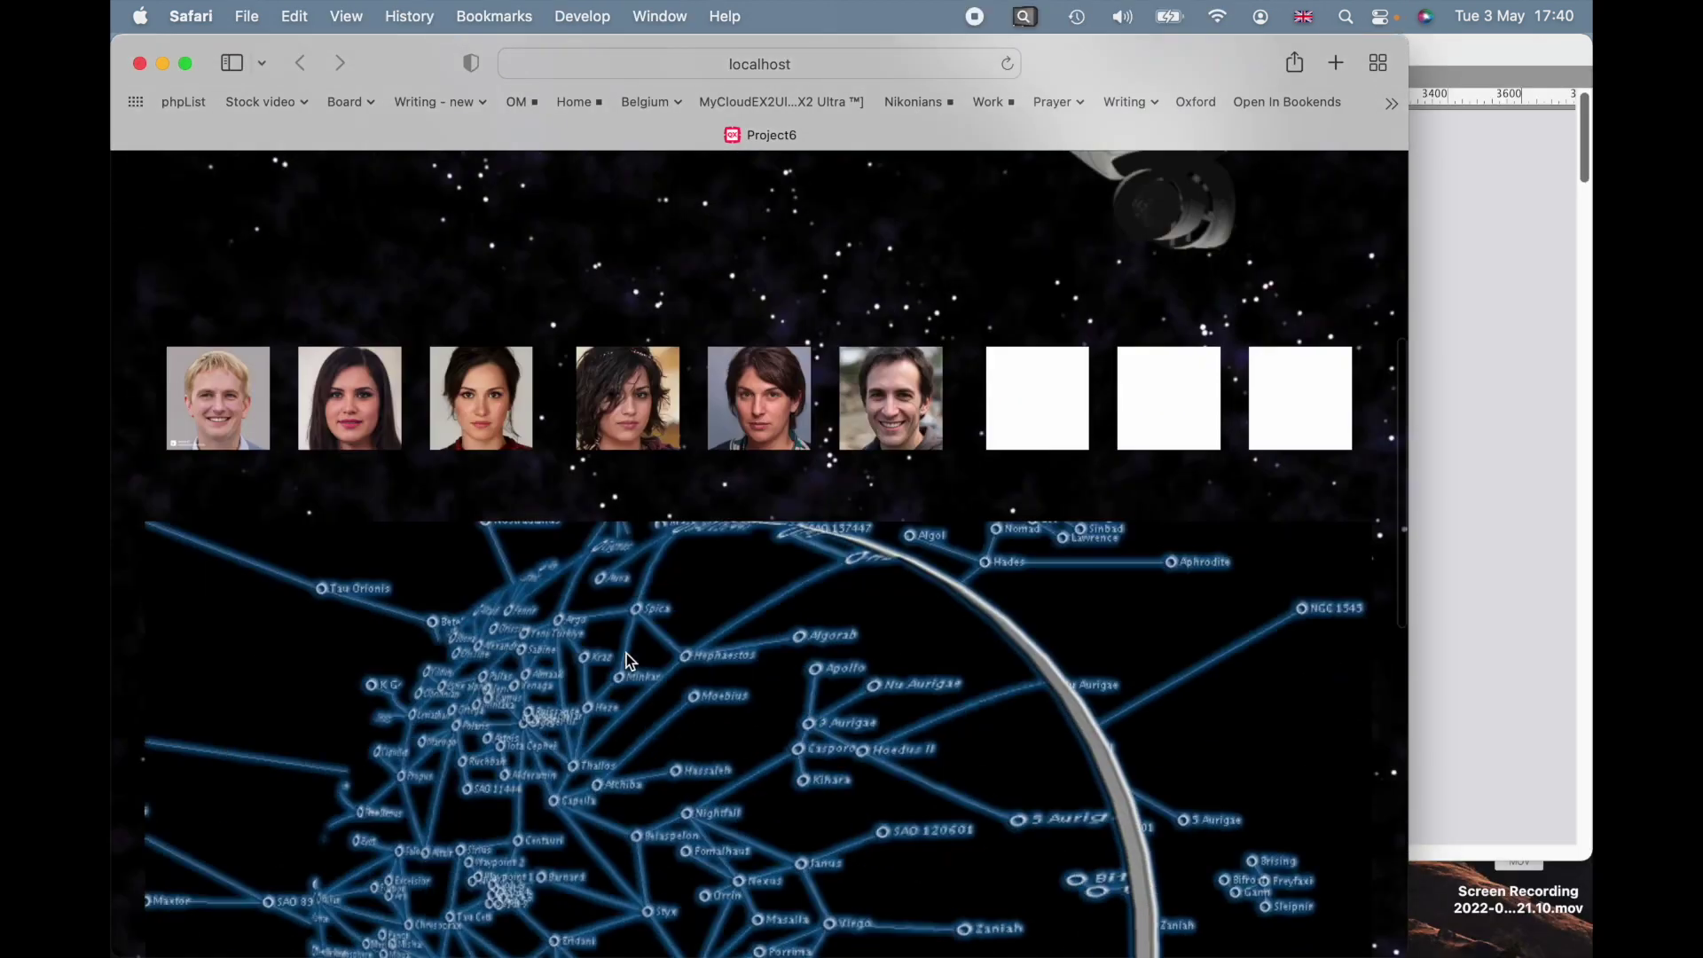
scroll(626, 658, "down", 10)
scroll(627, 657, "up", 5)
scroll(626, 658, "up", 8)
scroll(625, 656, "down", 5)
scroll(627, 657, "up", 5)
scroll(627, 658, "down", 3)
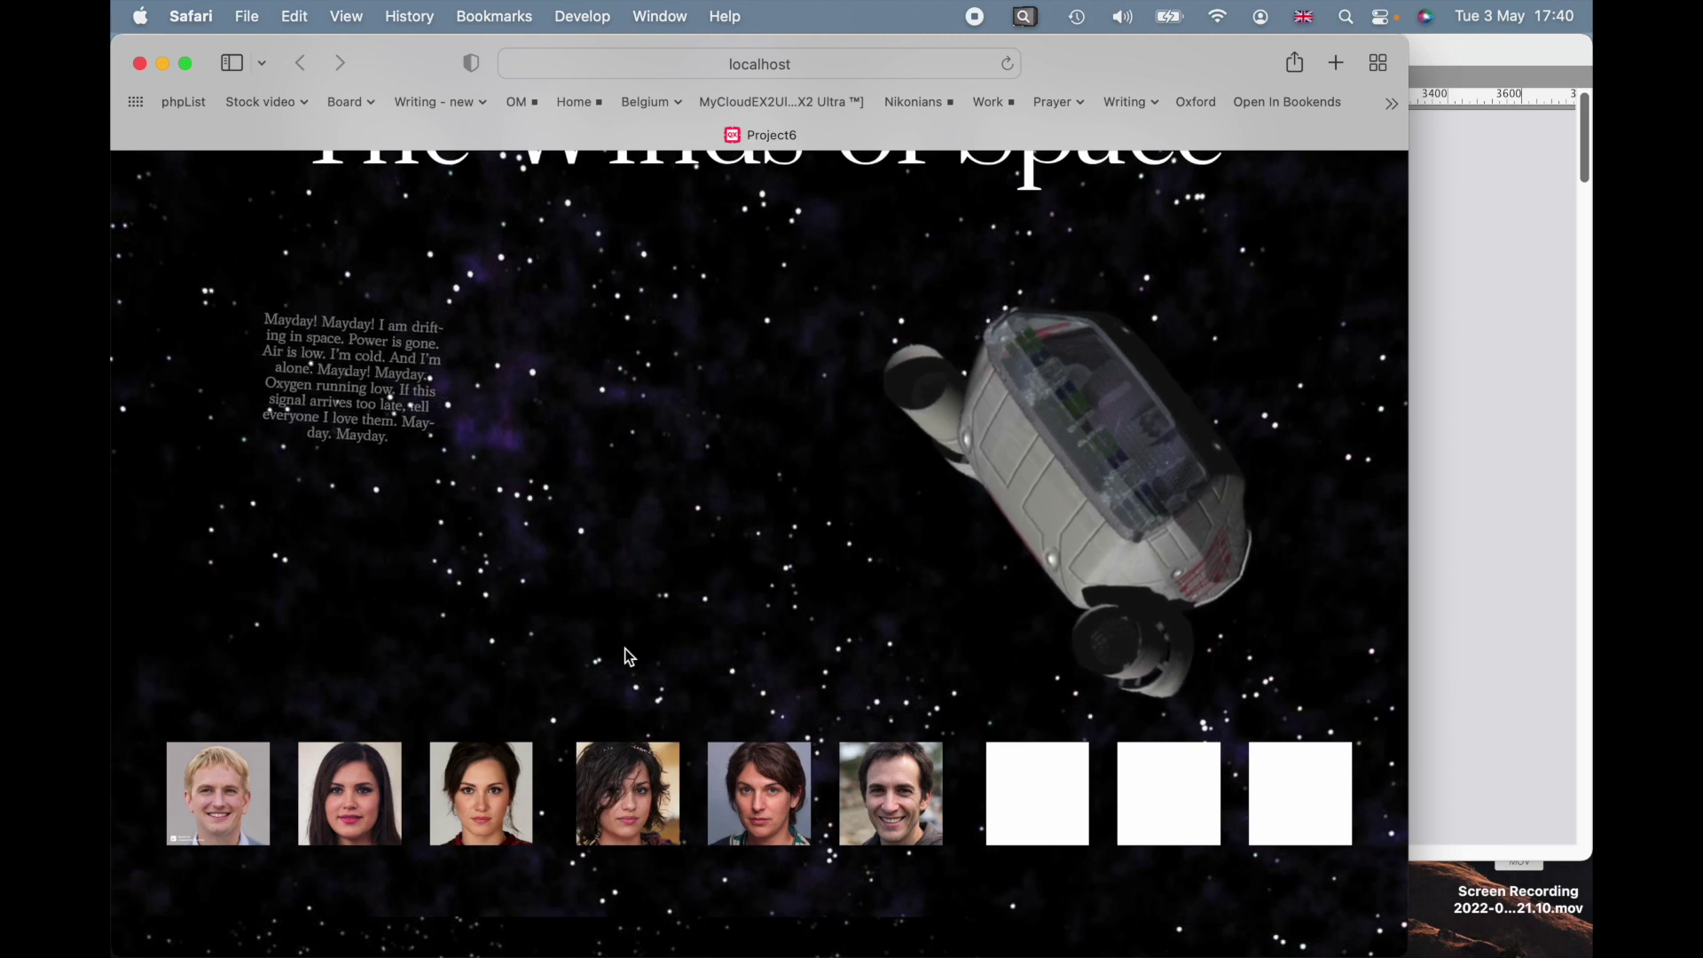
scroll(625, 650, "up", 3)
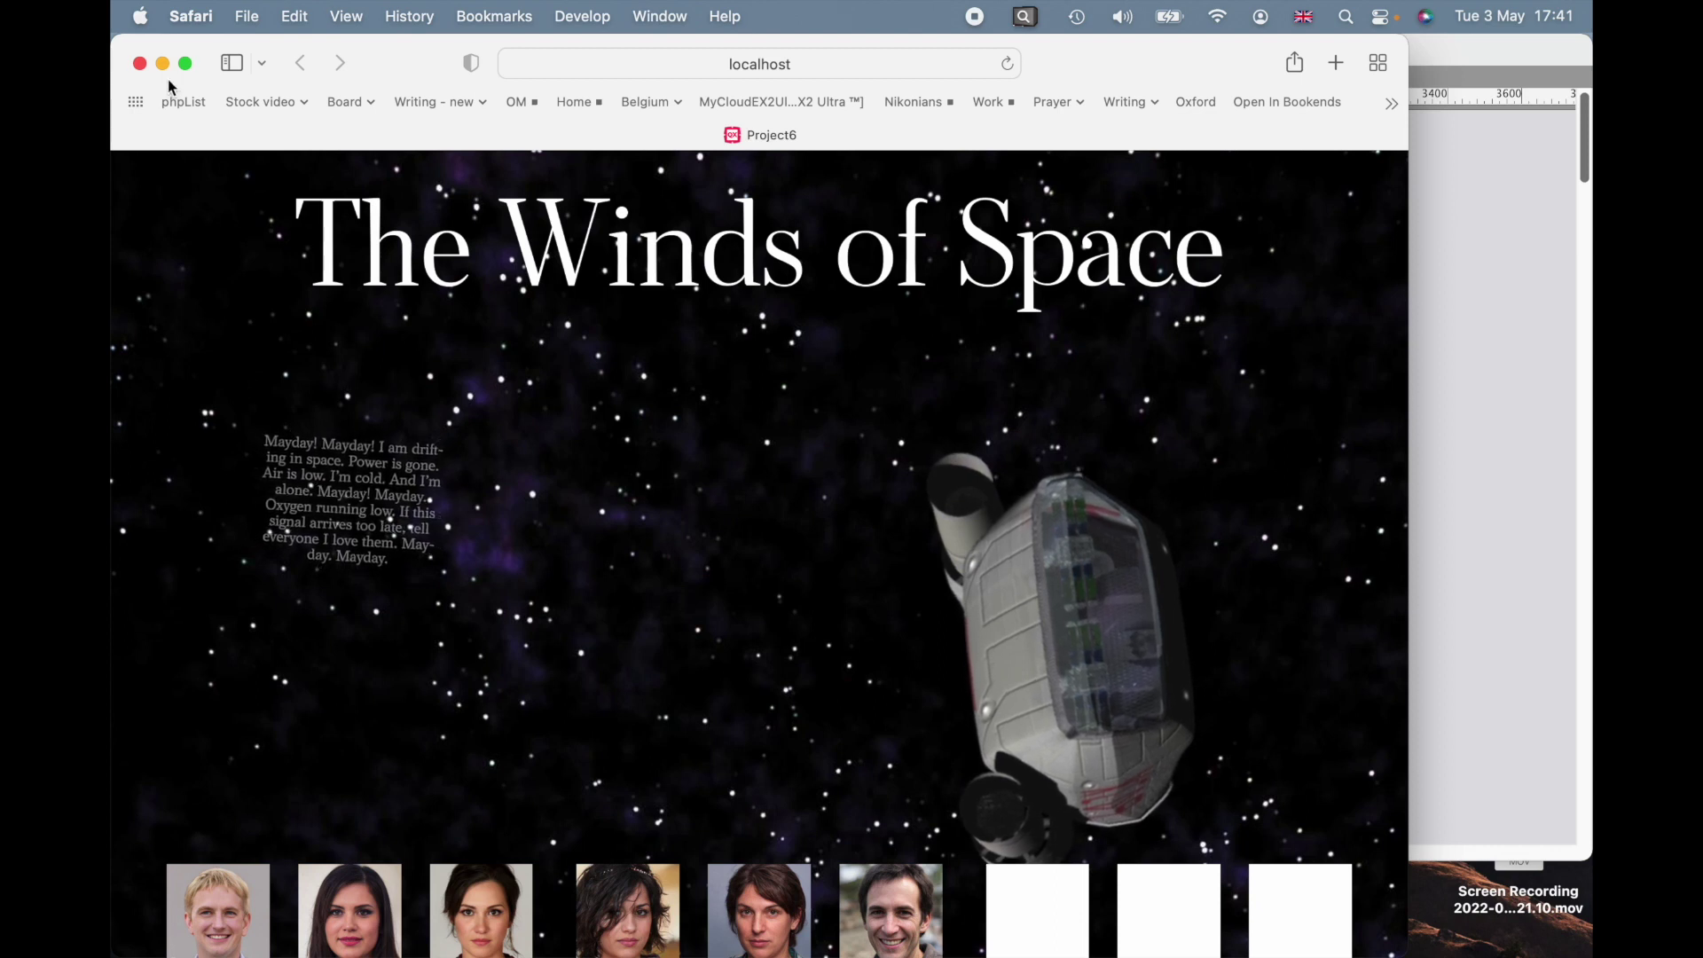
left_click(139, 63)
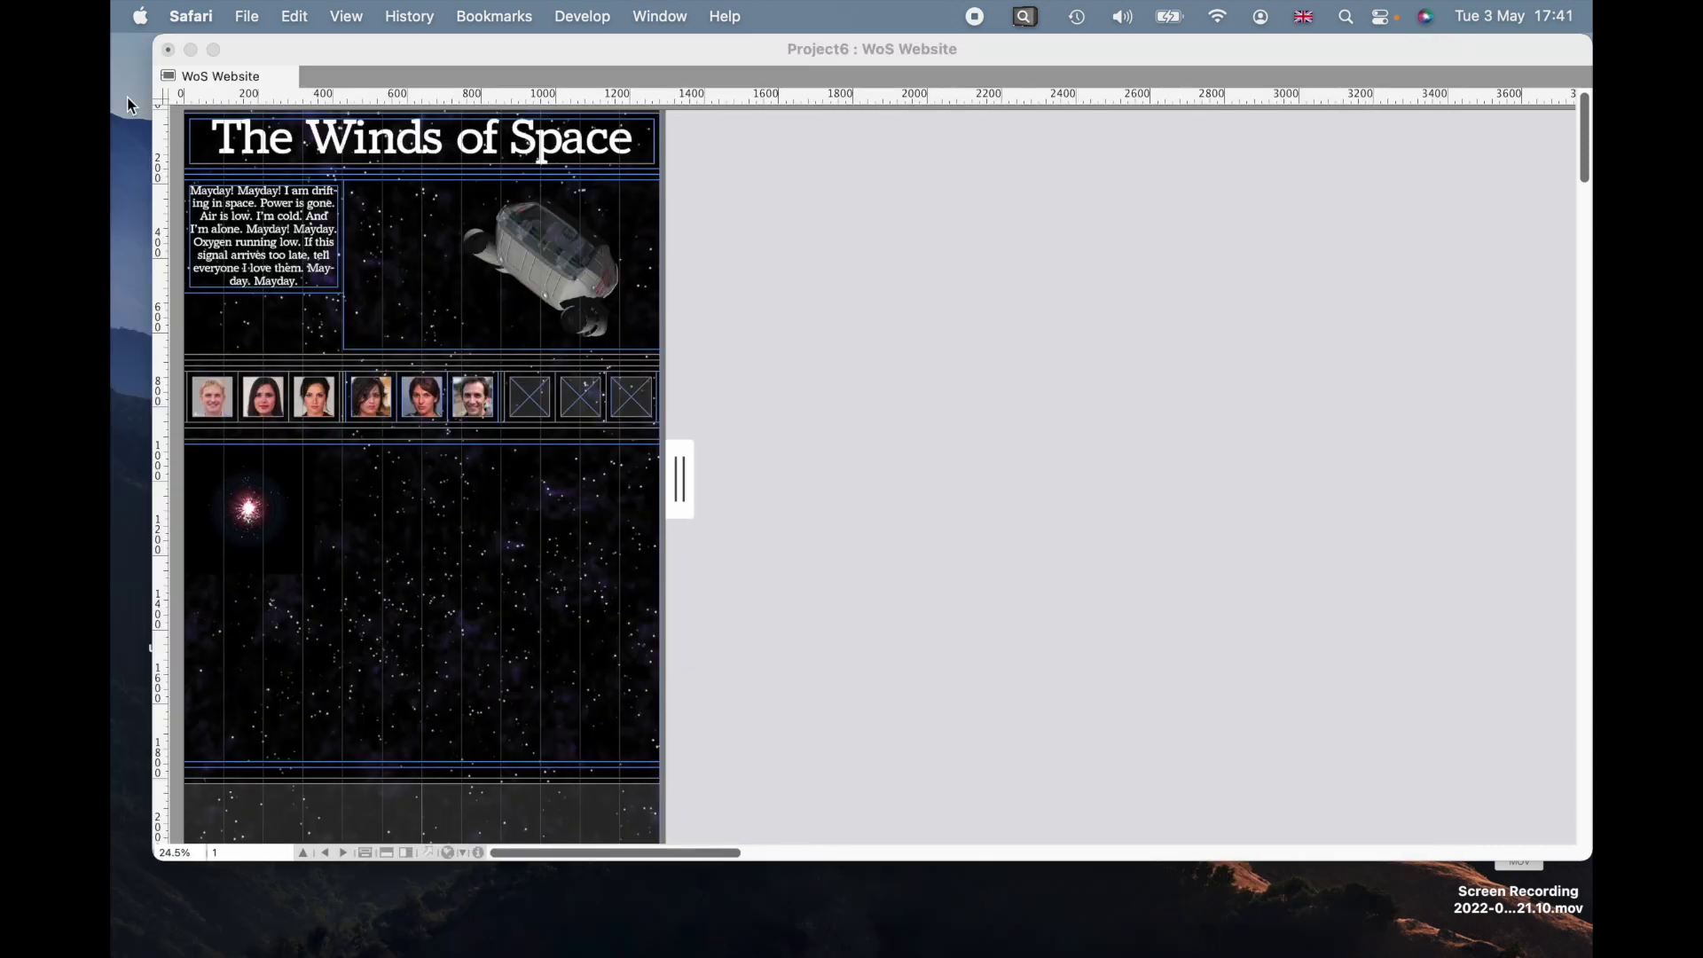
- Apply a Fade In animation to the page title's text box and preview the page as HTML
left_click(345, 158)
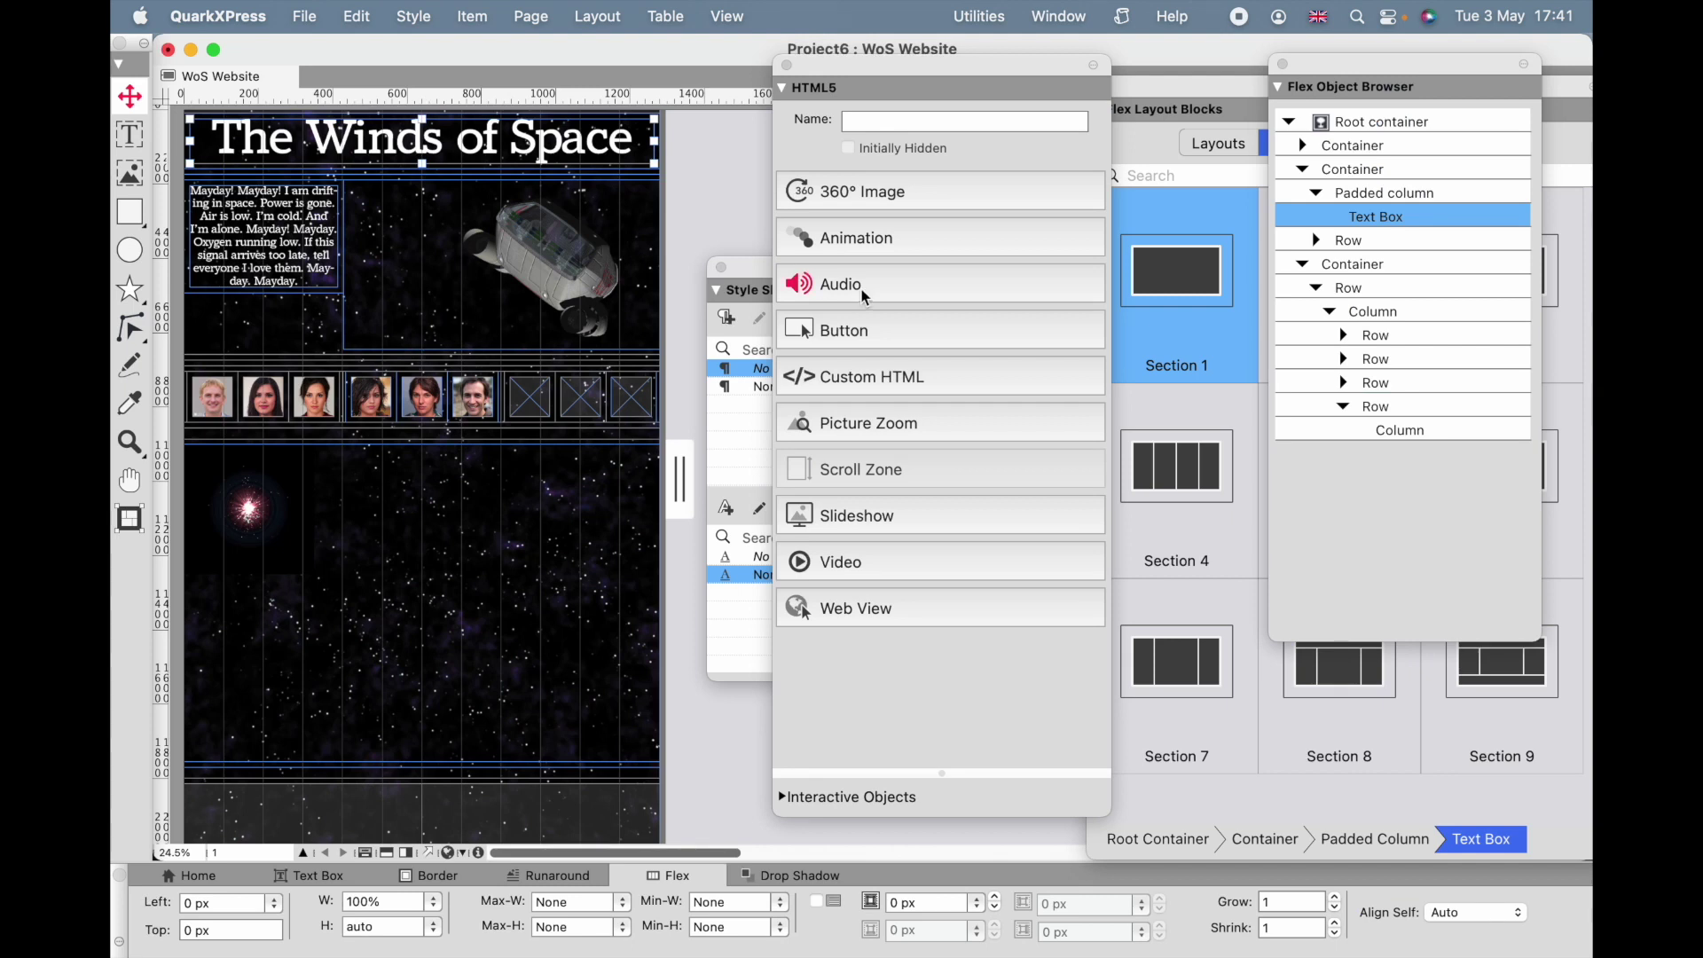
left_click(882, 249)
left_click(903, 235)
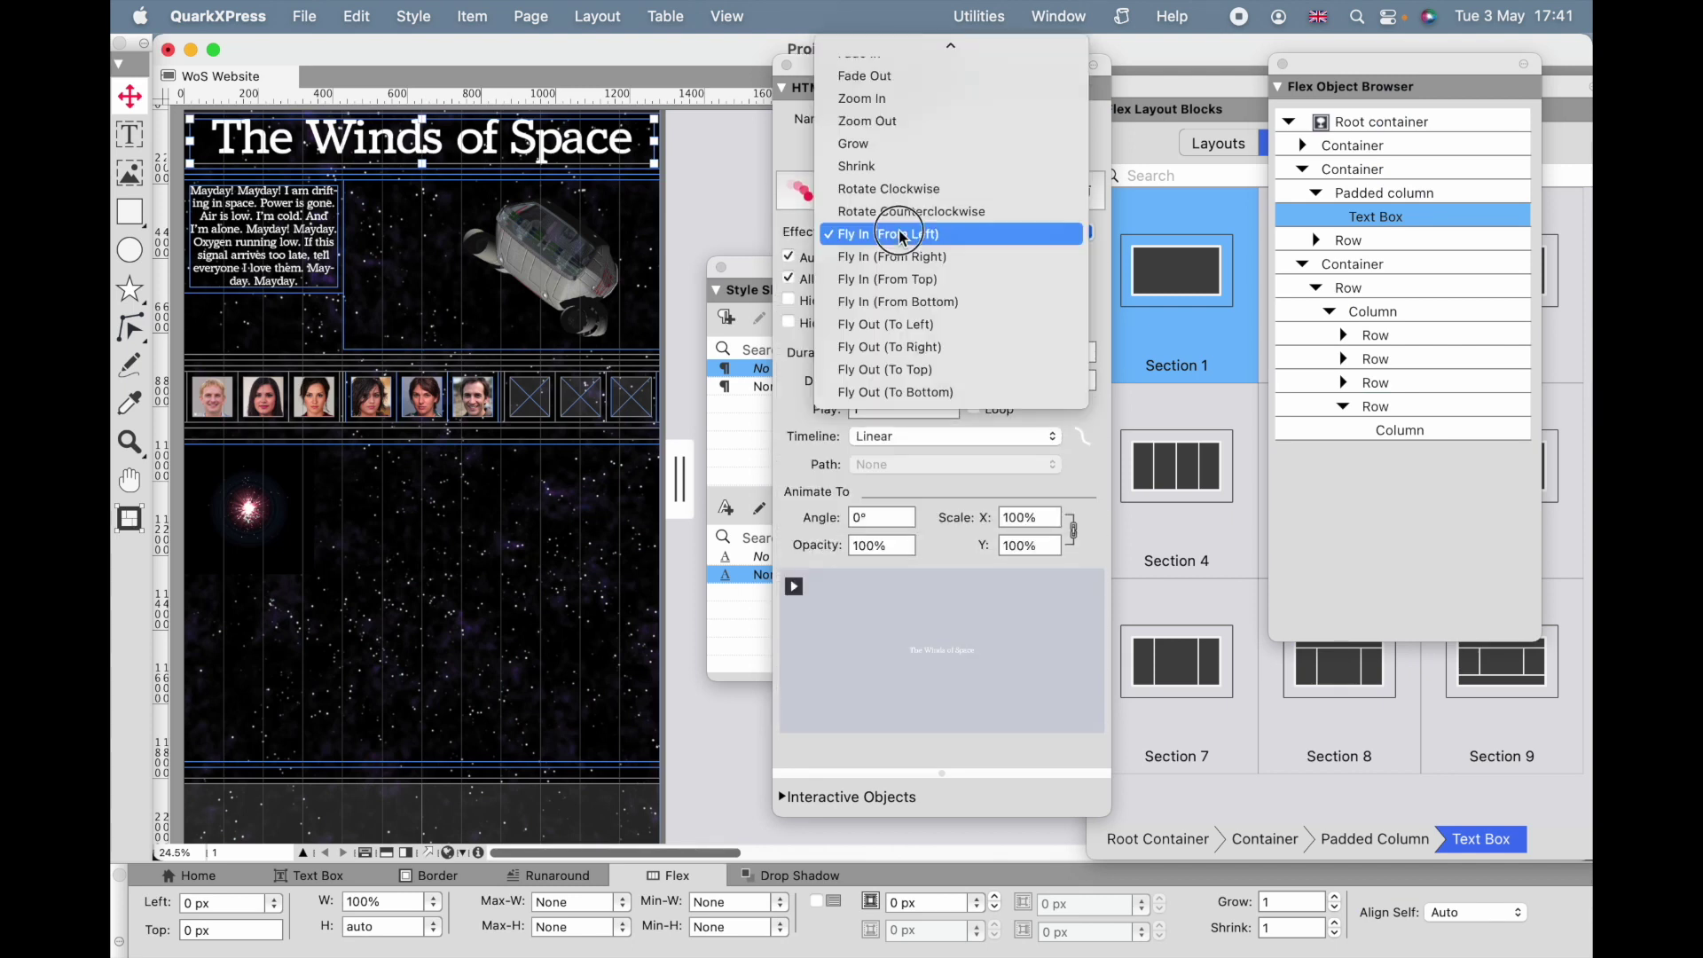
mouse_move(898, 49)
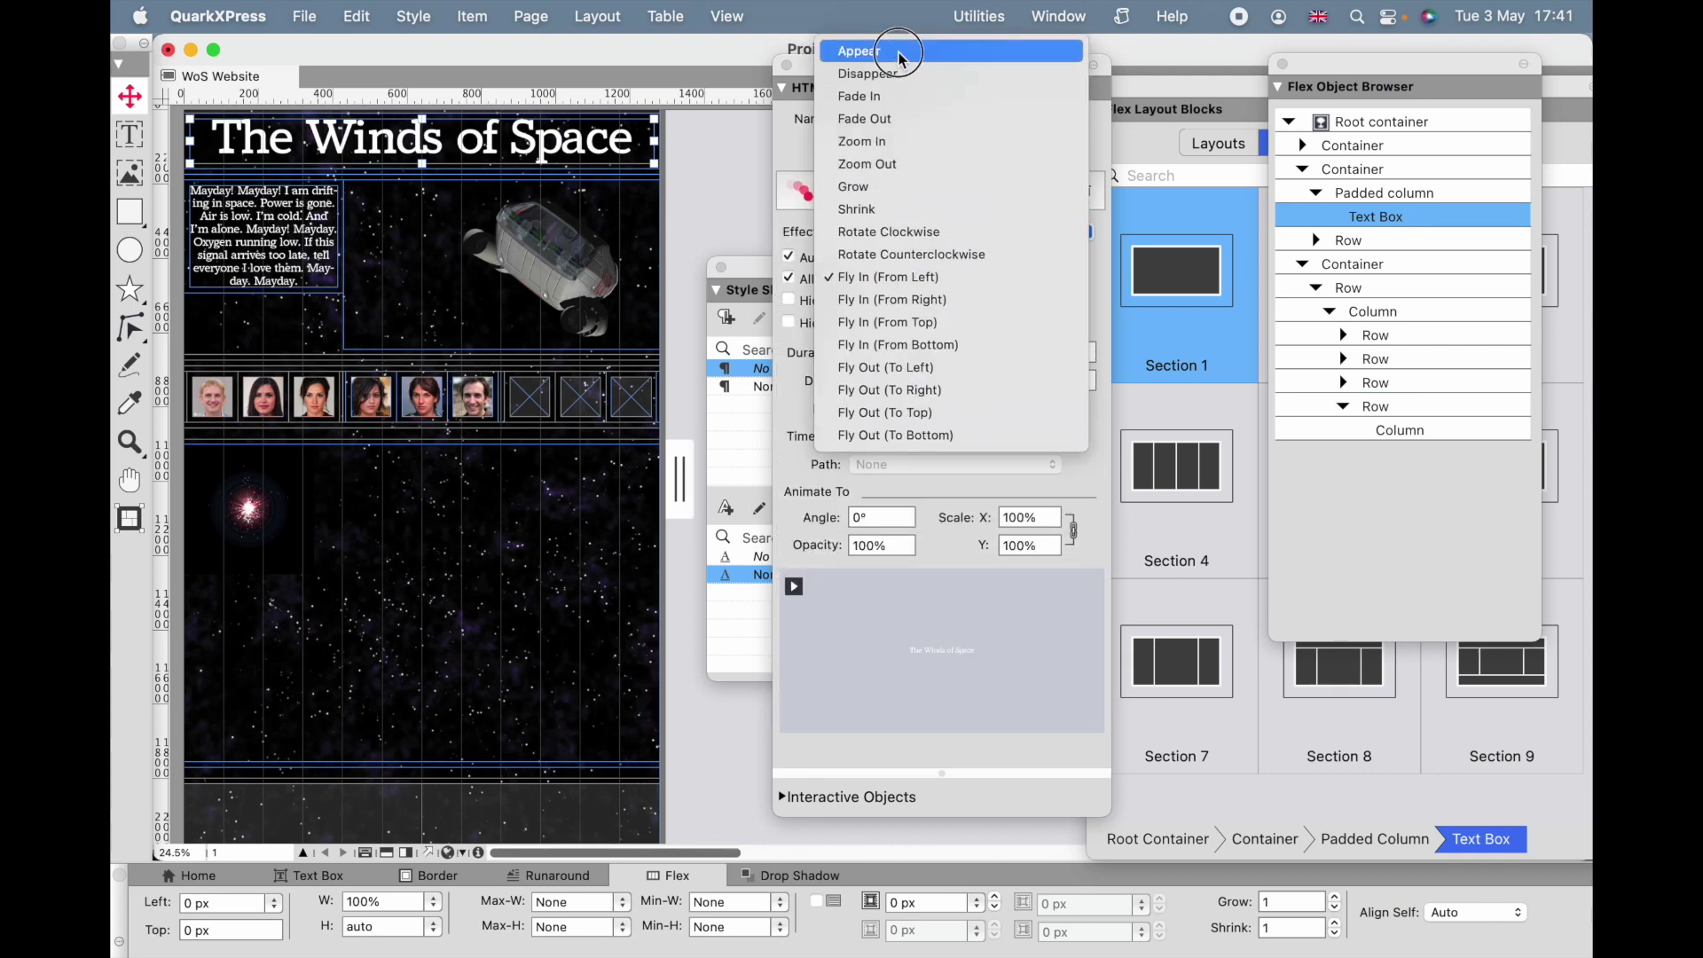
left_click(897, 98)
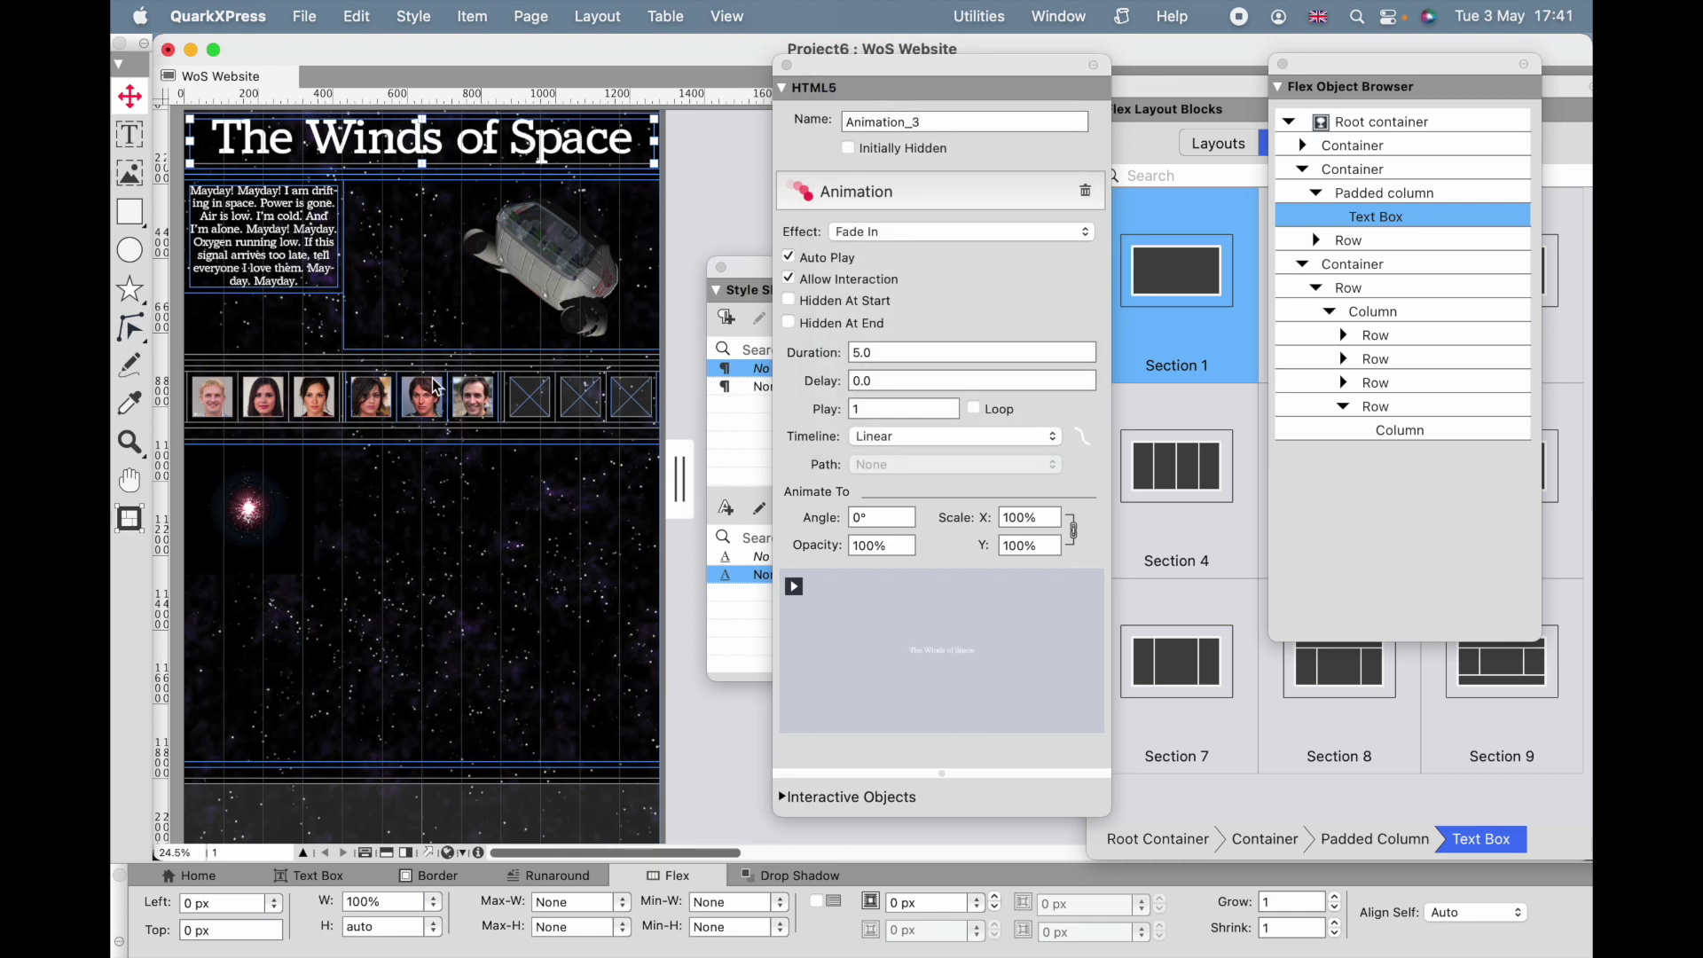
left_click(463, 854)
left_click(487, 833)
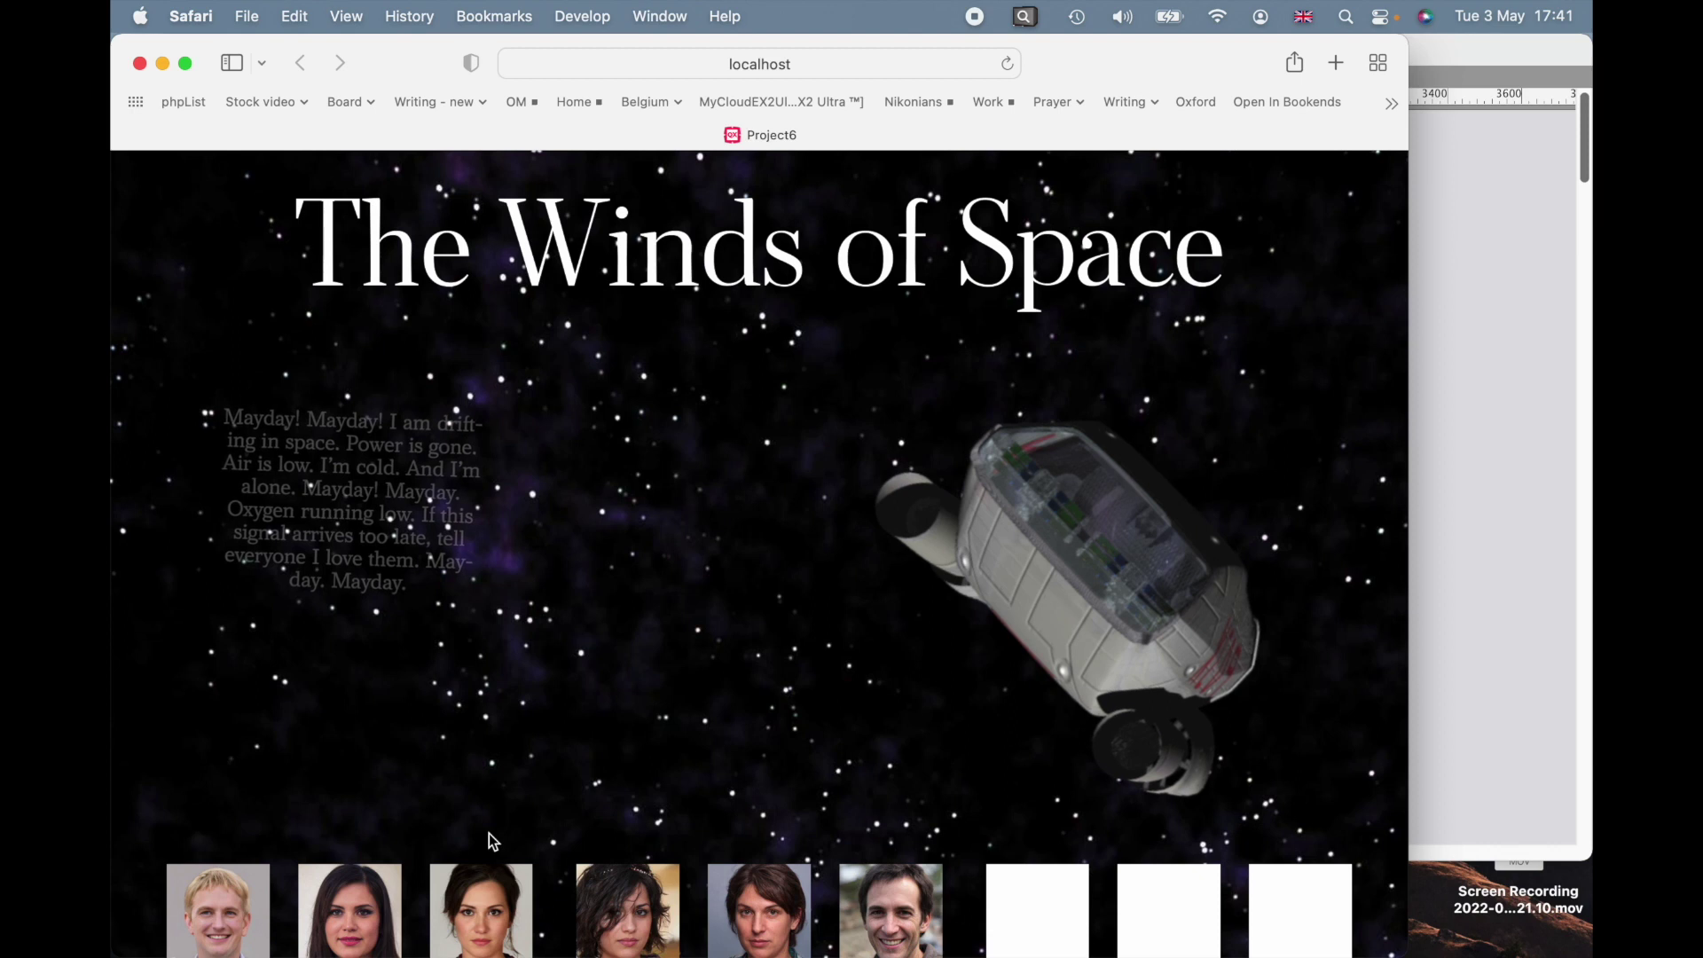
- Examine the previewed page from the title down to the slideshow and back, and switch back to QuarkXPress
scroll(488, 833, "down", 3)
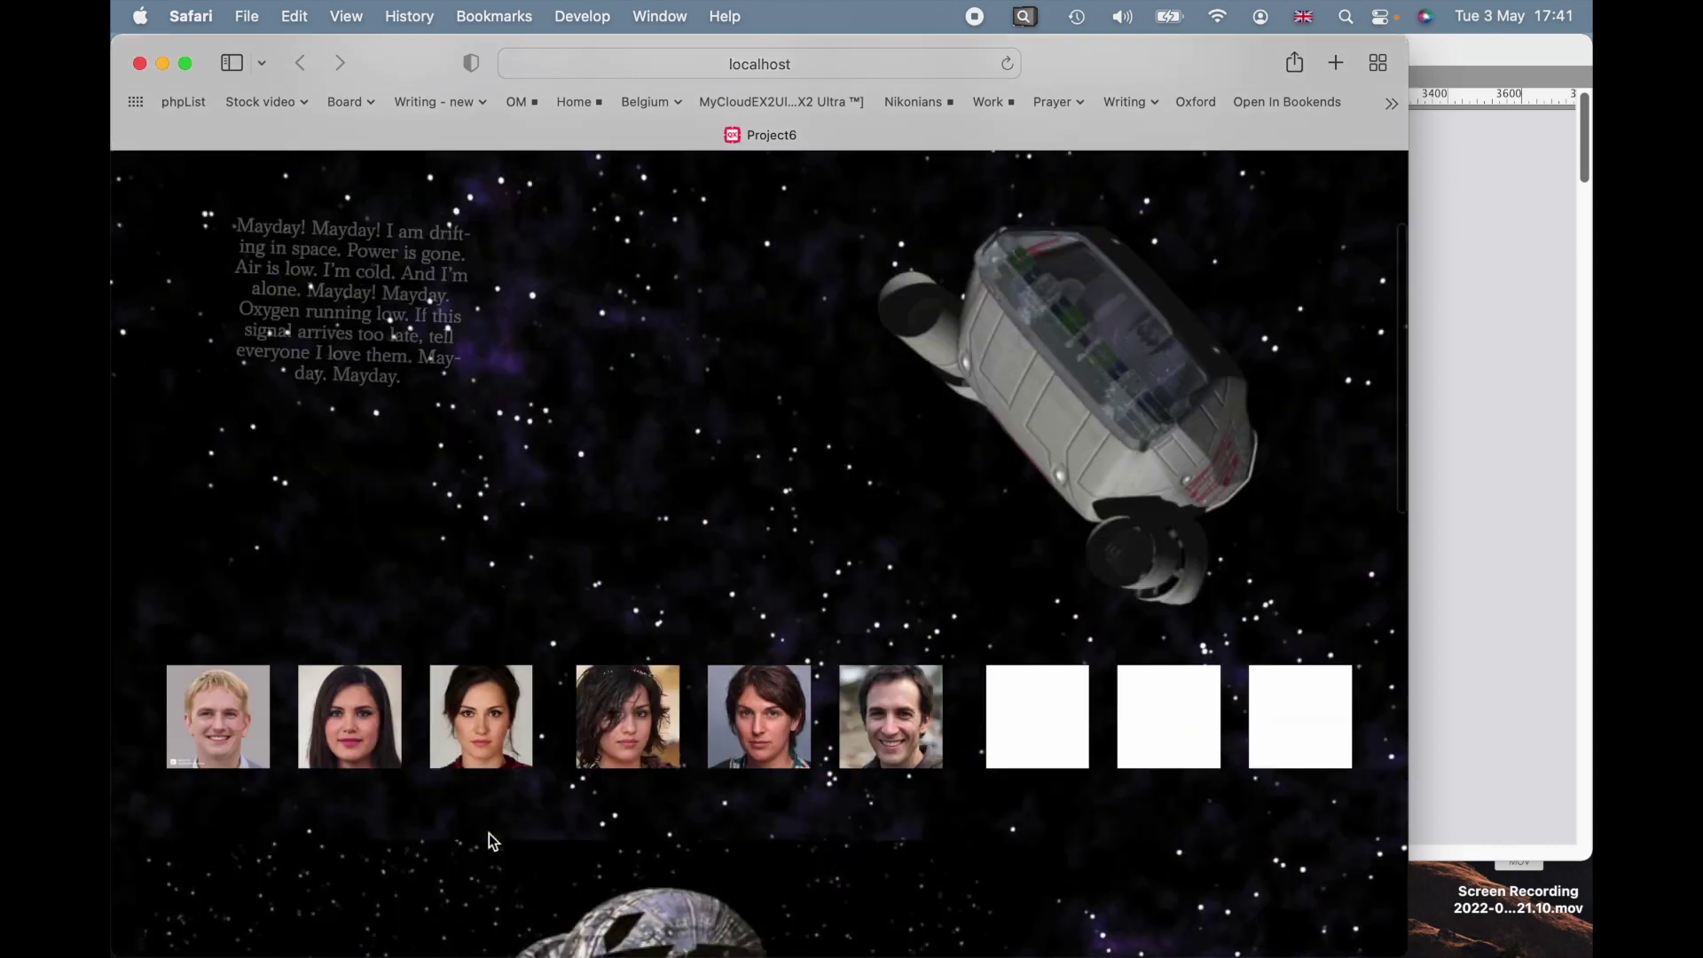
scroll(488, 841, "down", 10)
scroll(489, 833, "up", 3)
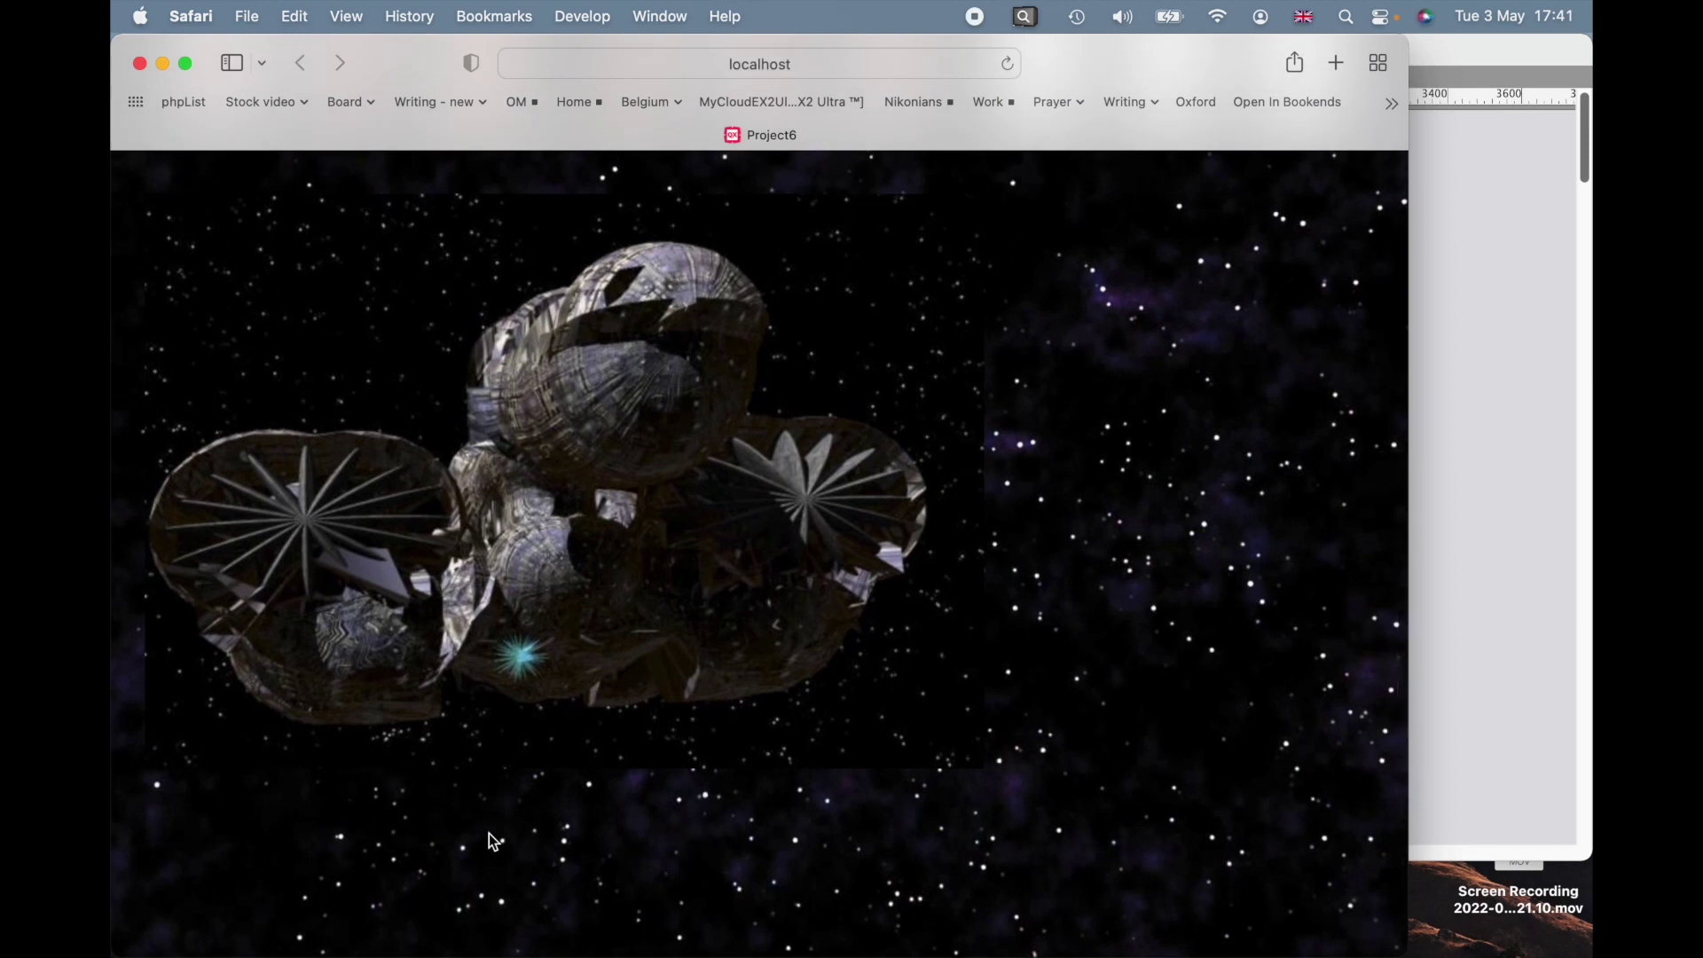
scroll(488, 833, "up", 10)
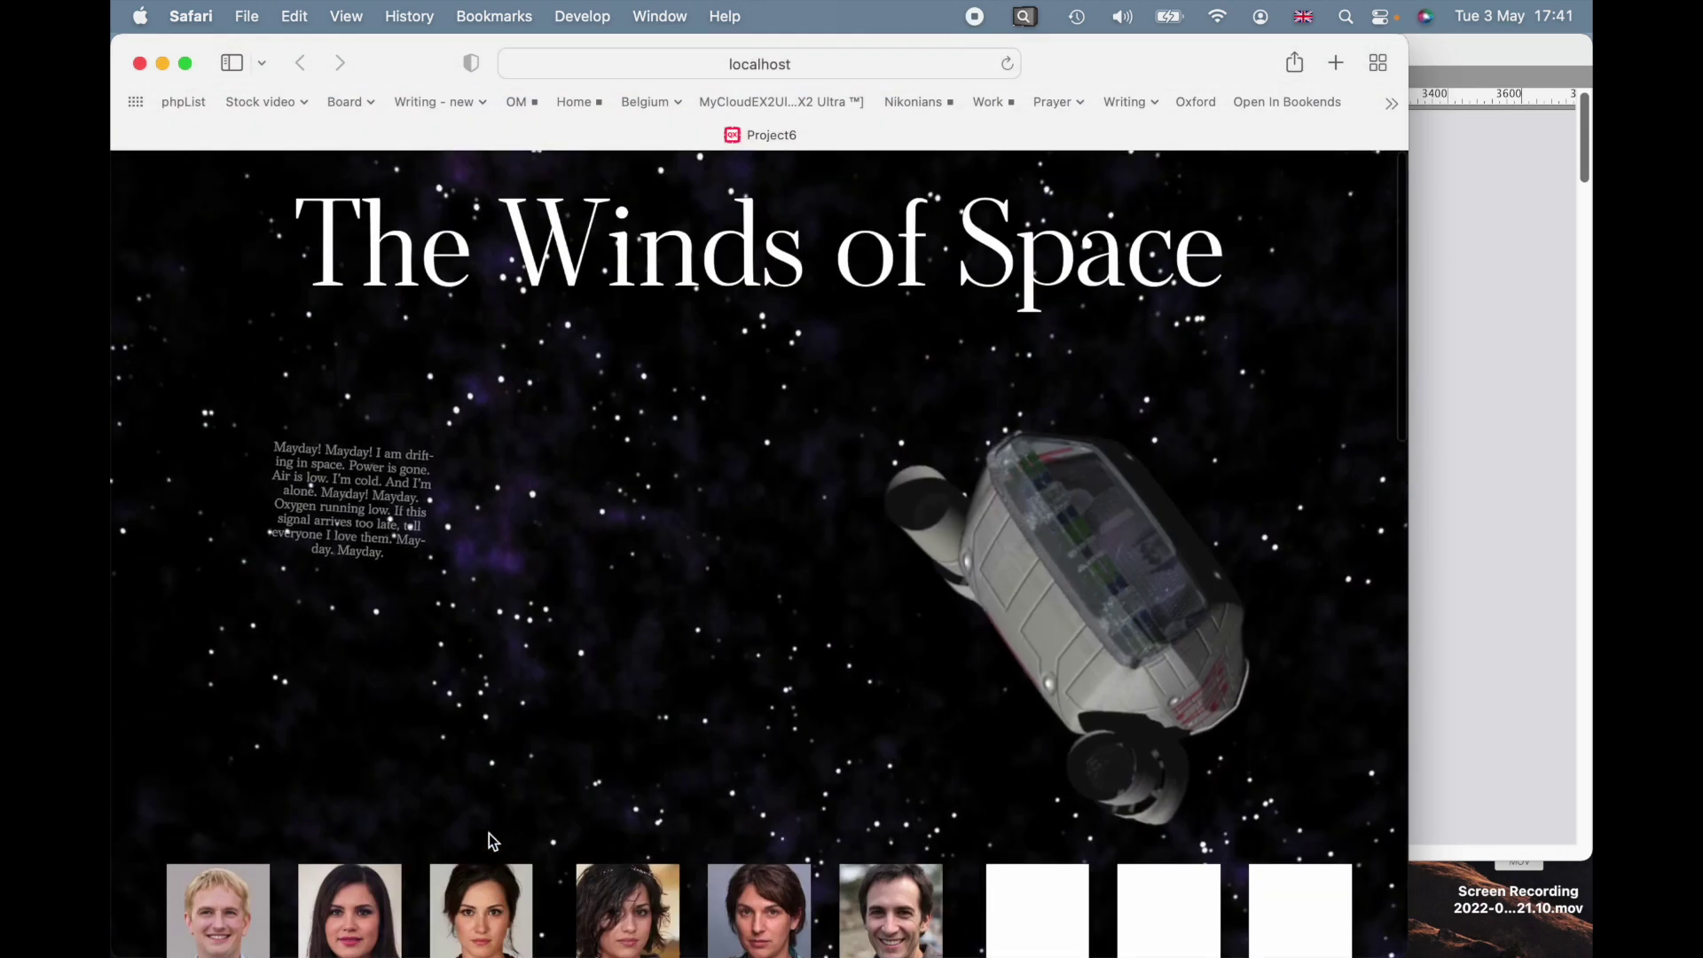
key("super+Tab")
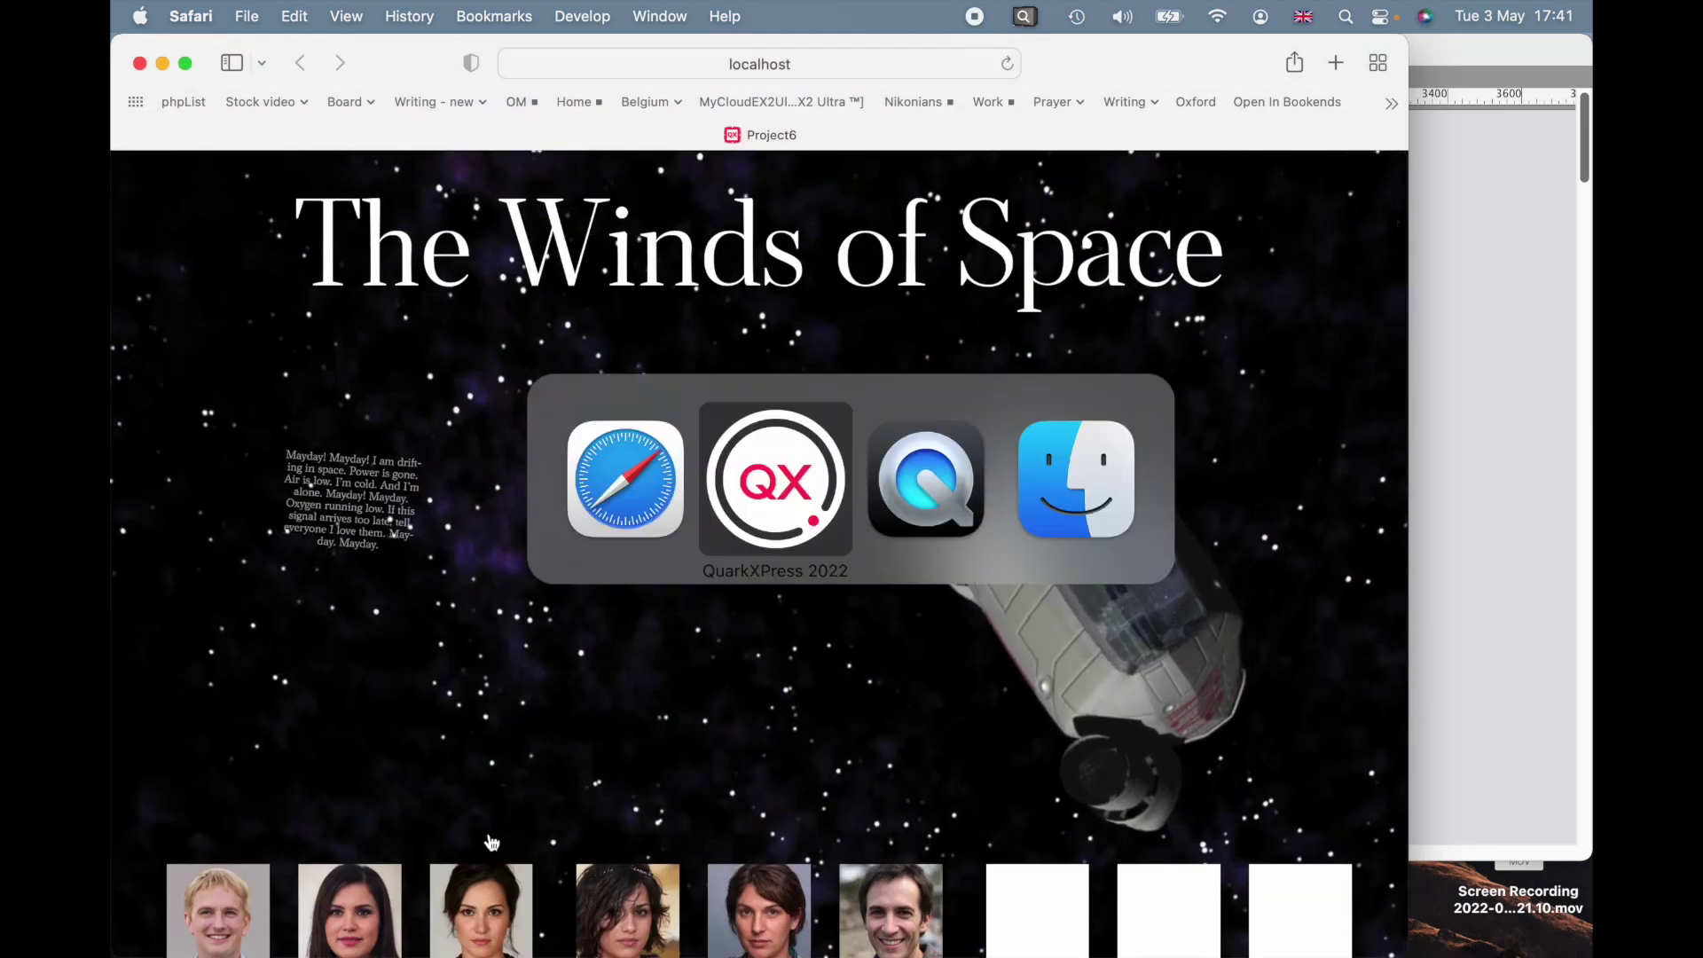
key("super+Tab")
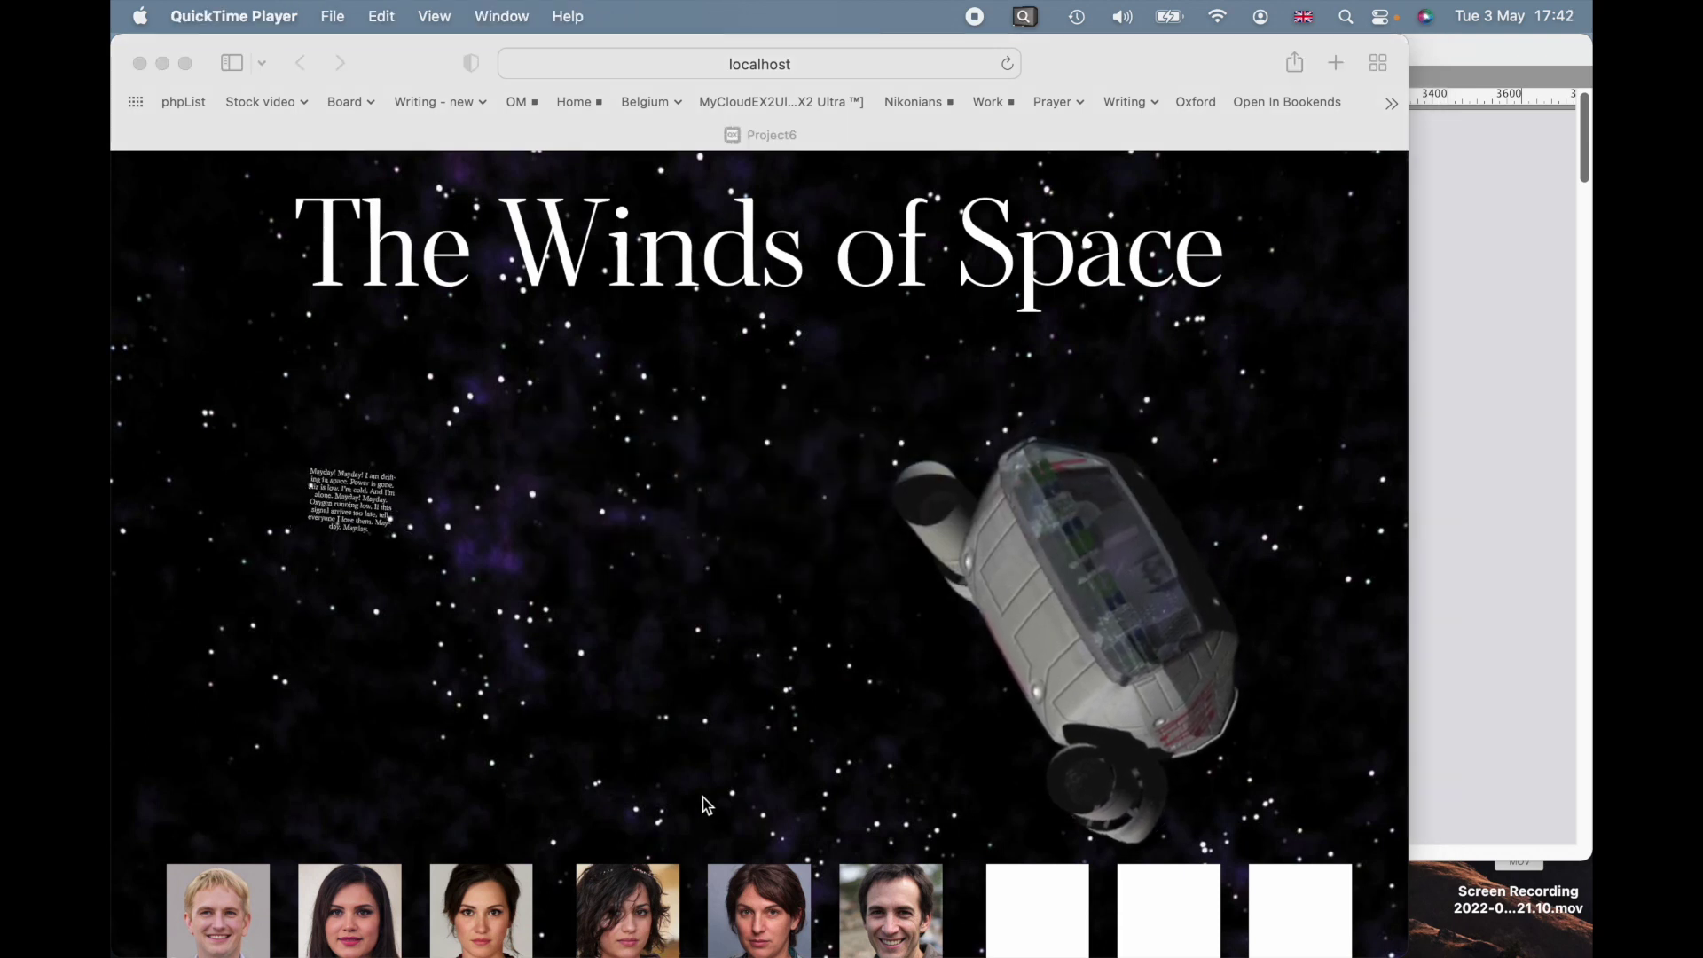
key("super+Tab")
key("super+Tab")
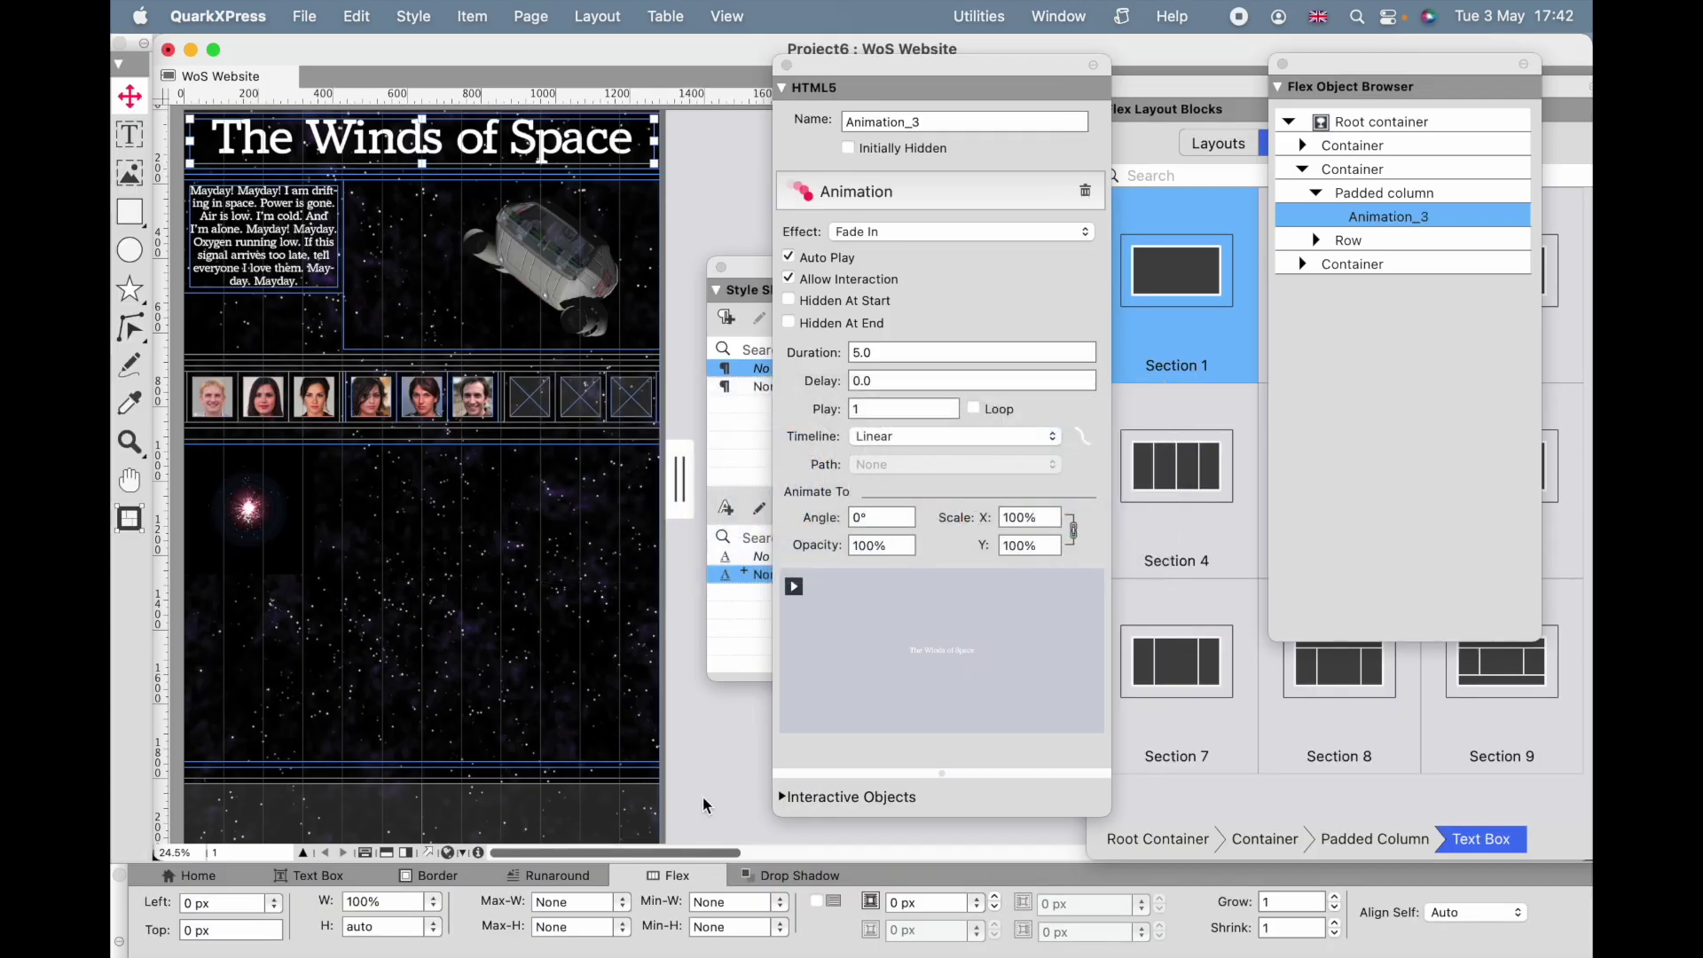
left_click(1345, 124)
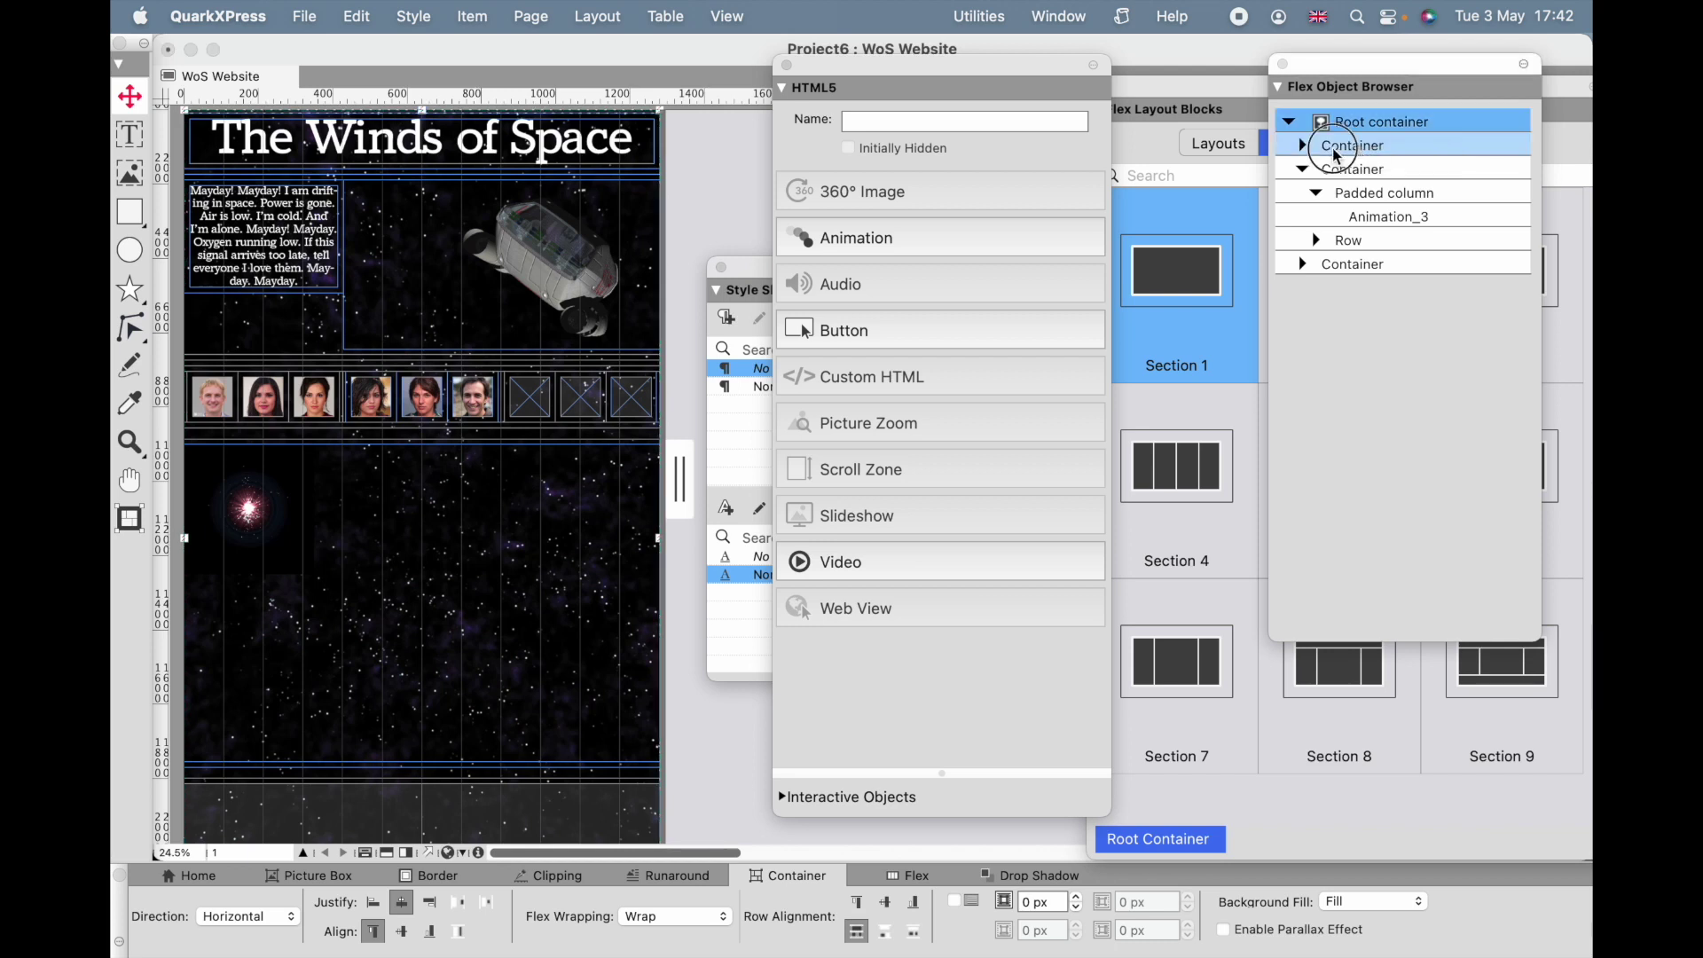
left_click(1332, 148)
left_click(1327, 170)
left_click(1215, 90)
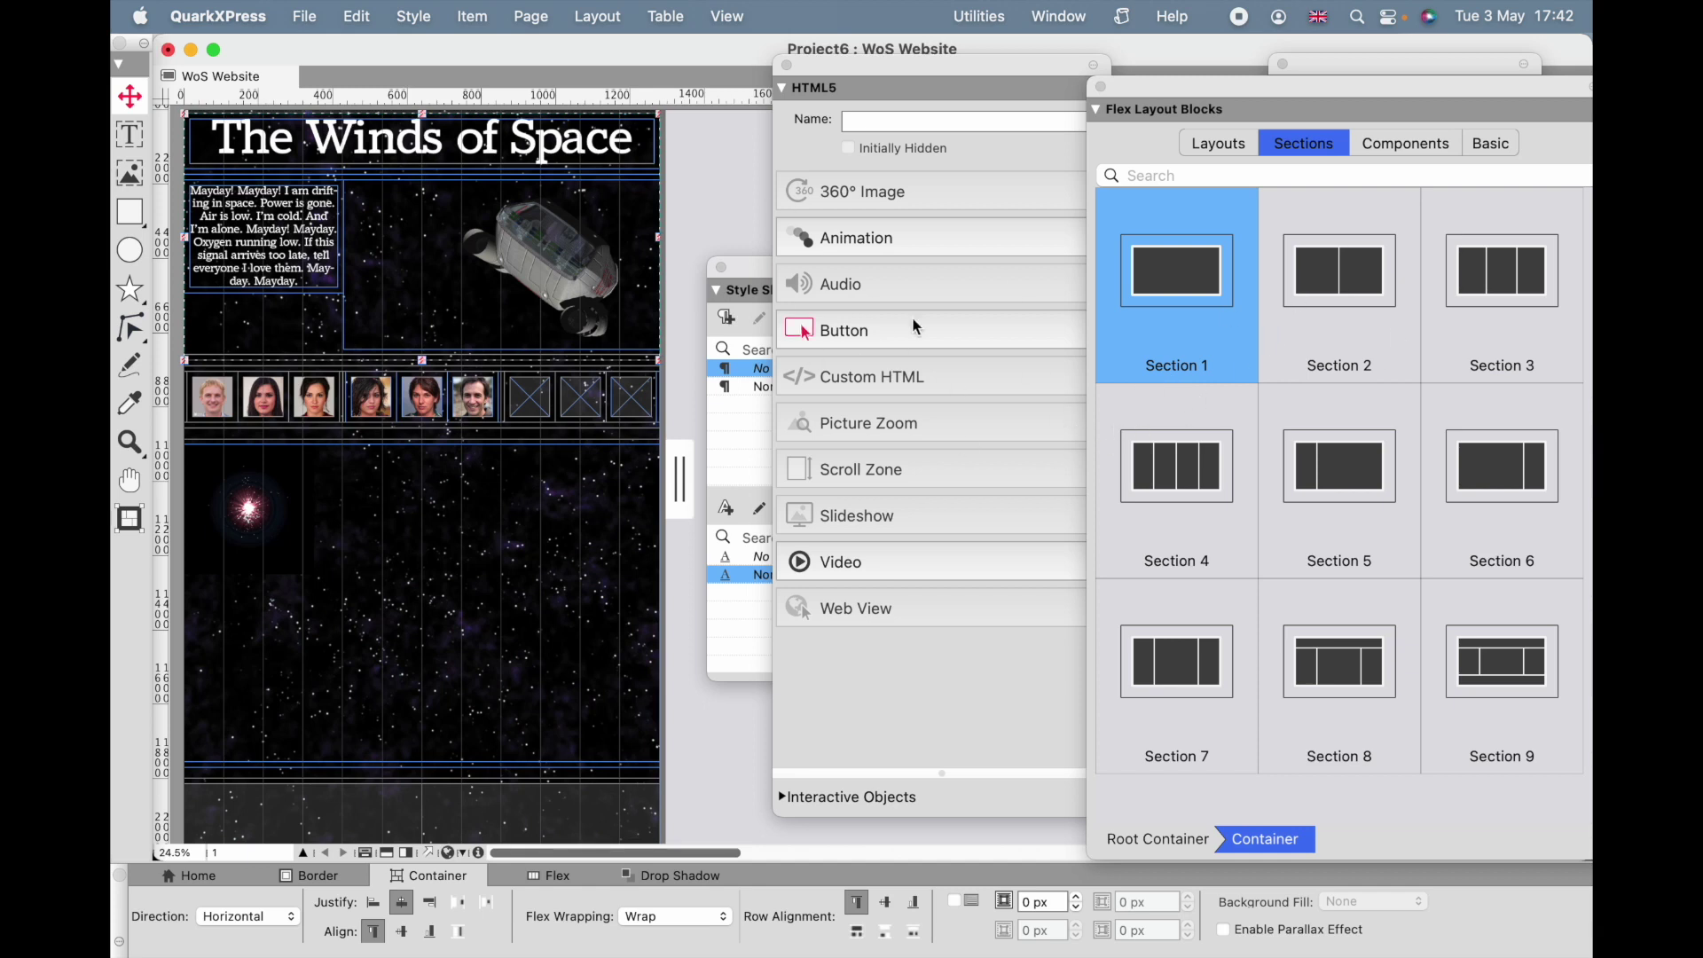
- Draw an oval box about 311 px wide and 331 px high over the slideshow area and convert it to a Flex container
left_click(129, 252)
left_click_drag(301, 517, 404, 618)
left_click(133, 108)
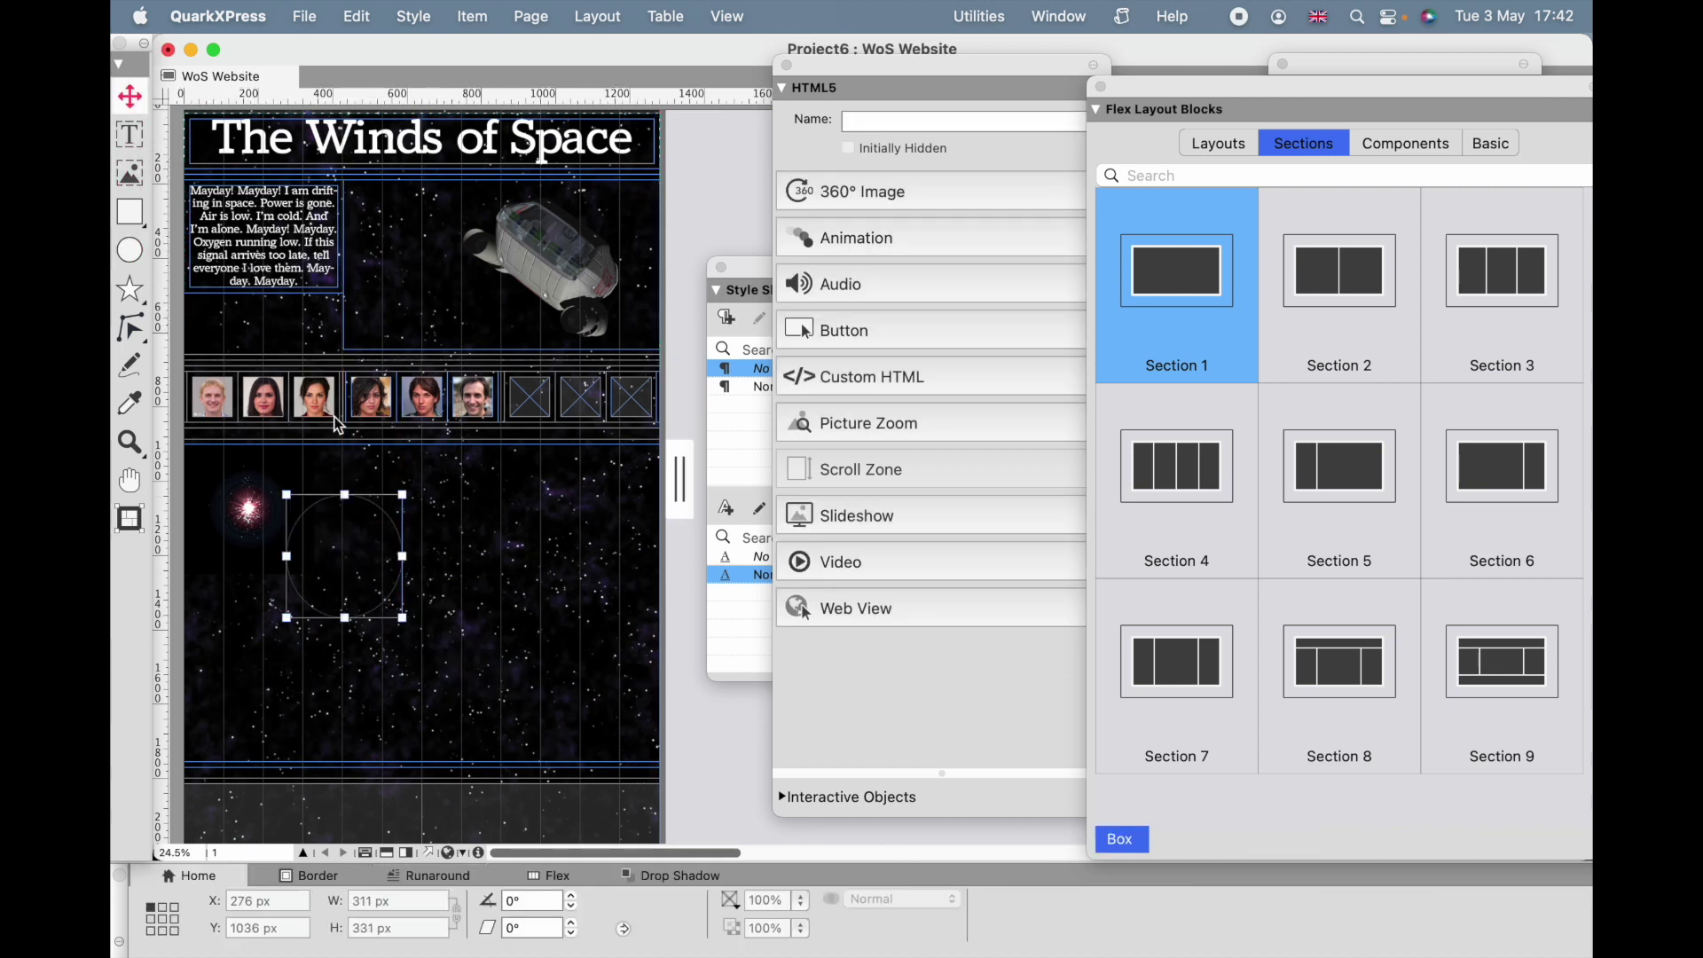
right_click(373, 567)
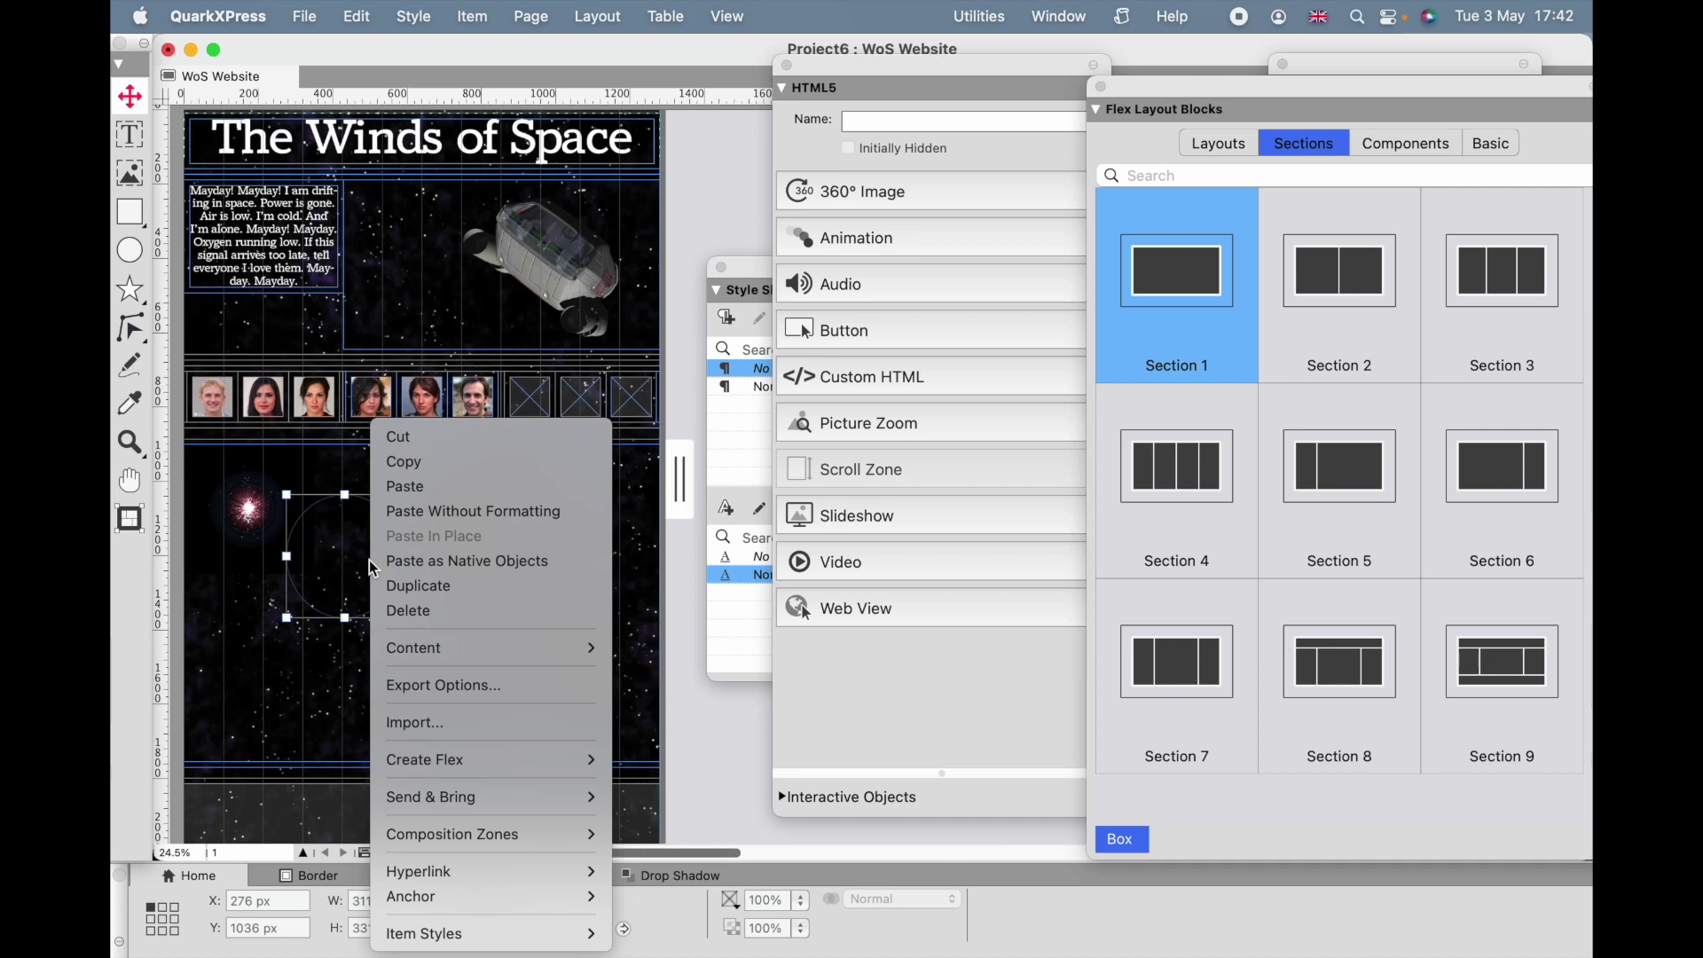
mouse_move(443, 760)
mouse_move(688, 759)
left_click(788, 761)
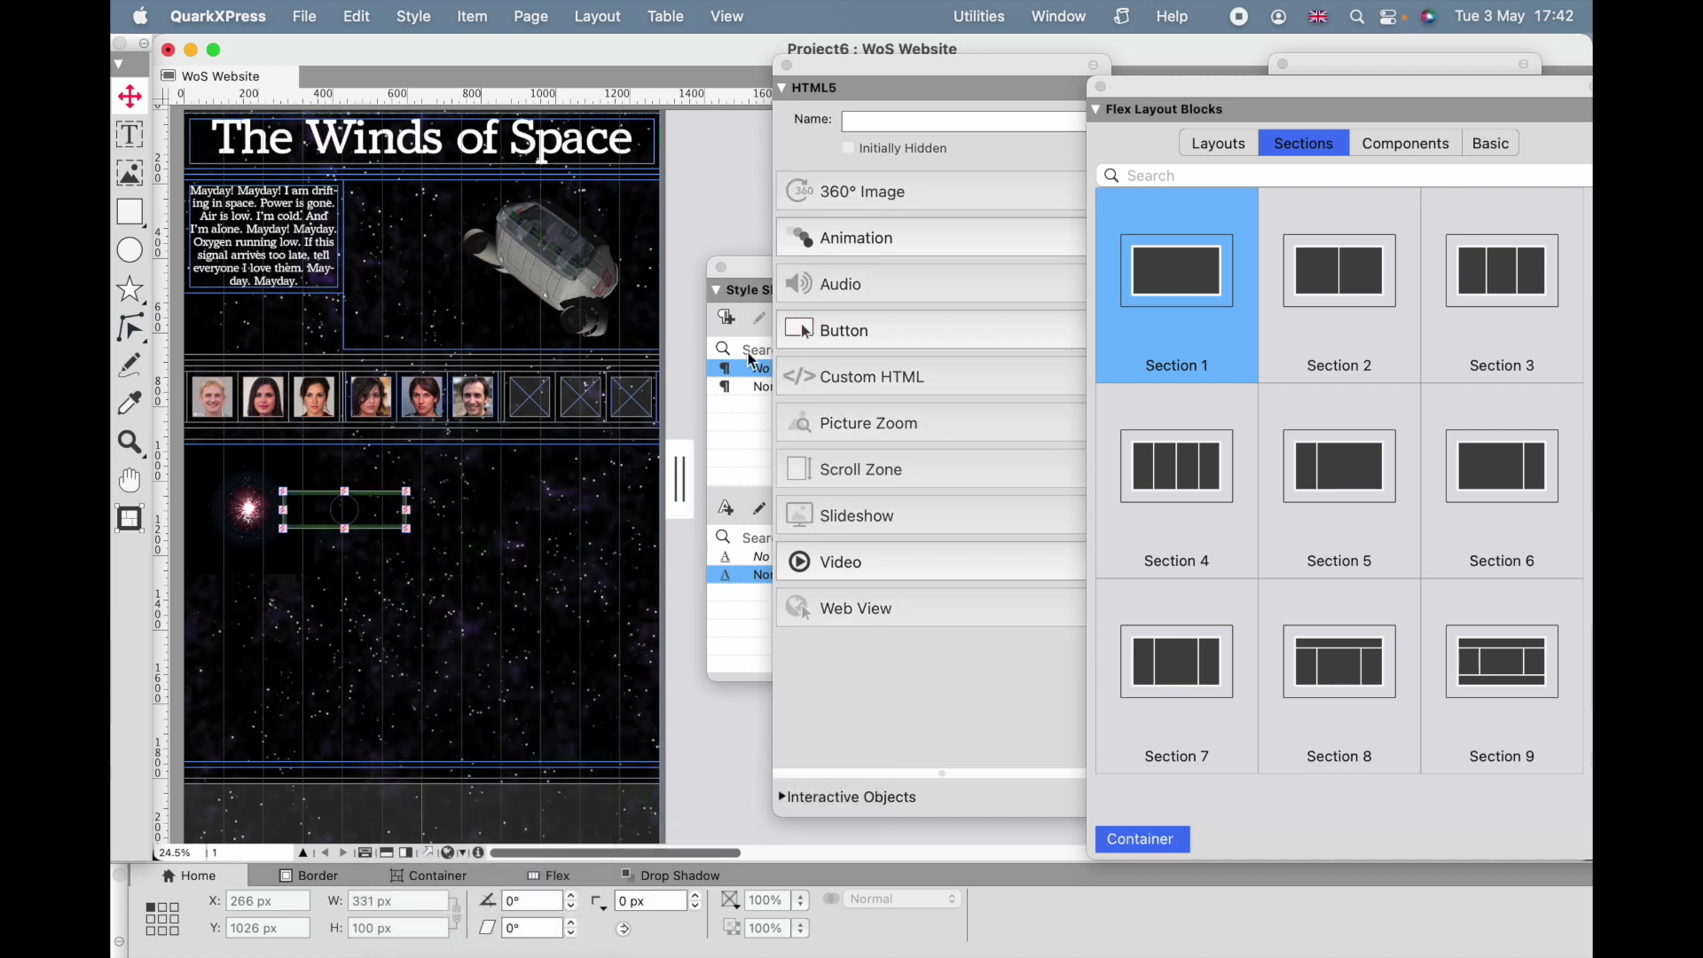
- Cut the new oval's container, paste it into the root container, and check its place and box in the object hierarchy
left_click_drag(1259, 85, 1175, 356)
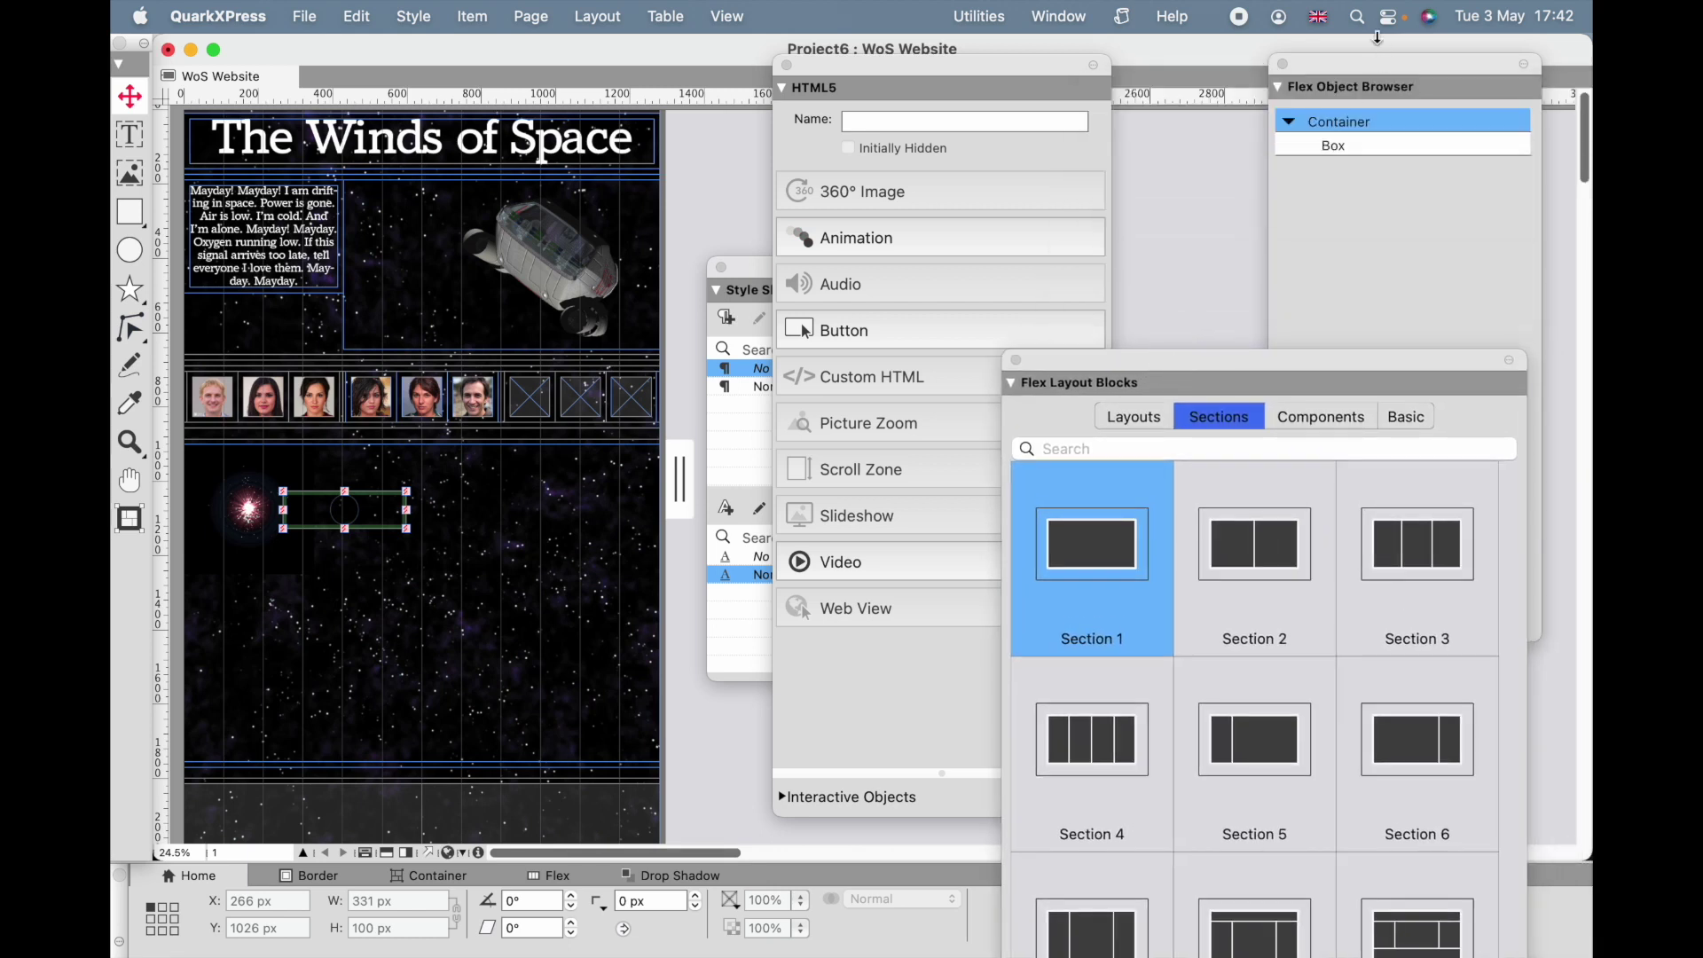
left_click(1365, 64)
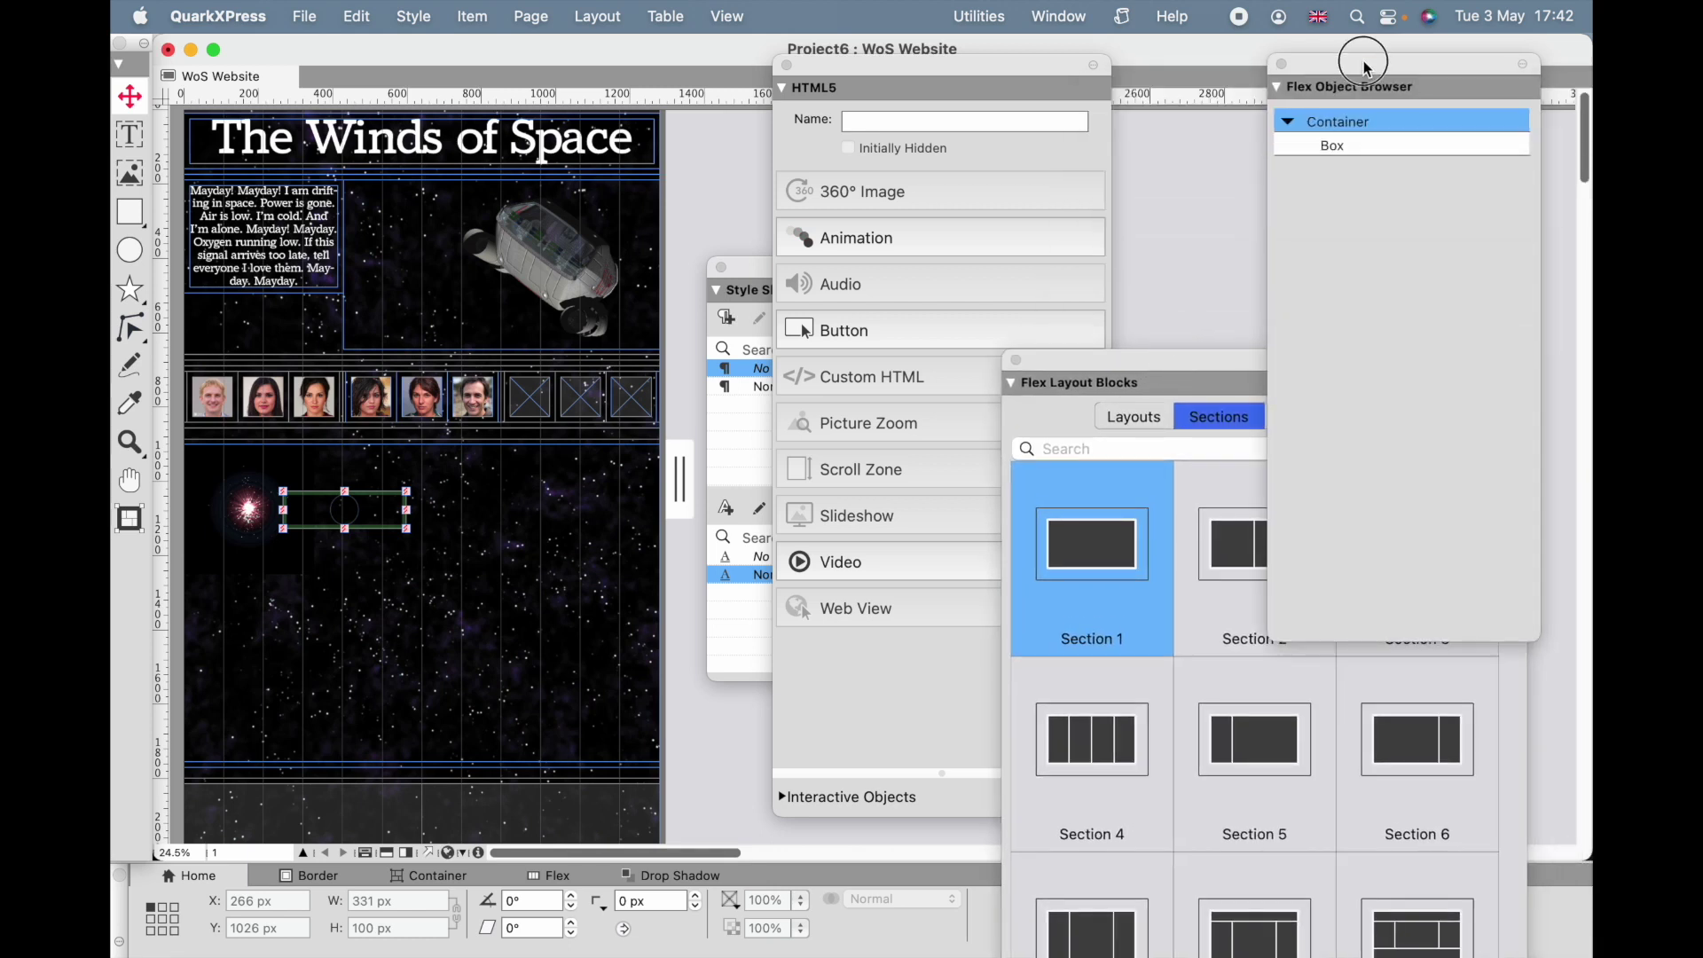
left_click(314, 520)
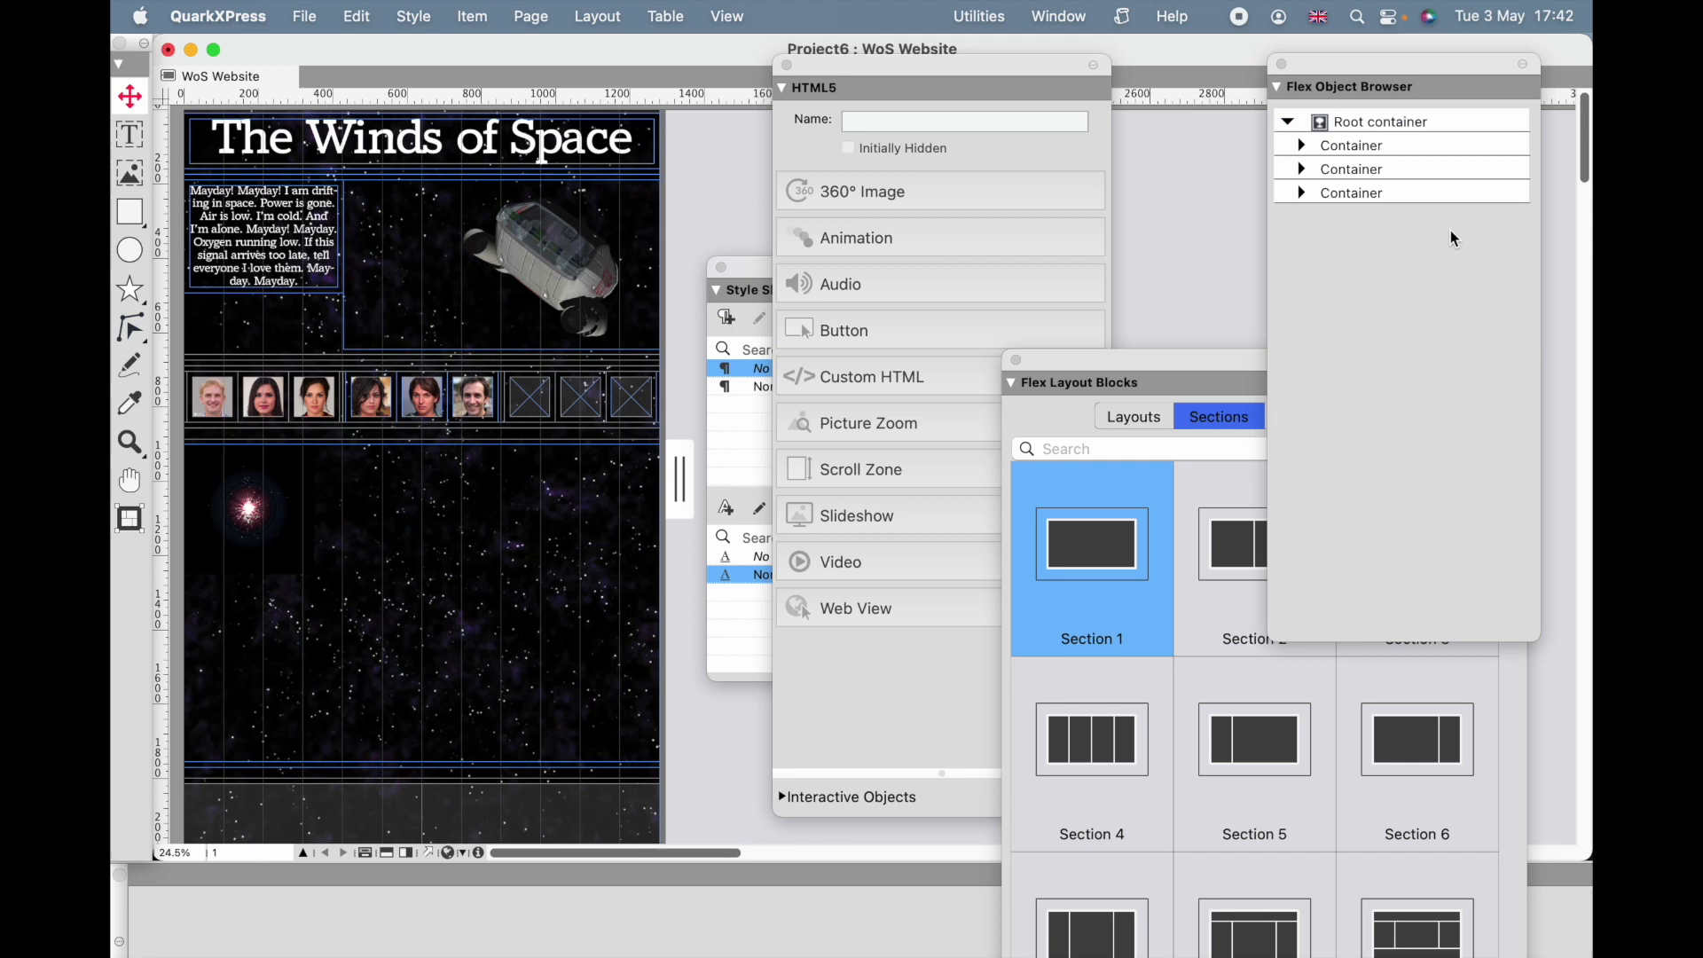
left_click(1390, 128)
key("super+v")
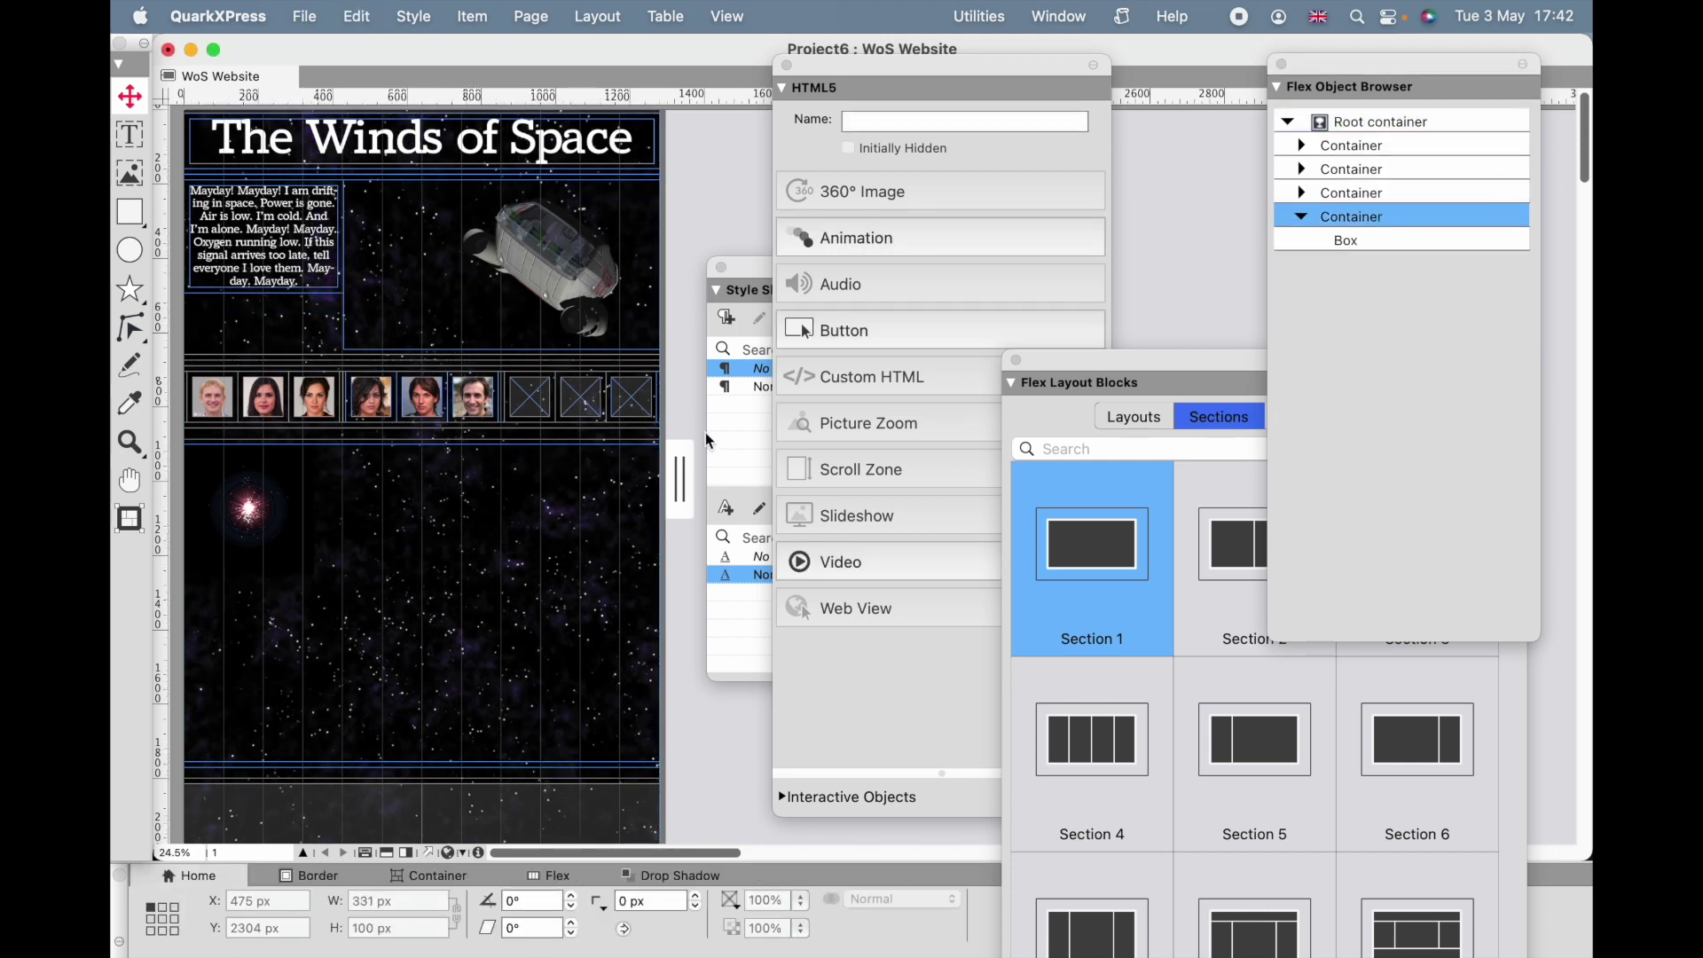
left_click(1354, 242)
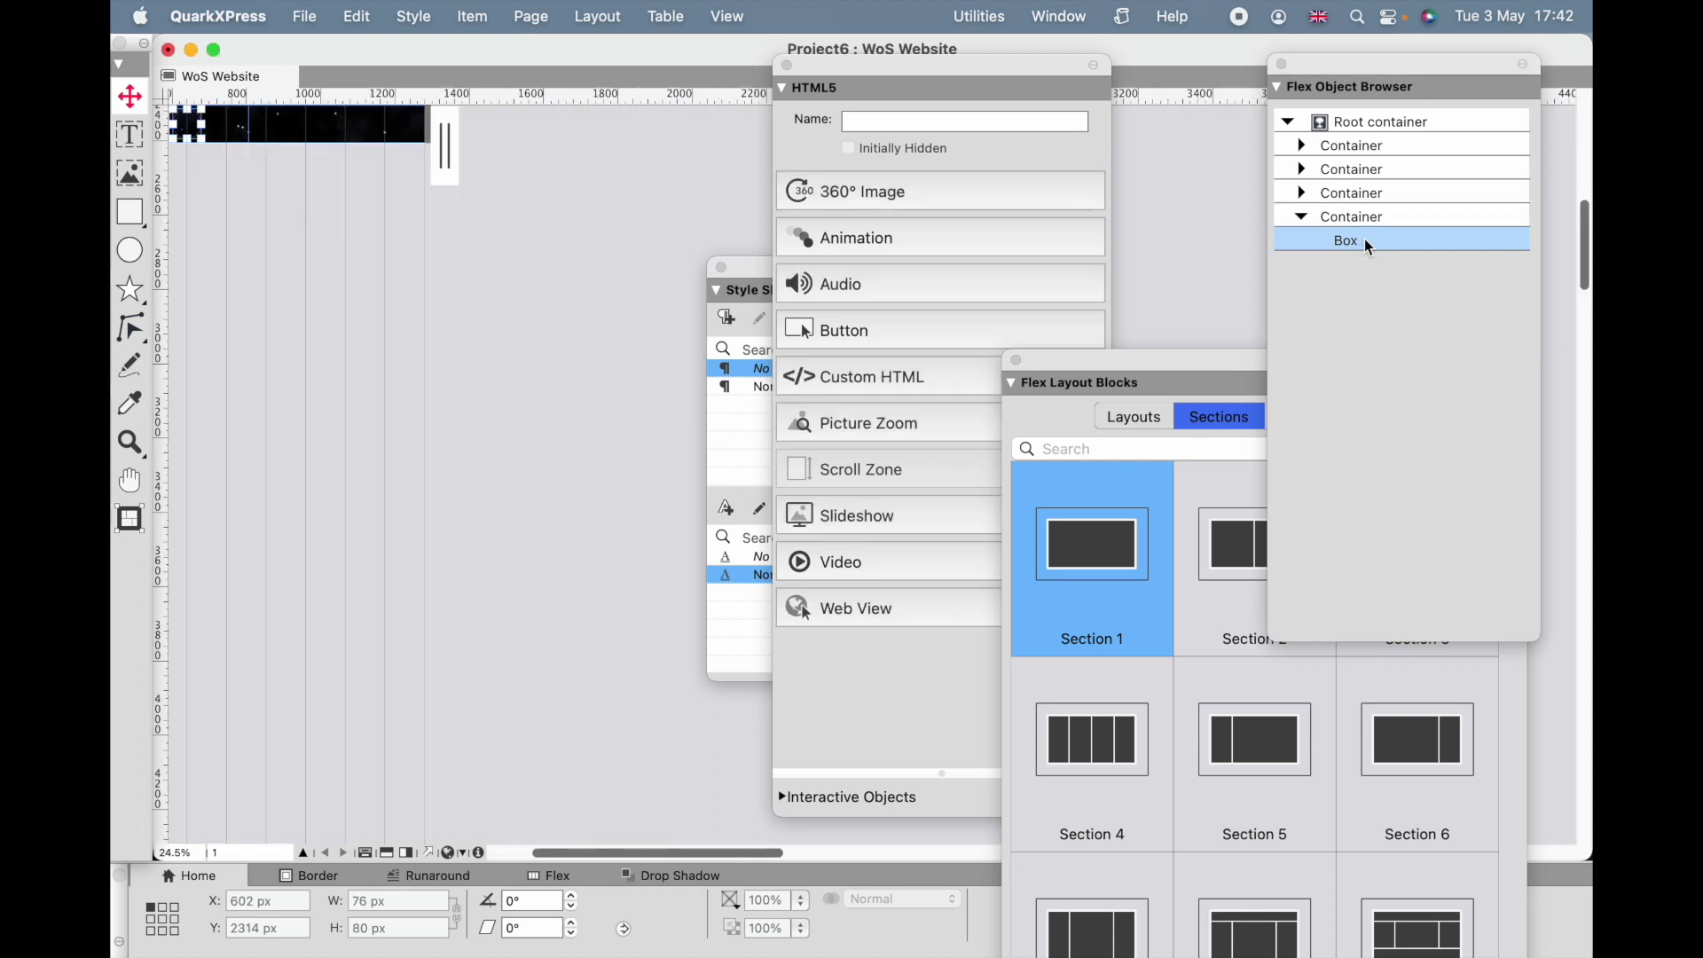
left_click(1359, 220)
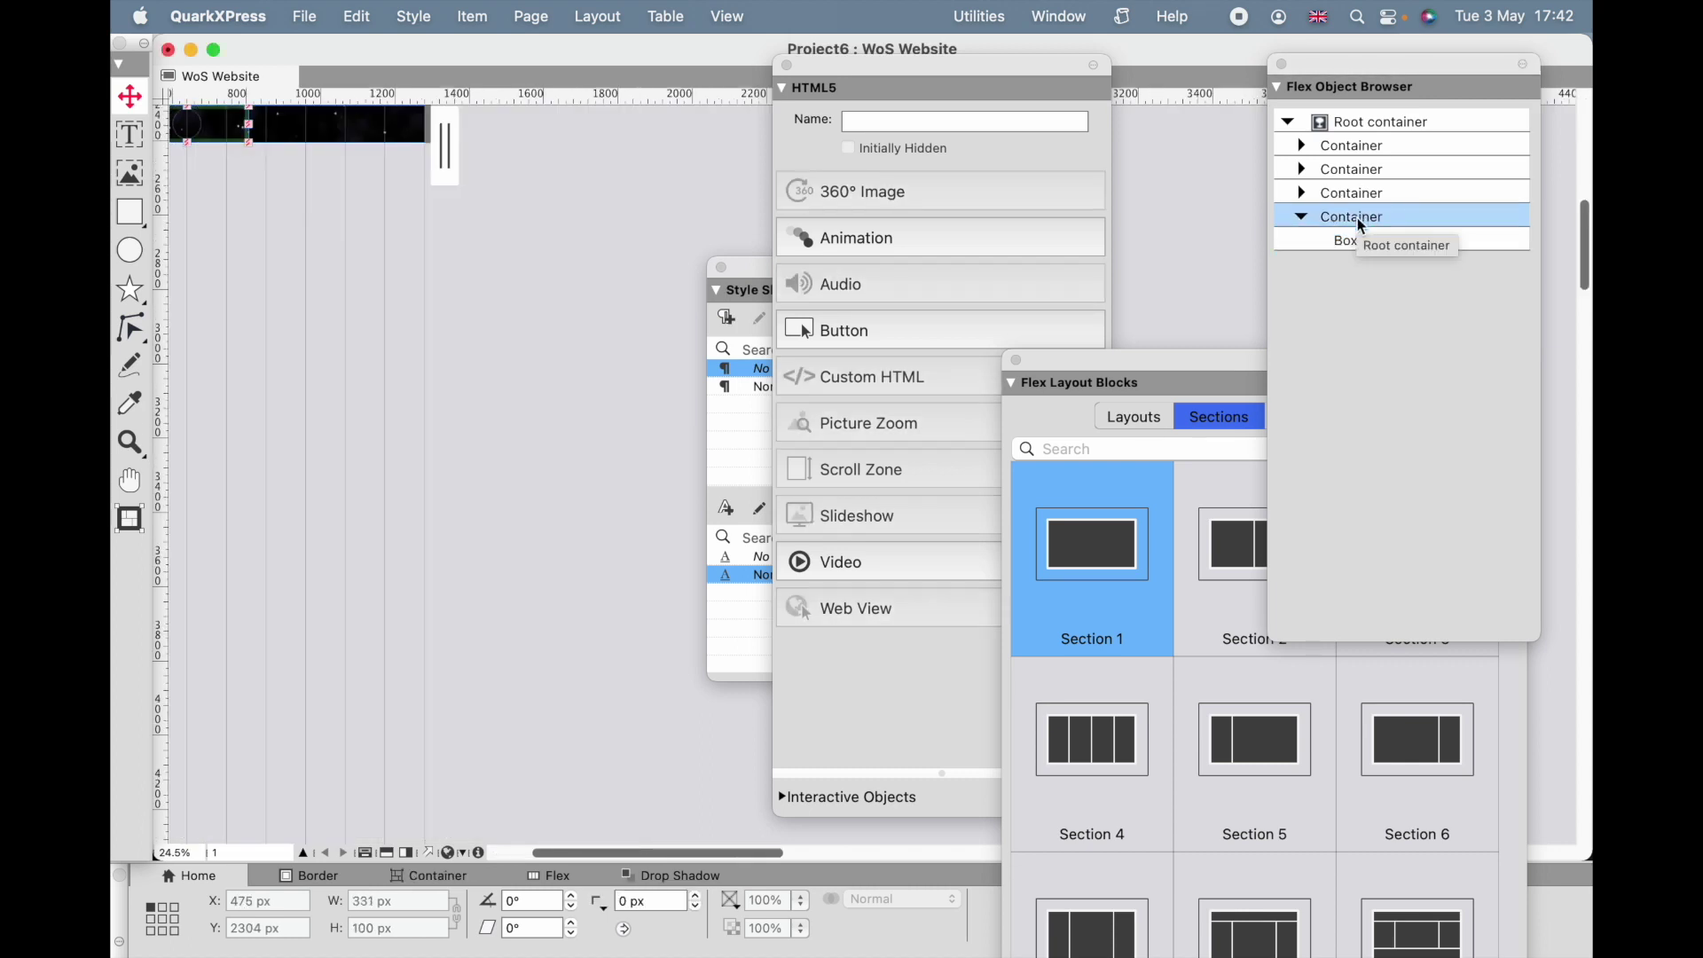
left_click(1361, 128)
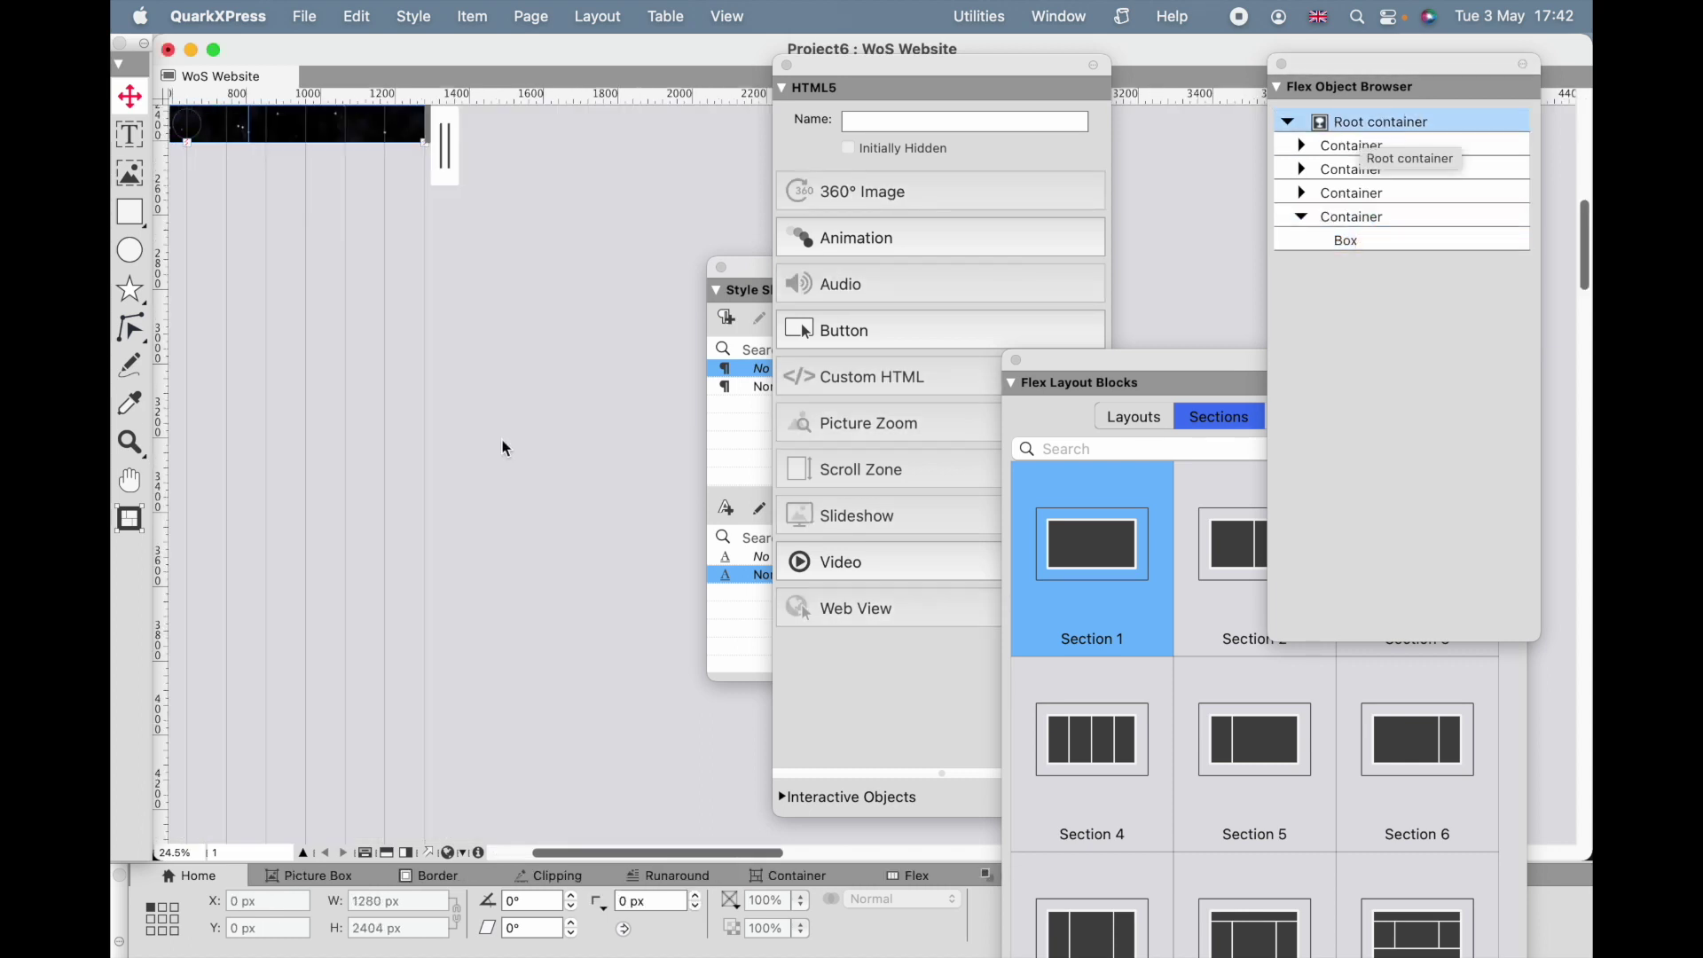